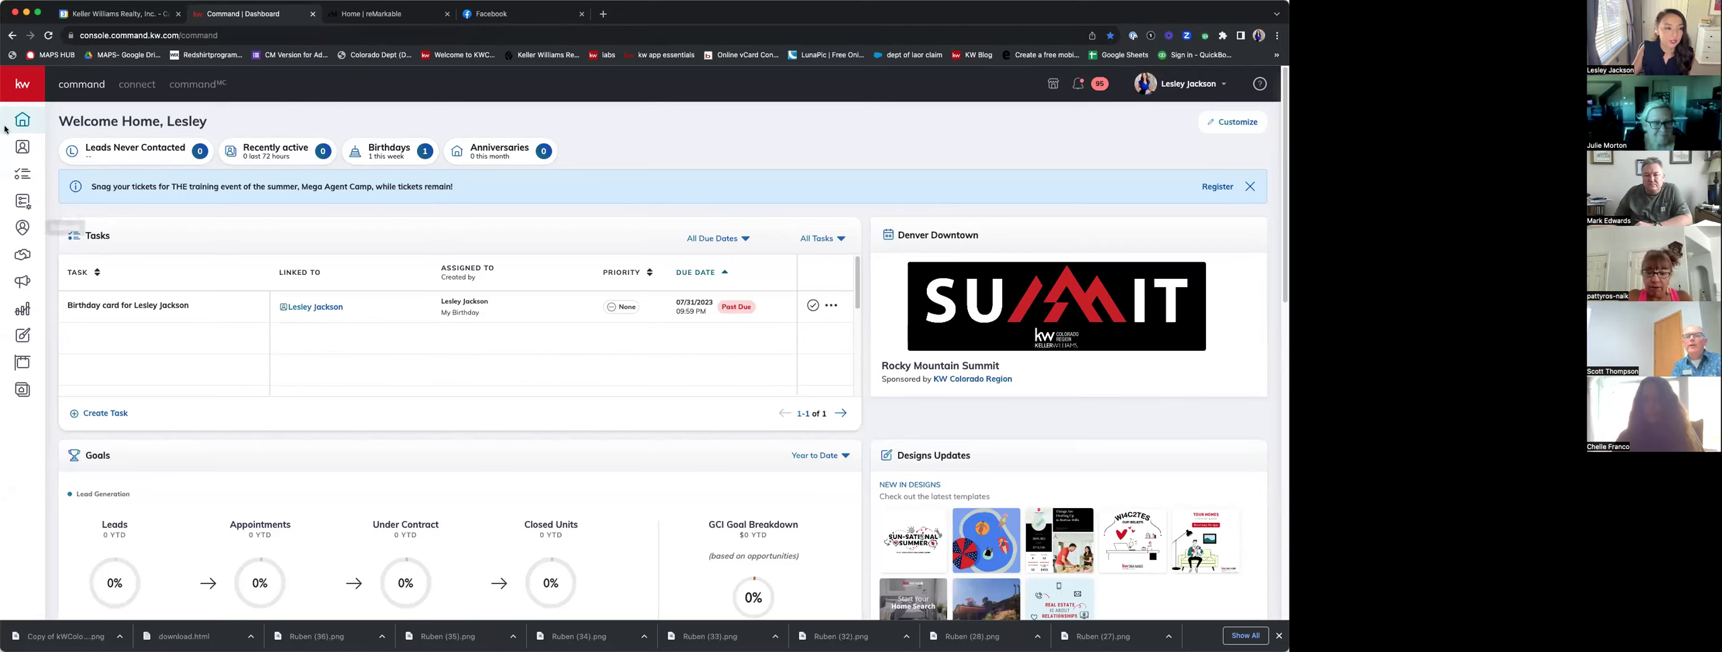
Open the Designs library from the left navigation bar.
mouse_move(44, 370)
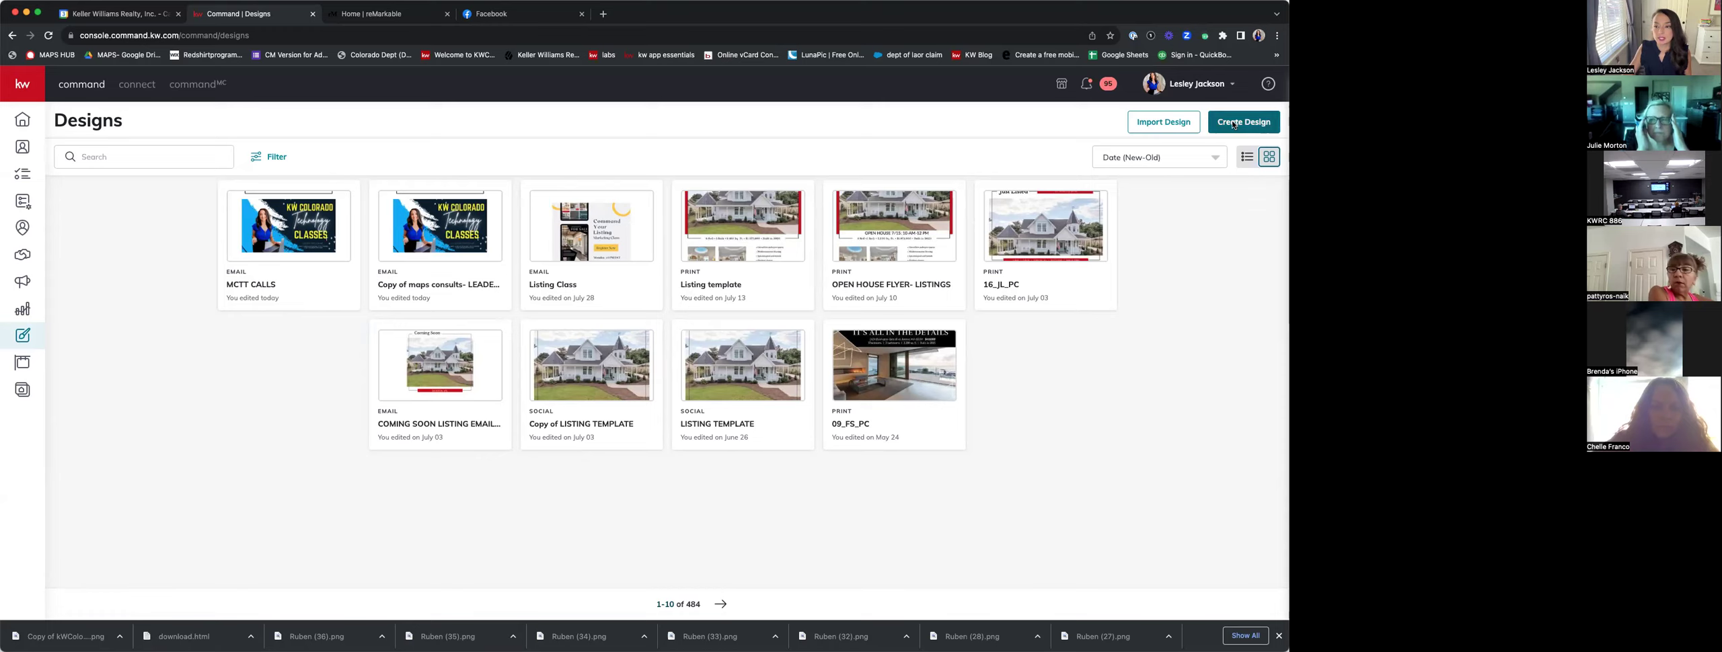
Create a new Social design and continue to its Coming Soon templates.
click(1237, 125)
click(611, 335)
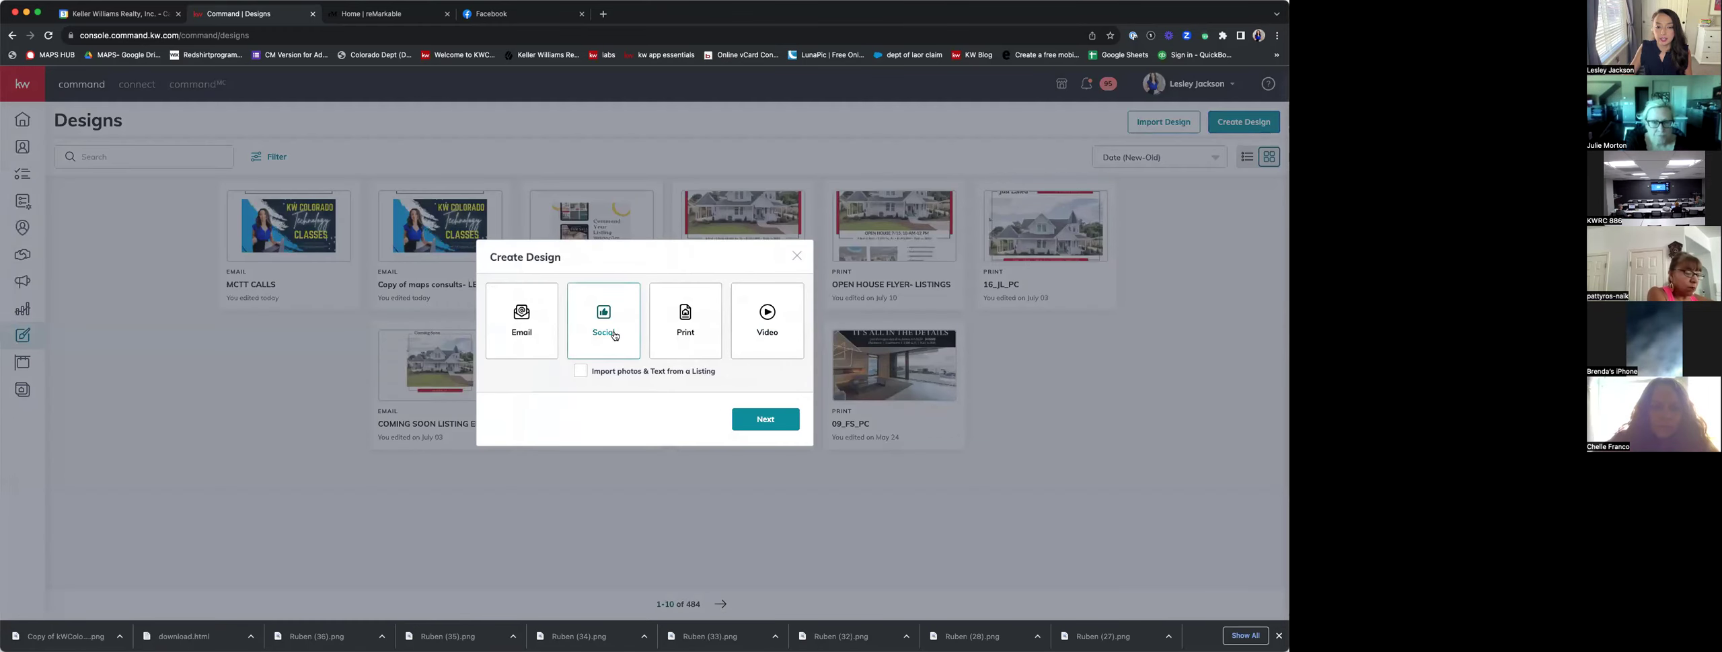
click(787, 422)
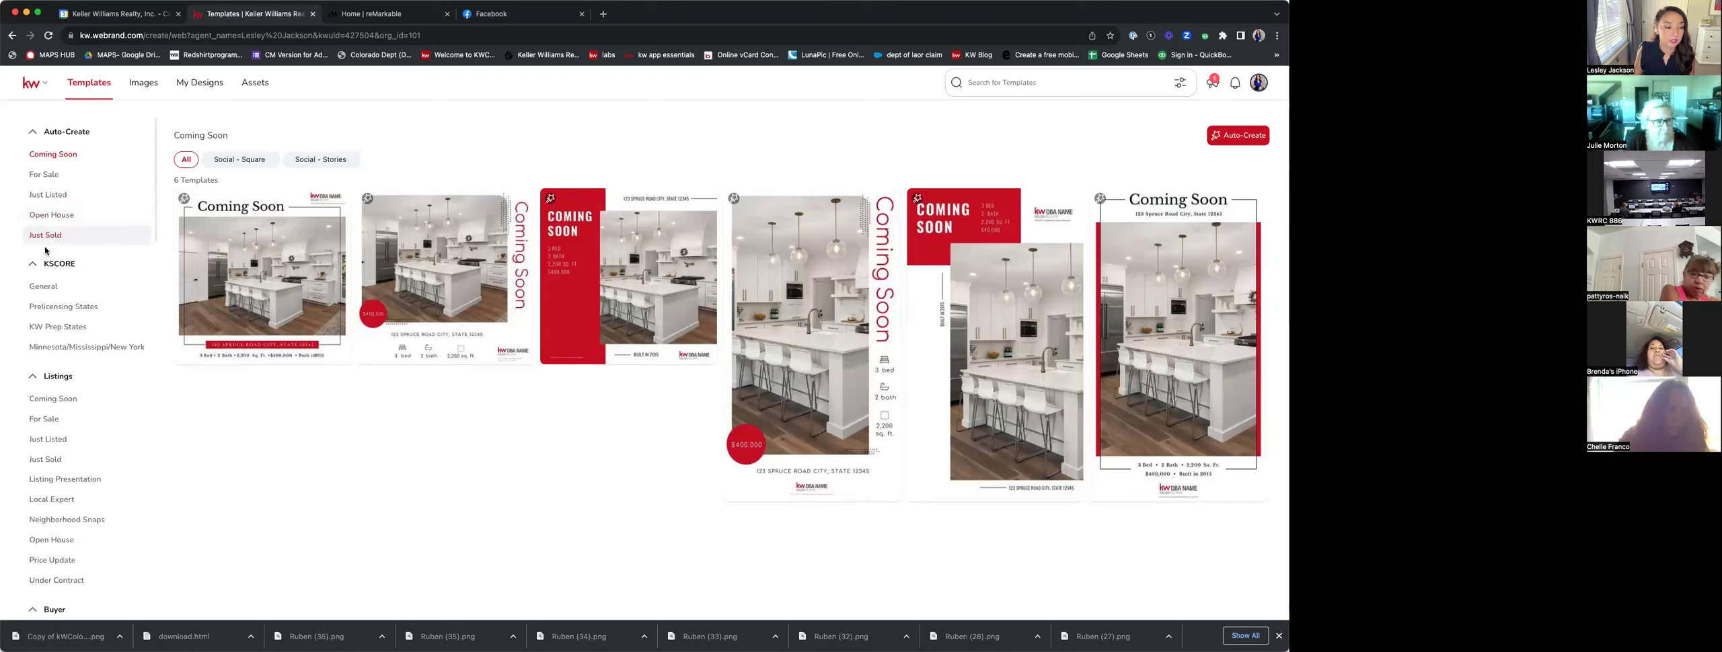
Browse the 33 Just Listed social templates, then go back to the Designs library.
scroll(54, 391, down, 3)
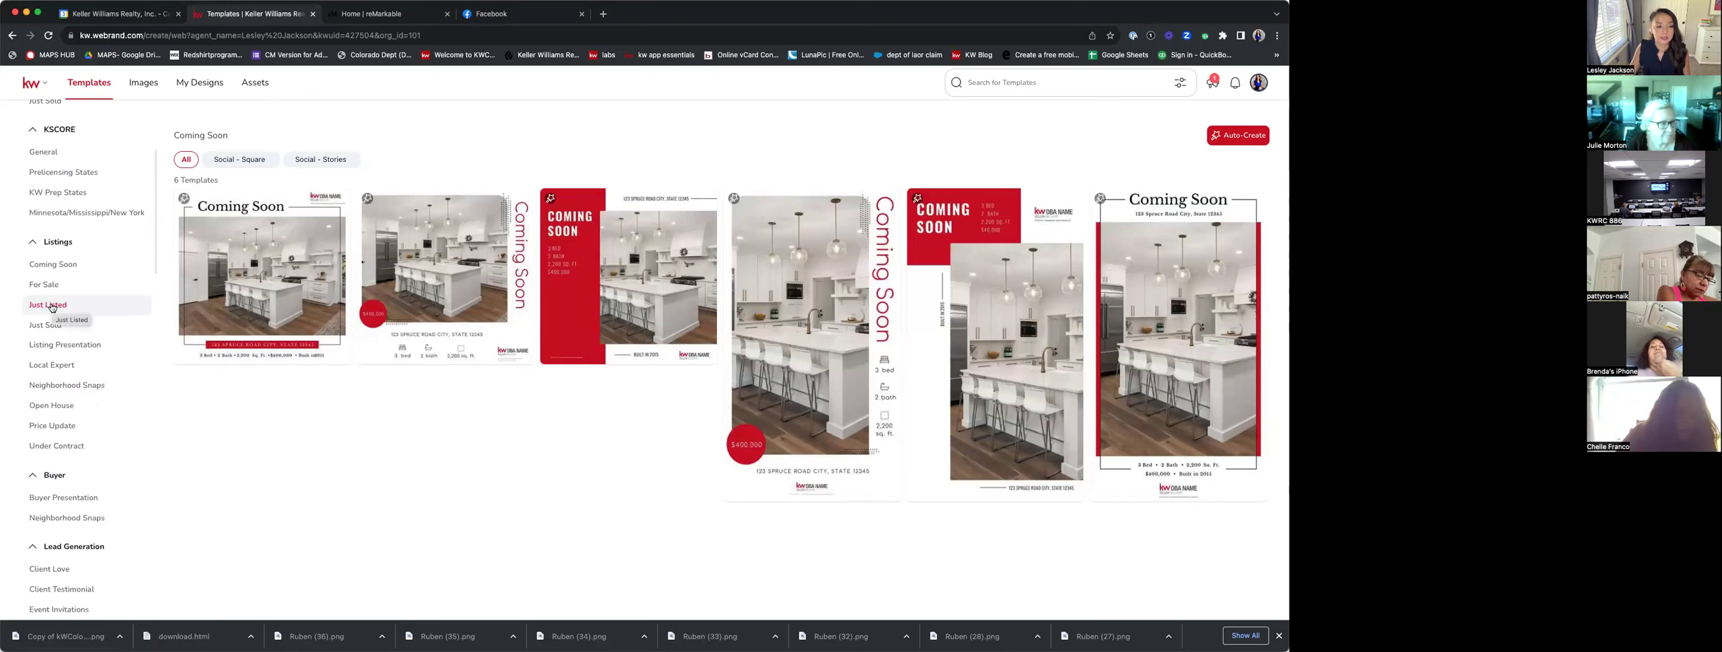
click(52, 308)
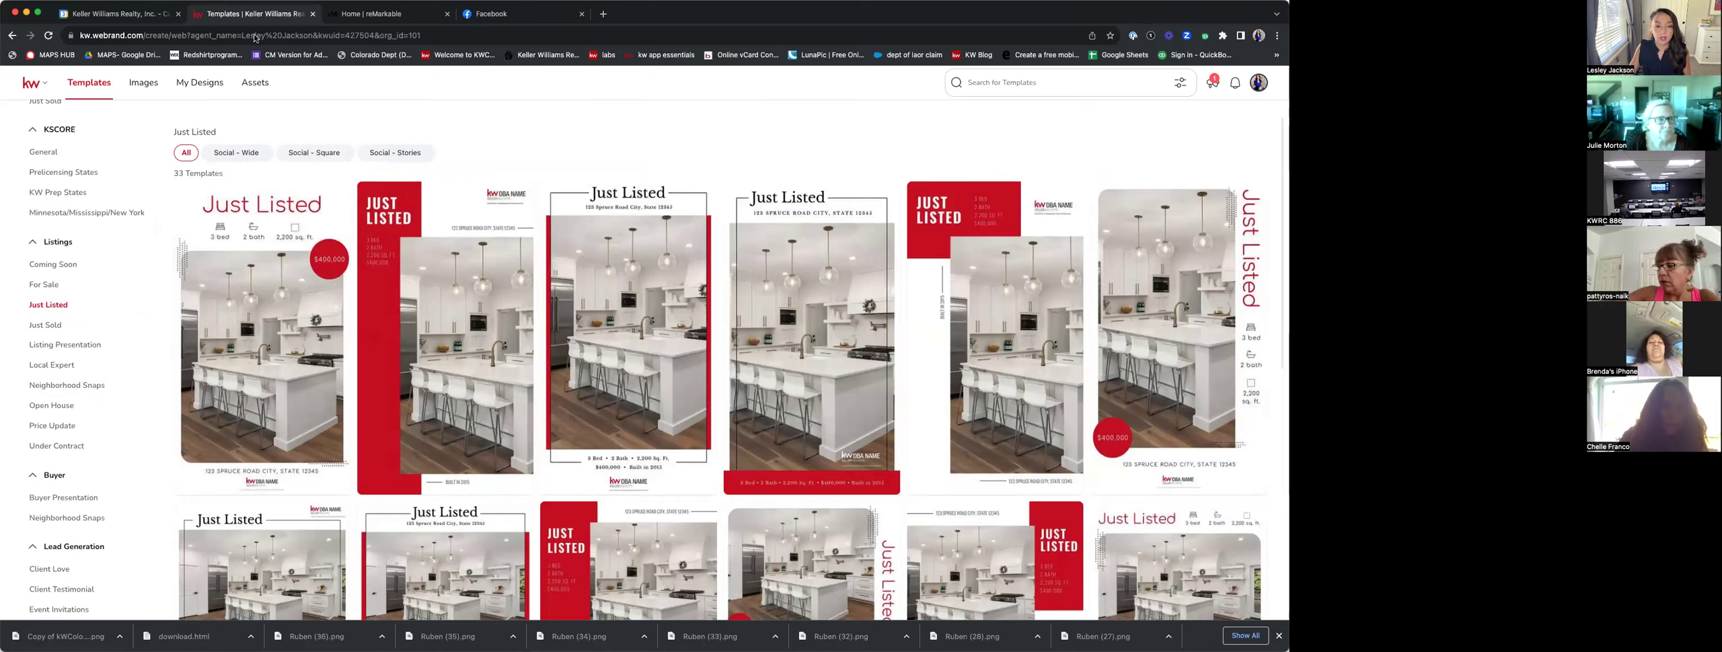
mouse_move(564, 417)
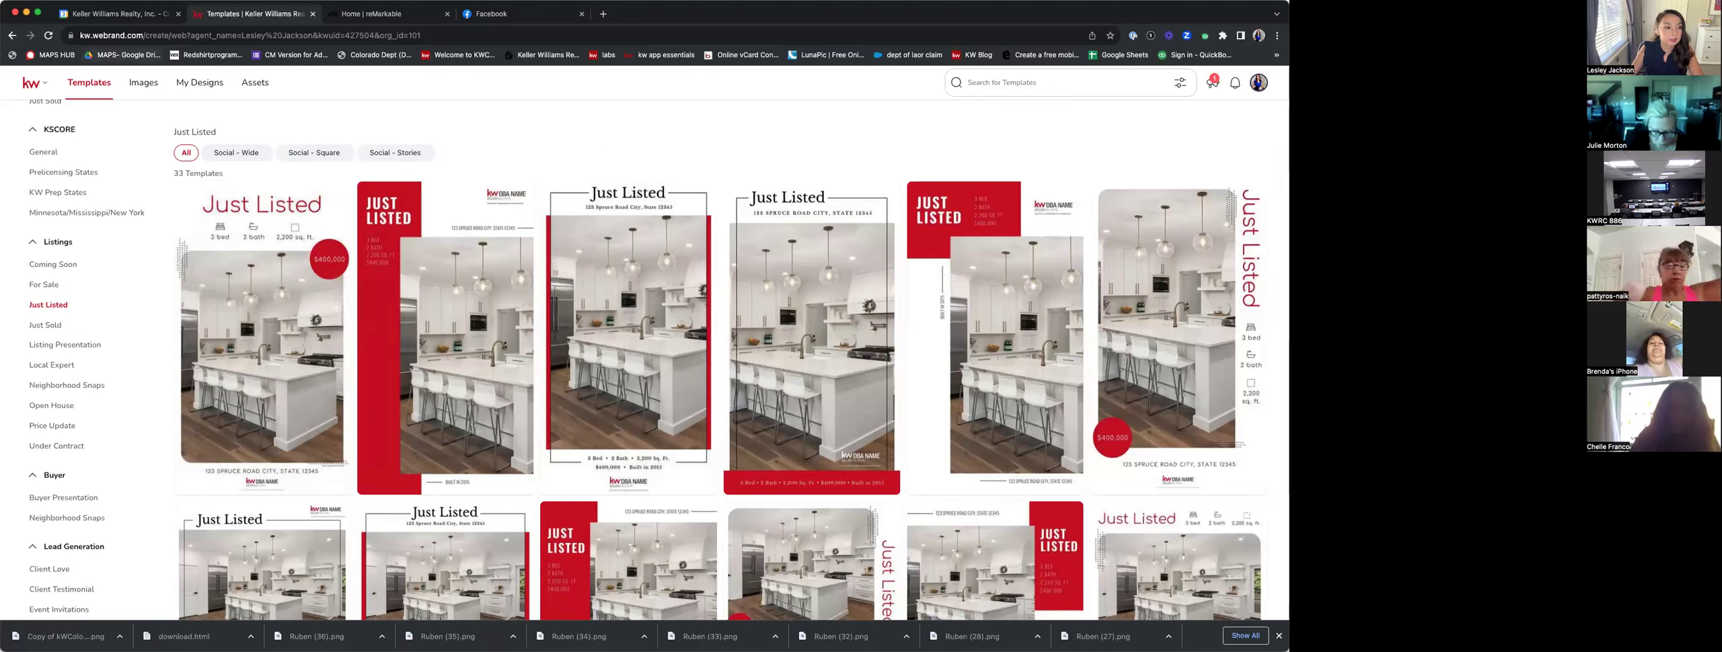
click(13, 36)
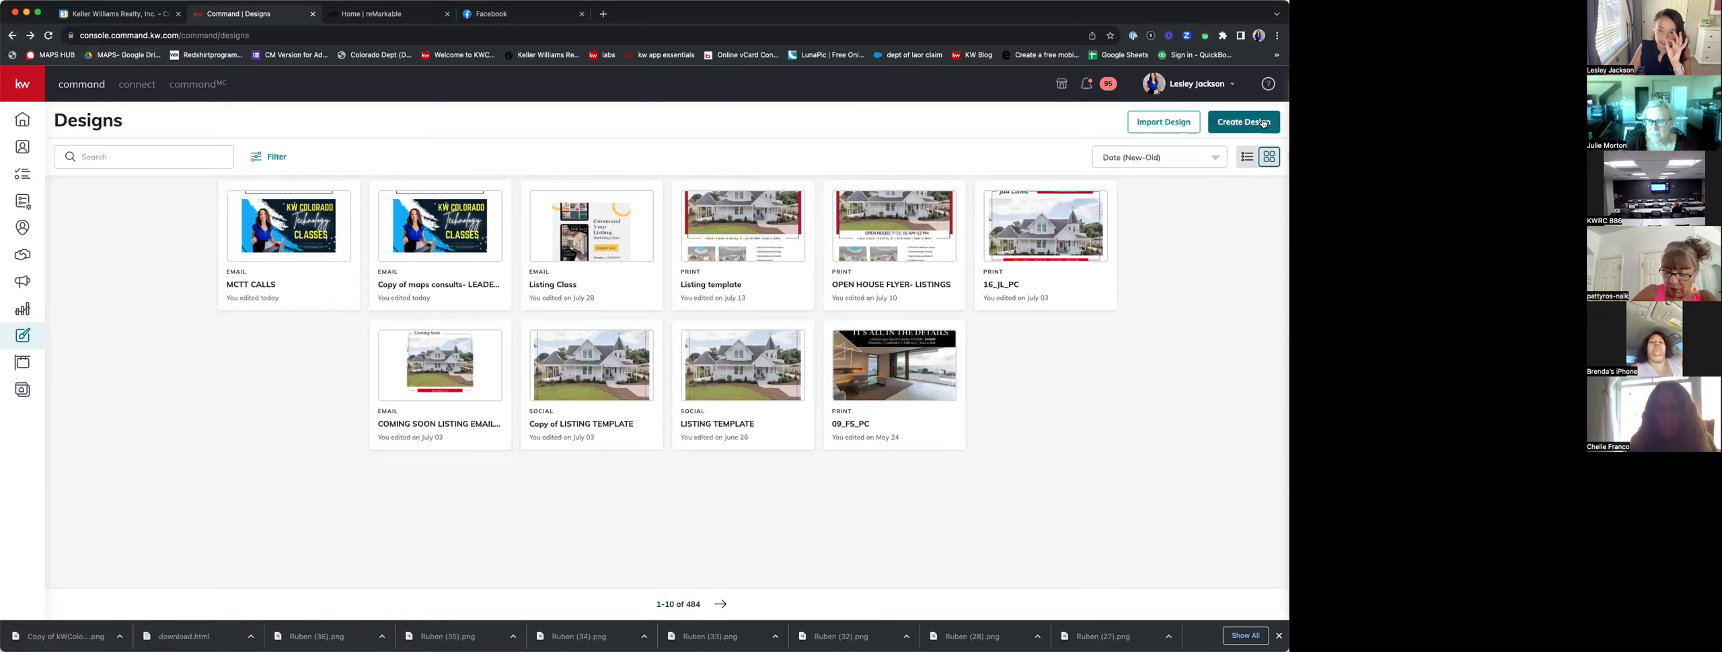
Create a new Print design and continue to its templates.
click(1265, 123)
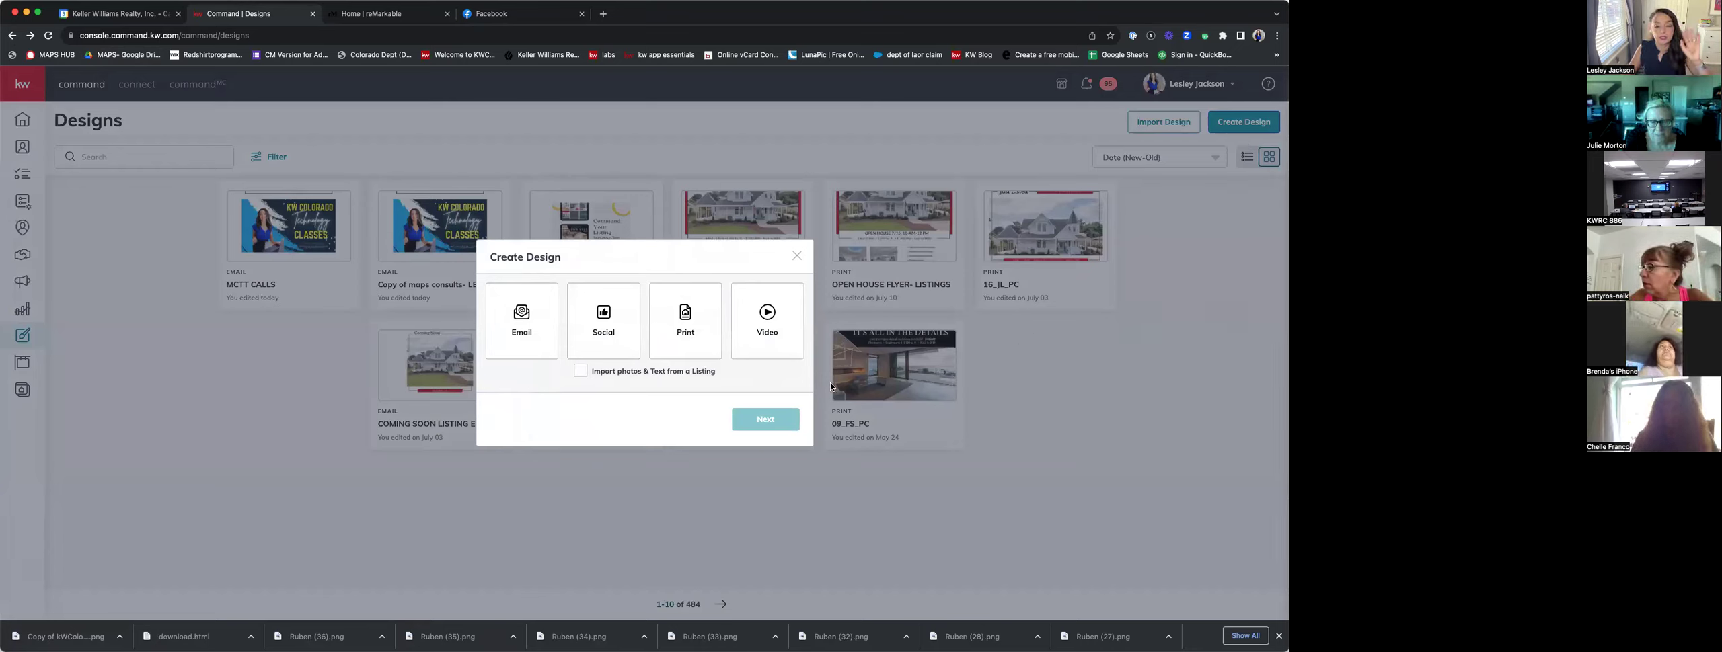
click(694, 331)
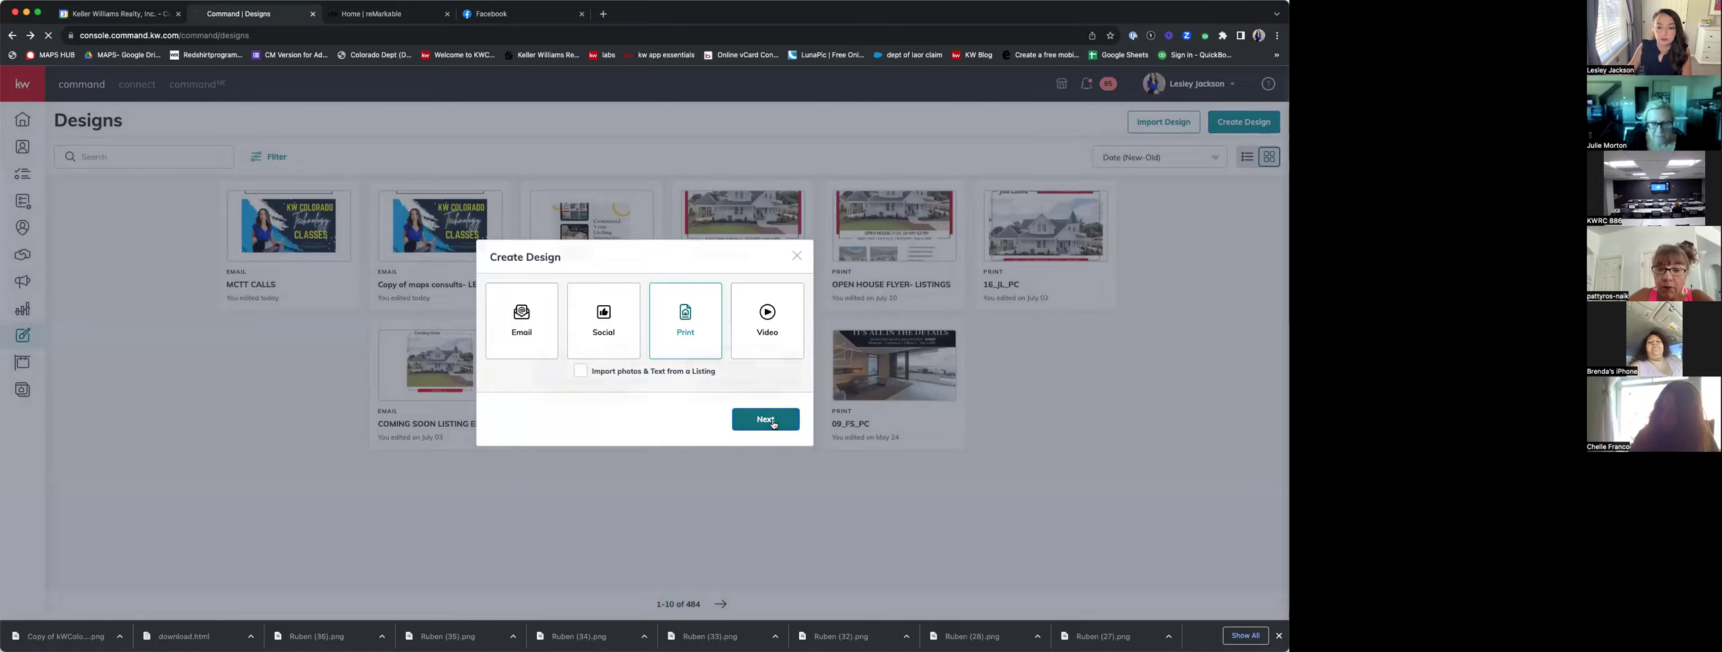
click(765, 420)
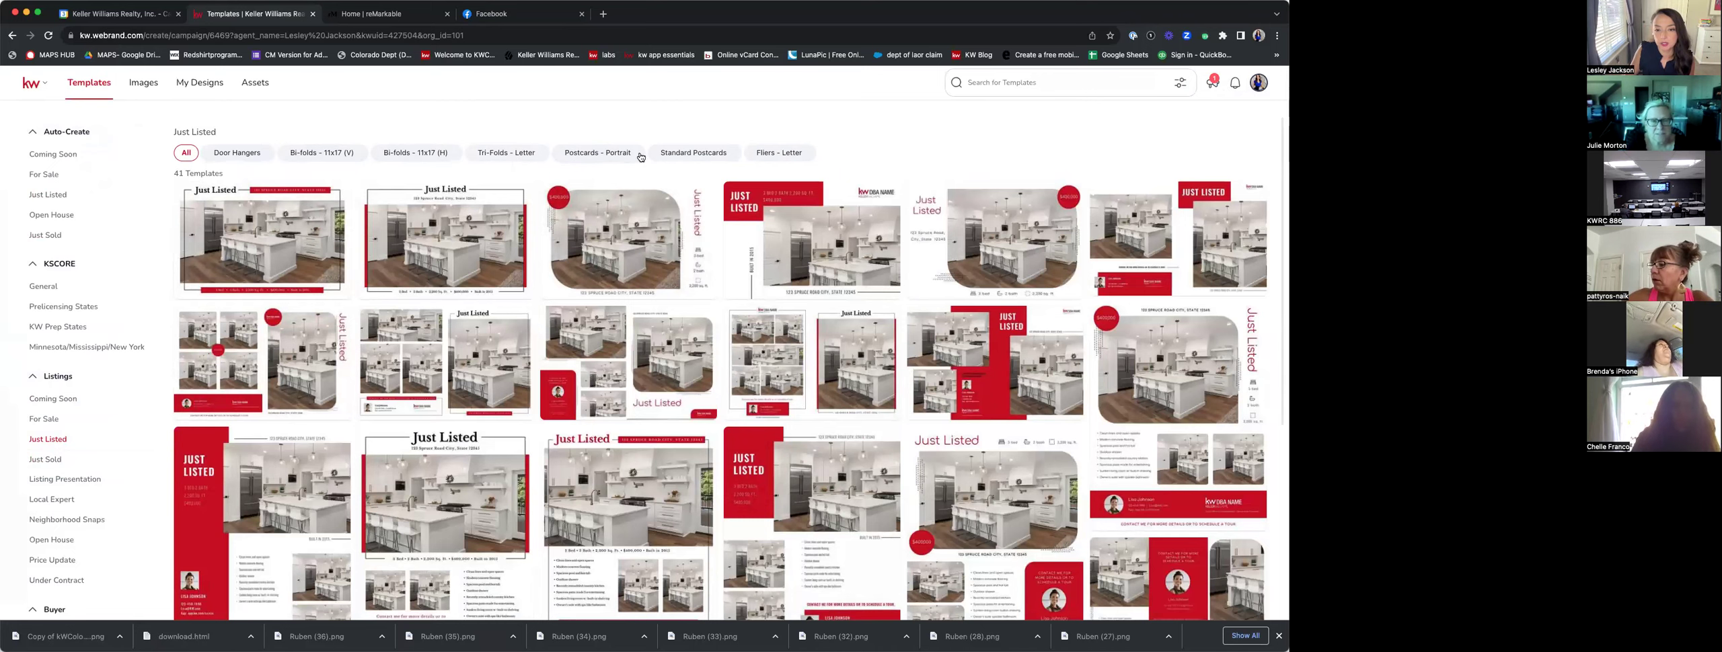
Filter Just Listed print templates to the 10 Fliers - Letter designs, then switch browser tabs.
click(794, 154)
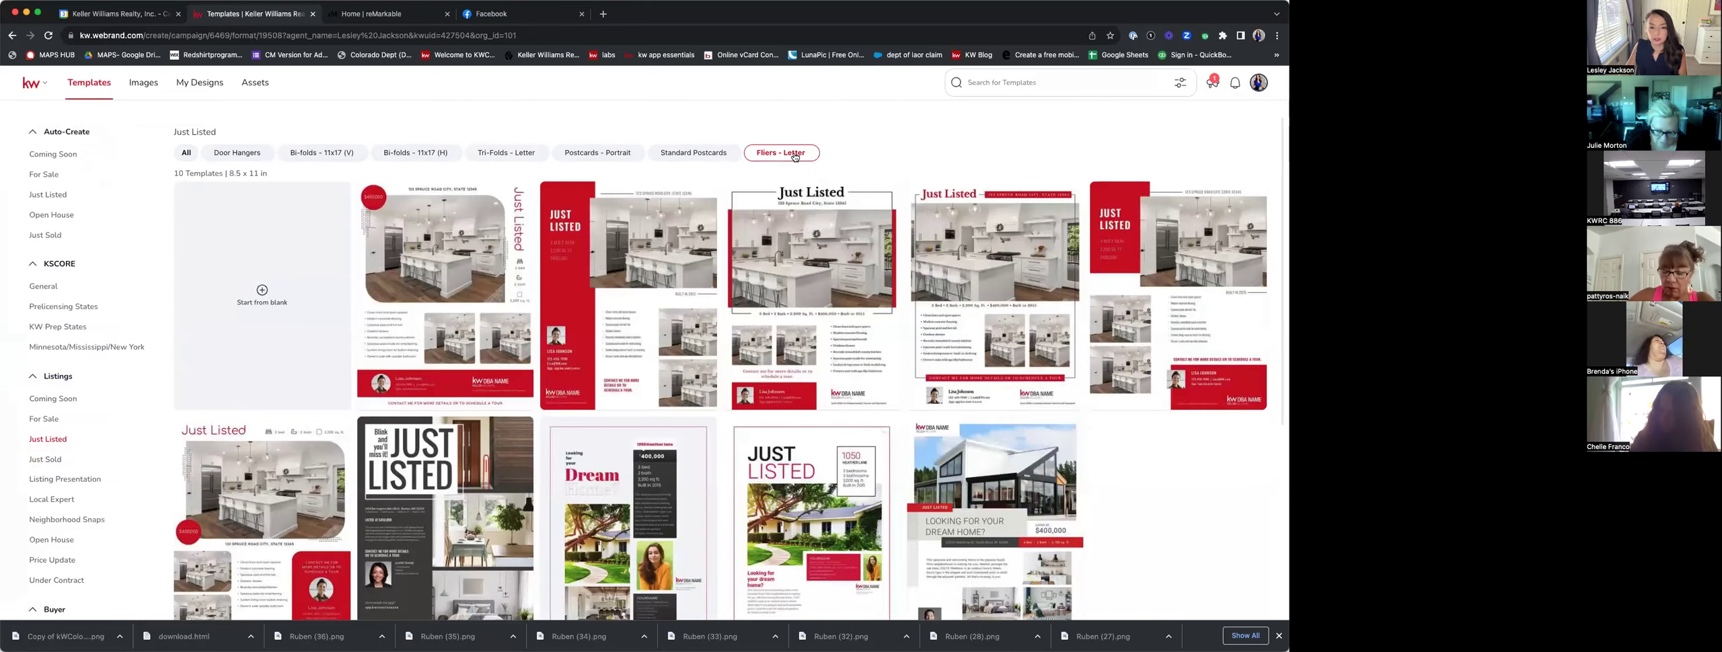
scroll(888, 404, down, 1)
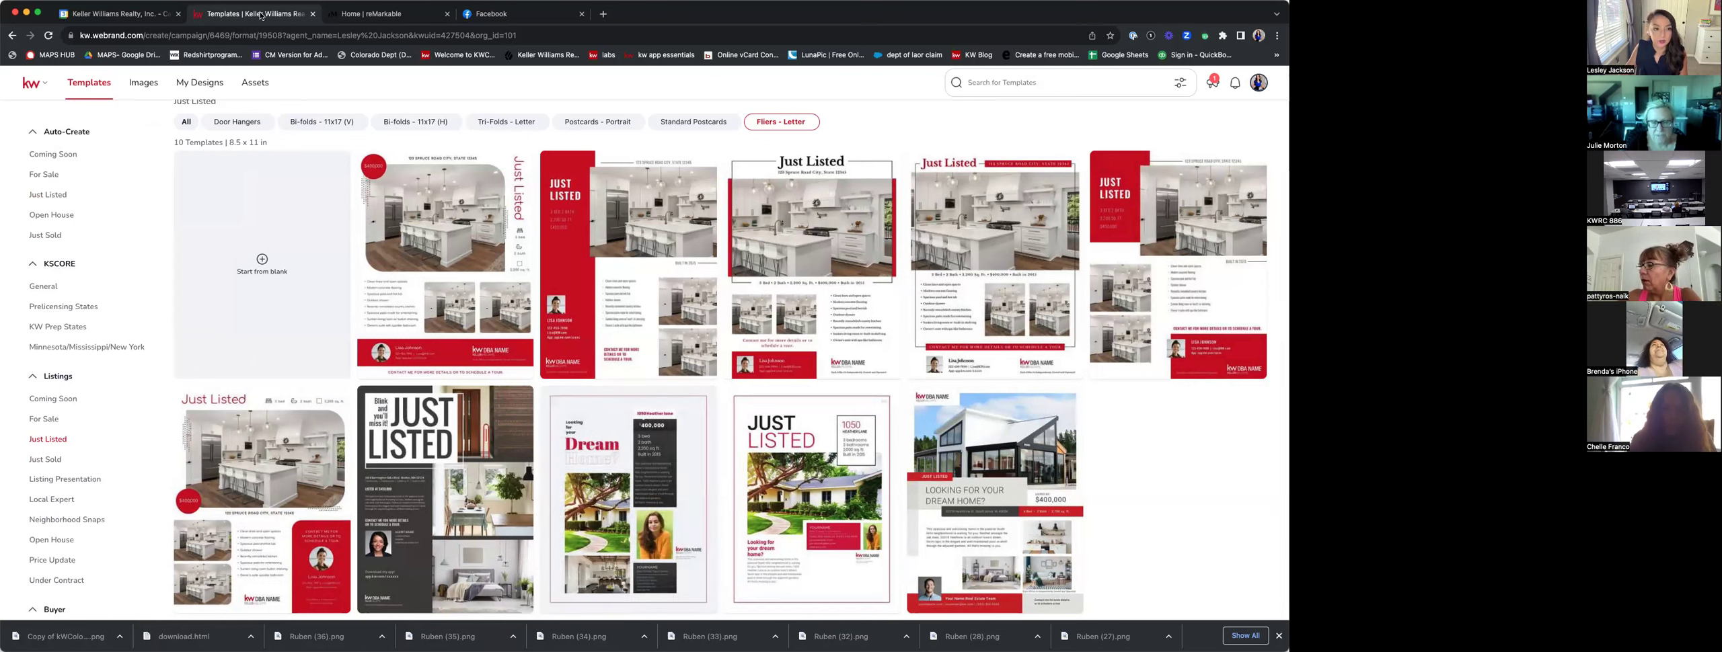
click(421, 14)
click(389, 30)
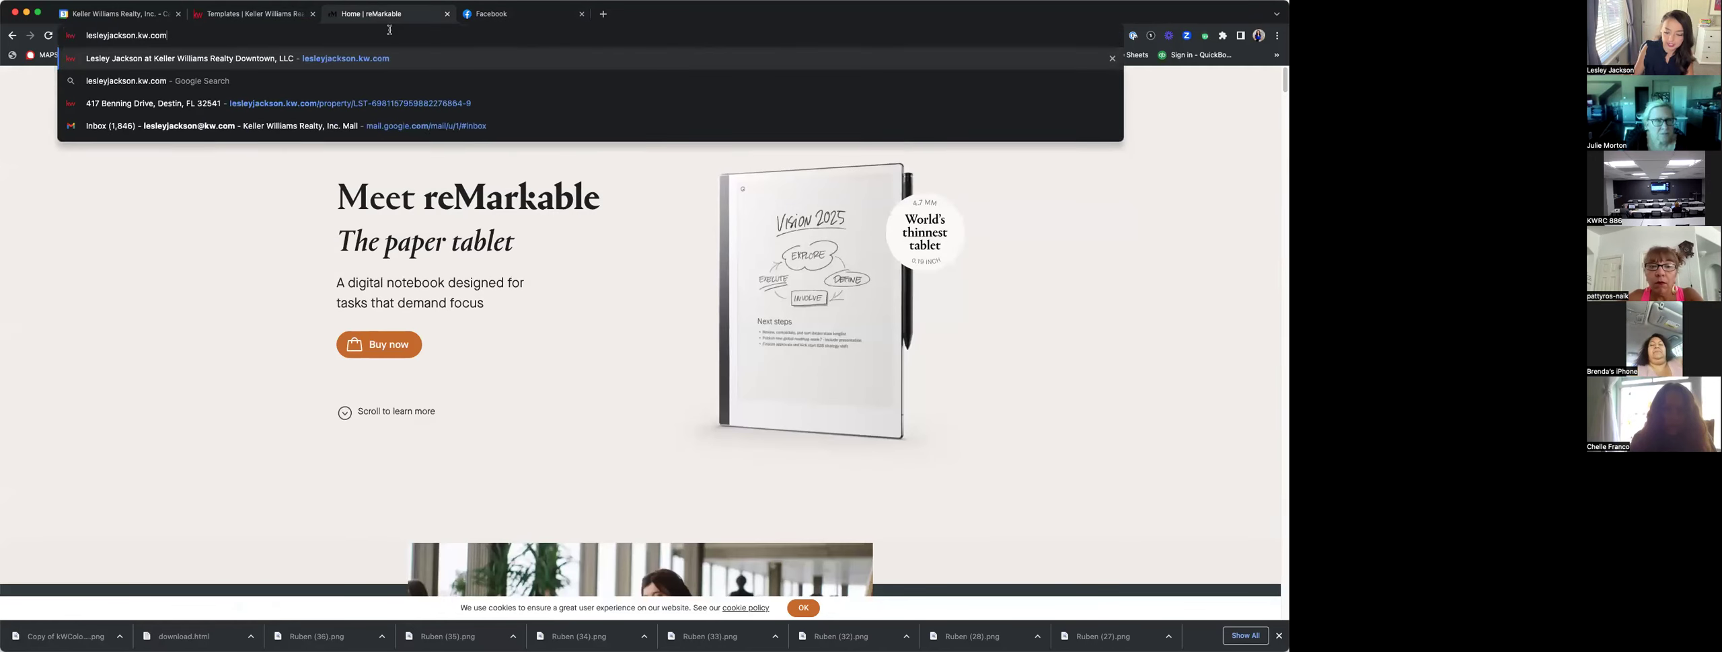
key(Return)
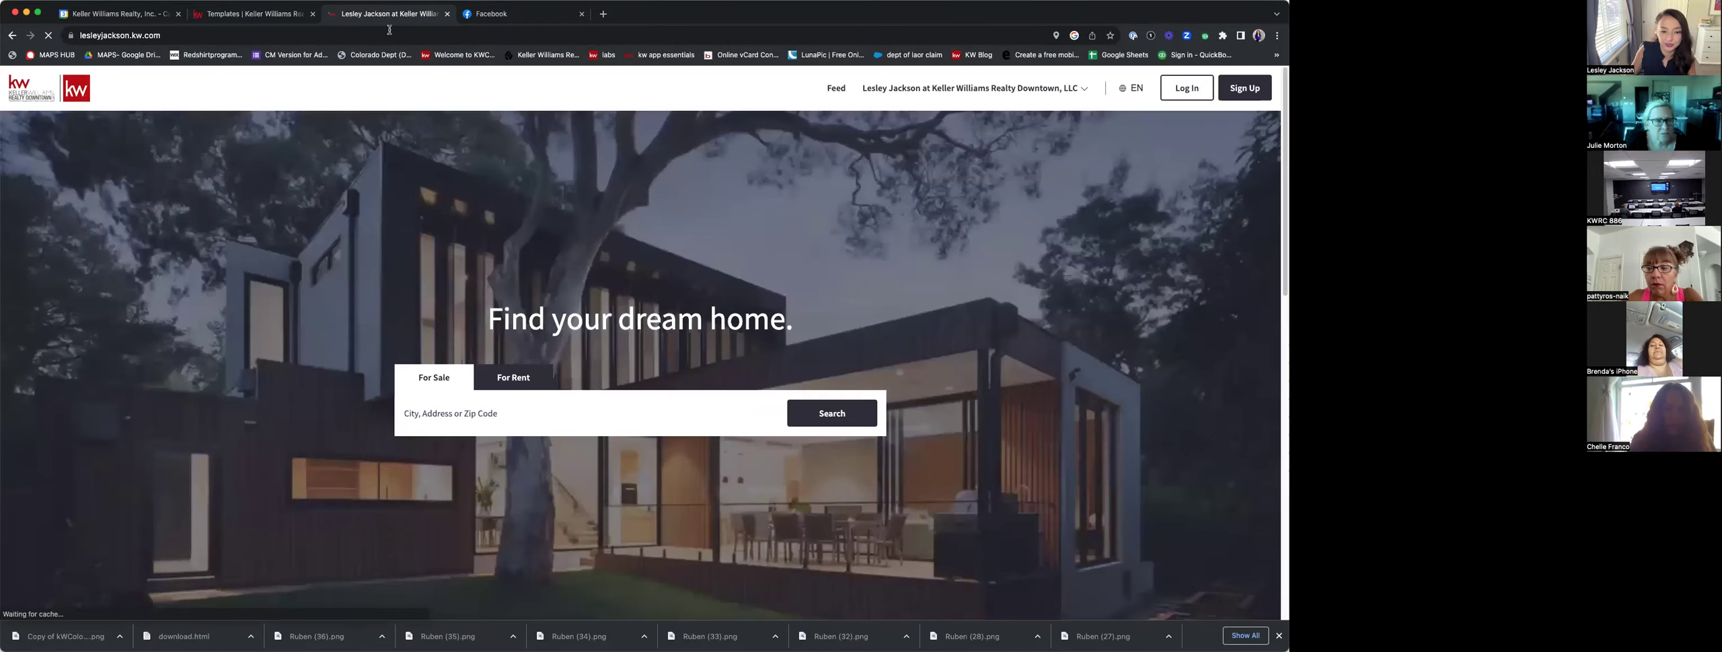
click(549, 413)
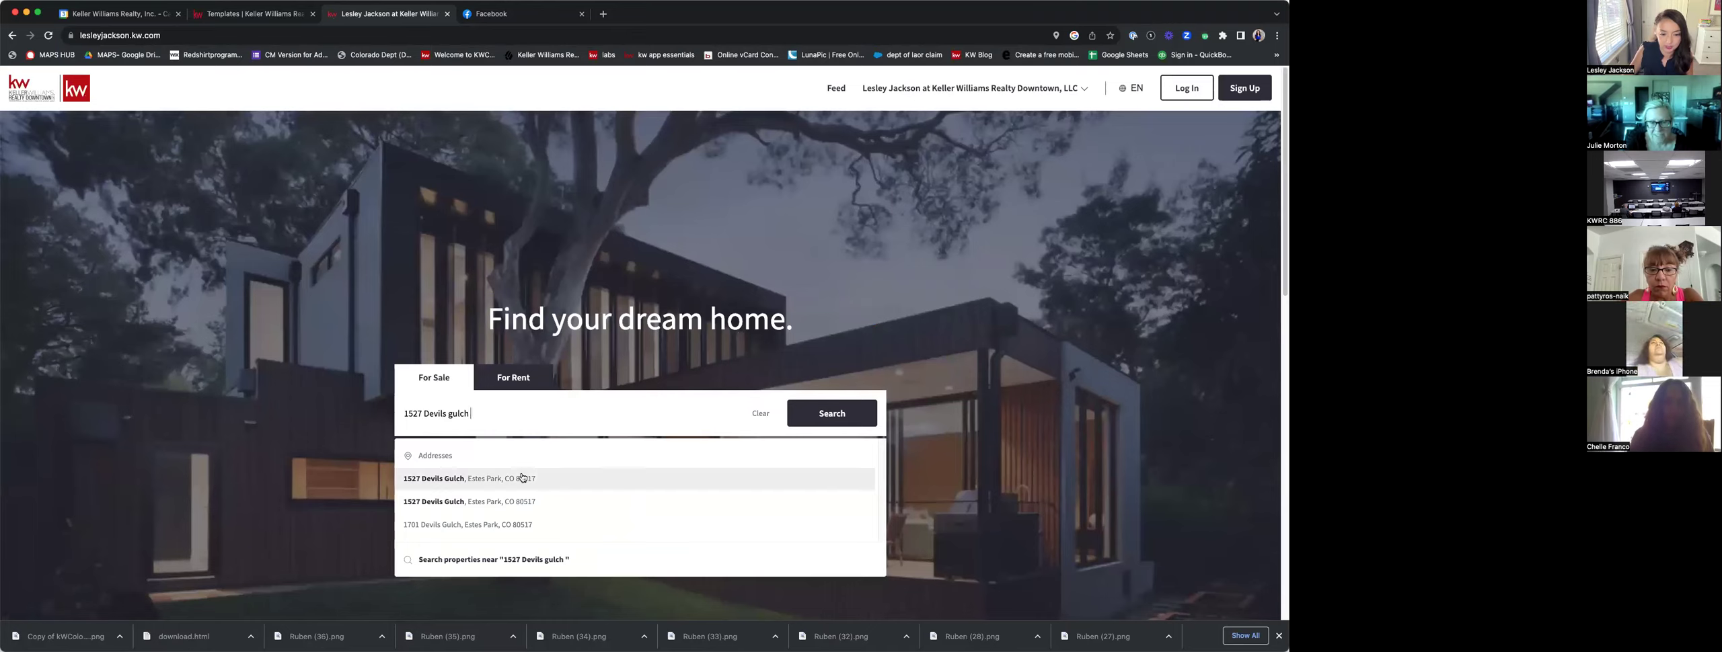
click(523, 477)
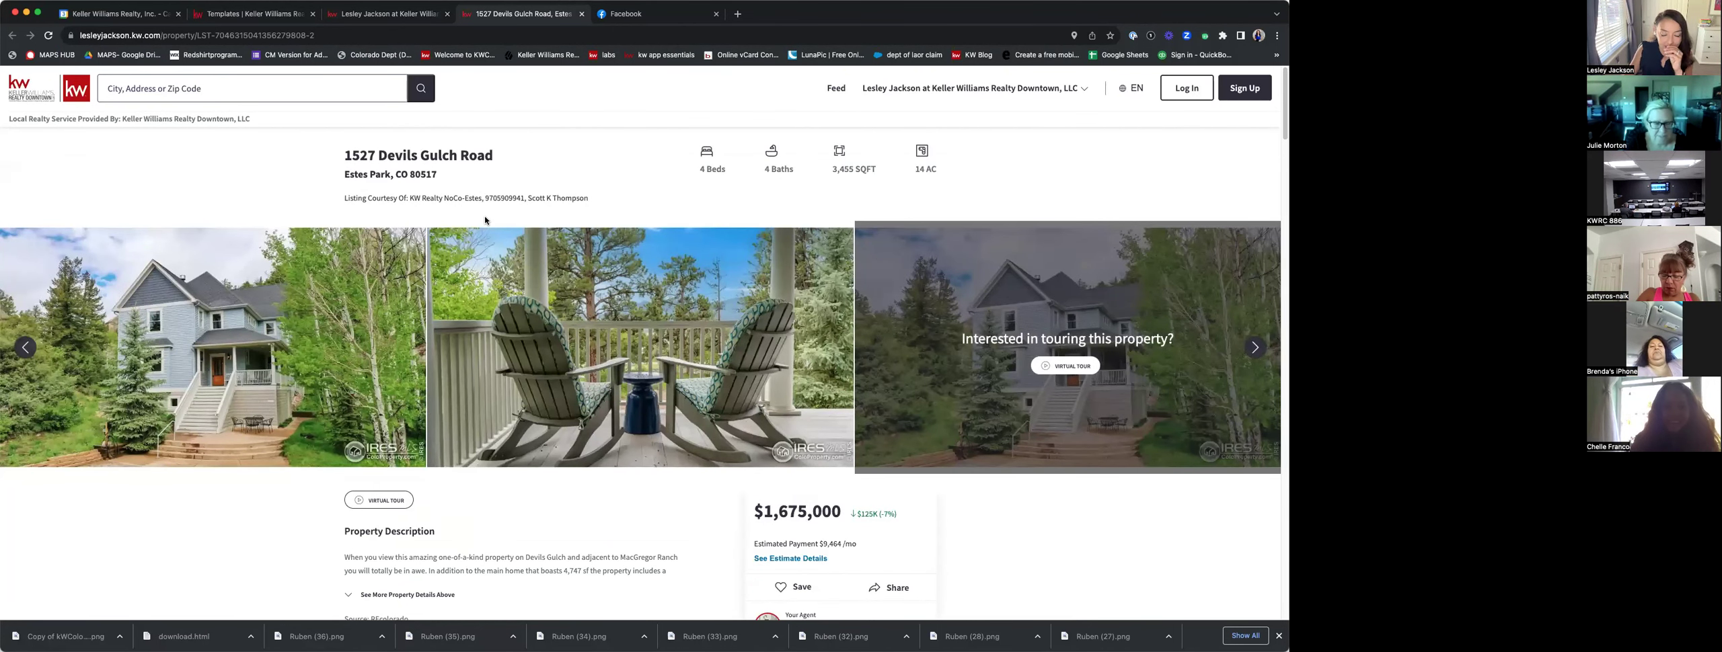
Page through five of the listing's photos, then return to the search tab.
click(1255, 348)
click(1255, 348)
click(1255, 348)
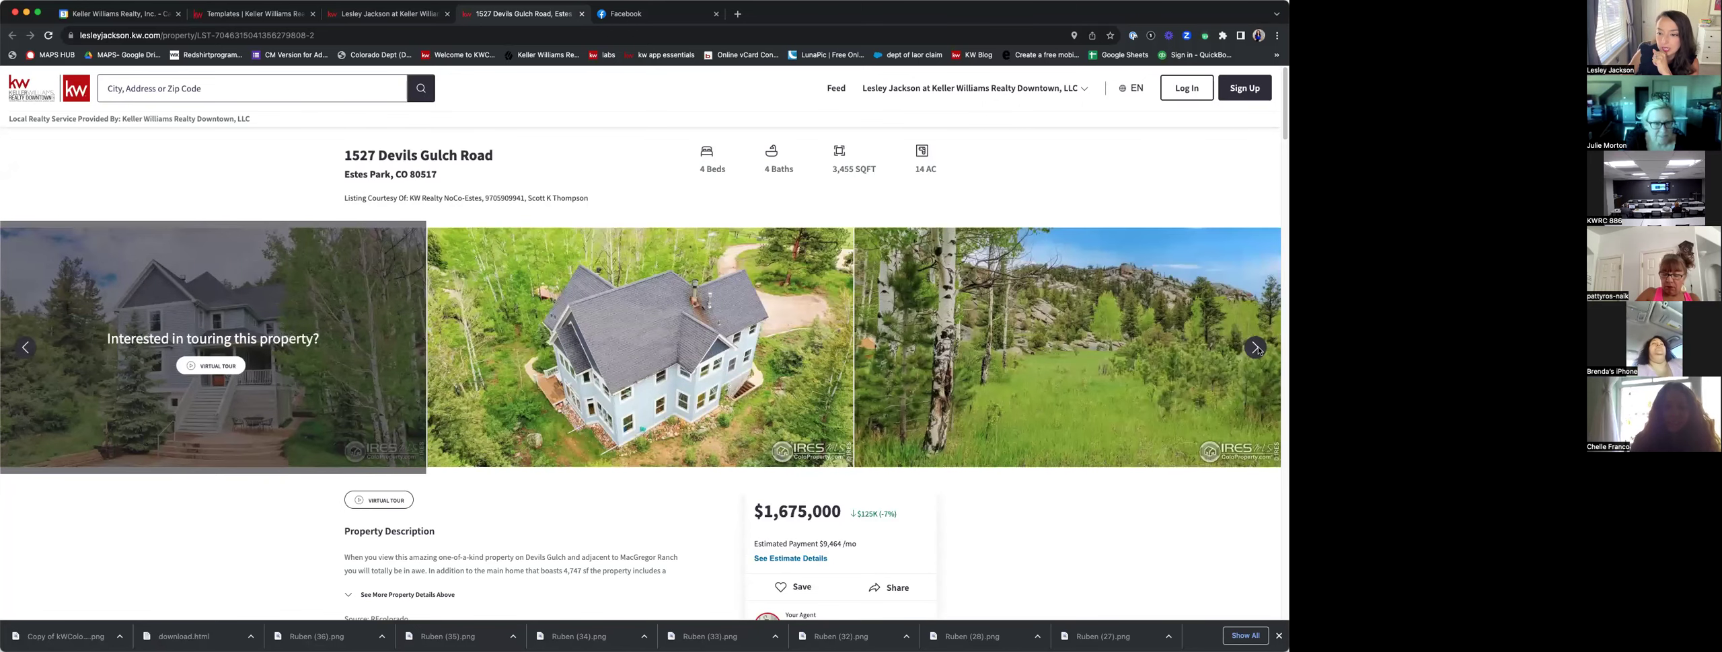
click(1255, 348)
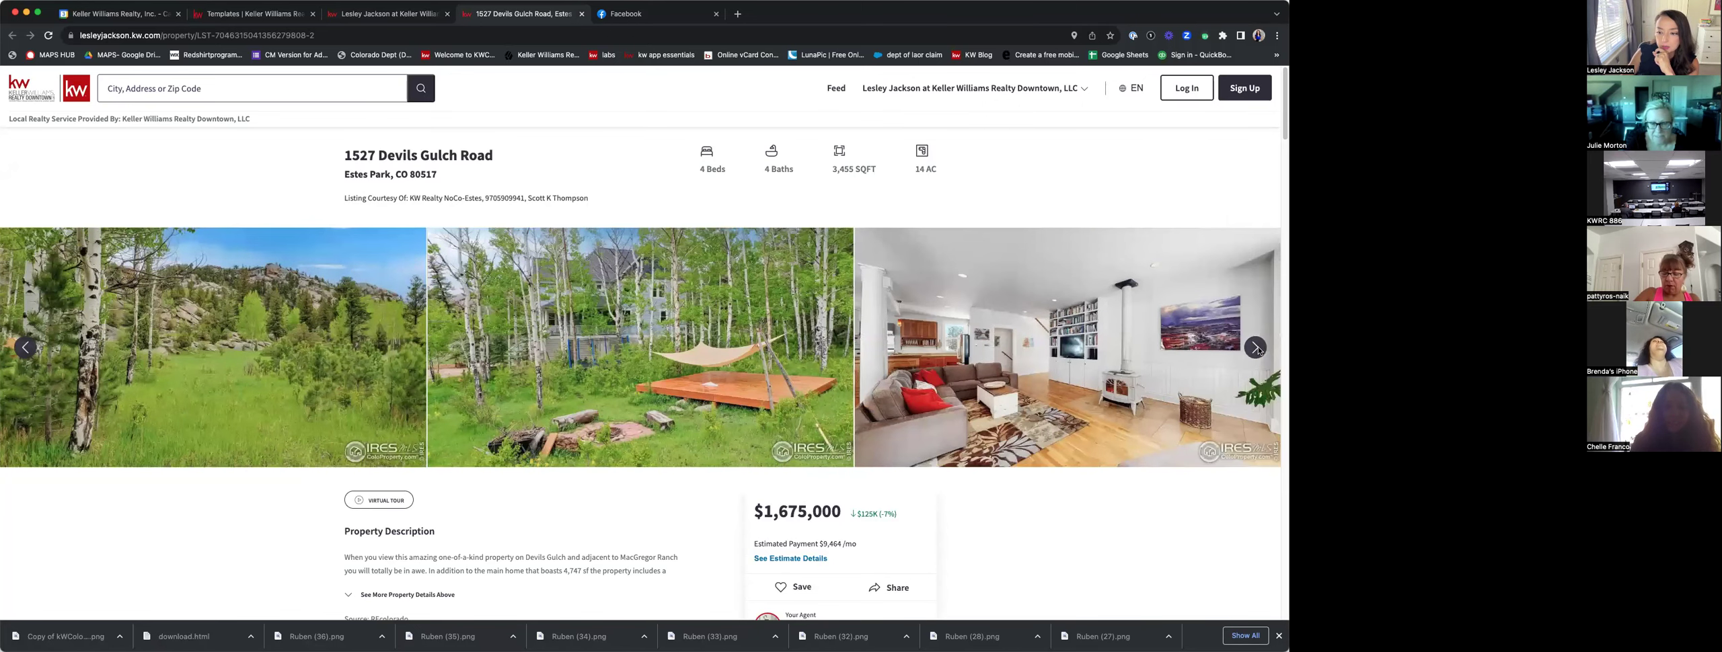
click(1256, 348)
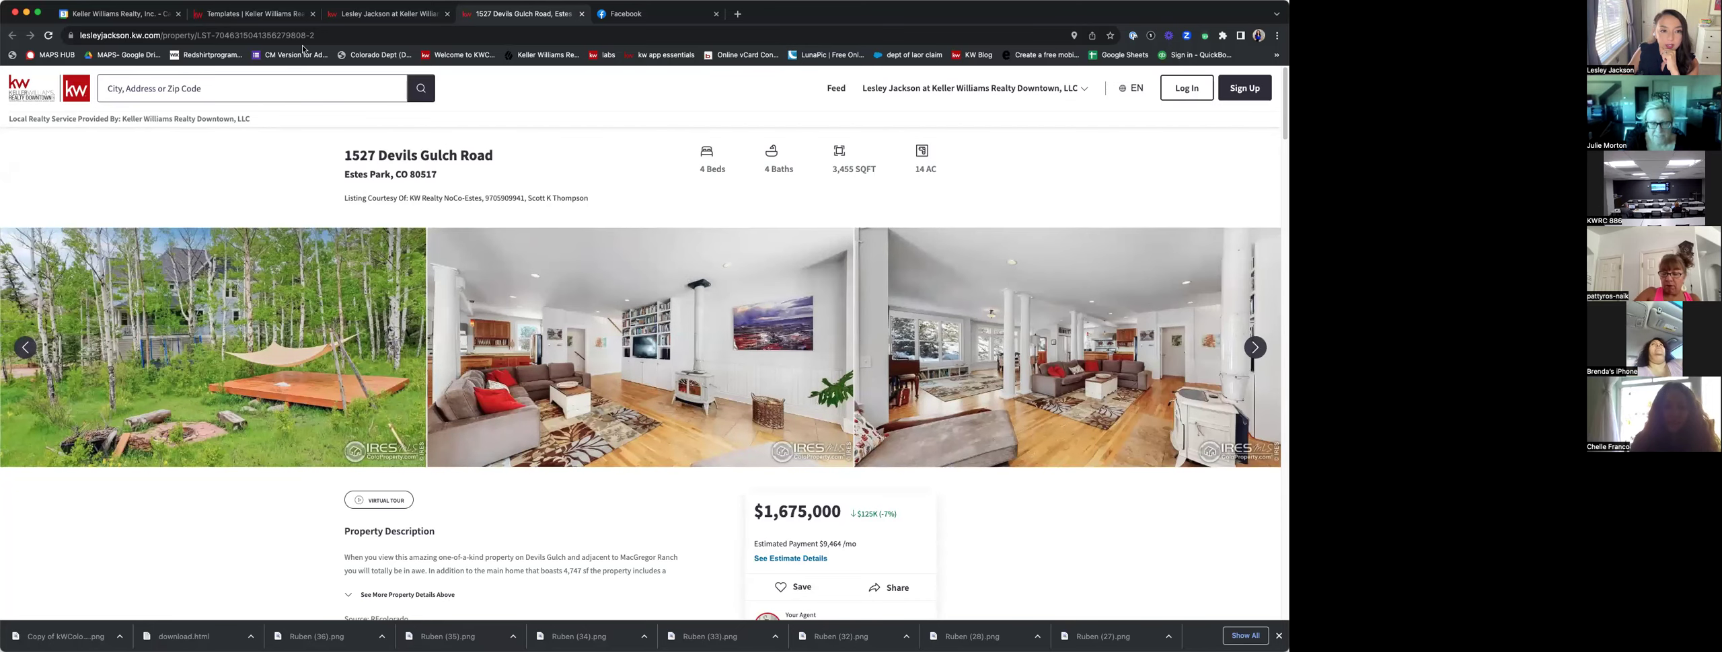
click(383, 20)
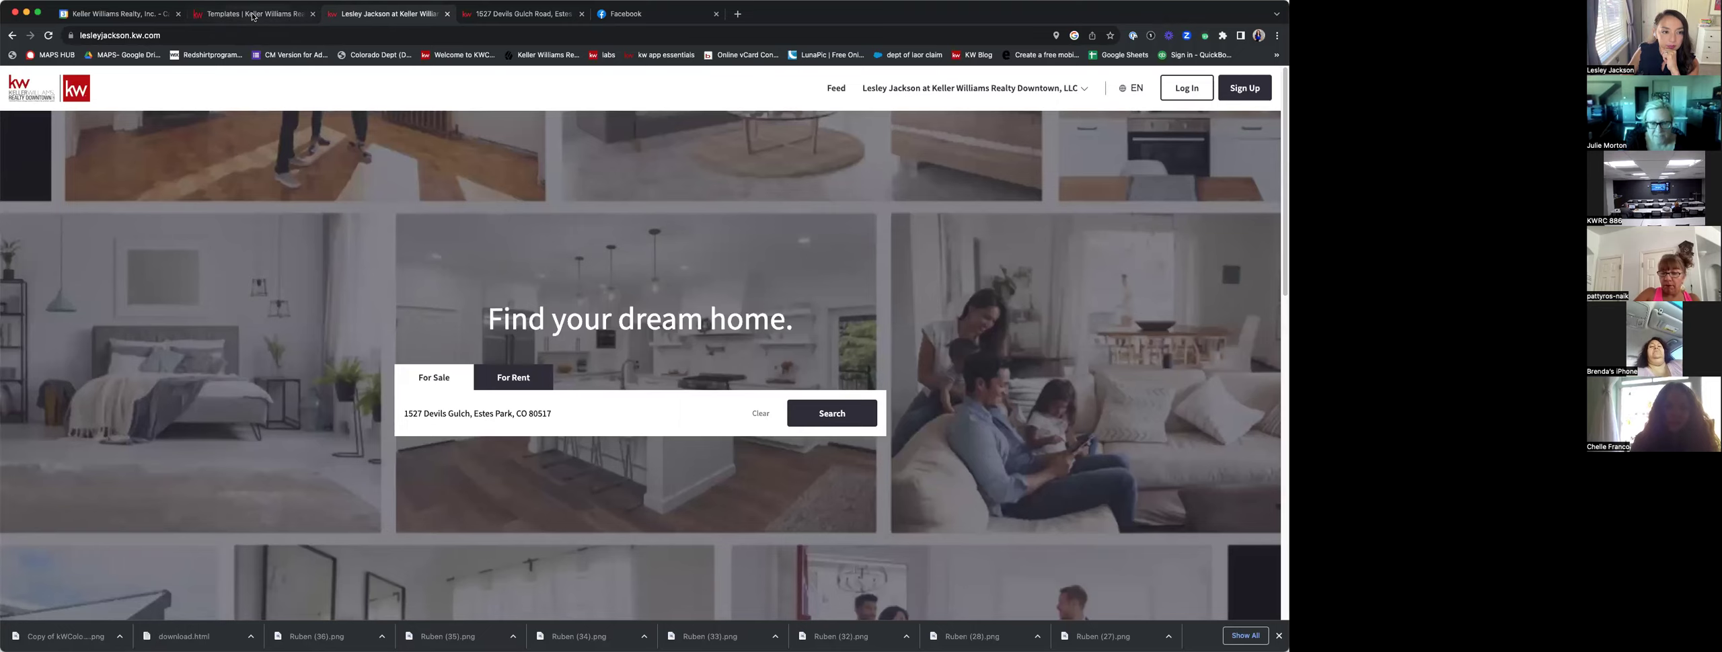
Open the Luxury Just Listed 'Now Available' flier template JustListed_FL-02 in the editor.
click(253, 15)
scroll(98, 479, down, 3)
scroll(98, 478, down, 12)
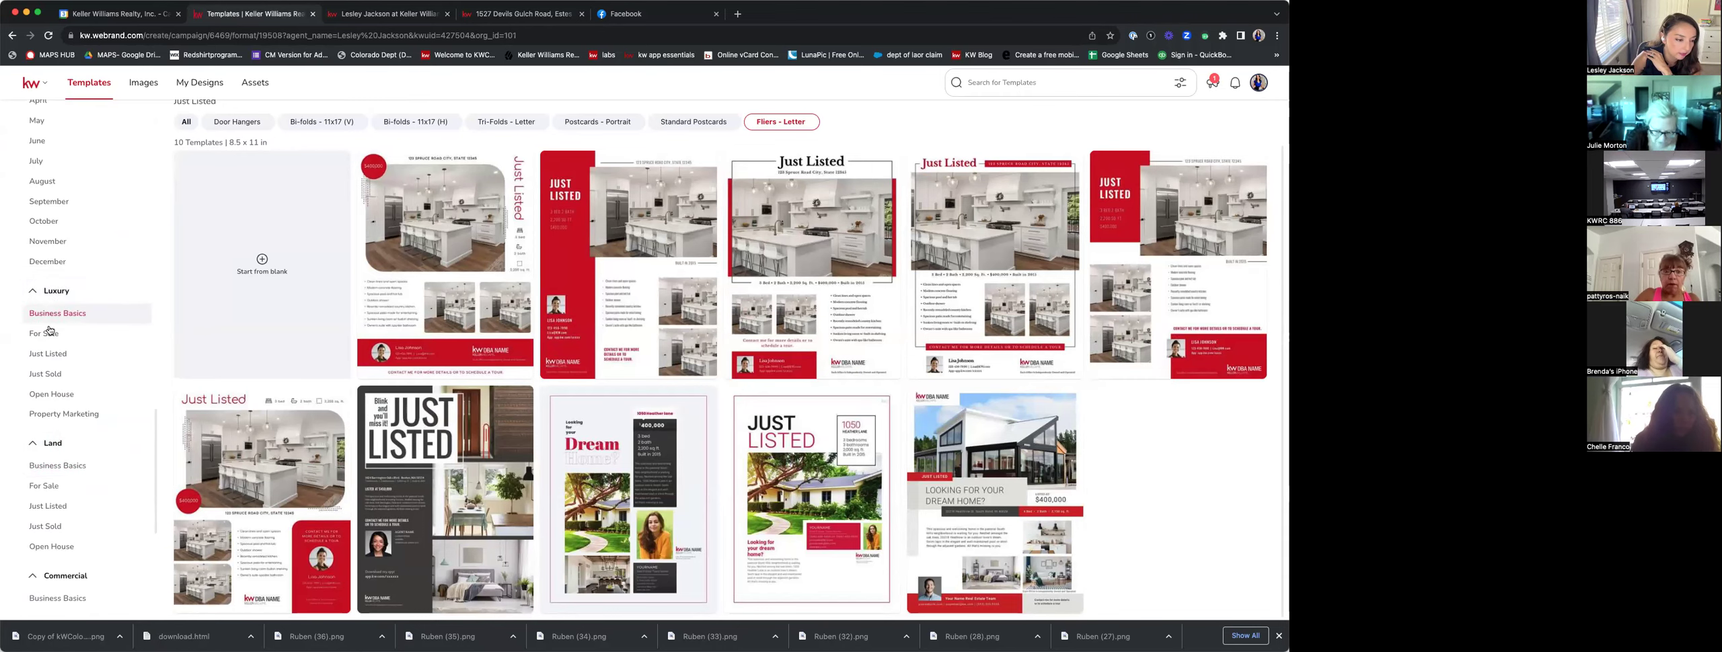
click(52, 357)
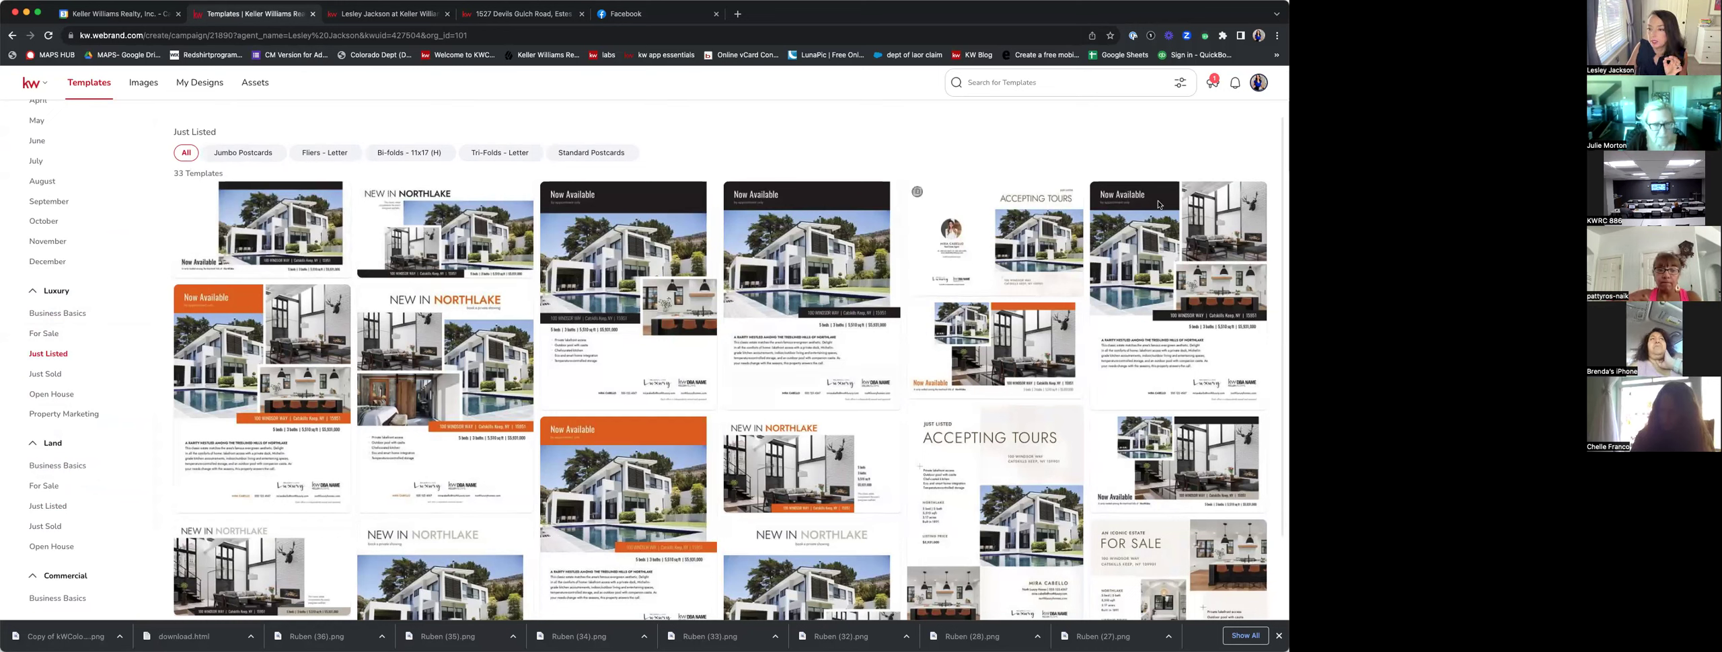
click(1253, 194)
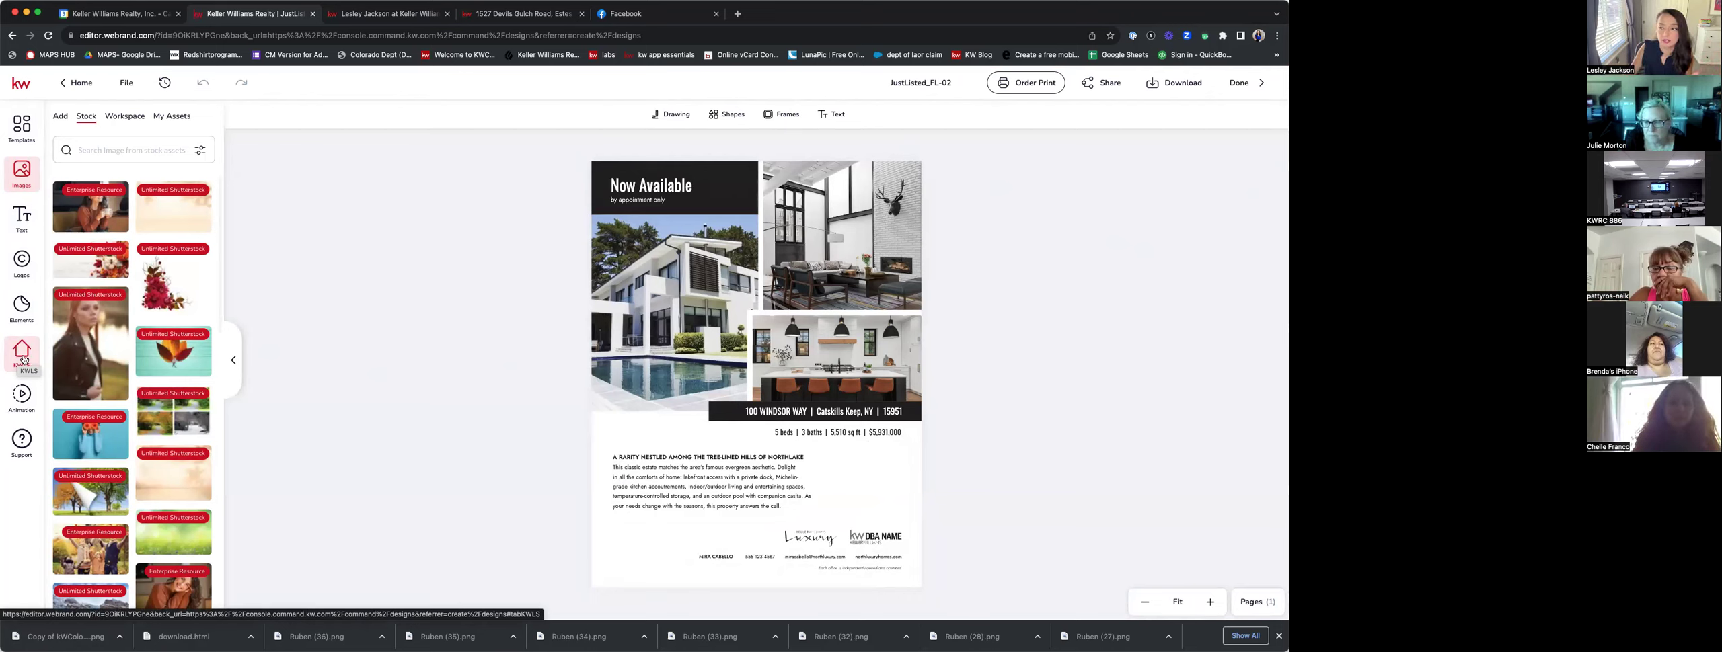
click(22, 359)
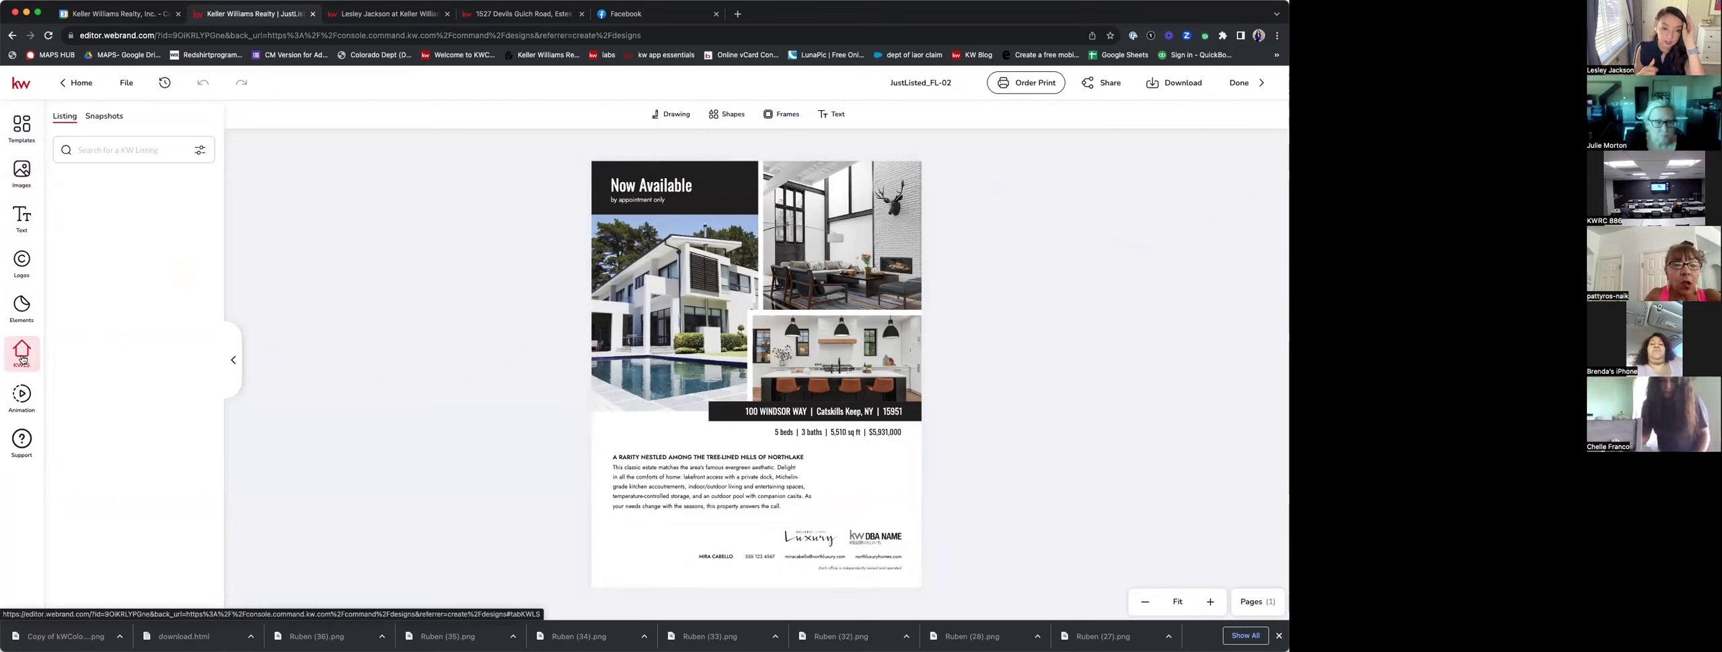
click(107, 147)
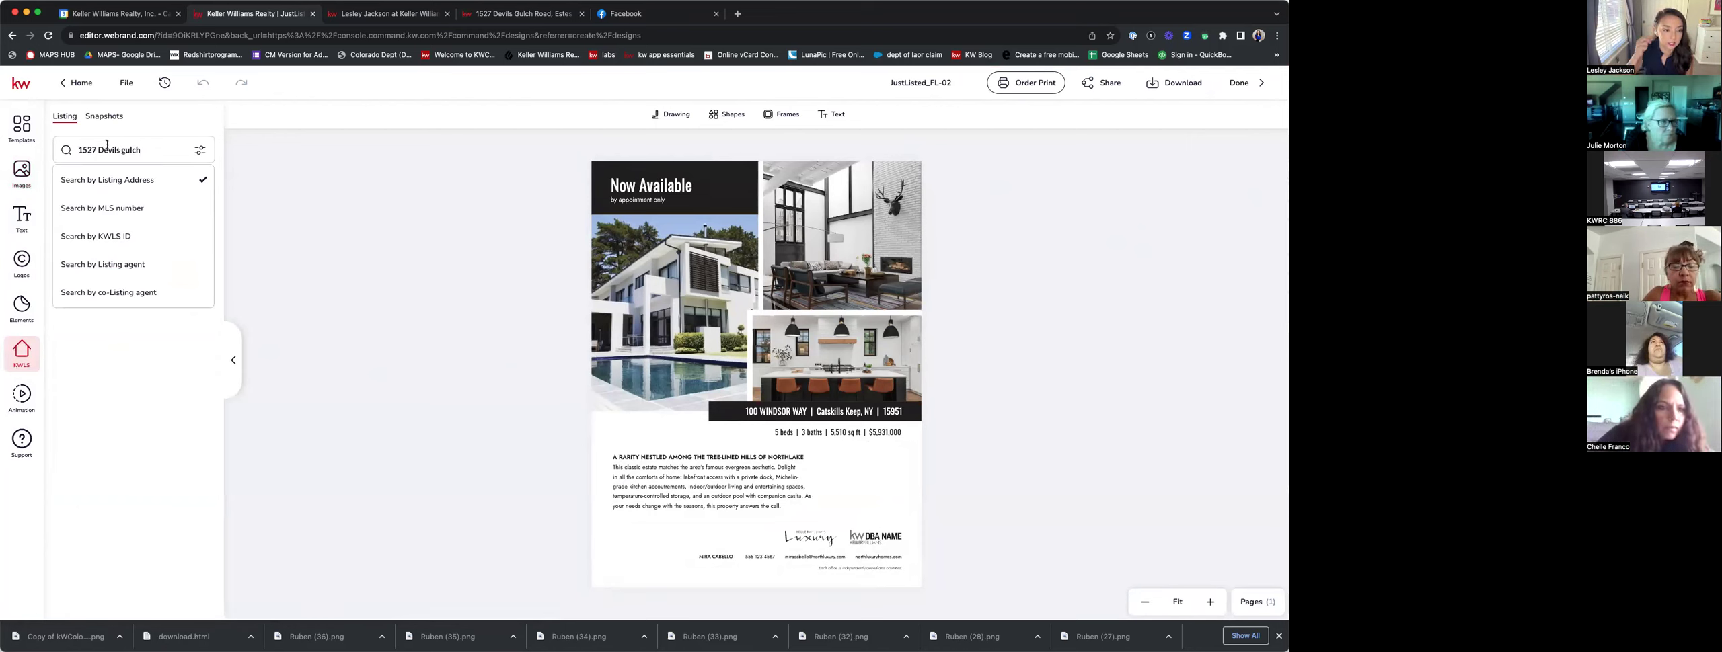
key(Return)
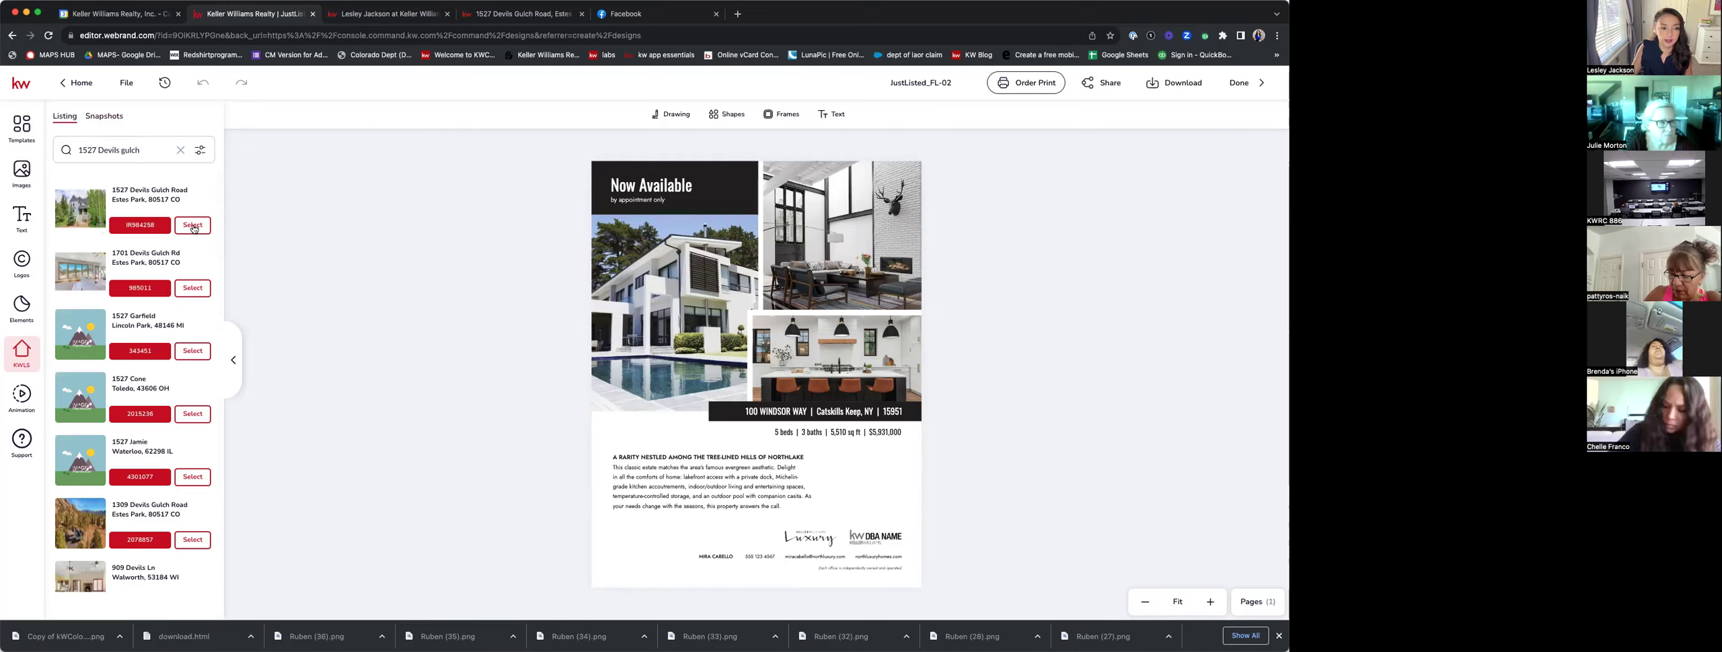
click(194, 226)
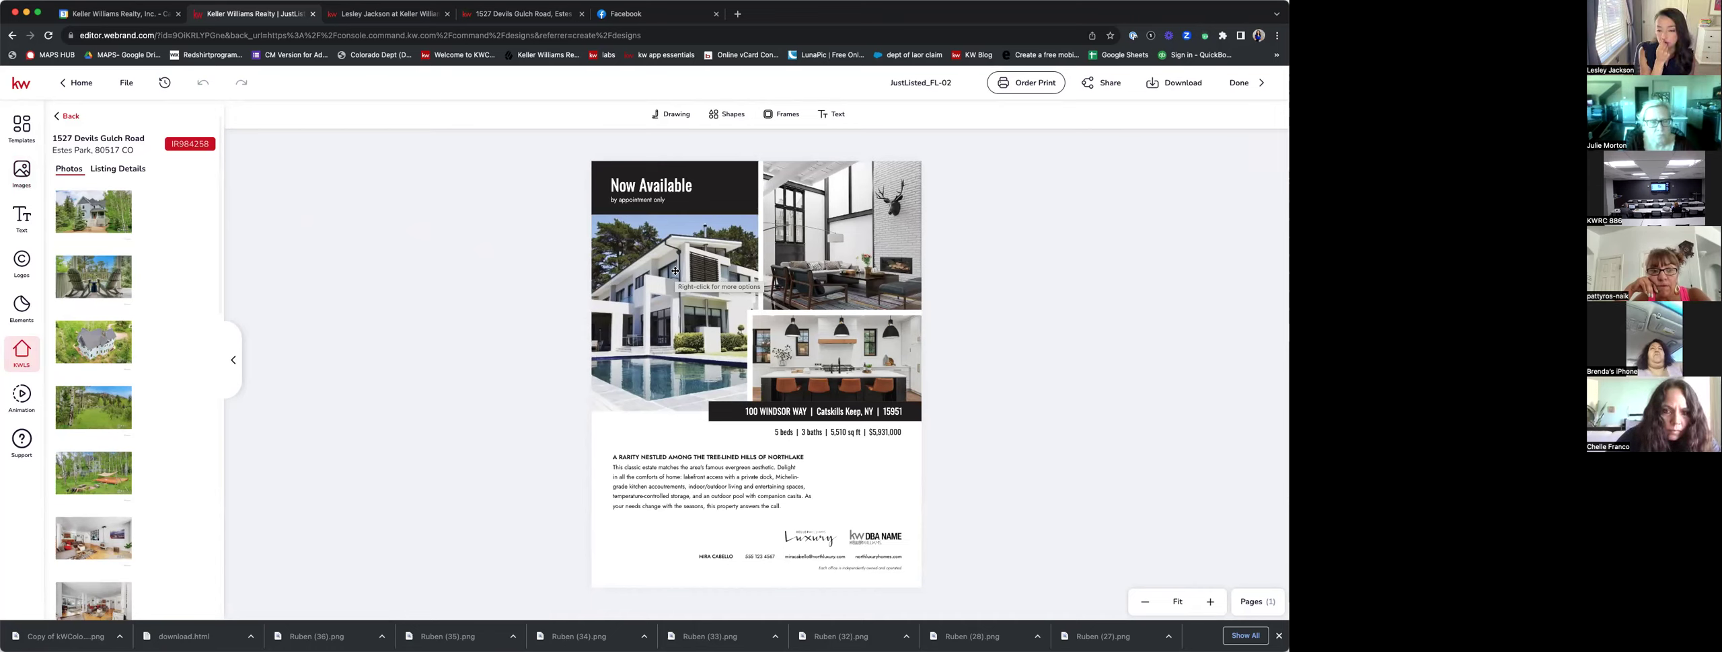
Replace the main pool-house photo with the listing's front exterior shot, shifted left in its frame.
click(675, 271)
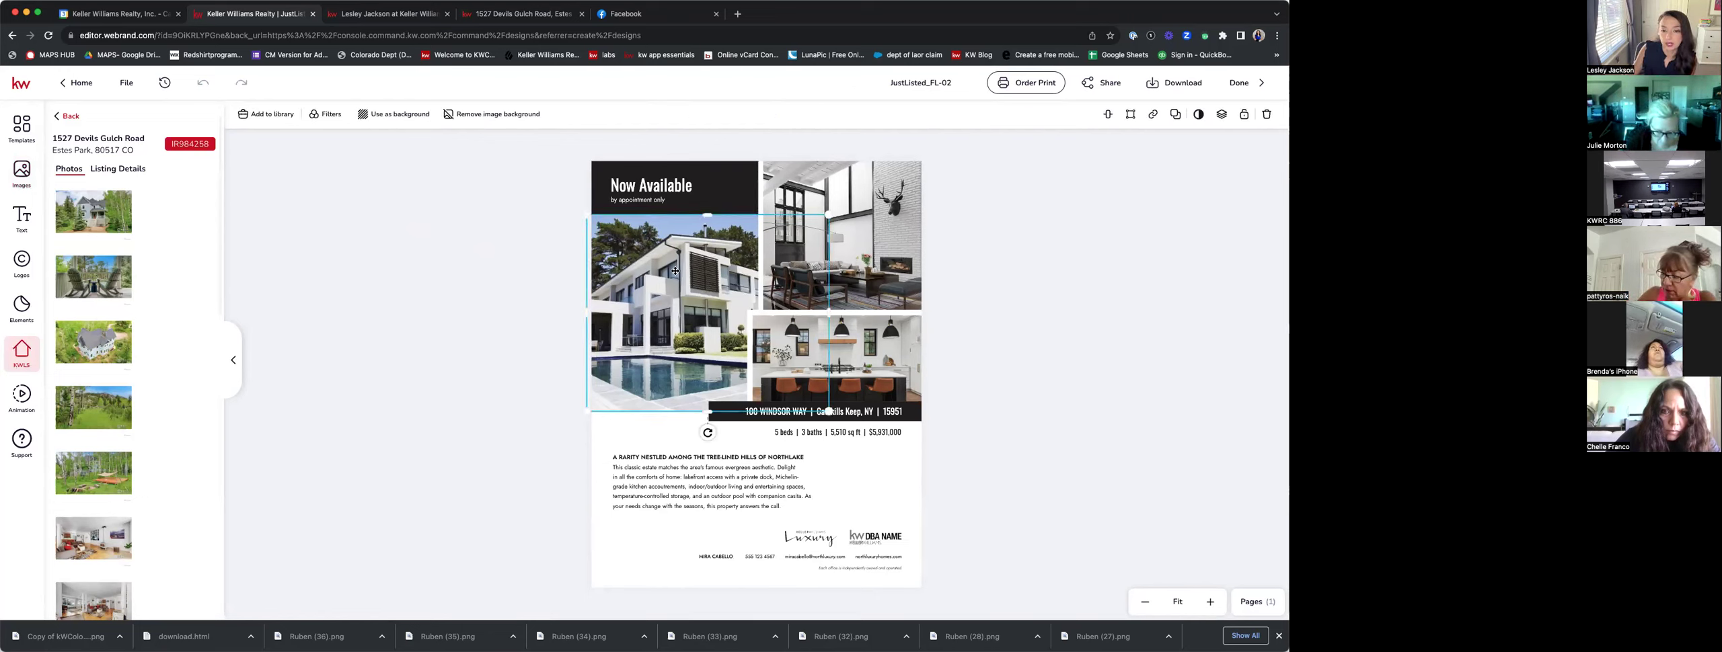
mouse_move(80, 204)
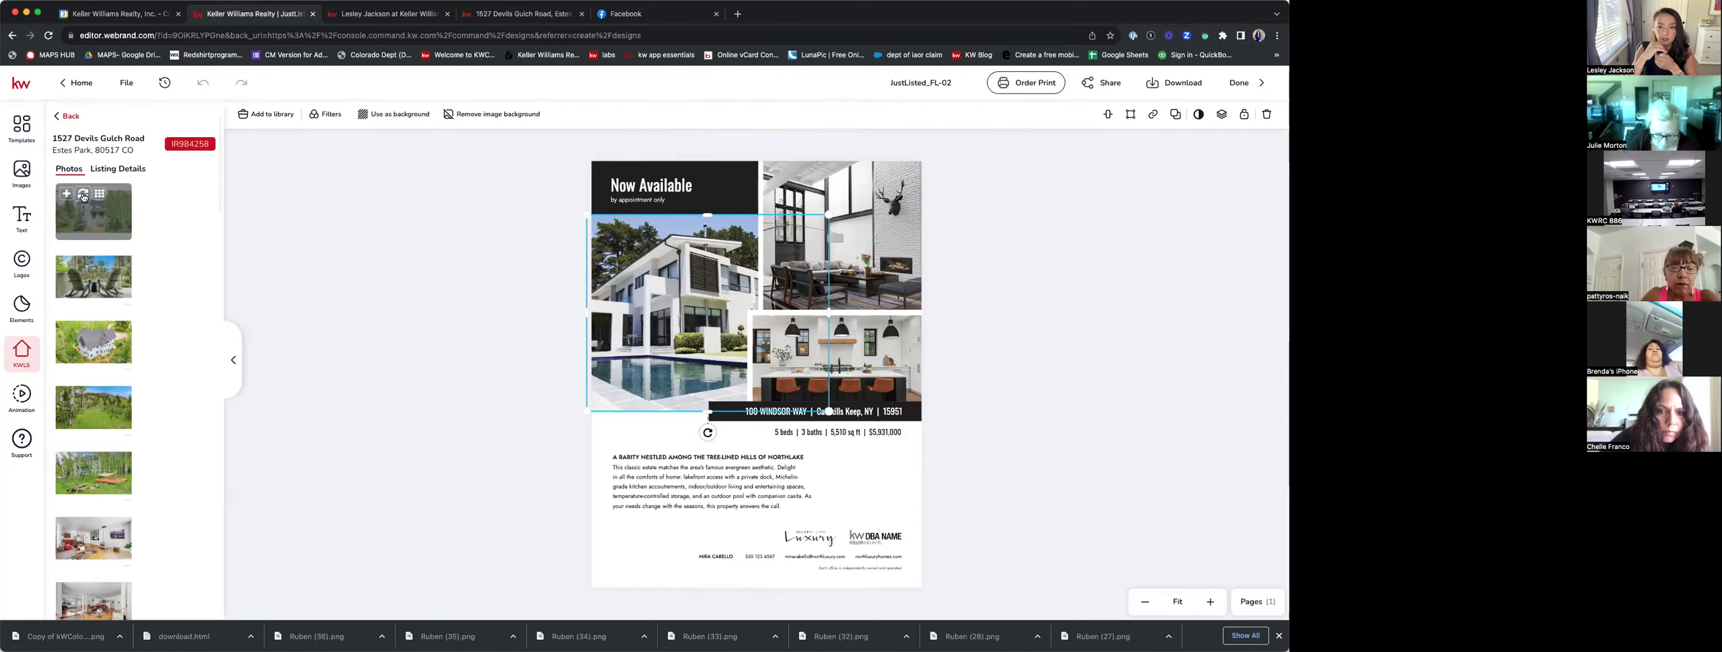
click(83, 195)
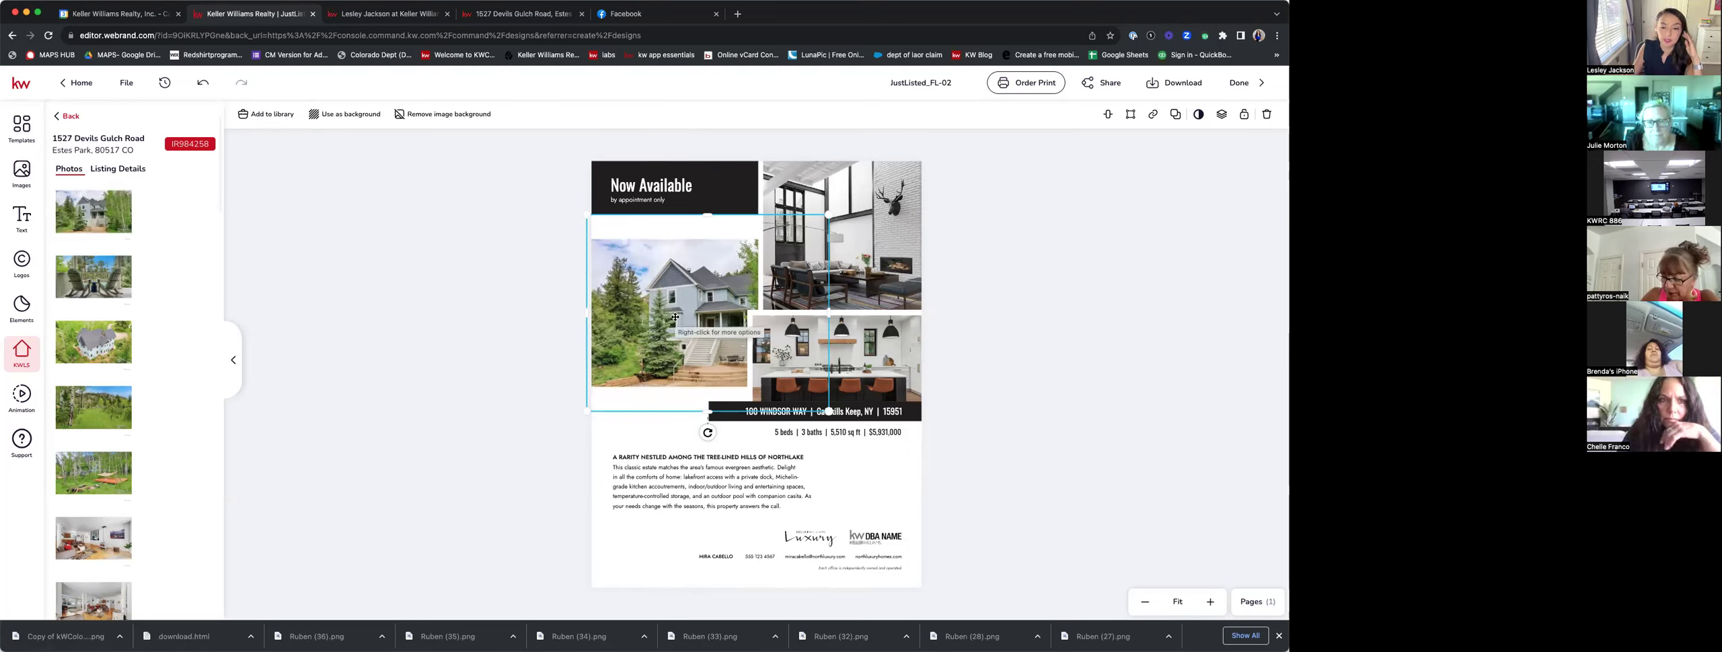
double_click(675, 317)
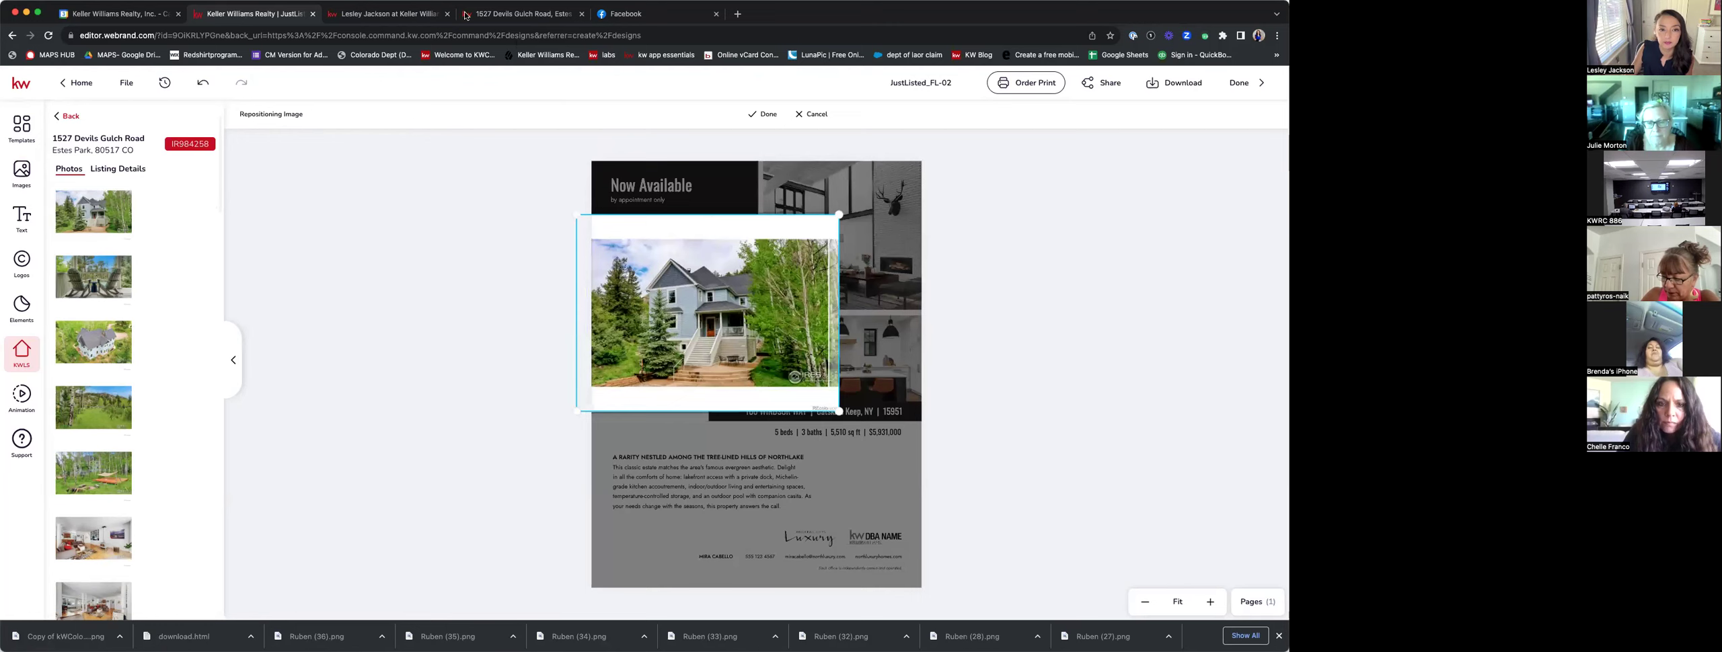
drag(752, 345, 720, 344)
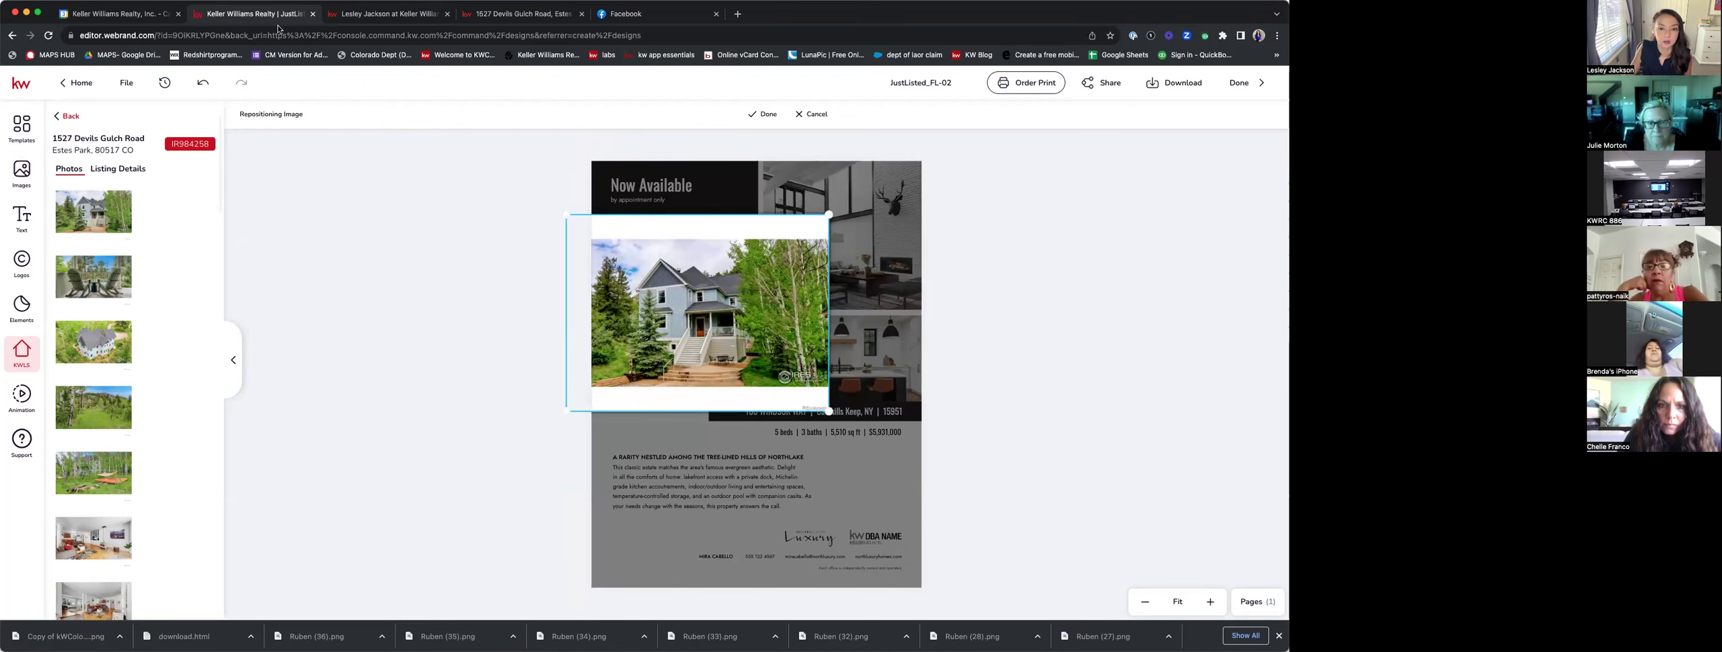
click(764, 113)
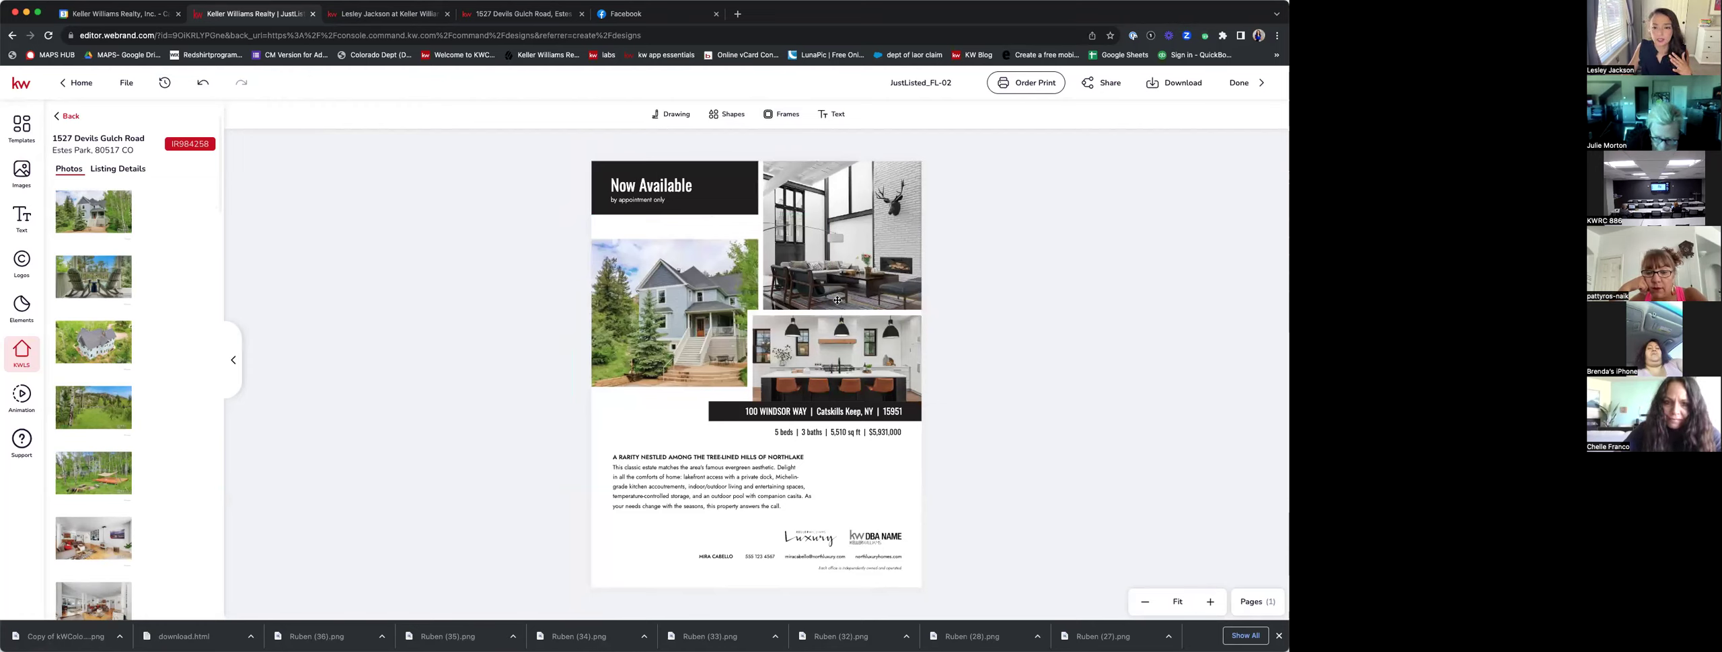
click(854, 273)
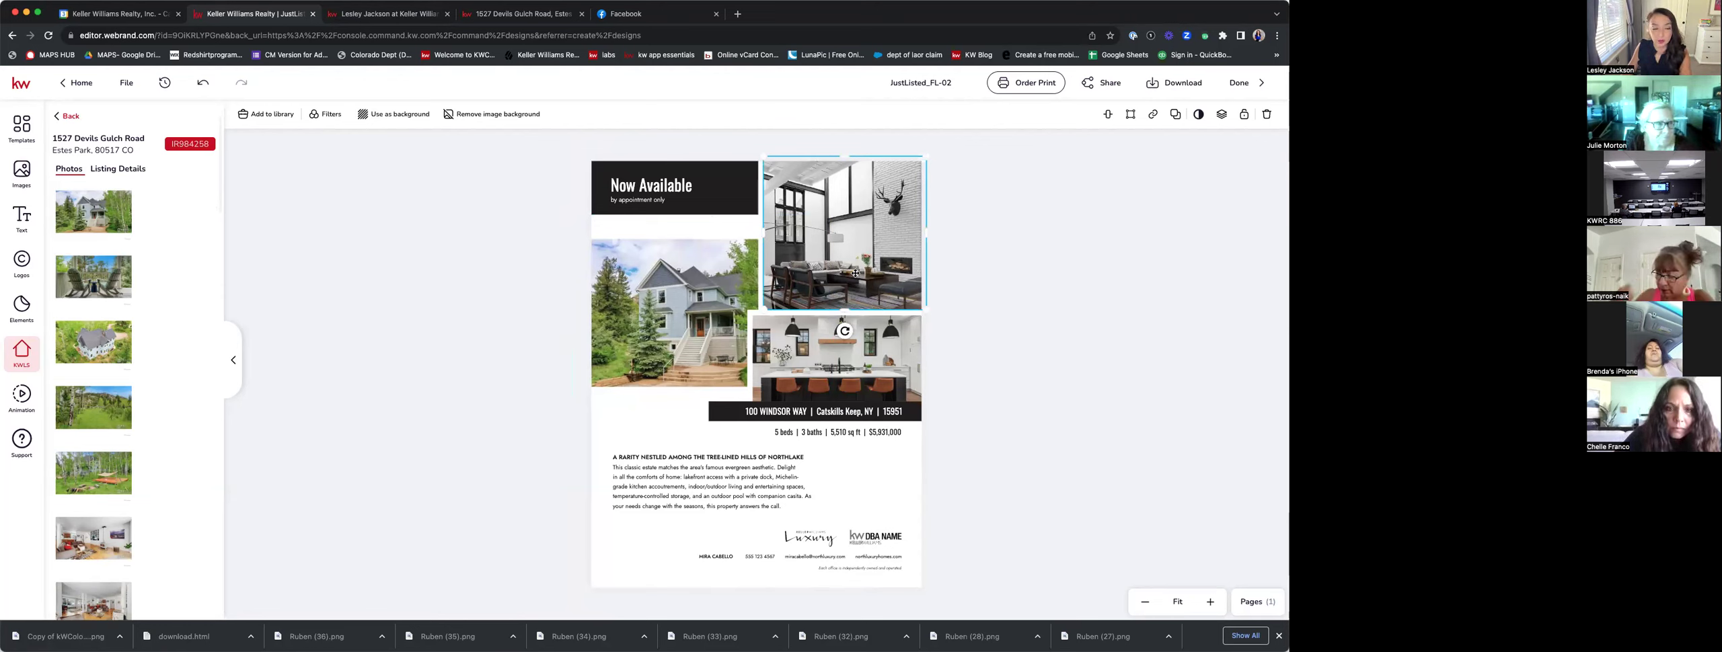
mouse_move(84, 264)
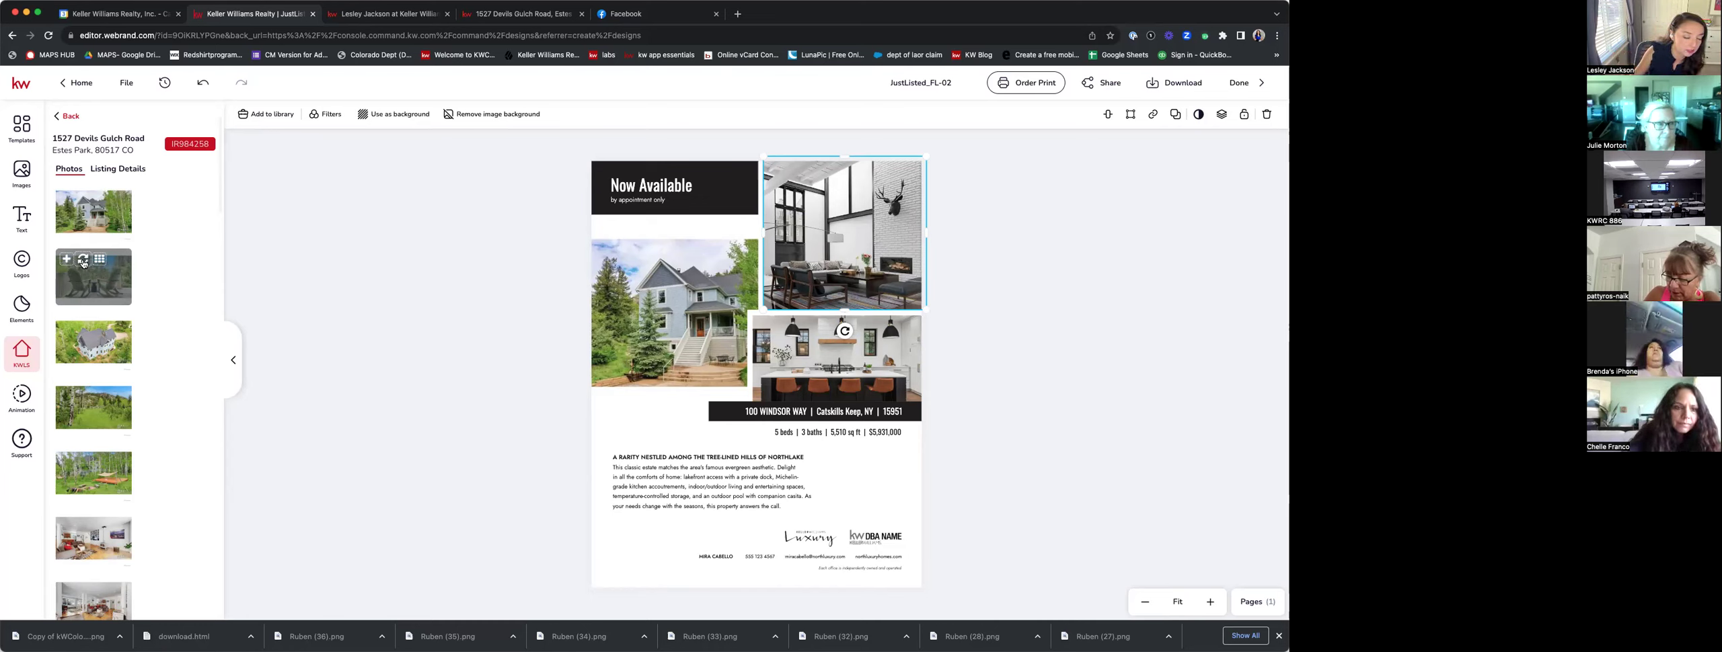
scroll(107, 464, down, 3)
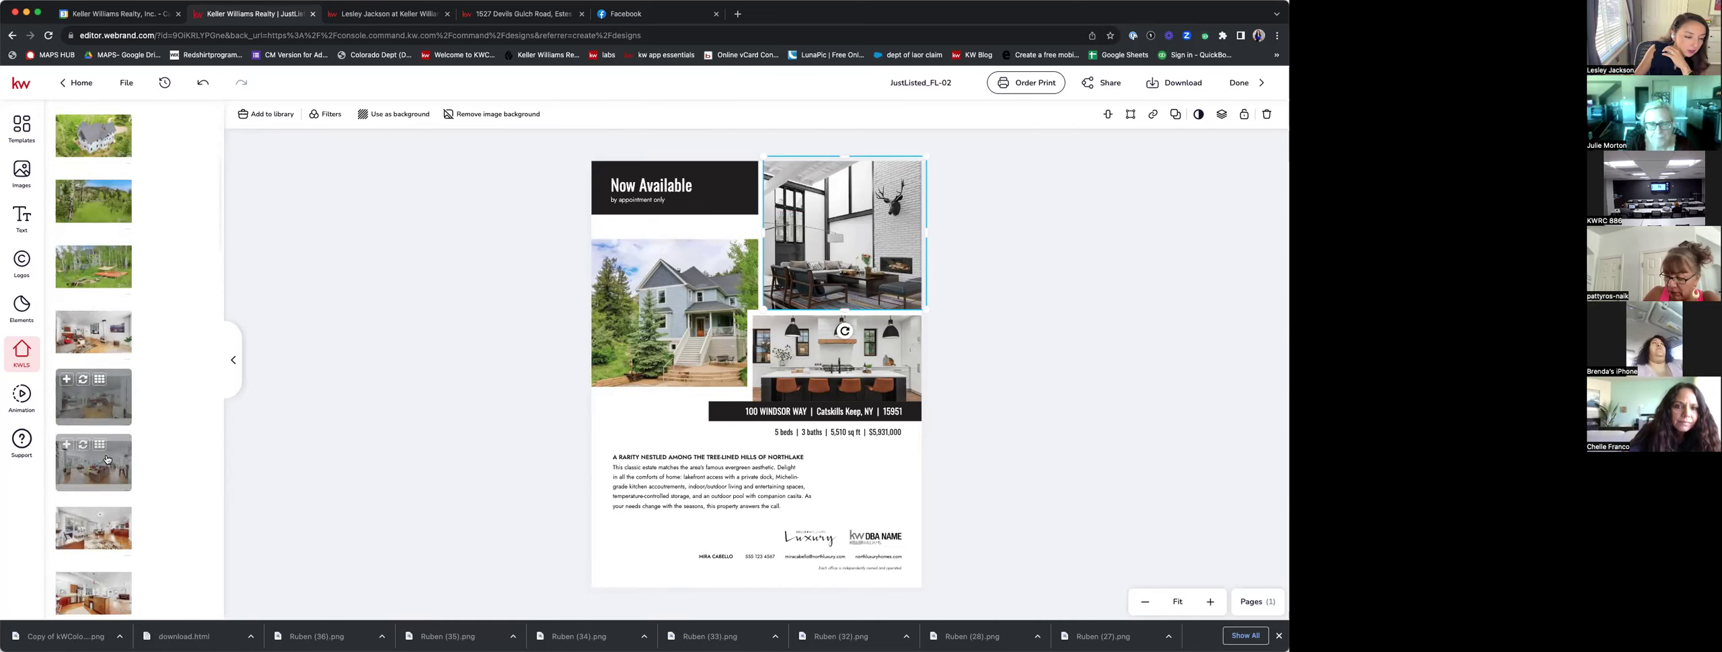
scroll(107, 460, down, 1)
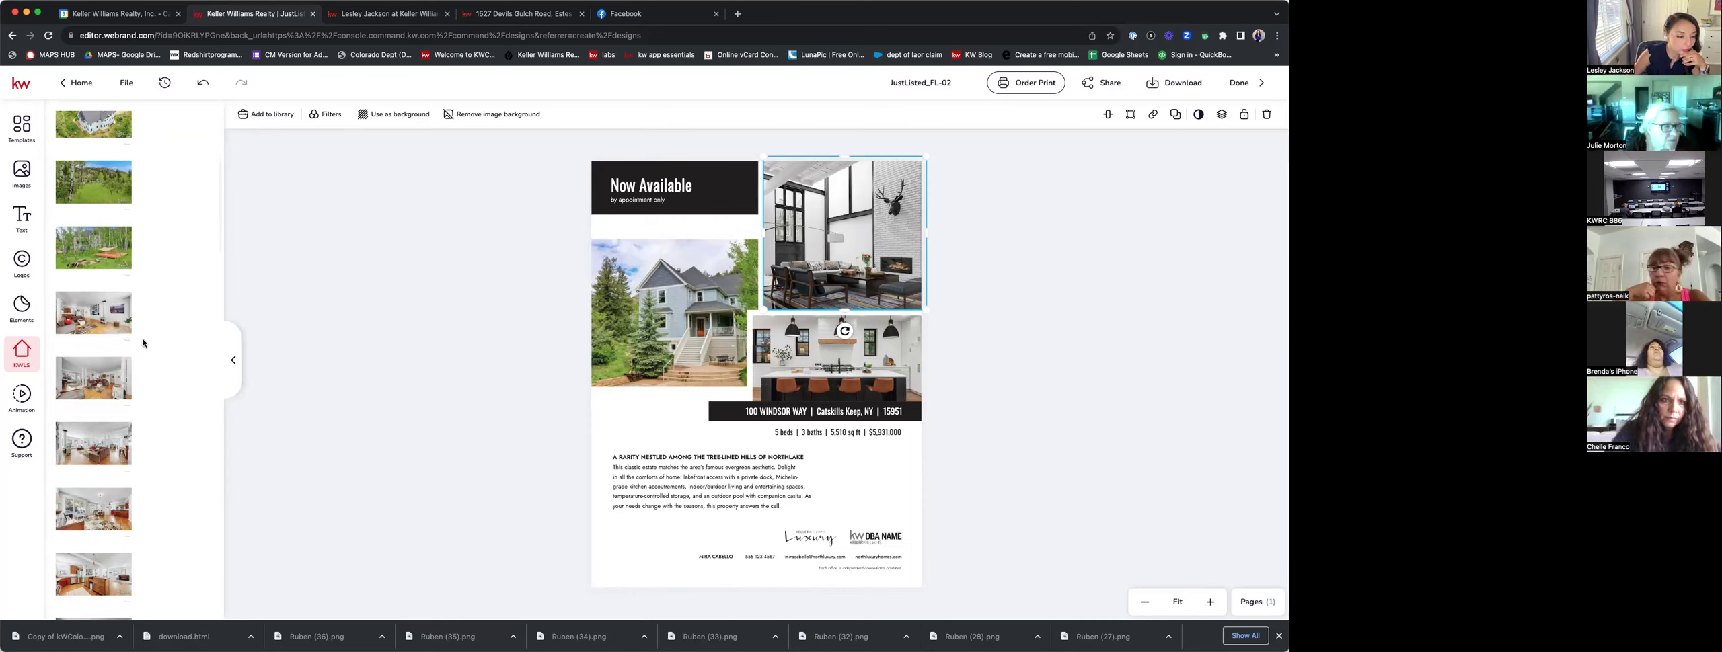
scroll(145, 350, down, 2)
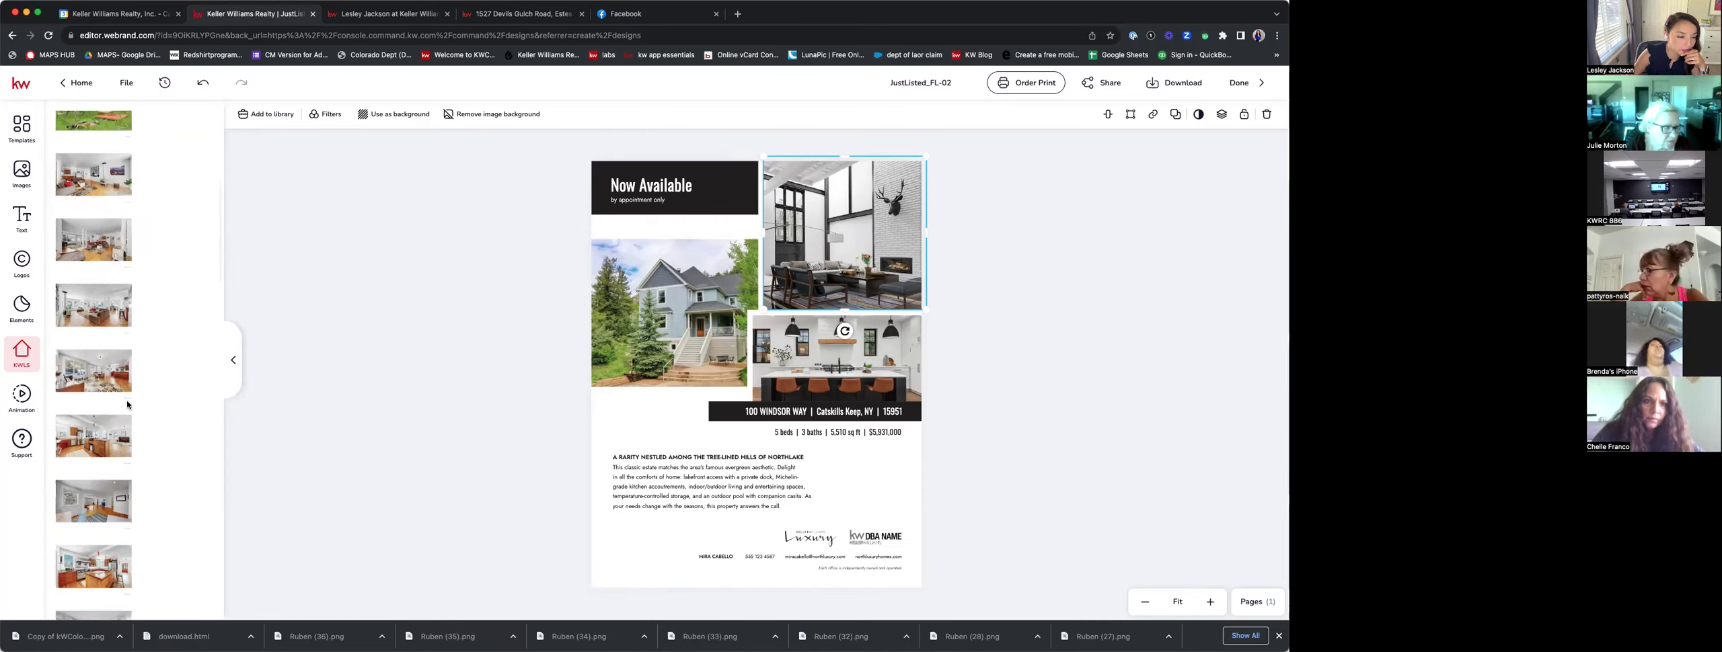
mouse_move(161, 420)
click(82, 287)
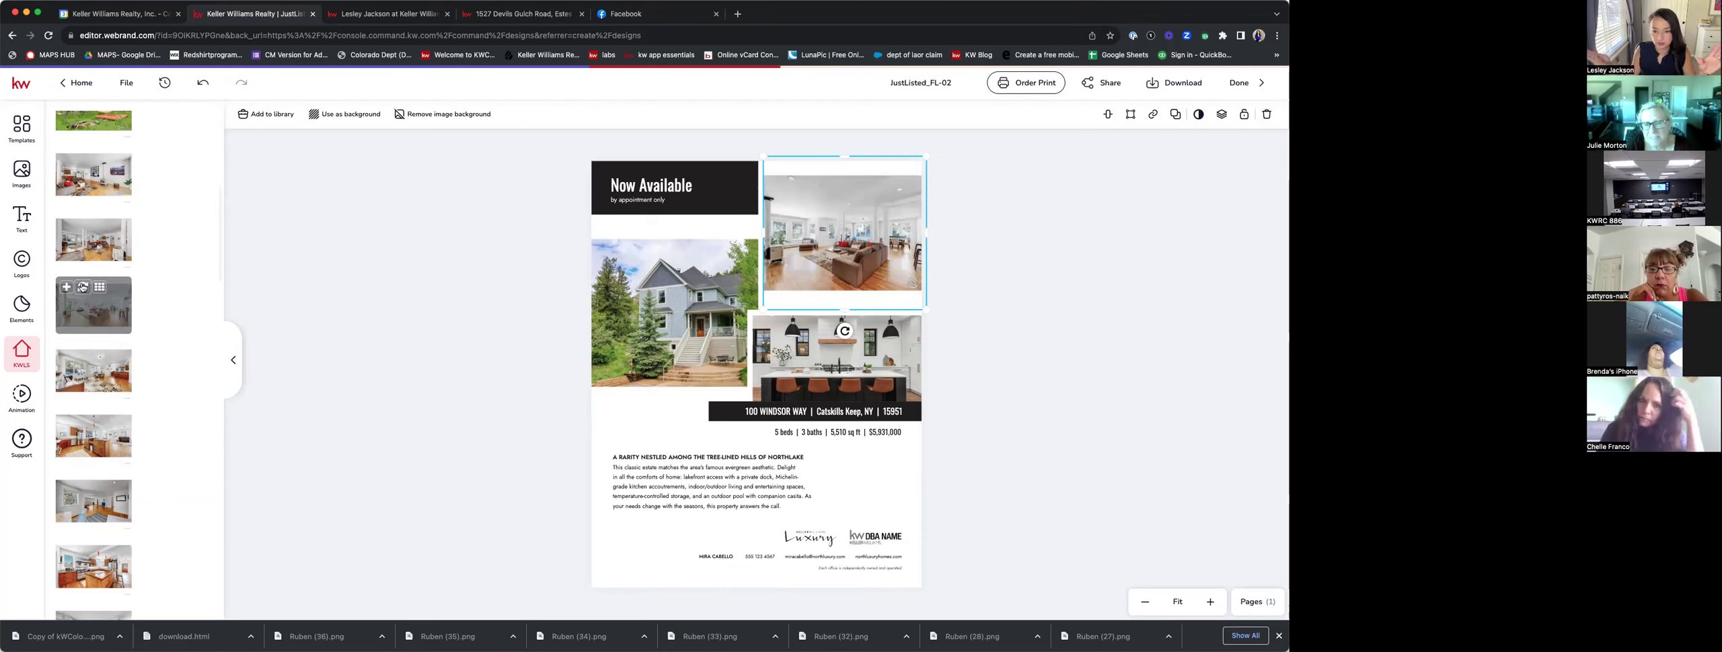
Swap the lower-right kitchen photo for the listing's wooded hammock photo from the KWLS photos.
click(1021, 279)
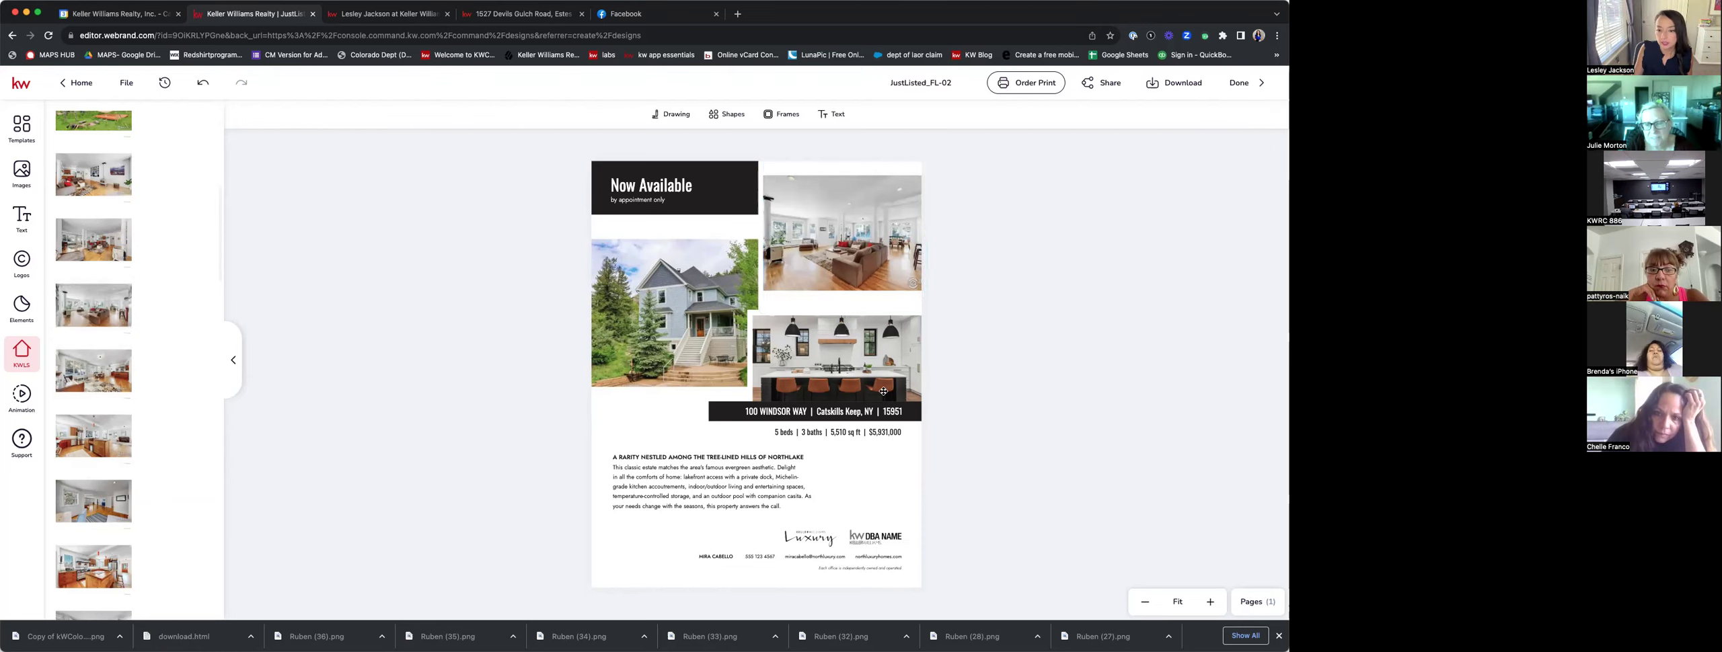
click(826, 347)
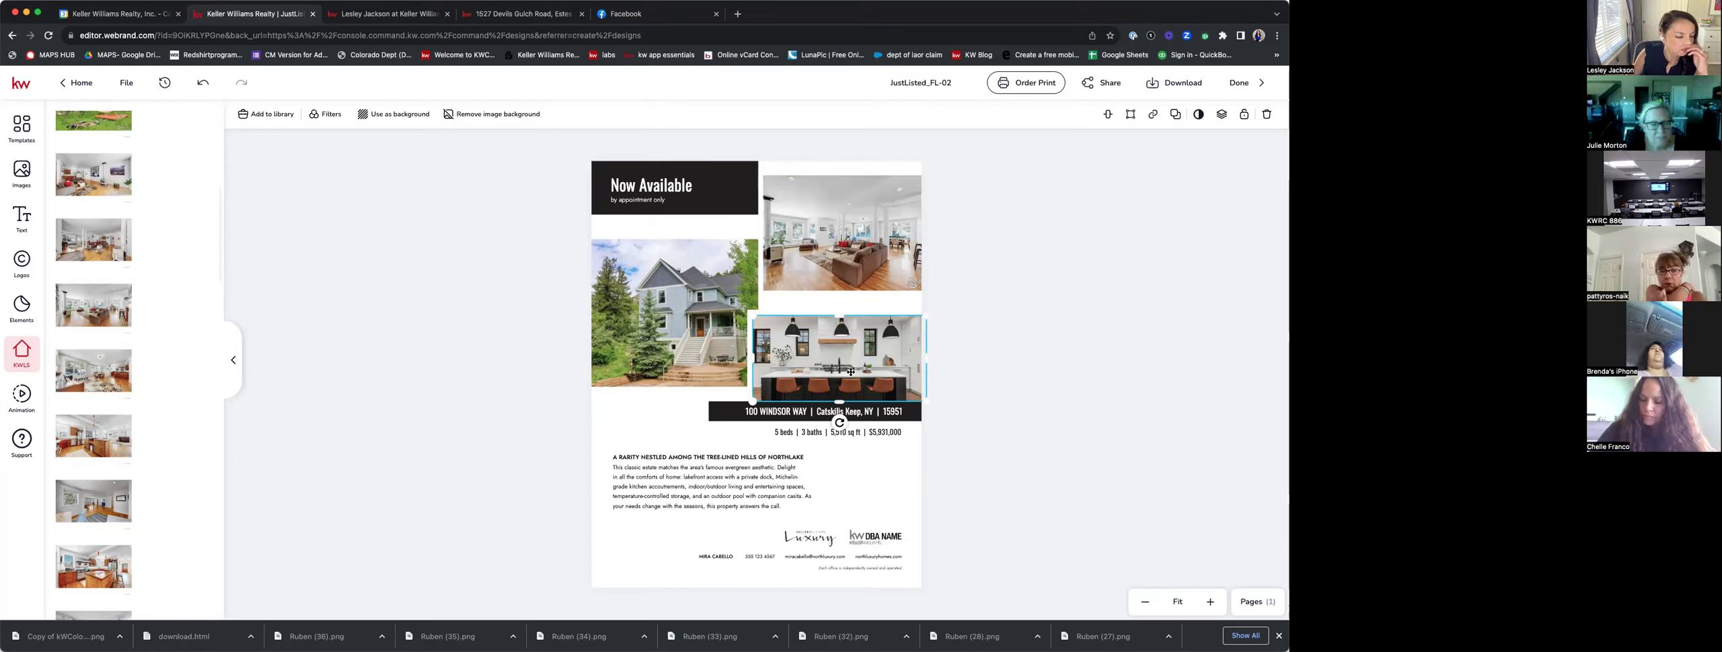
scroll(161, 330, down, 5)
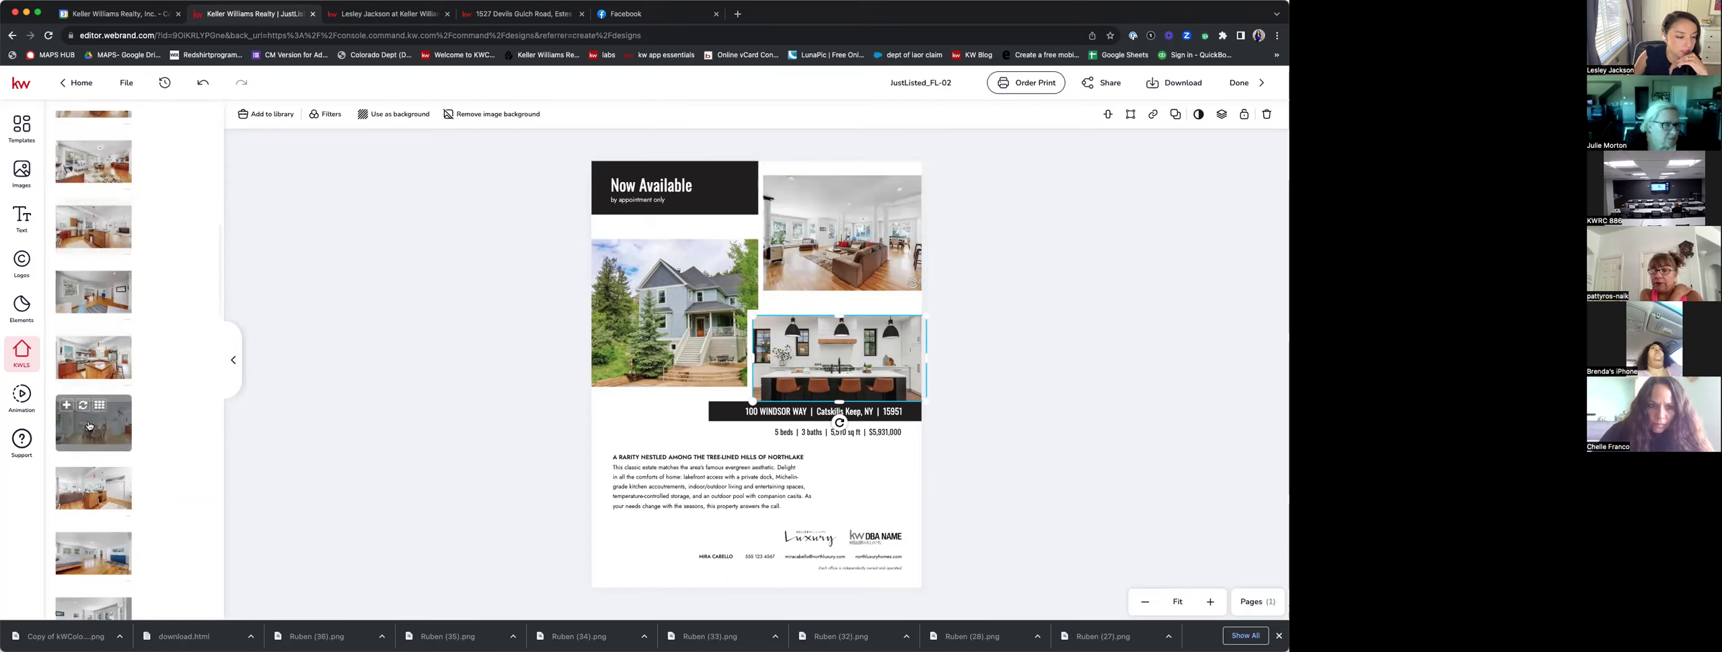
scroll(167, 330, down, 5)
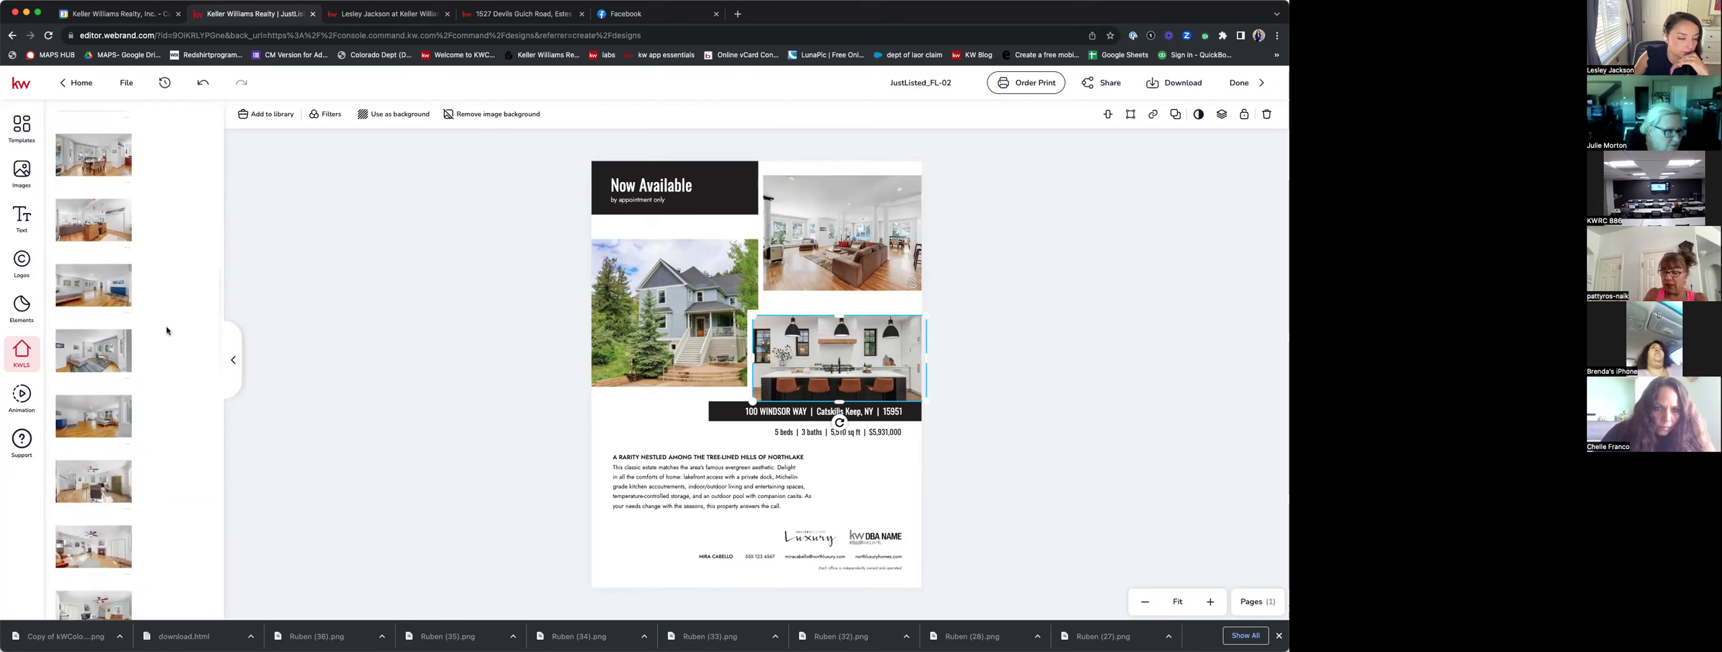
scroll(167, 331, down, 3)
scroll(167, 330, down, 3)
scroll(113, 426, down, 1)
scroll(113, 427, down, 6)
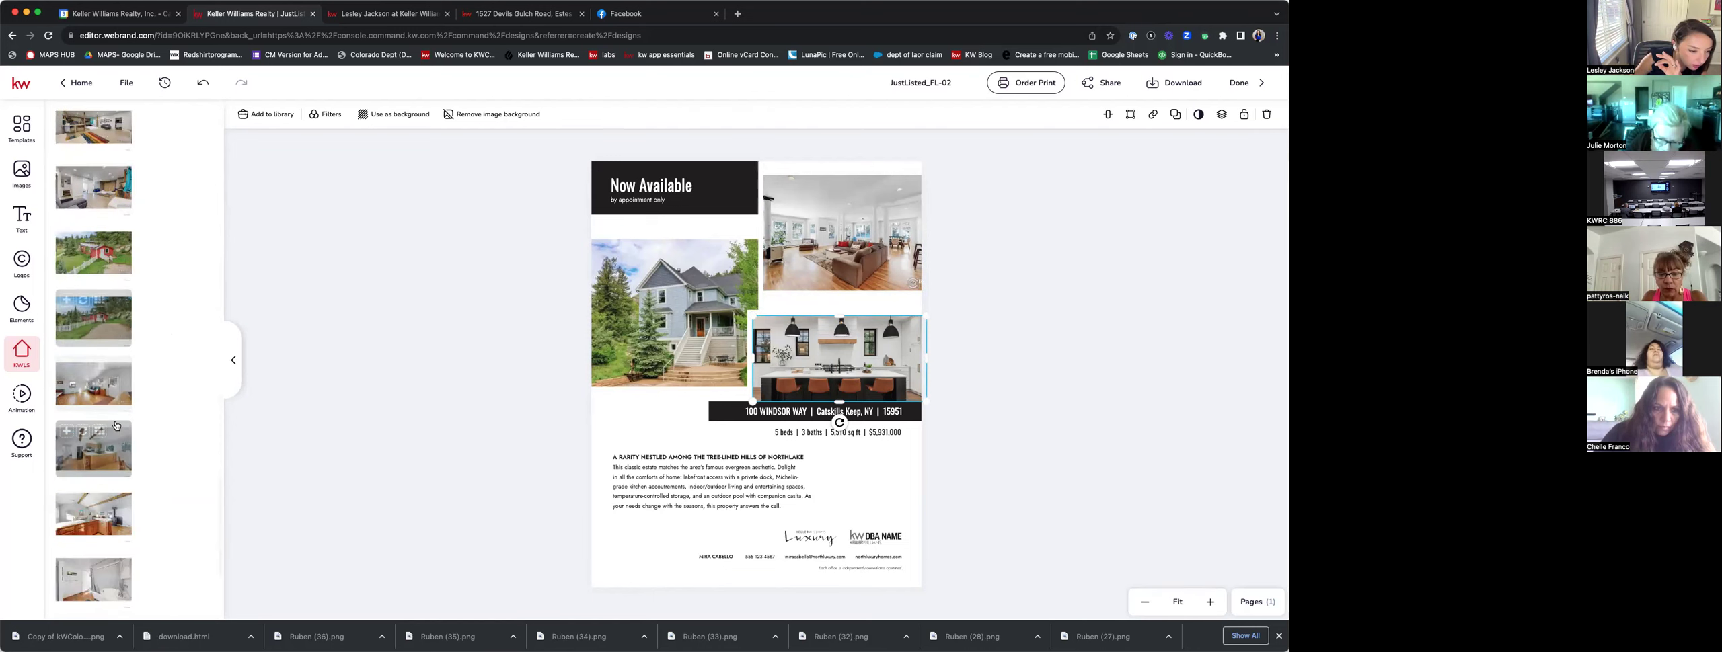
scroll(101, 423, down, 4)
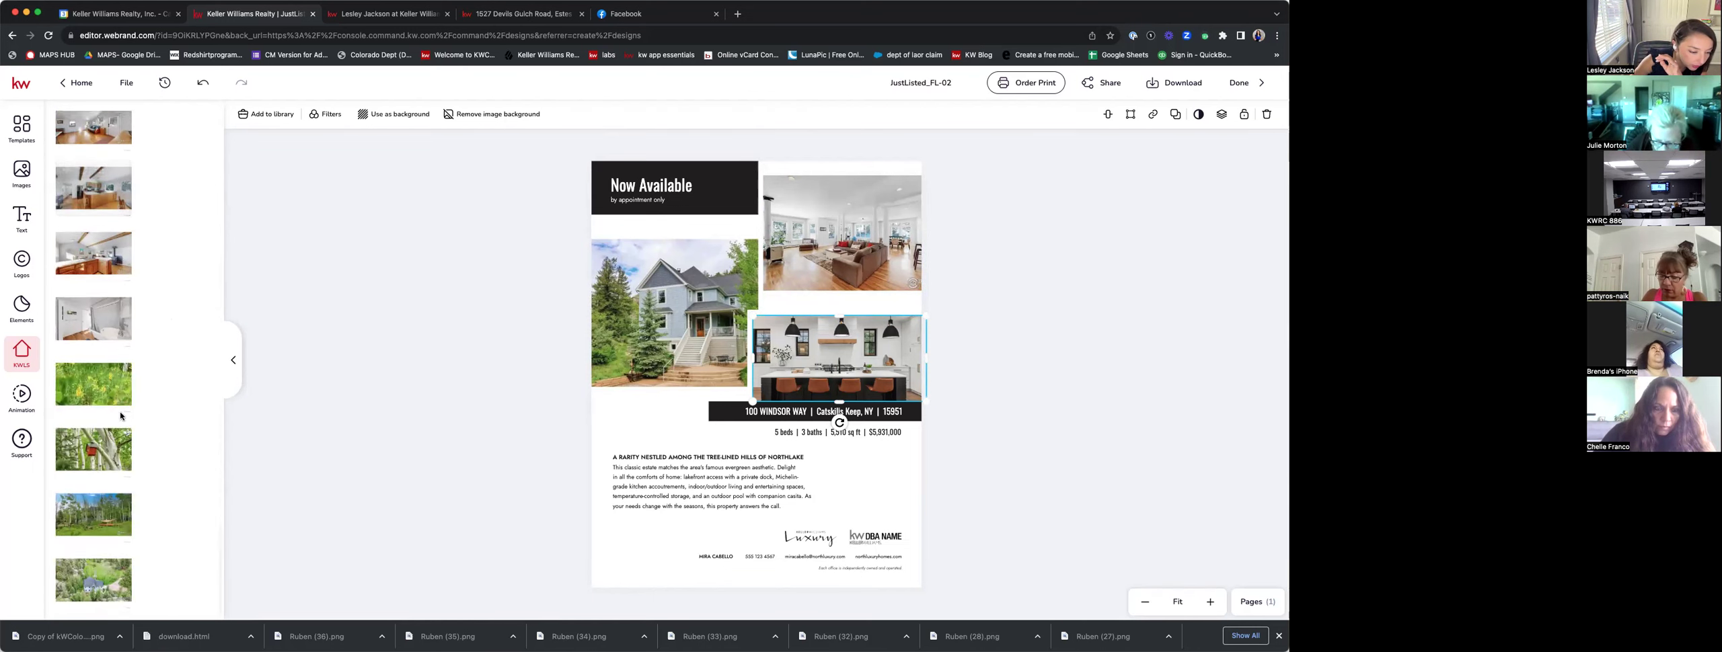
scroll(118, 430, down, 5)
scroll(117, 435, up, 10)
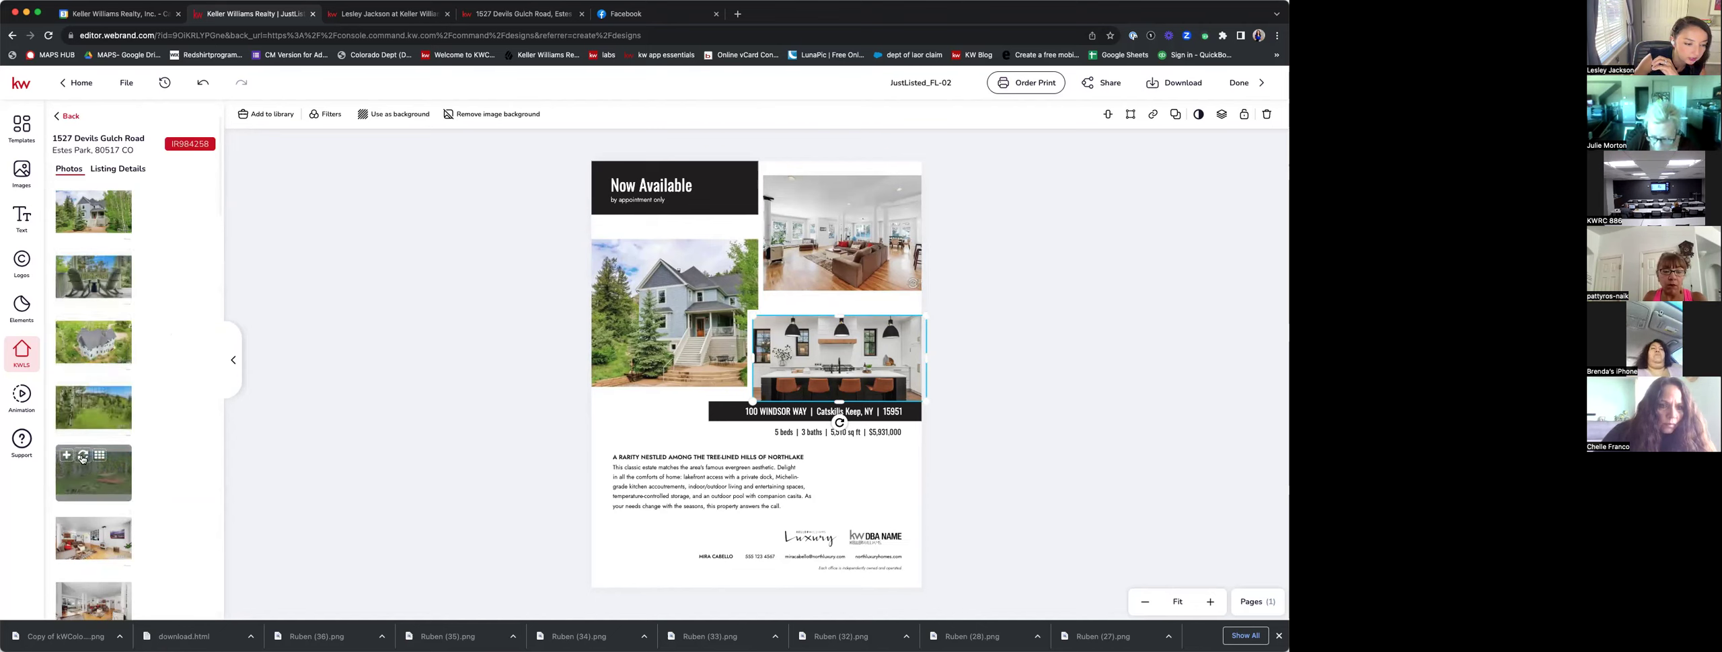
click(83, 458)
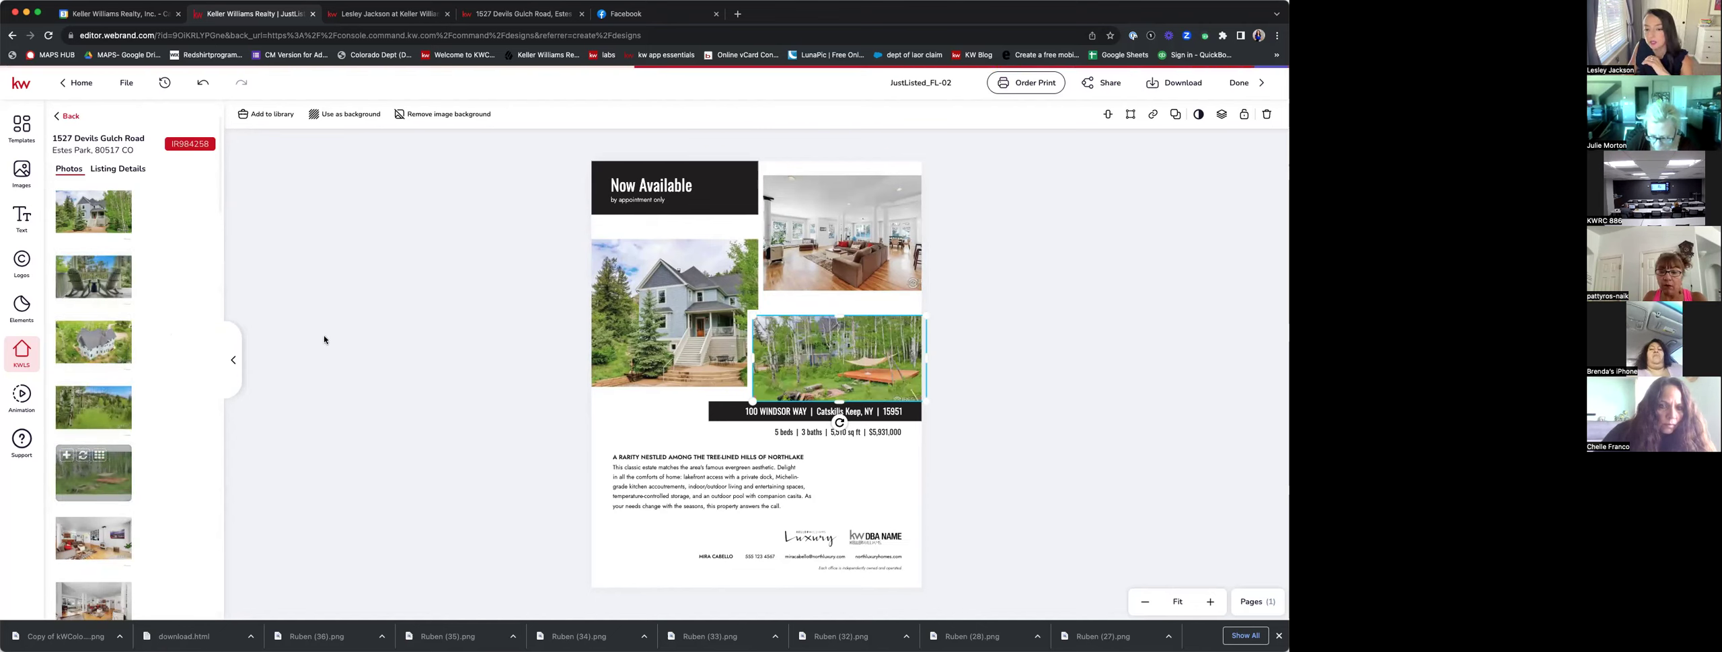
click(1099, 390)
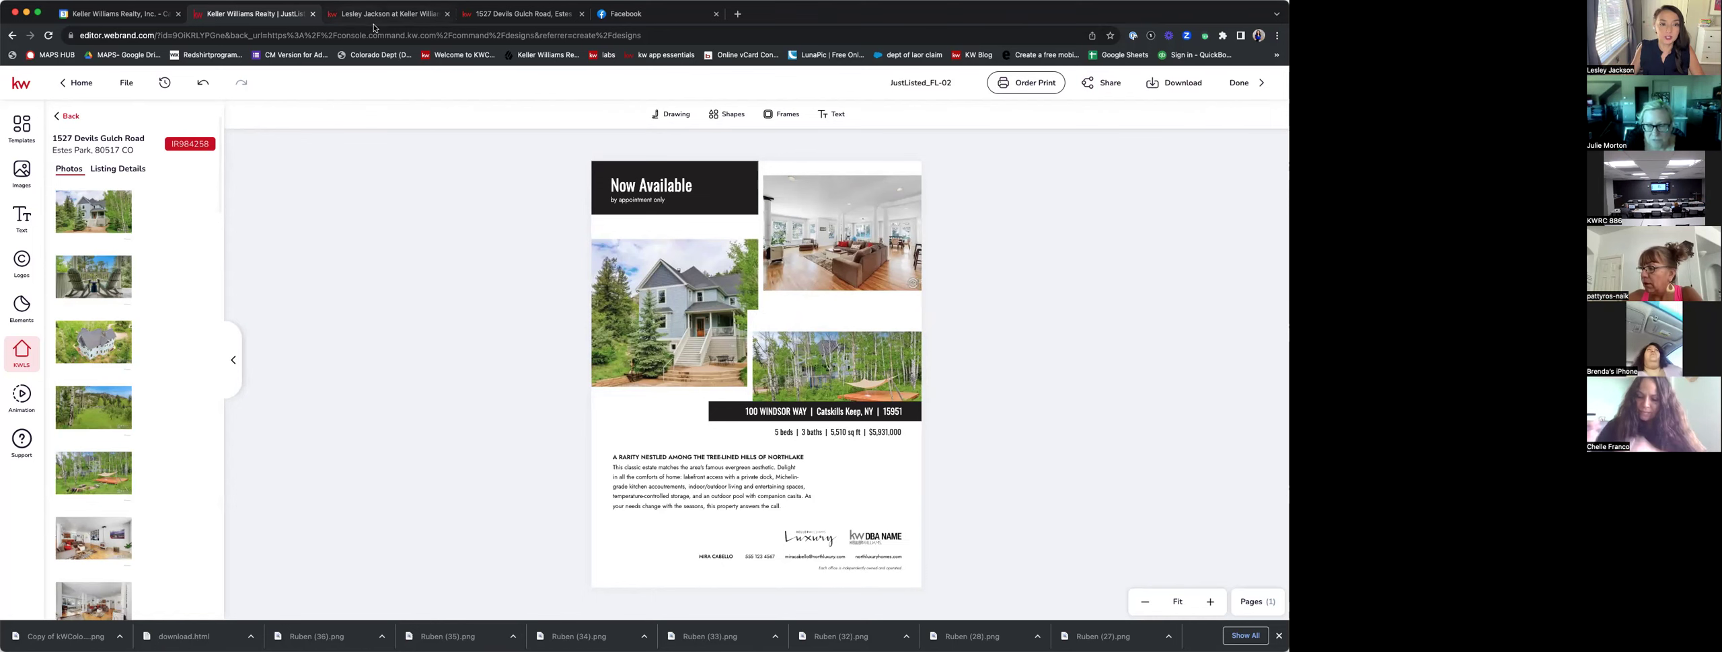
click(490, 15)
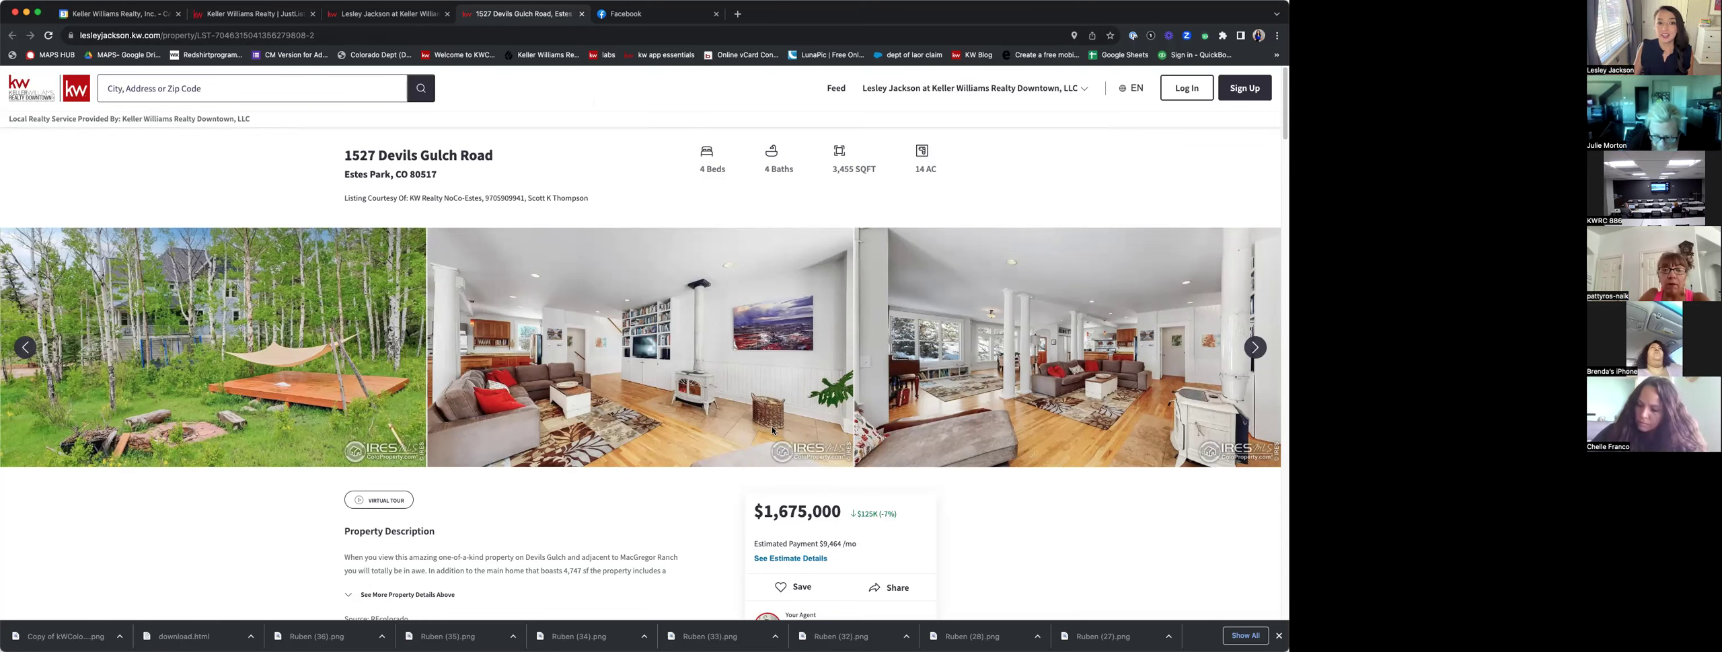
Return to the JustListed_FL-02 flier editor and select its address line.
click(249, 14)
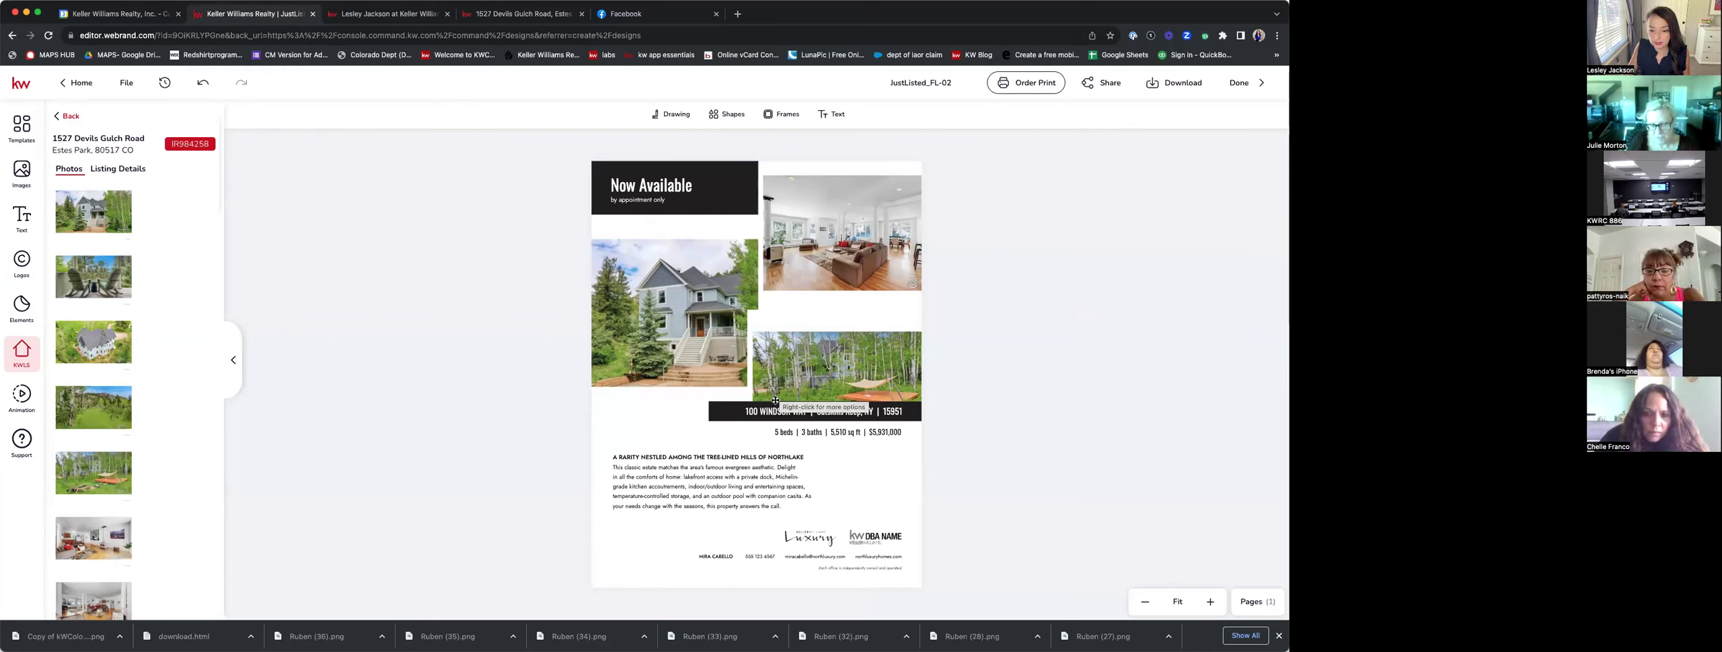
click(771, 413)
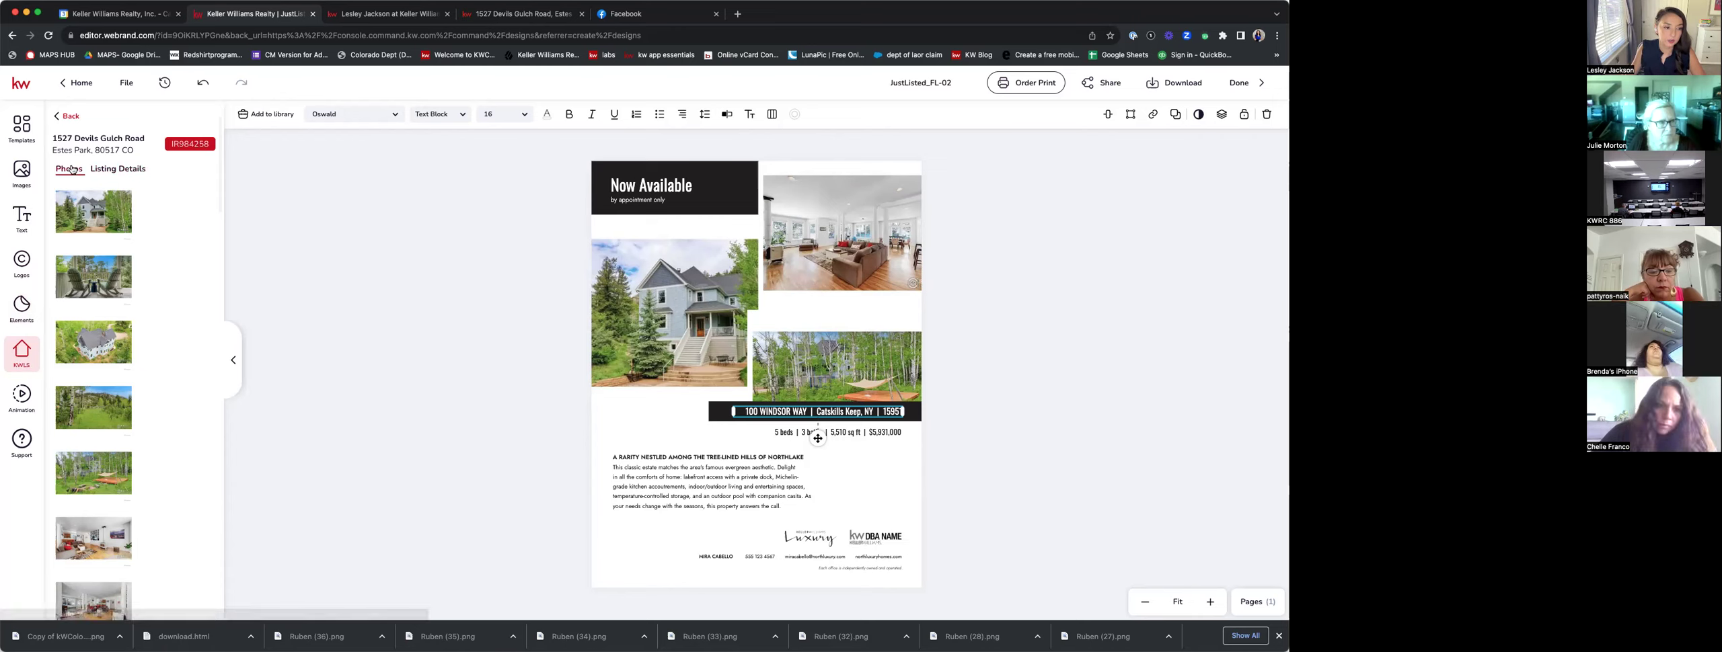
click(132, 170)
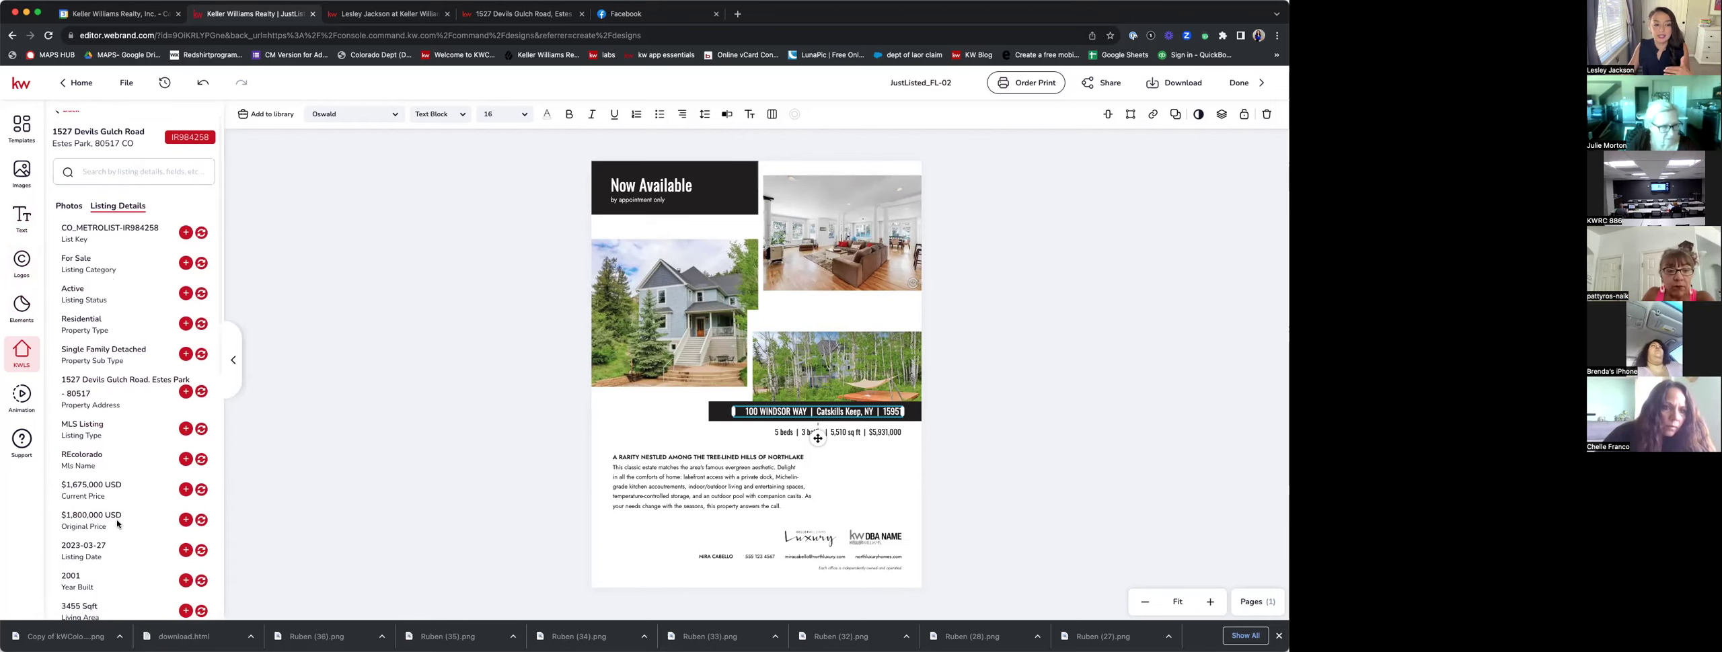
scroll(120, 530, down, 2)
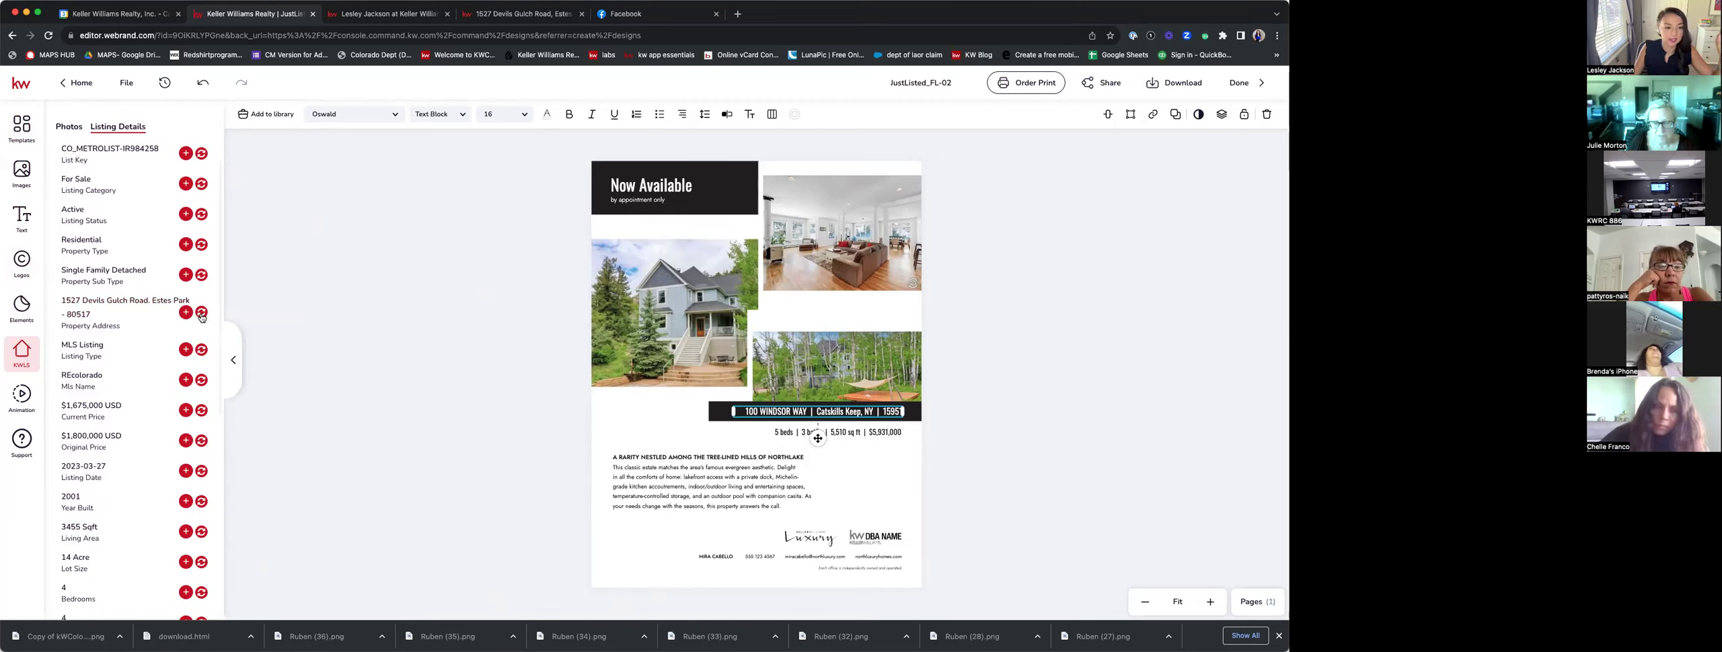
click(201, 314)
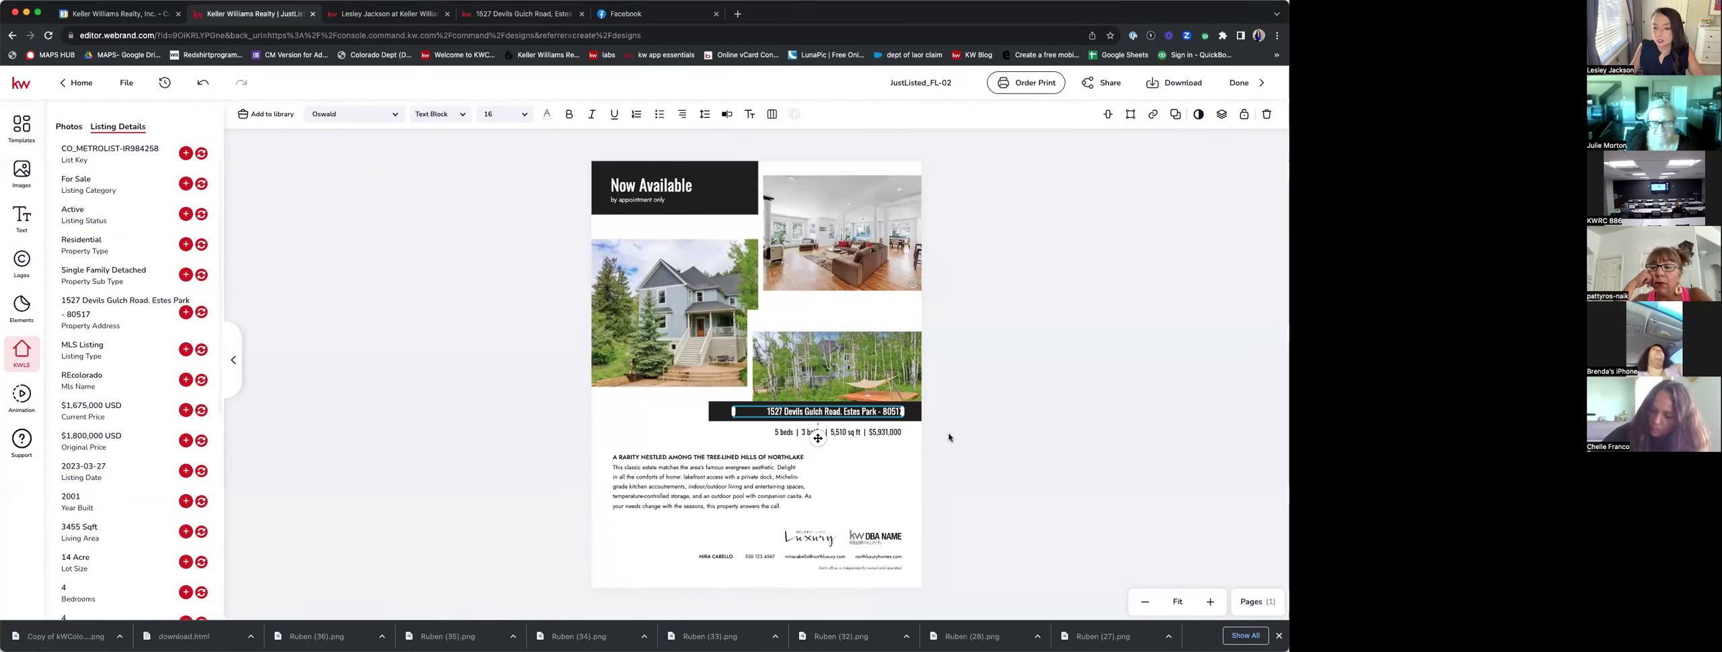
click(893, 464)
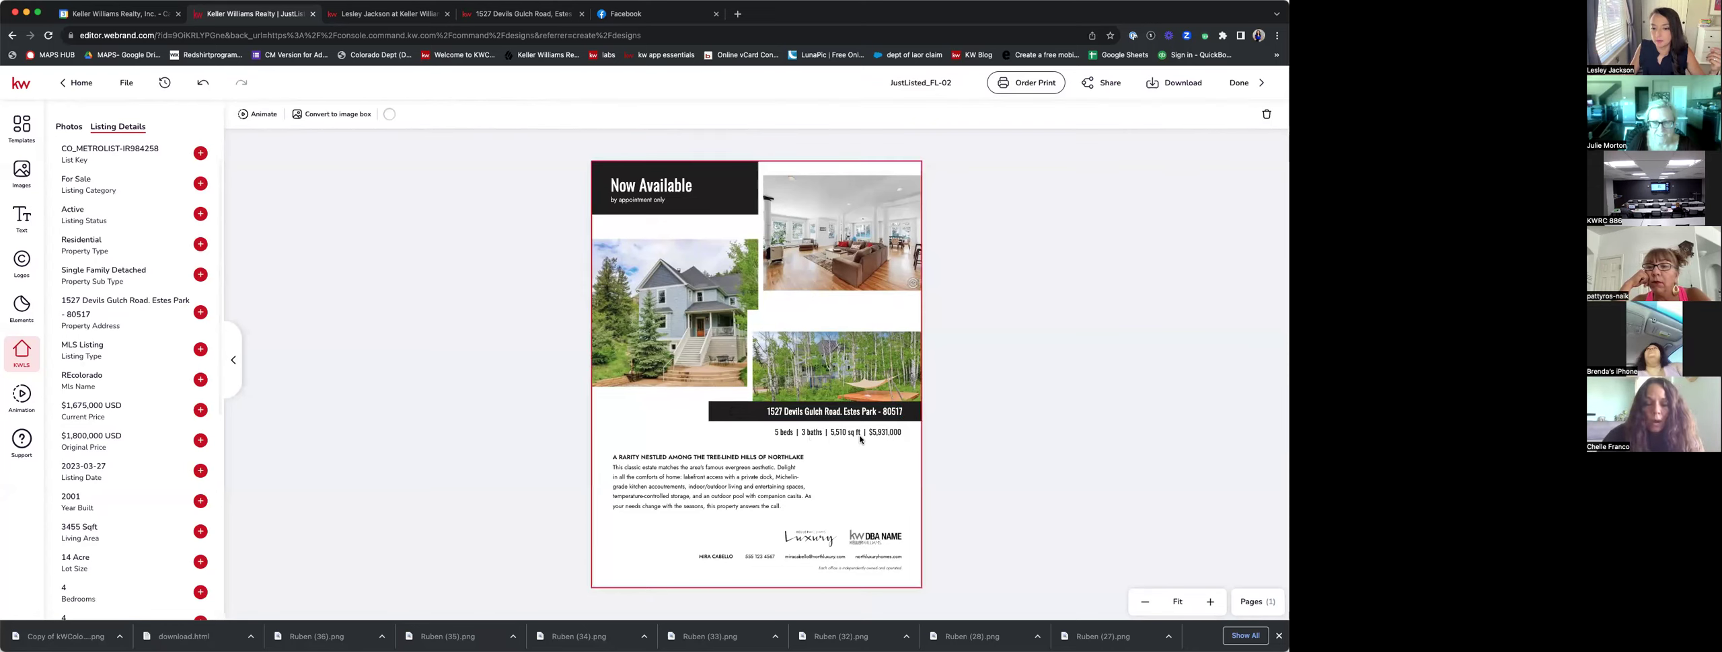
Open the stats line for editing and check the listing page for the correct figures.
click(792, 434)
click(794, 433)
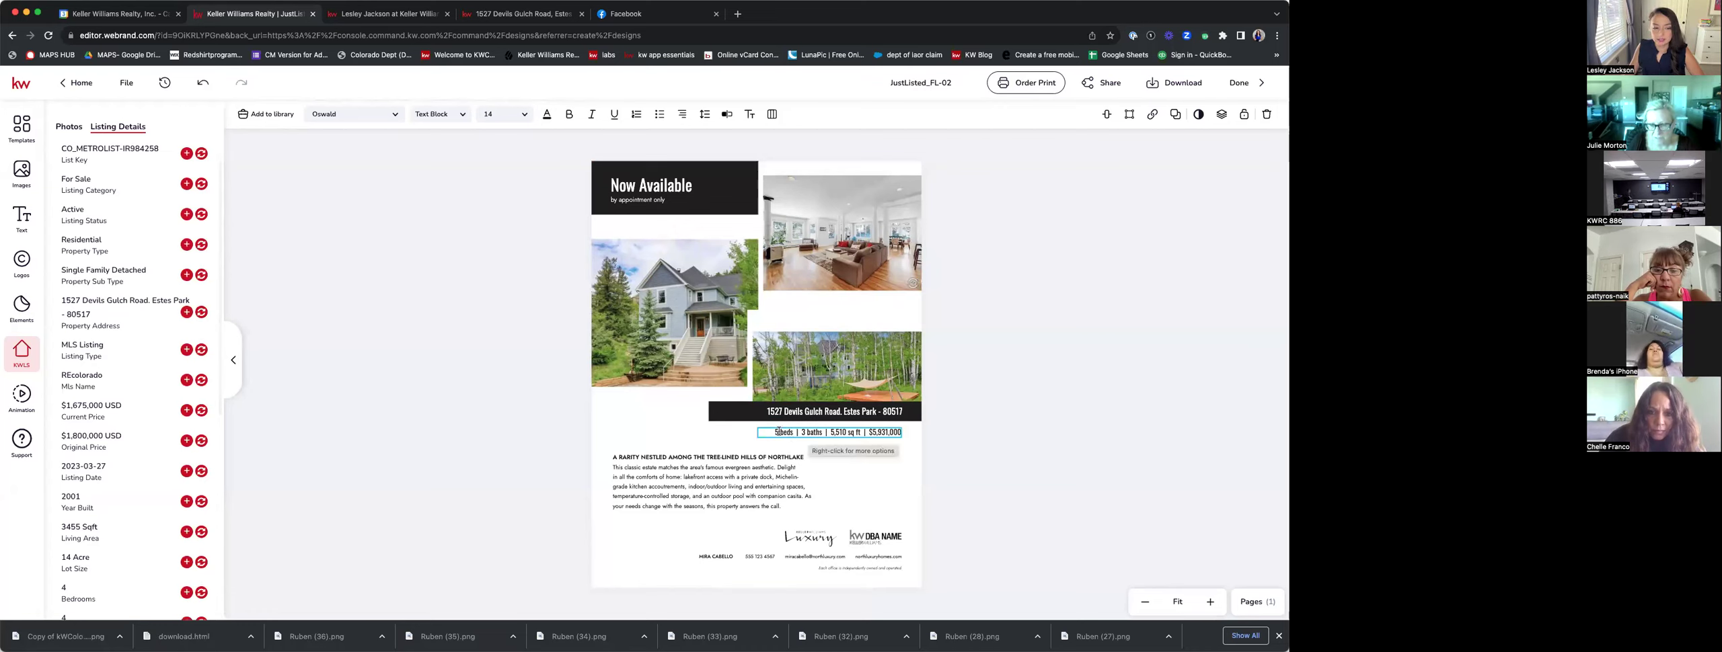
scroll(112, 520, down, 3)
scroll(111, 520, down, 4)
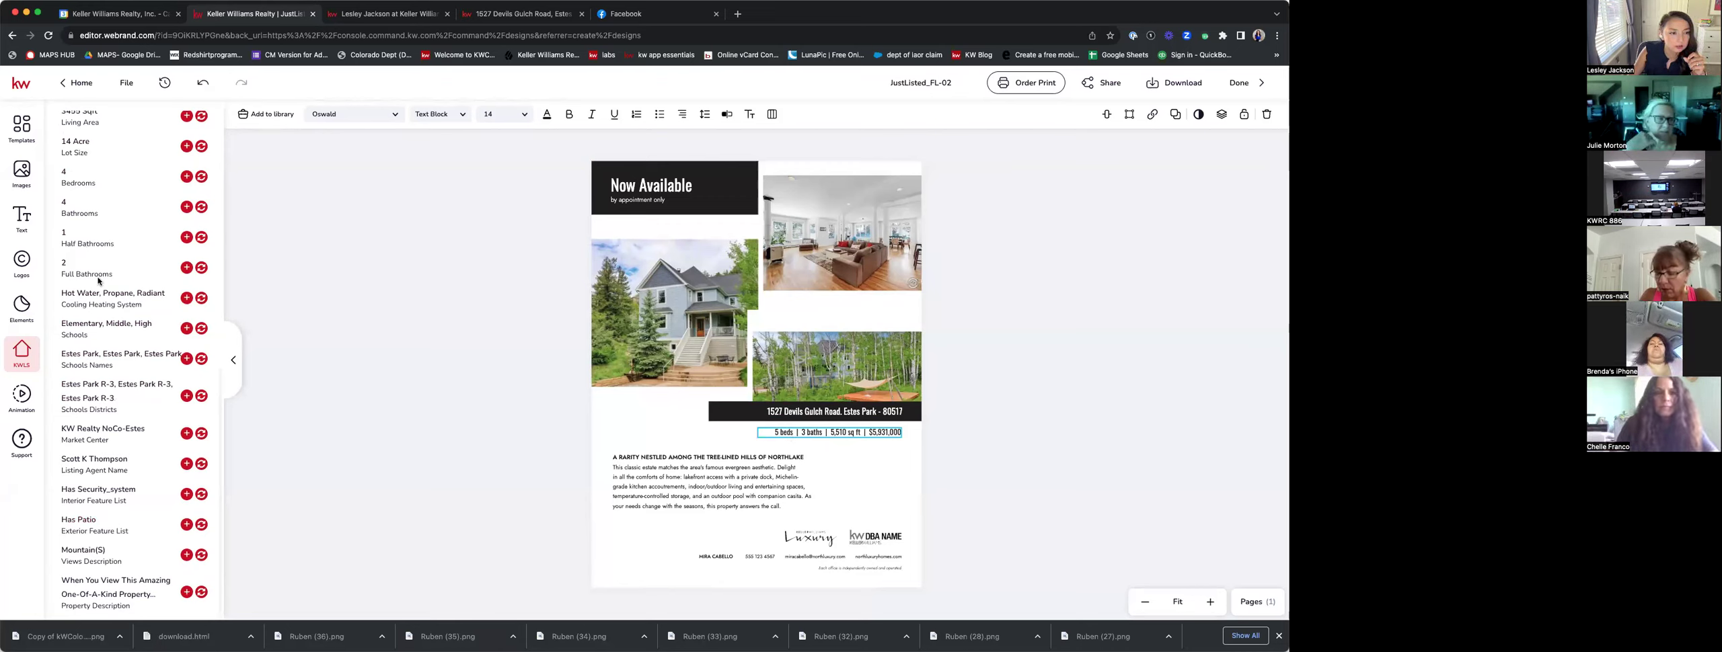
click(491, 16)
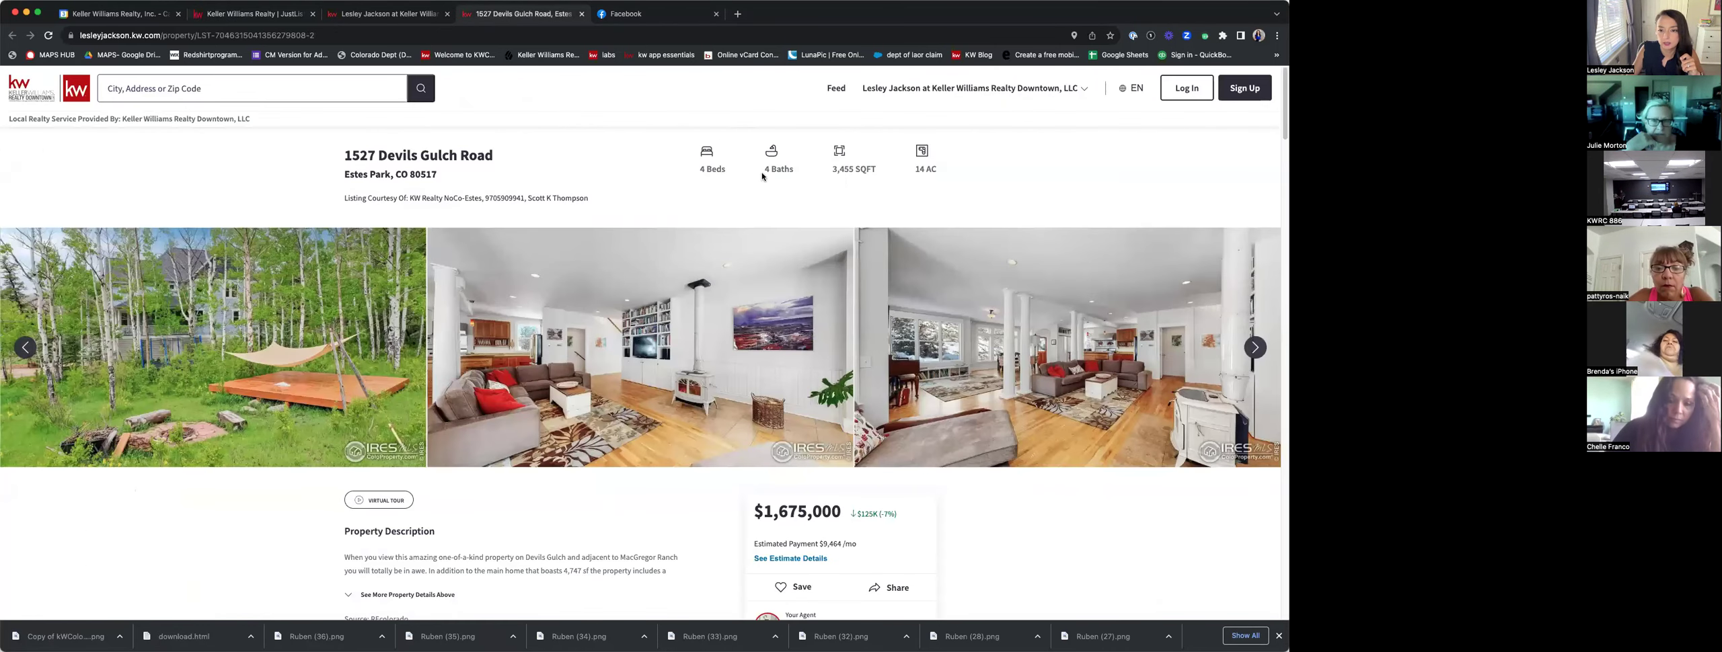
click(377, 13)
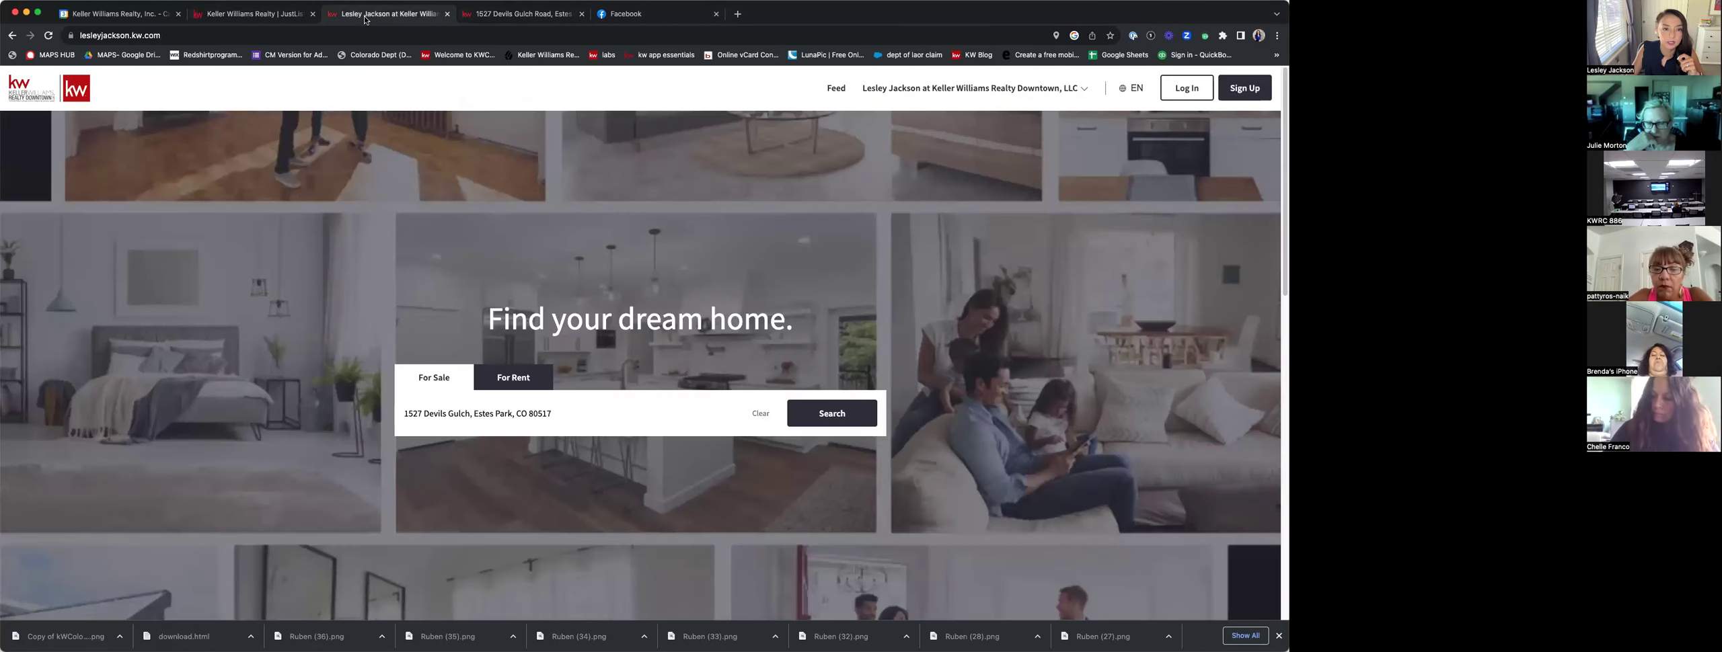
click(262, 15)
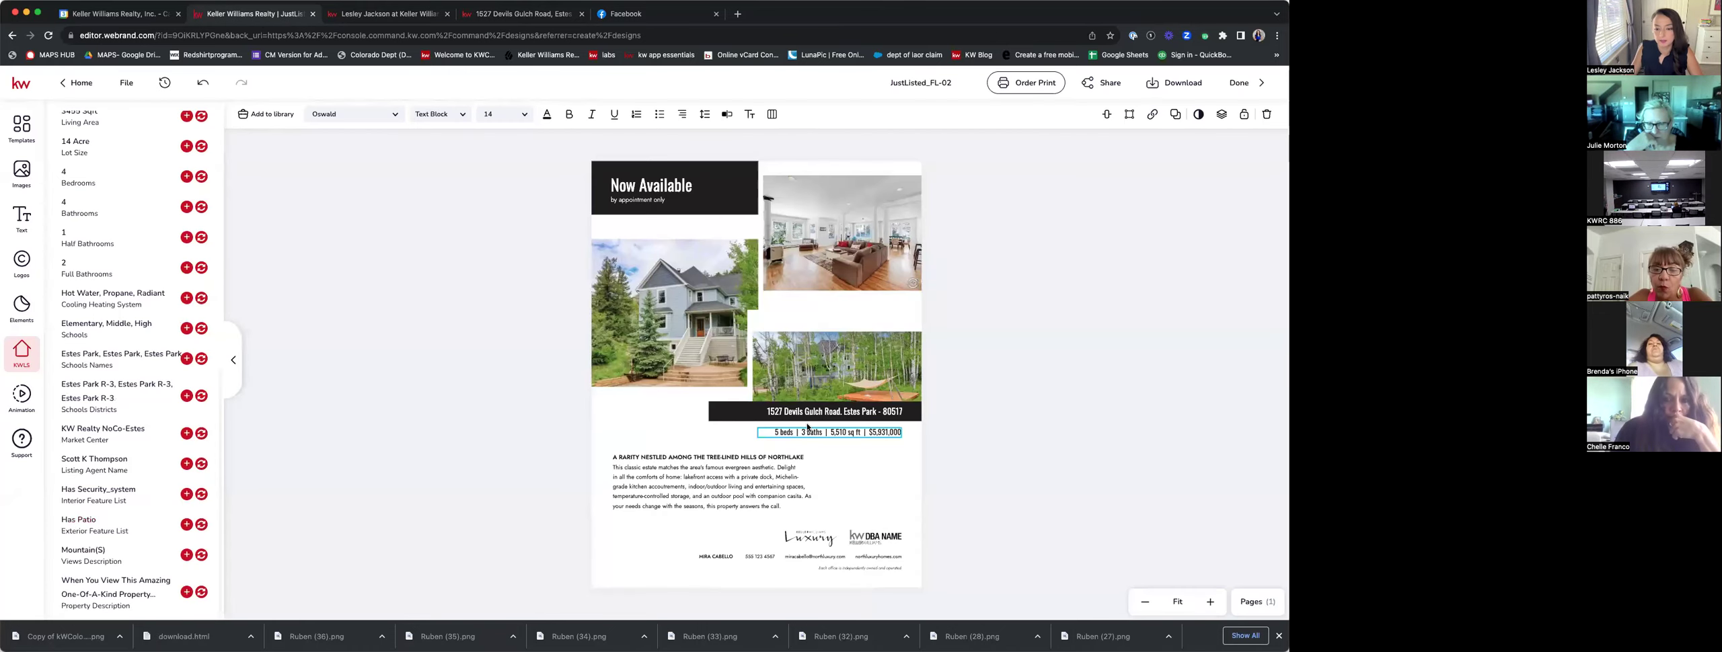
Change the stats from 5 beds and 3 baths to 4 beds and 4 baths.
click(771, 428)
key(Delete)
key(Delete)
text(4)
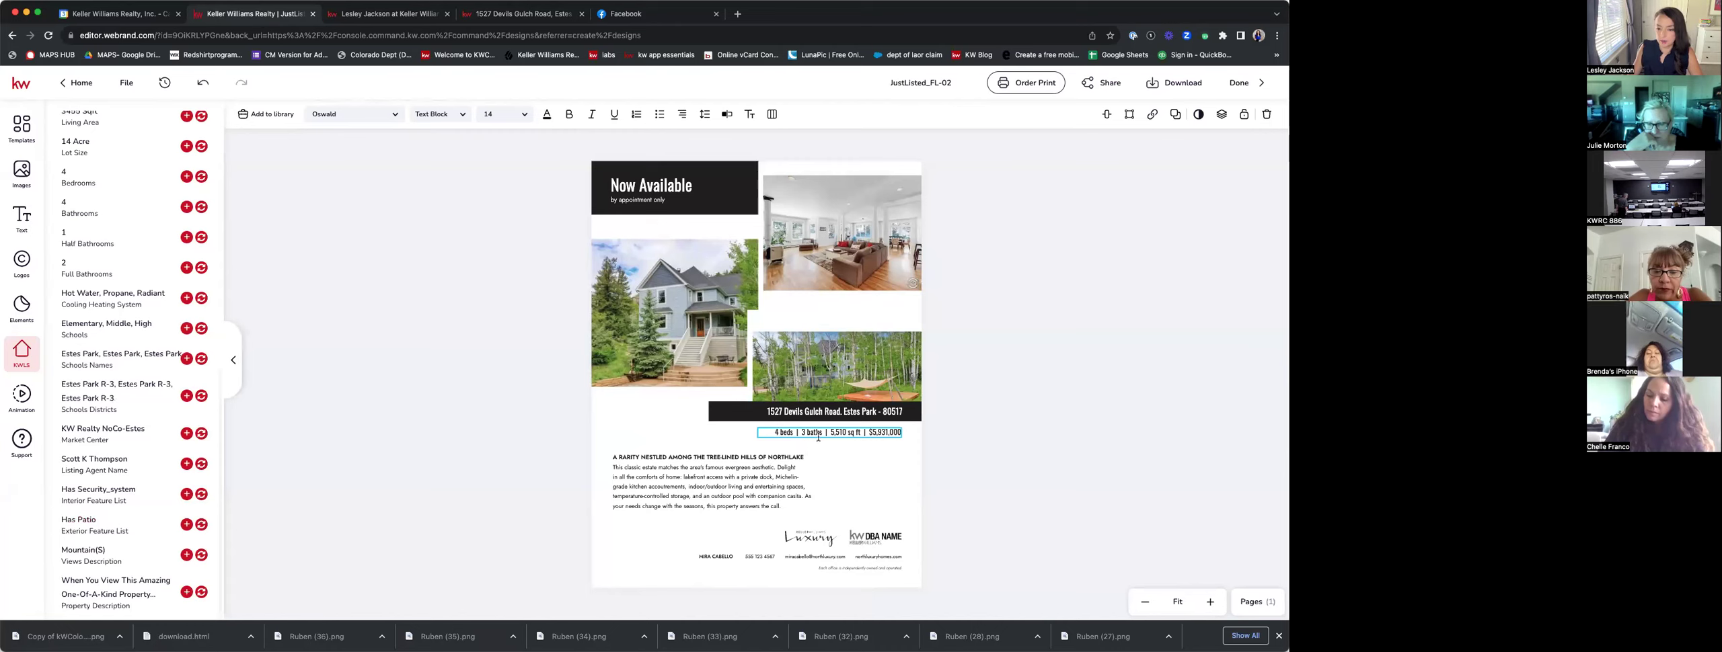
click(805, 431)
key(BackSpace)
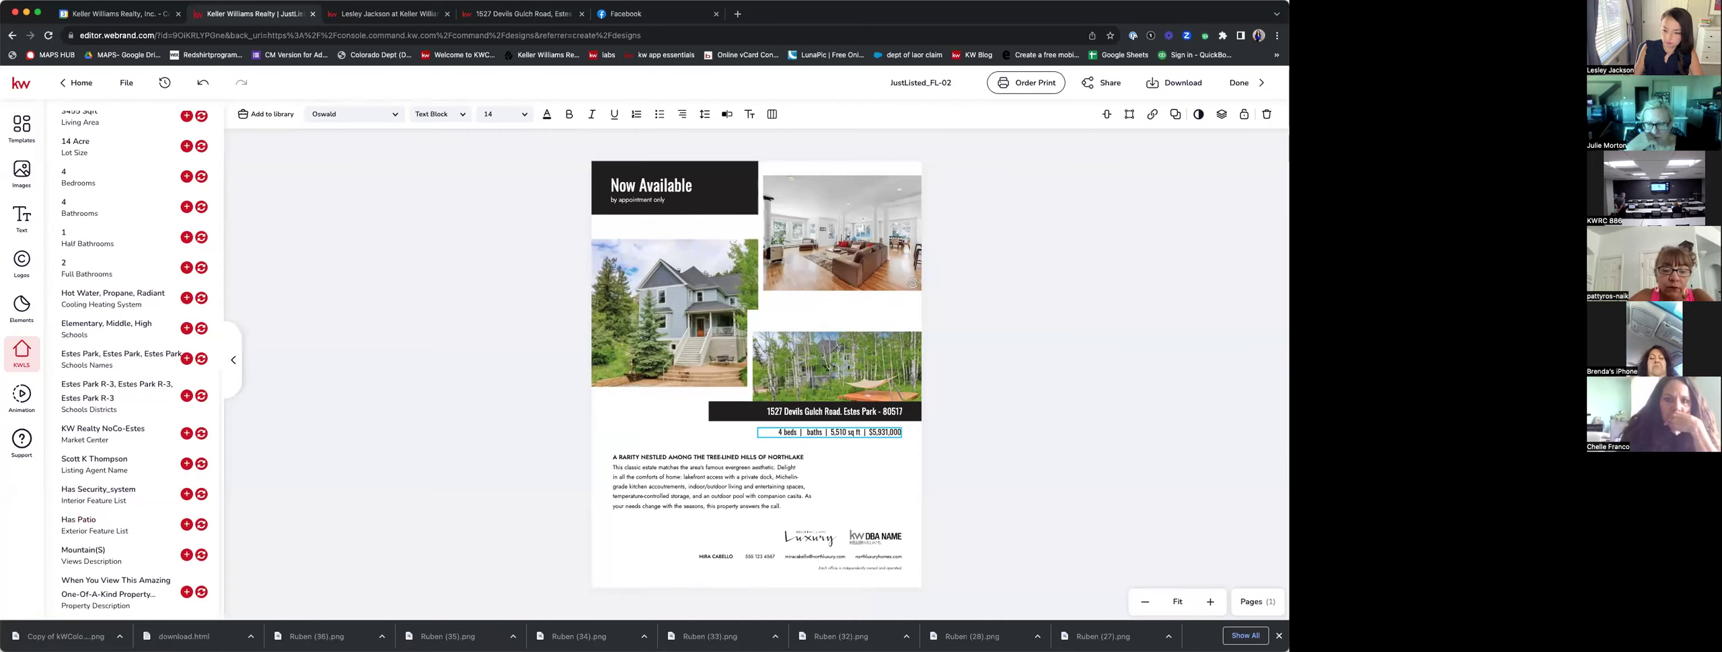
text(4)
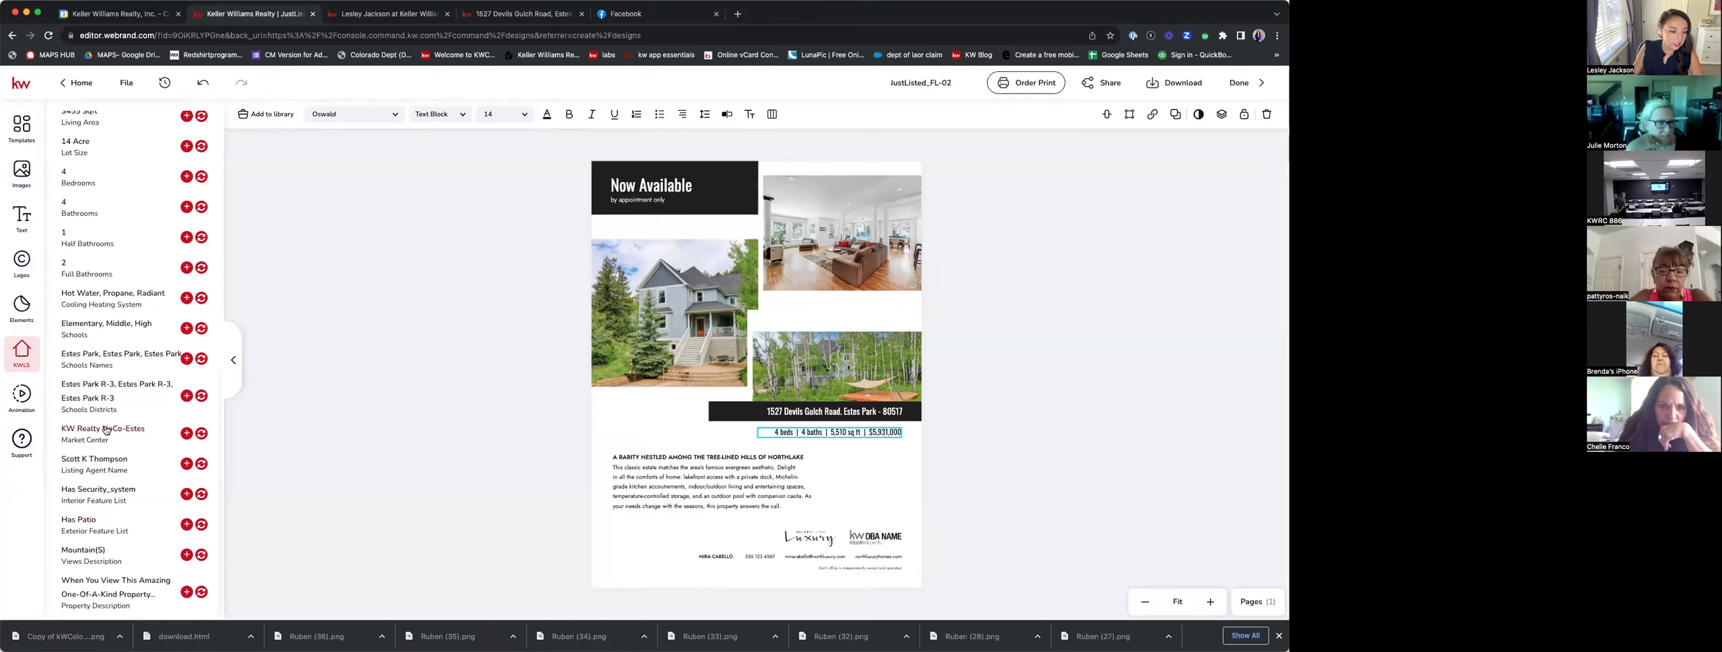
Replace the 5,510 sq ft figure with 3,455.
scroll(87, 255, up, 1)
scroll(86, 249, up, 3)
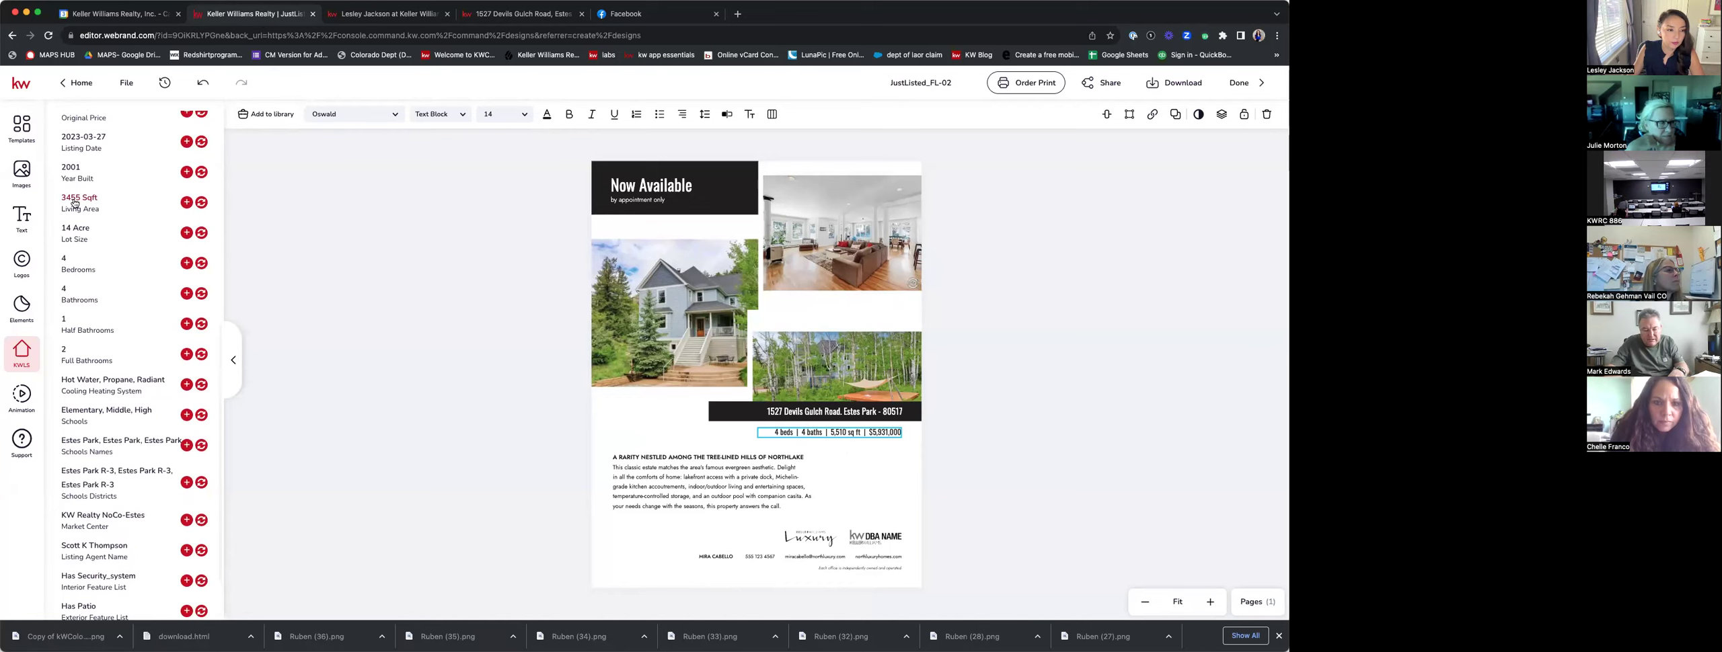
drag(830, 432, 847, 432)
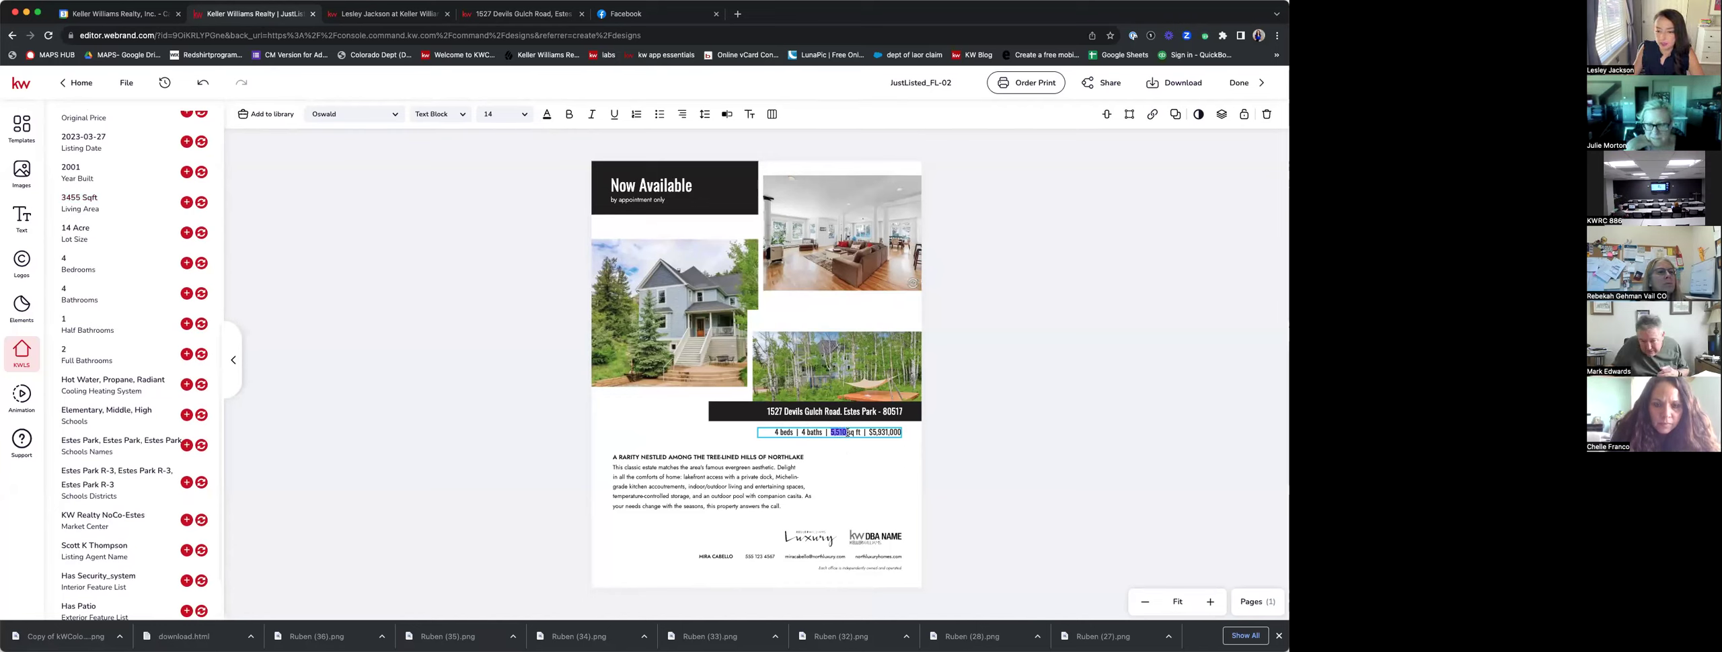
text(3,455)
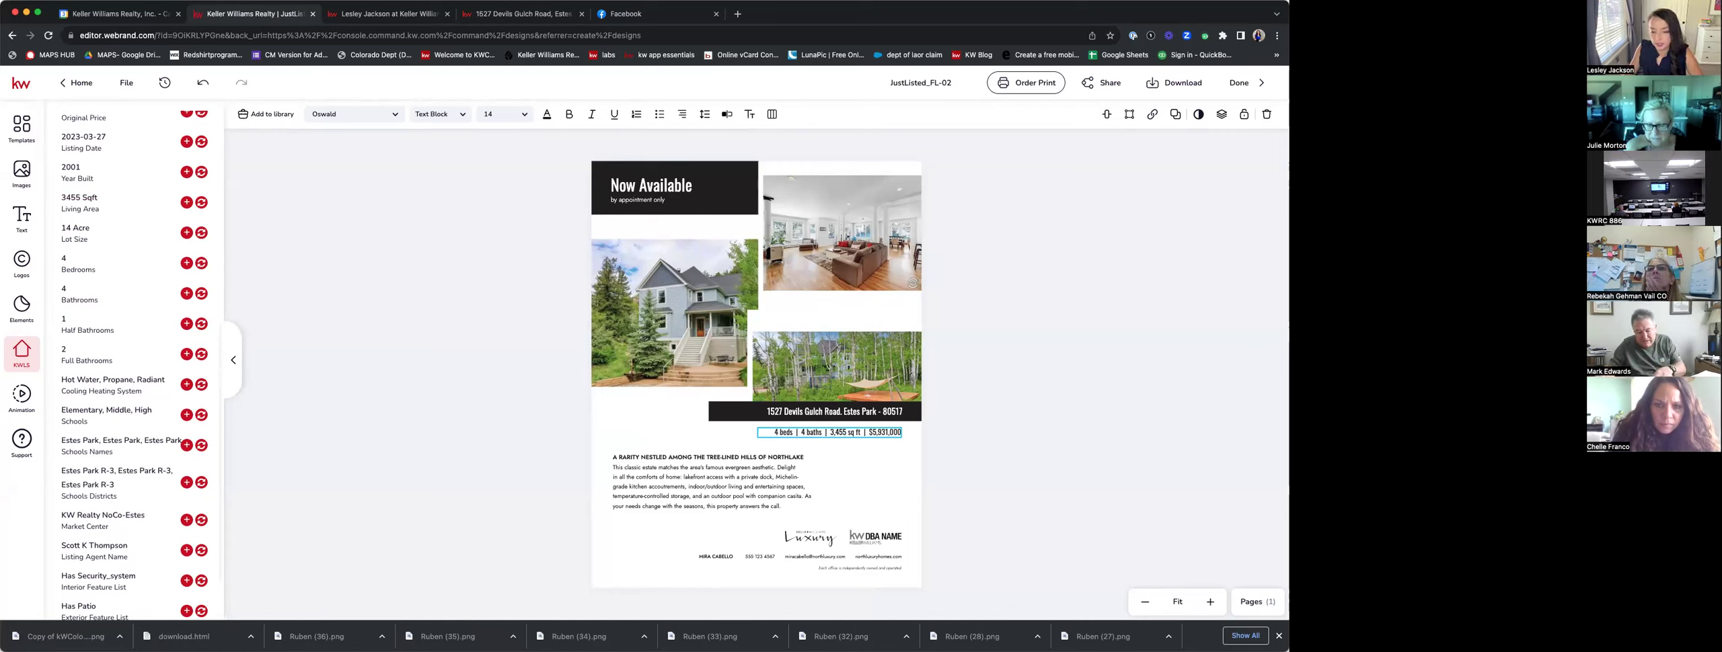
scroll(193, 287, up, 6)
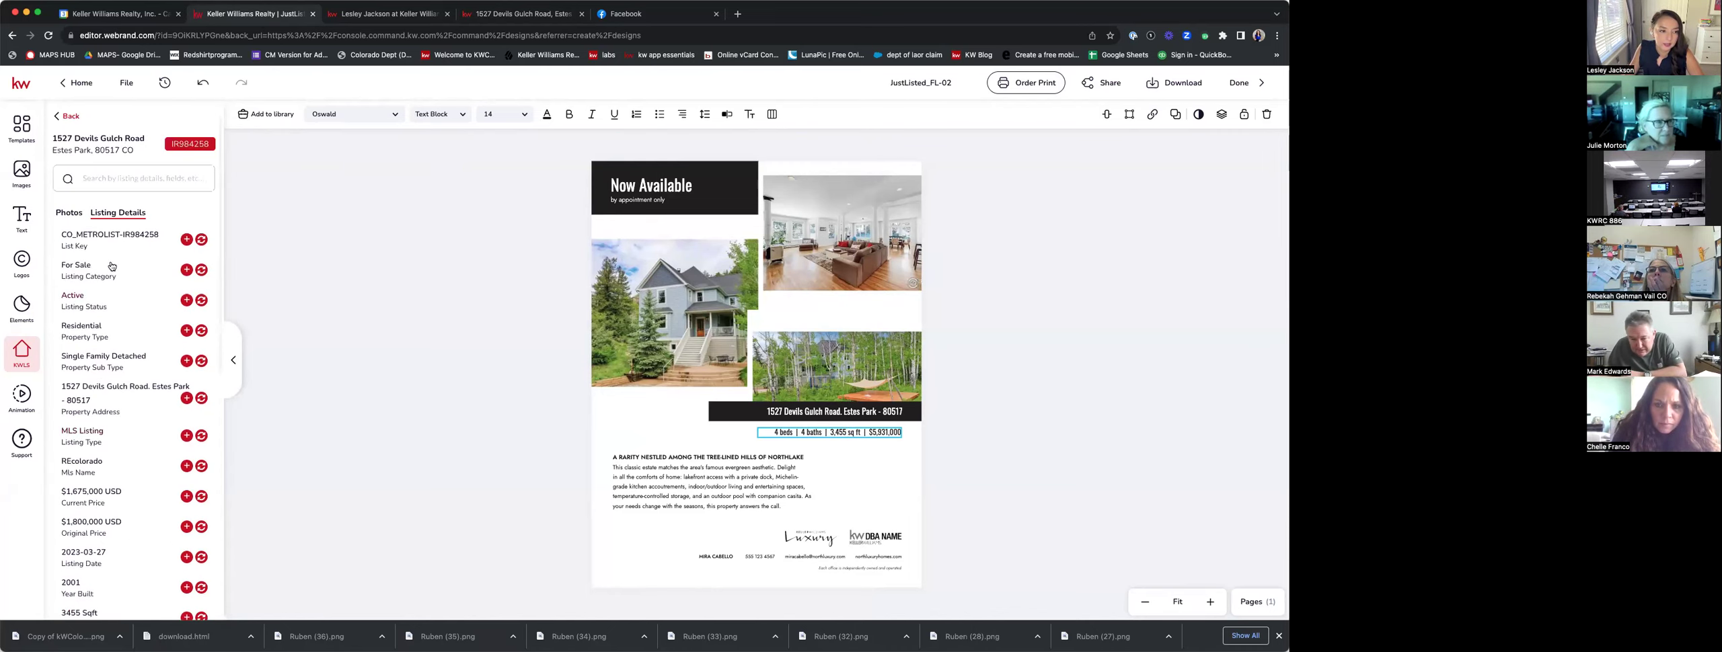
Replace the $5,931,000 price at the end of the stats line with $1,675,000.
click(873, 432)
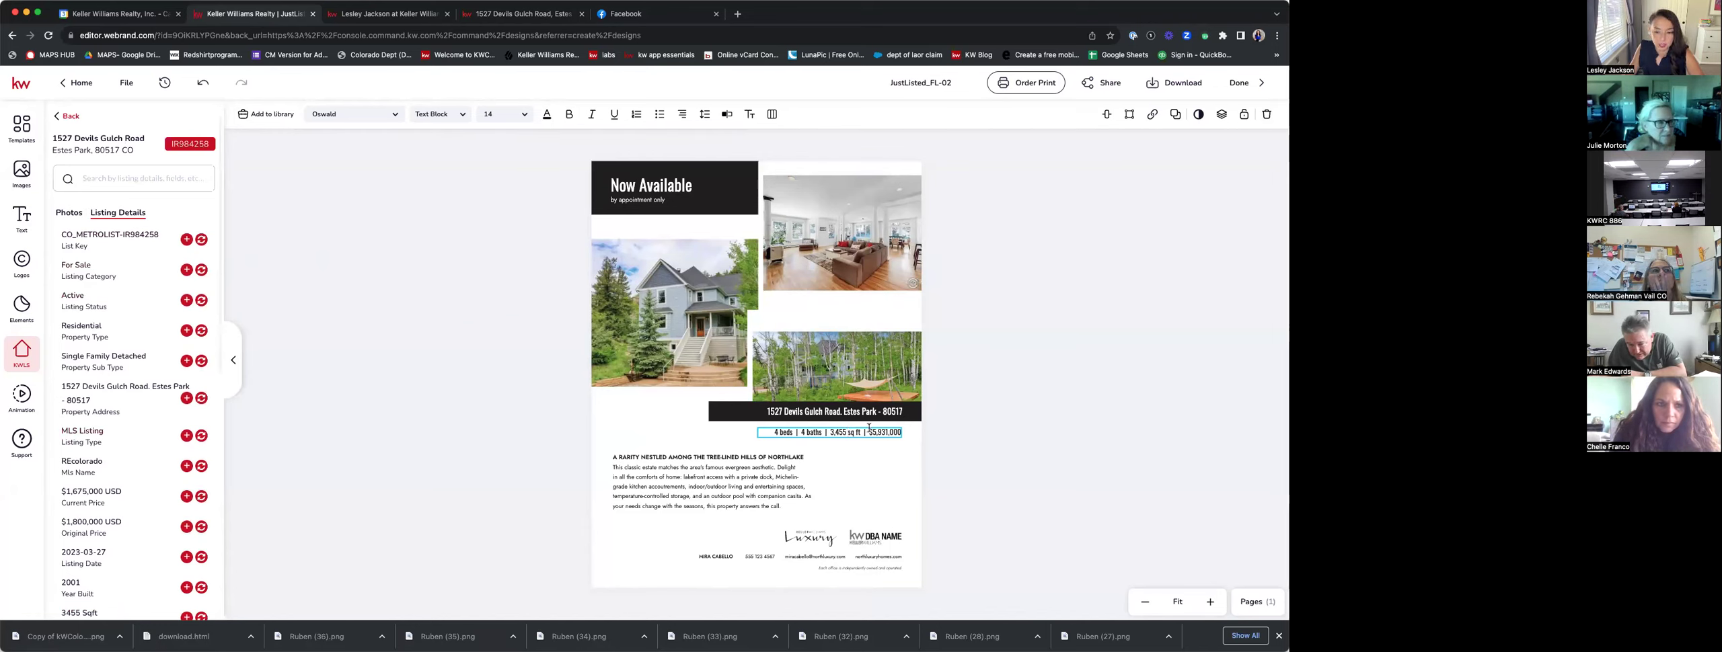
drag(891, 433, 903, 436)
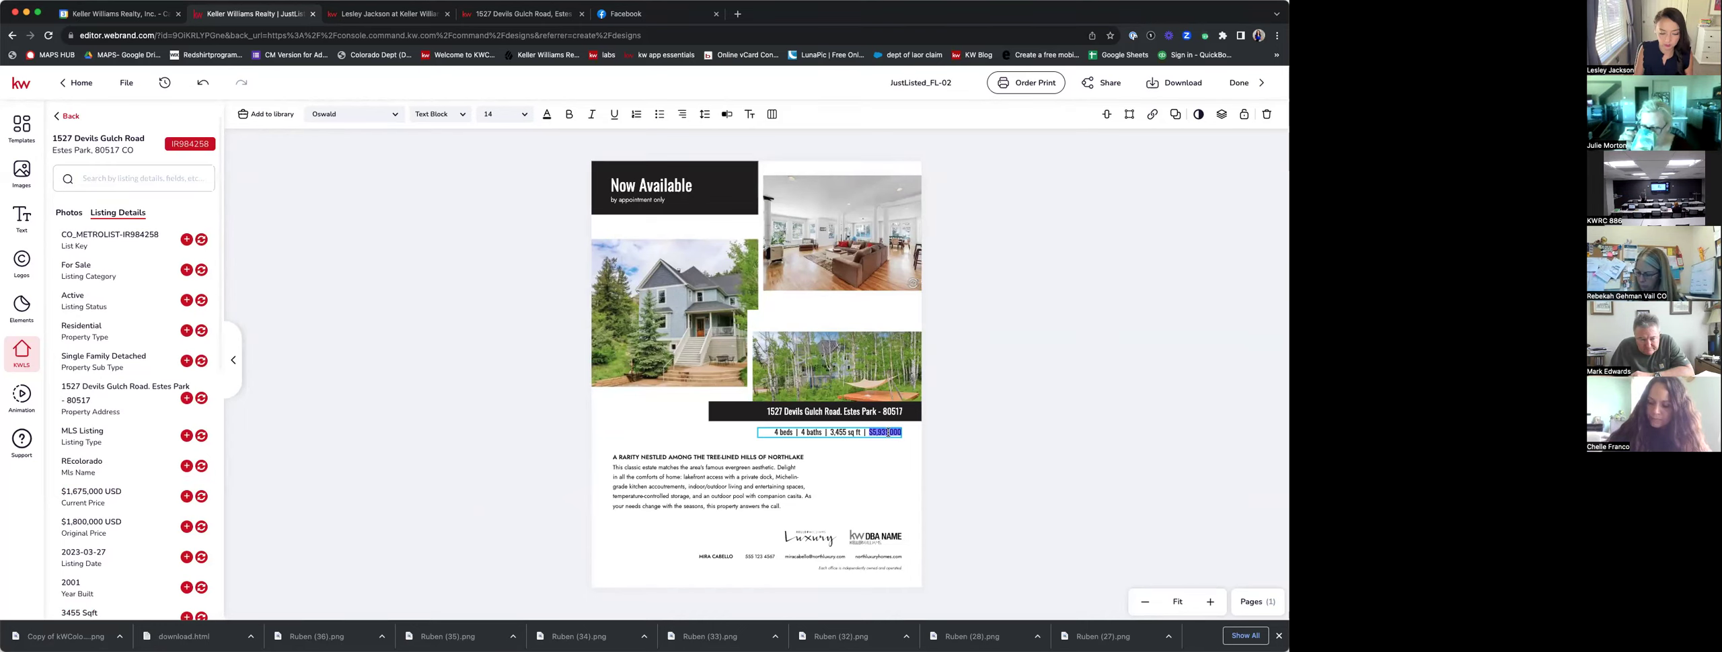
key(BackSpace)
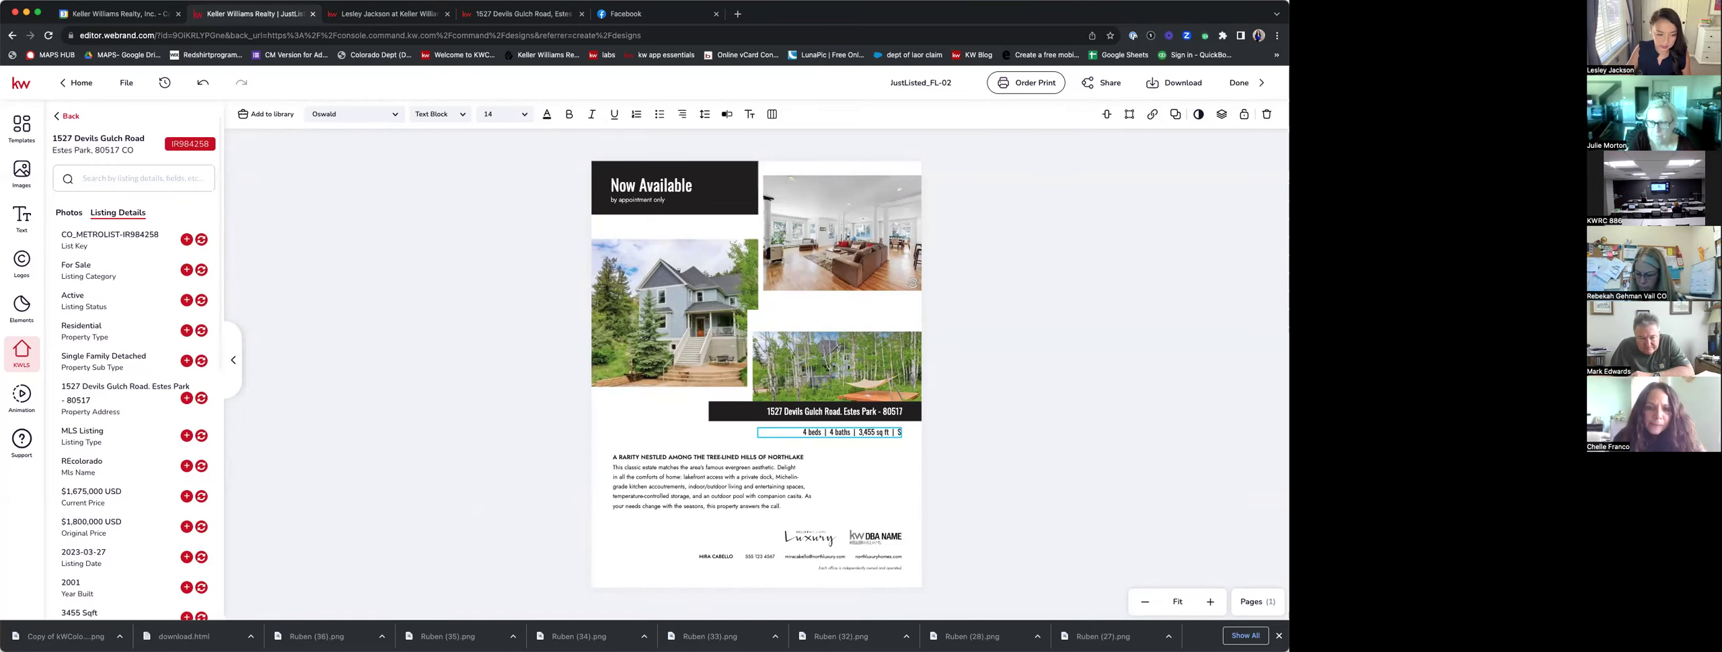
text(1,675)
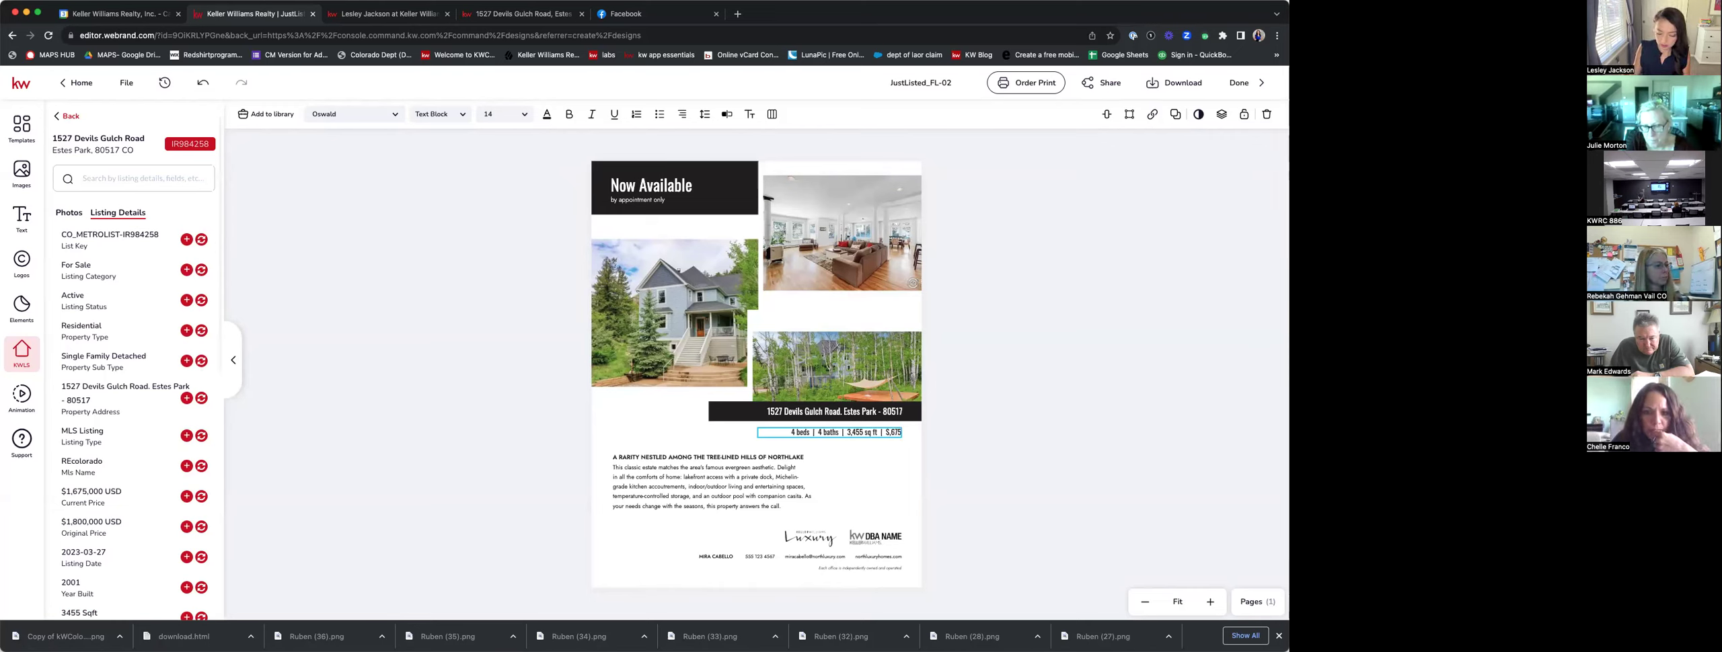
key(BackSpace)
key(BackSpace)
key(BackSpace)
key(BackSpace)
key(BackSpace)
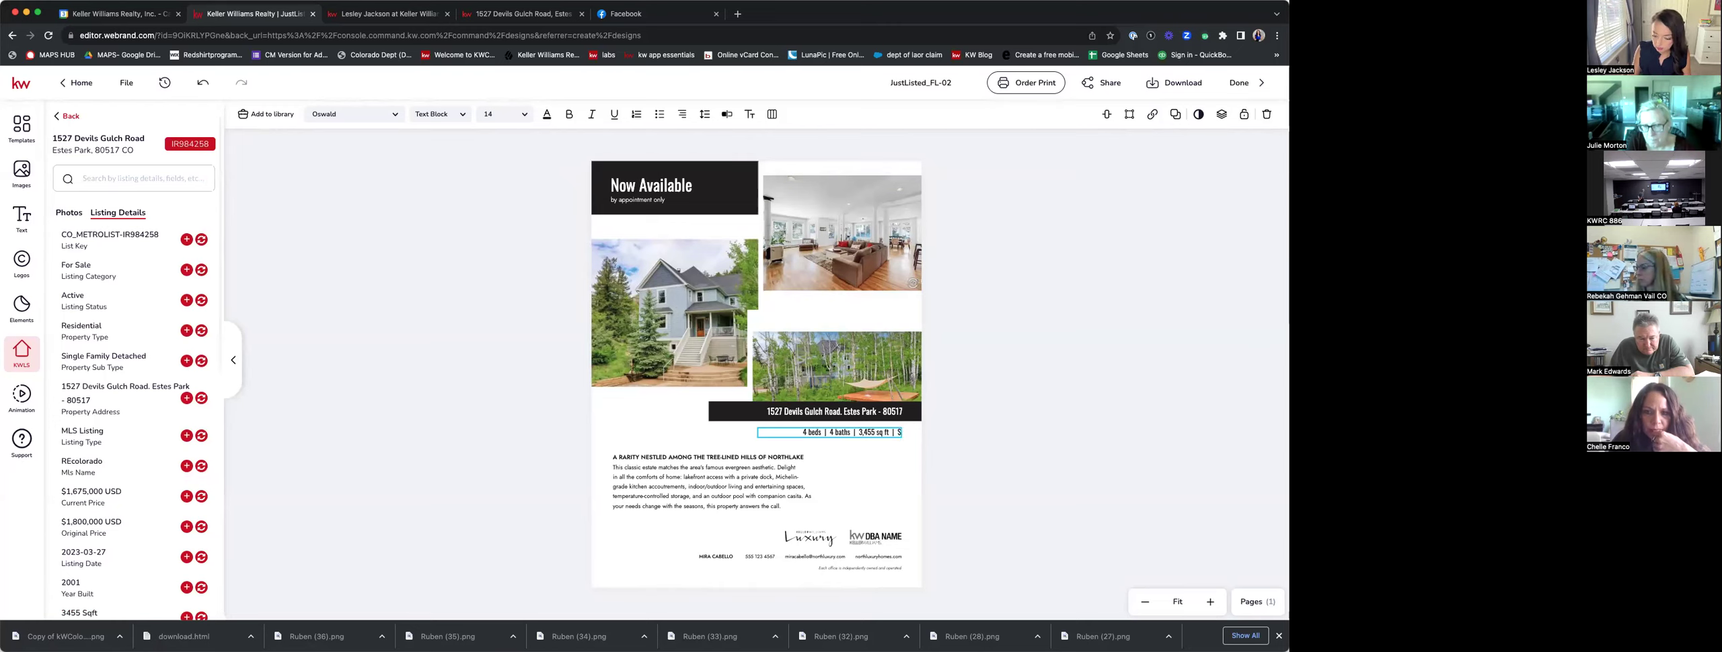
text(1)
text(.6)
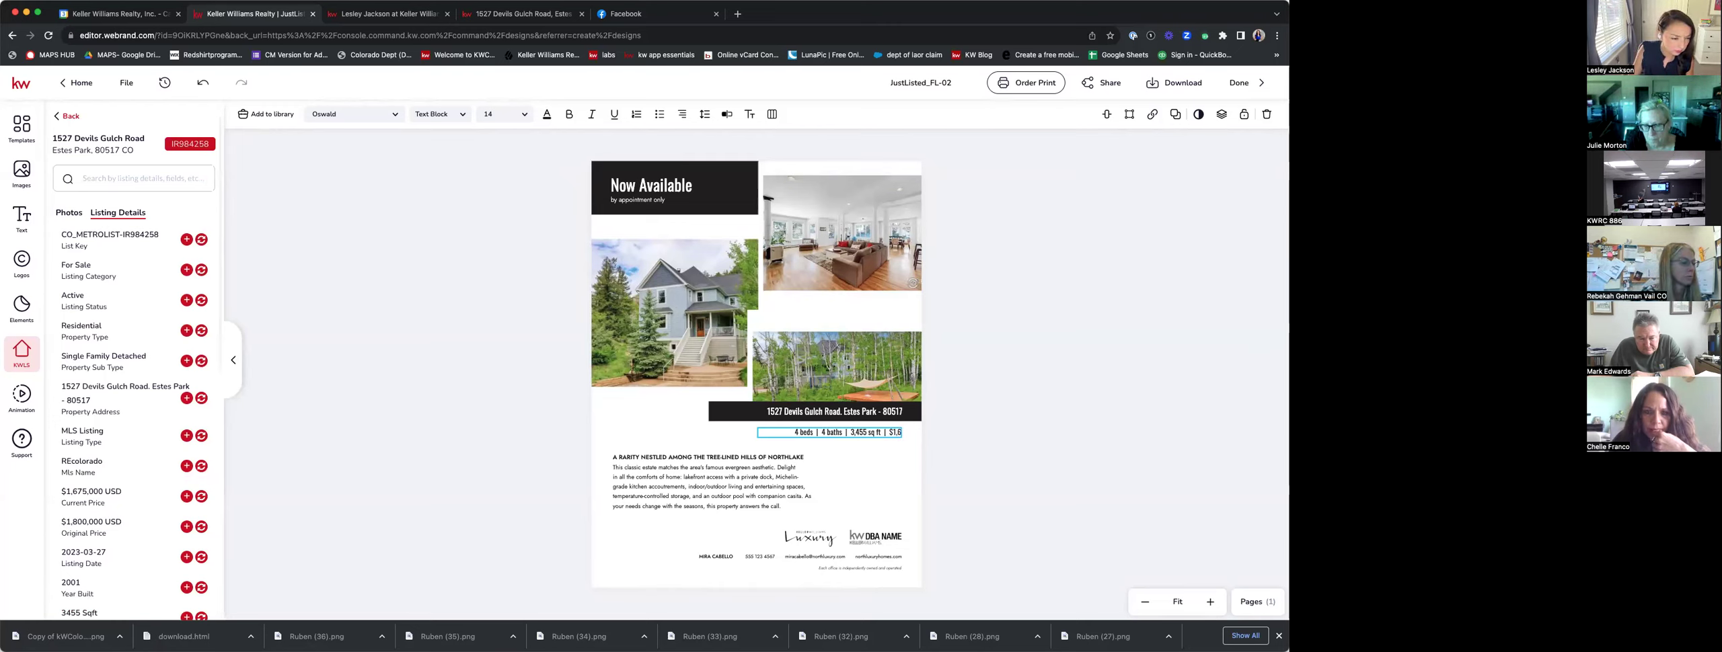
text(75)
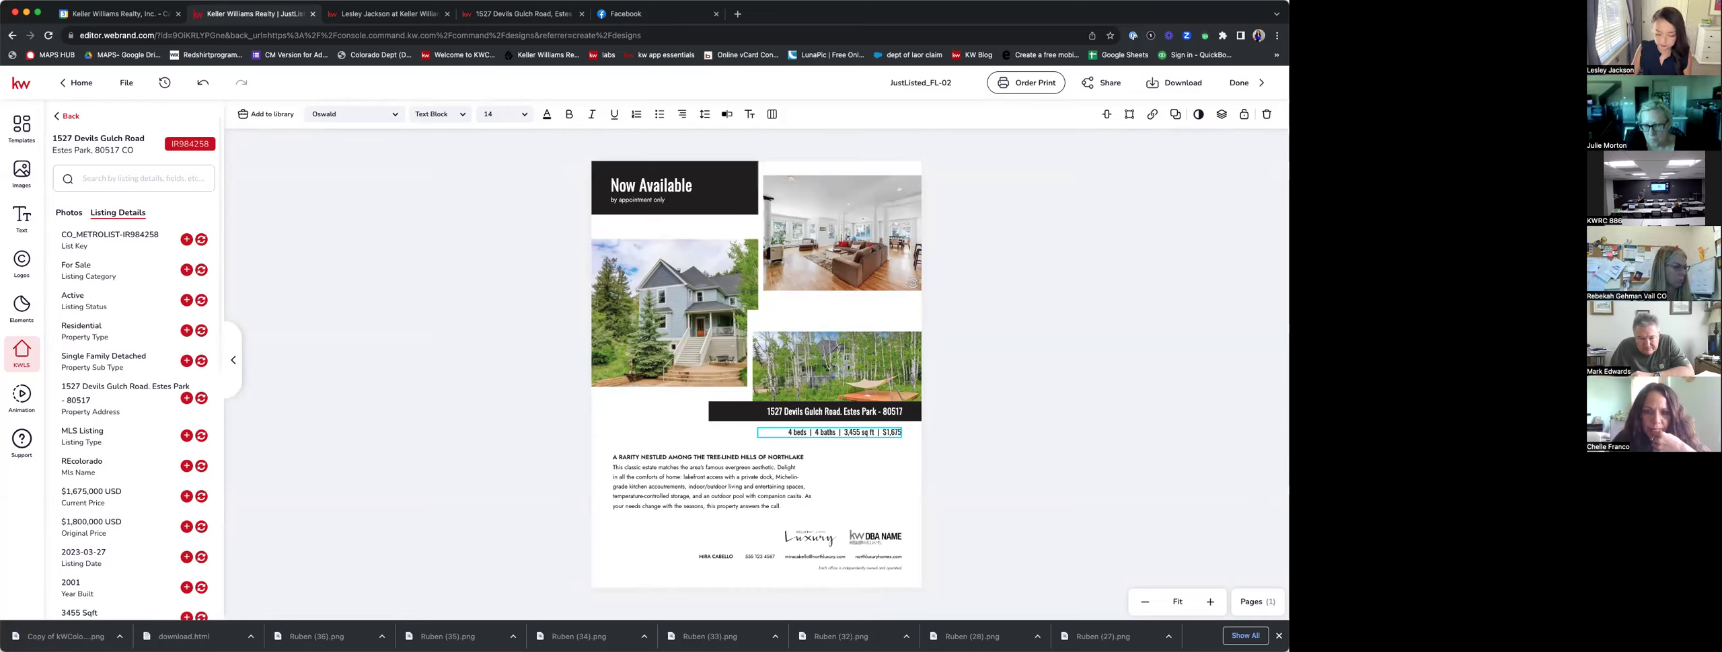
text(,000)
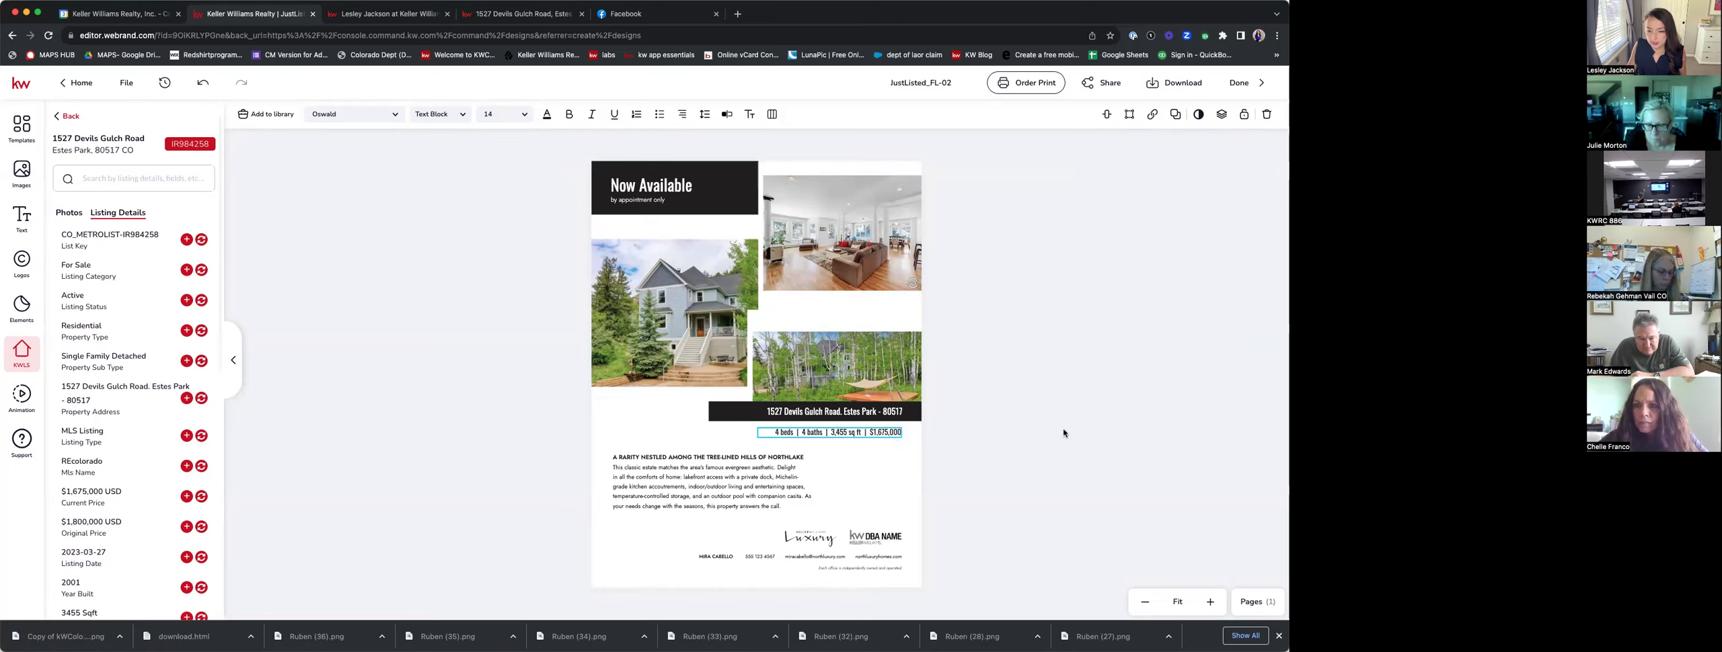
key(Escape)
Fill the description box with the listing's Property Description, then widen it and shift it left and up.
click(697, 484)
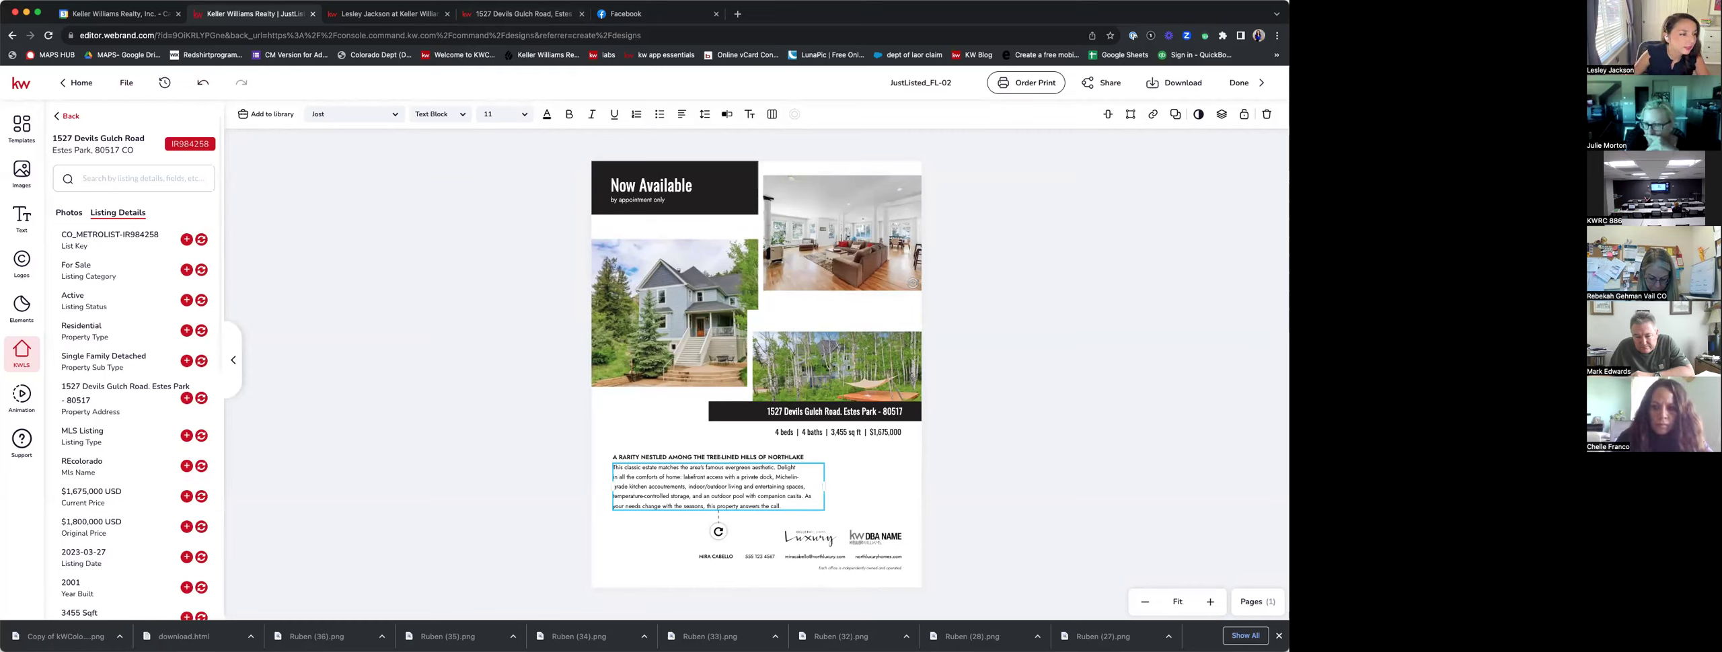
scroll(147, 430, down, 2)
scroll(146, 430, down, 10)
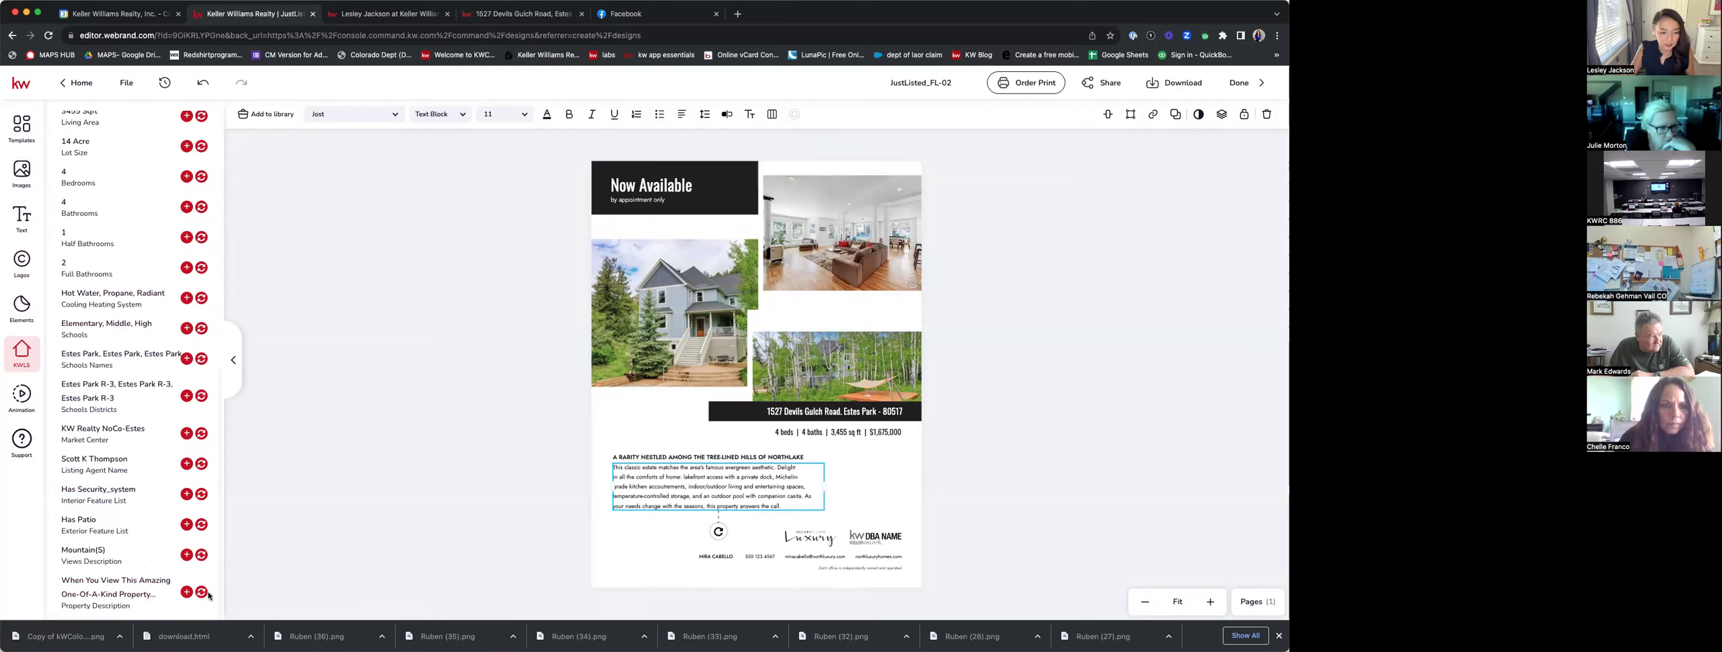
click(201, 591)
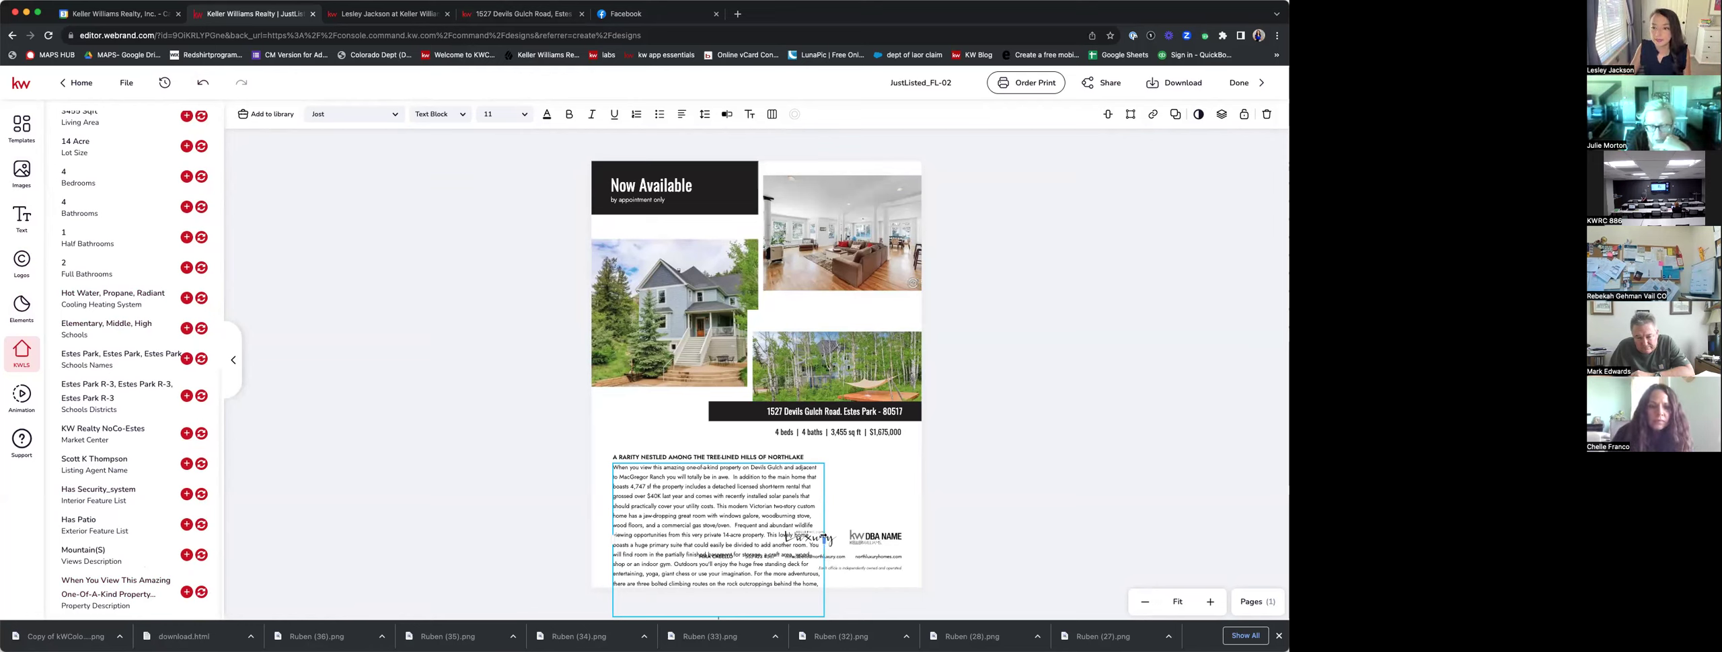
drag(822, 534, 918, 538)
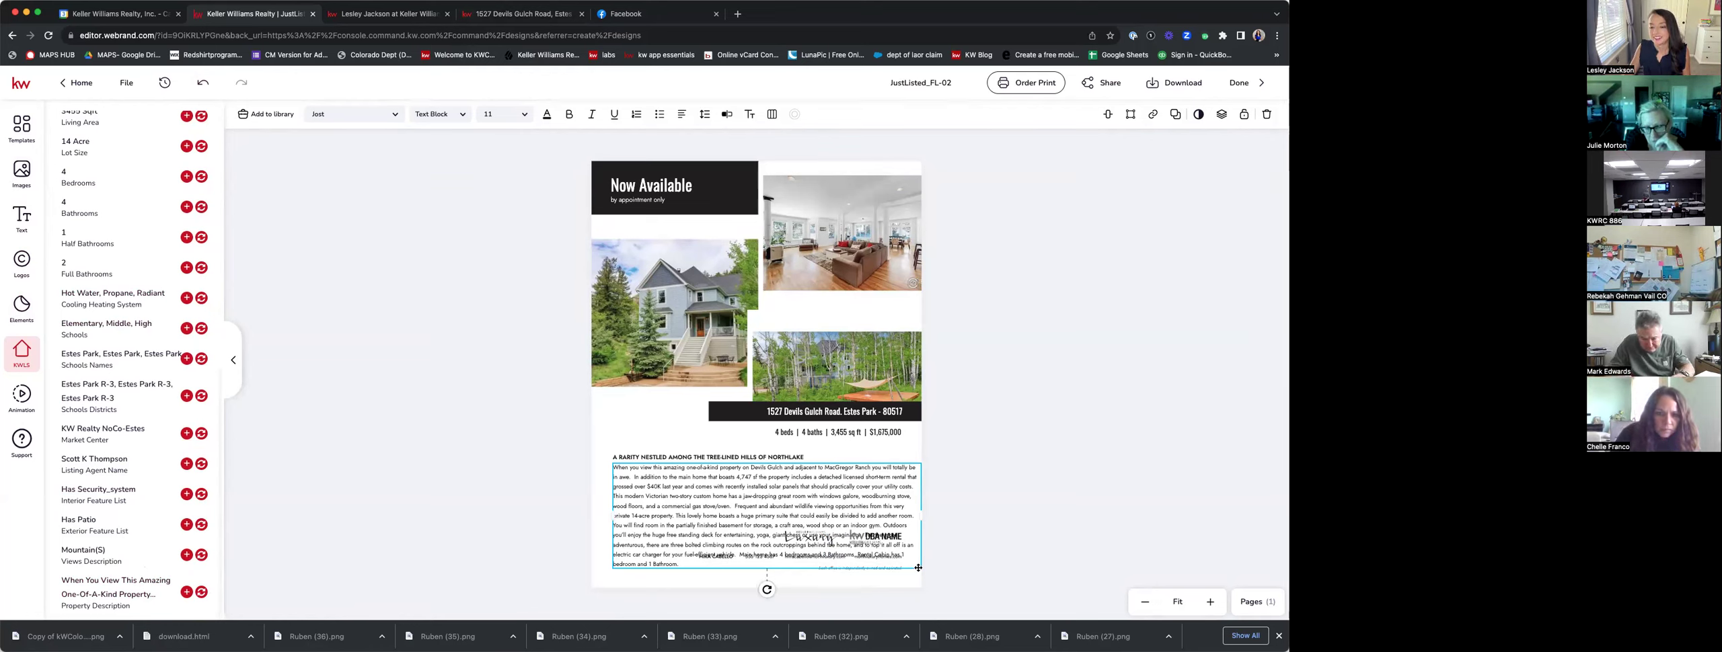
drag(919, 565, 905, 563)
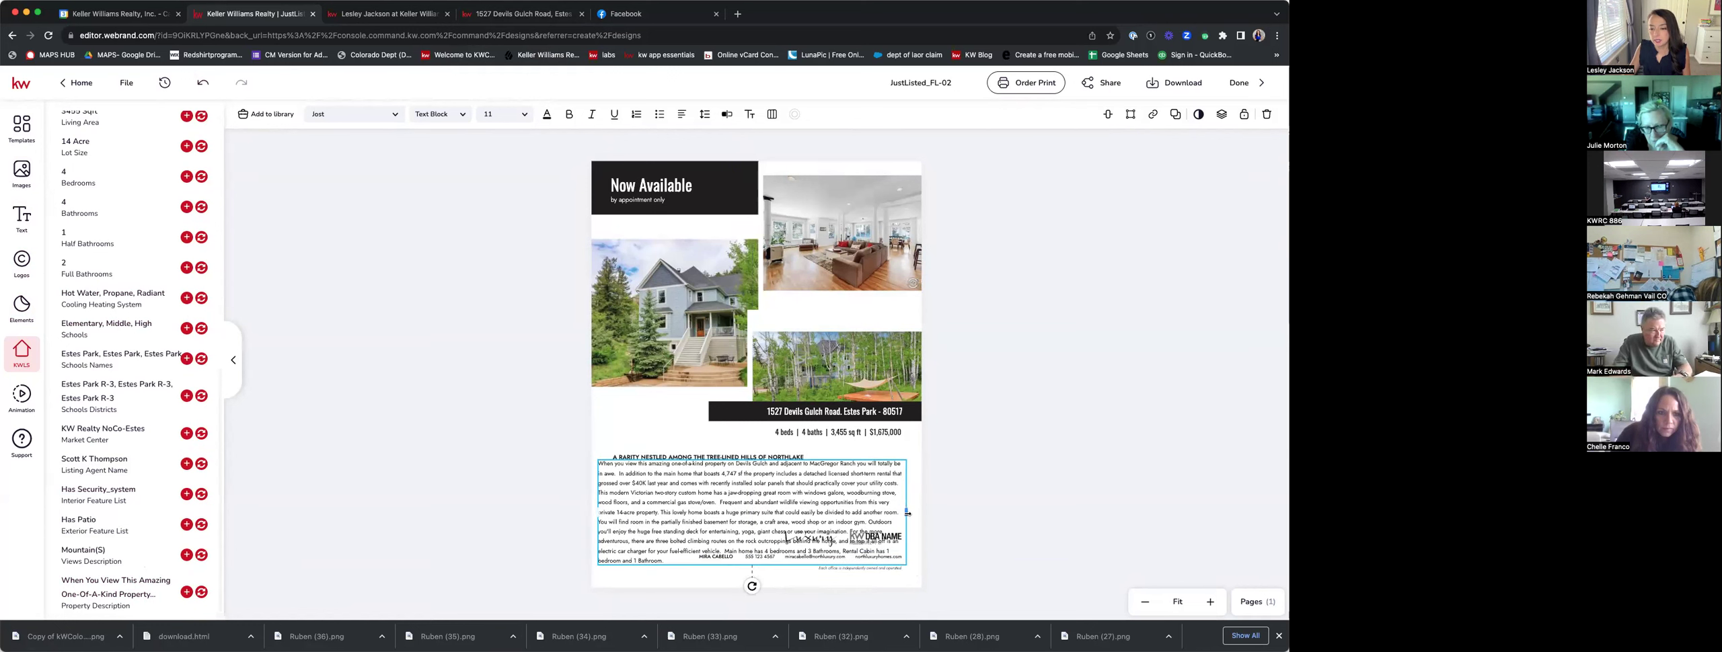
Narrow the description box and delete the Luxury logo and the contact-info block.
drag(906, 512, 793, 515)
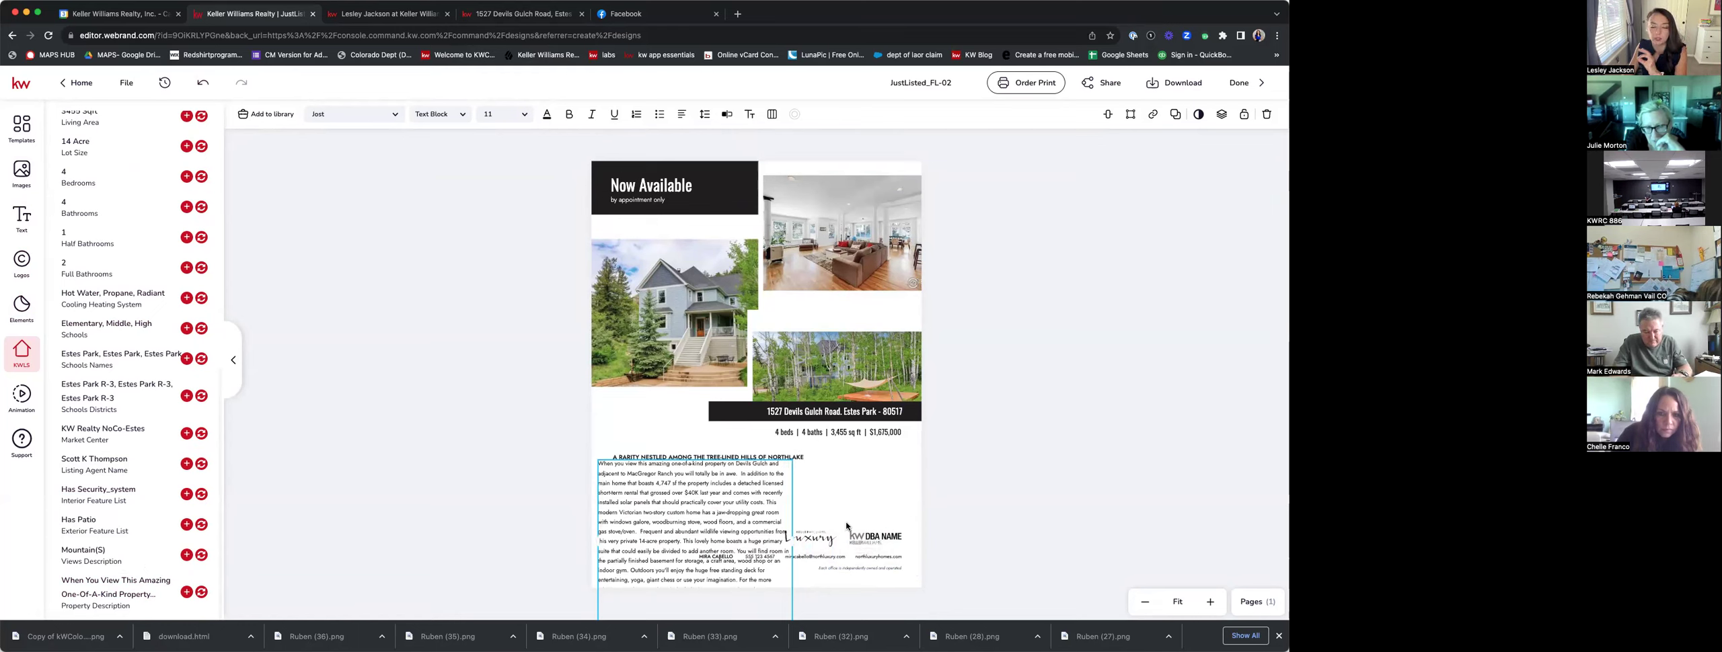
click(808, 541)
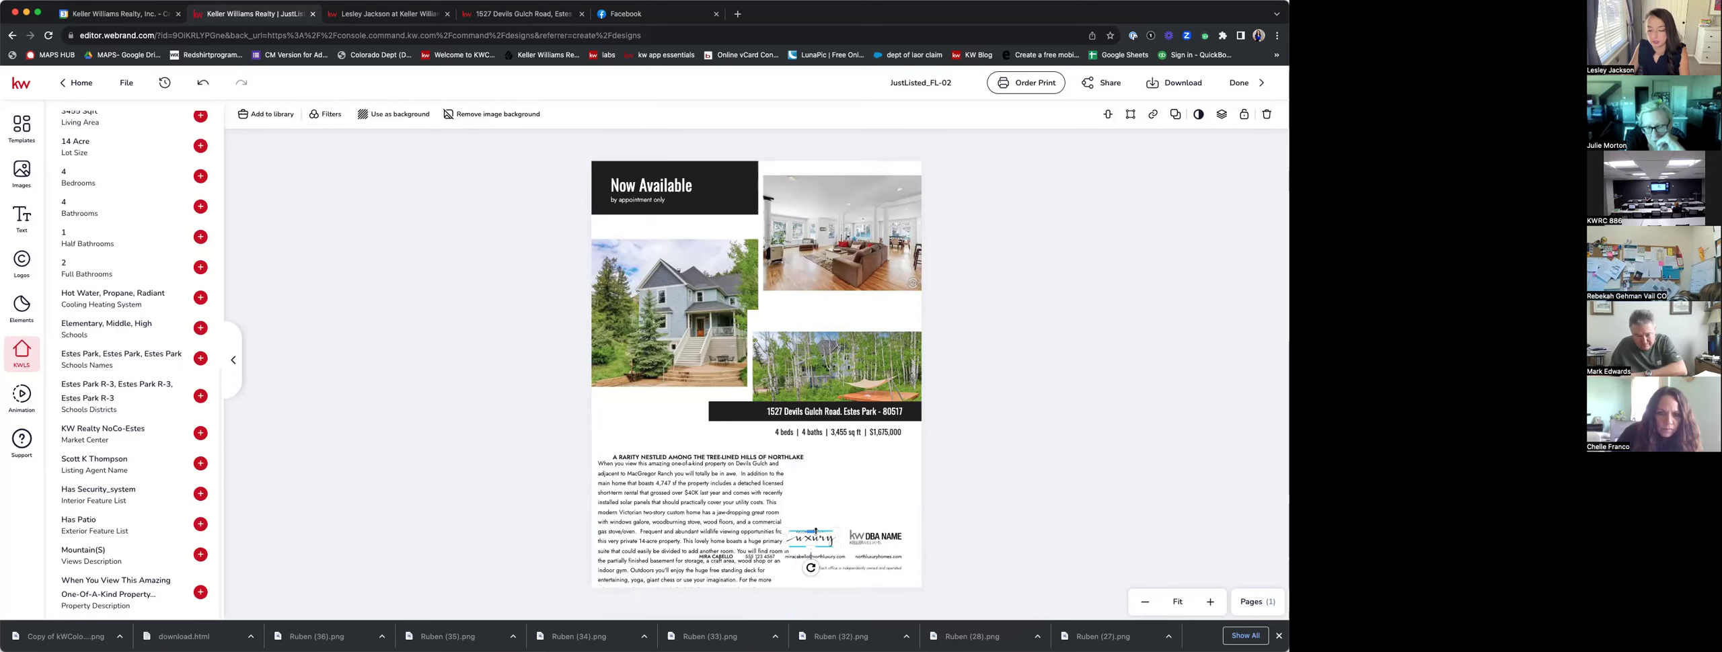
key(Delete)
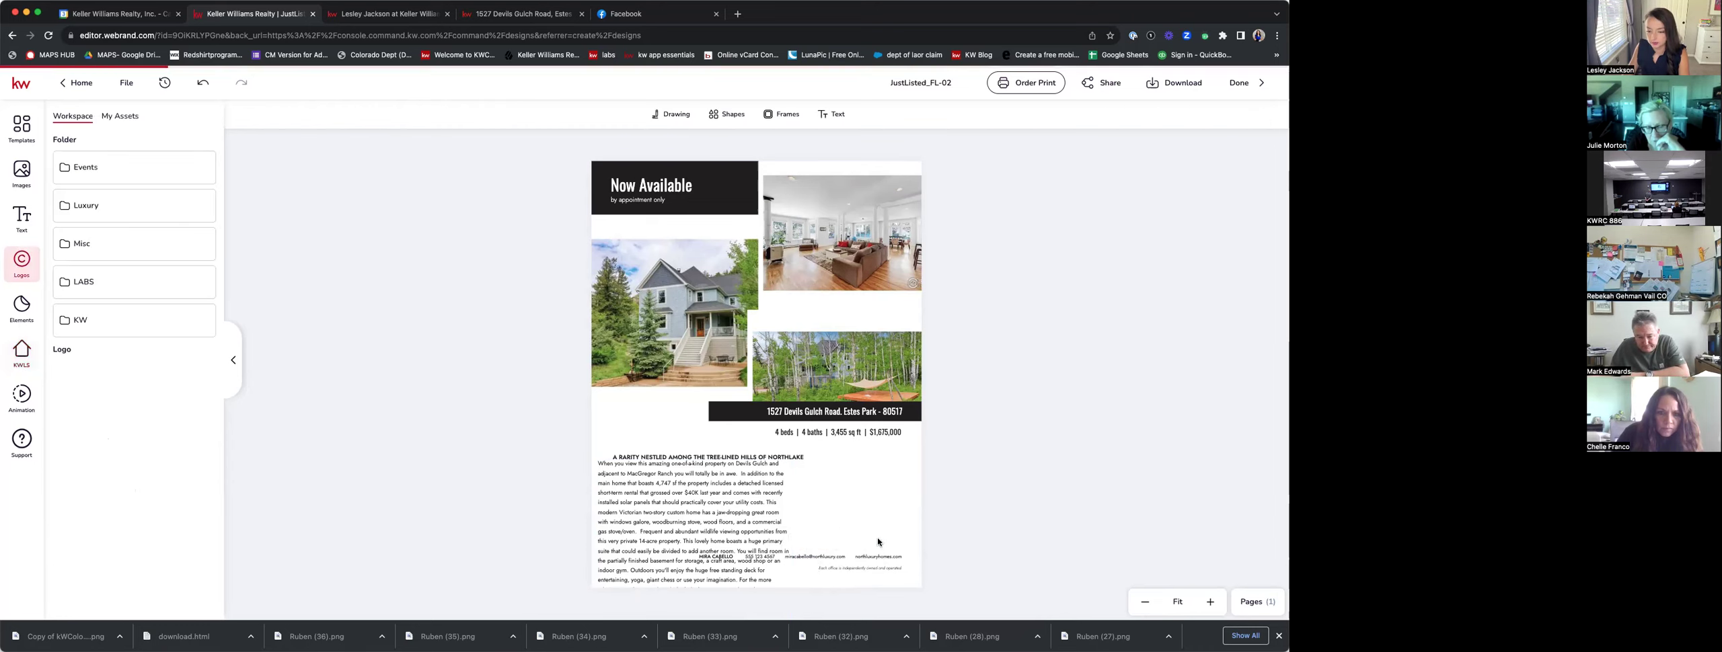
click(883, 558)
key(Delete)
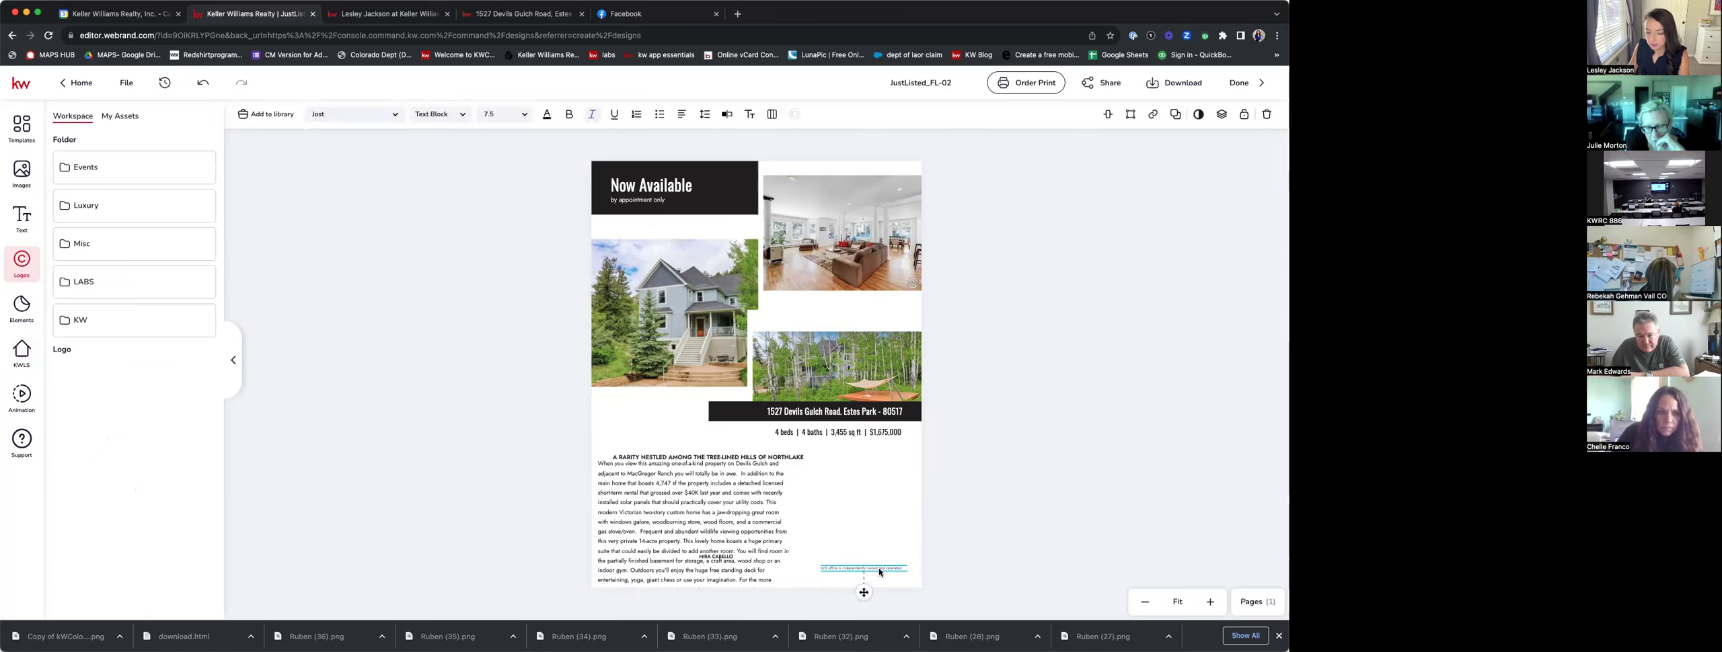
Remove the overlapping agent name, widen the description text, and move its heading up-left.
click(717, 557)
key(Delete)
click(753, 542)
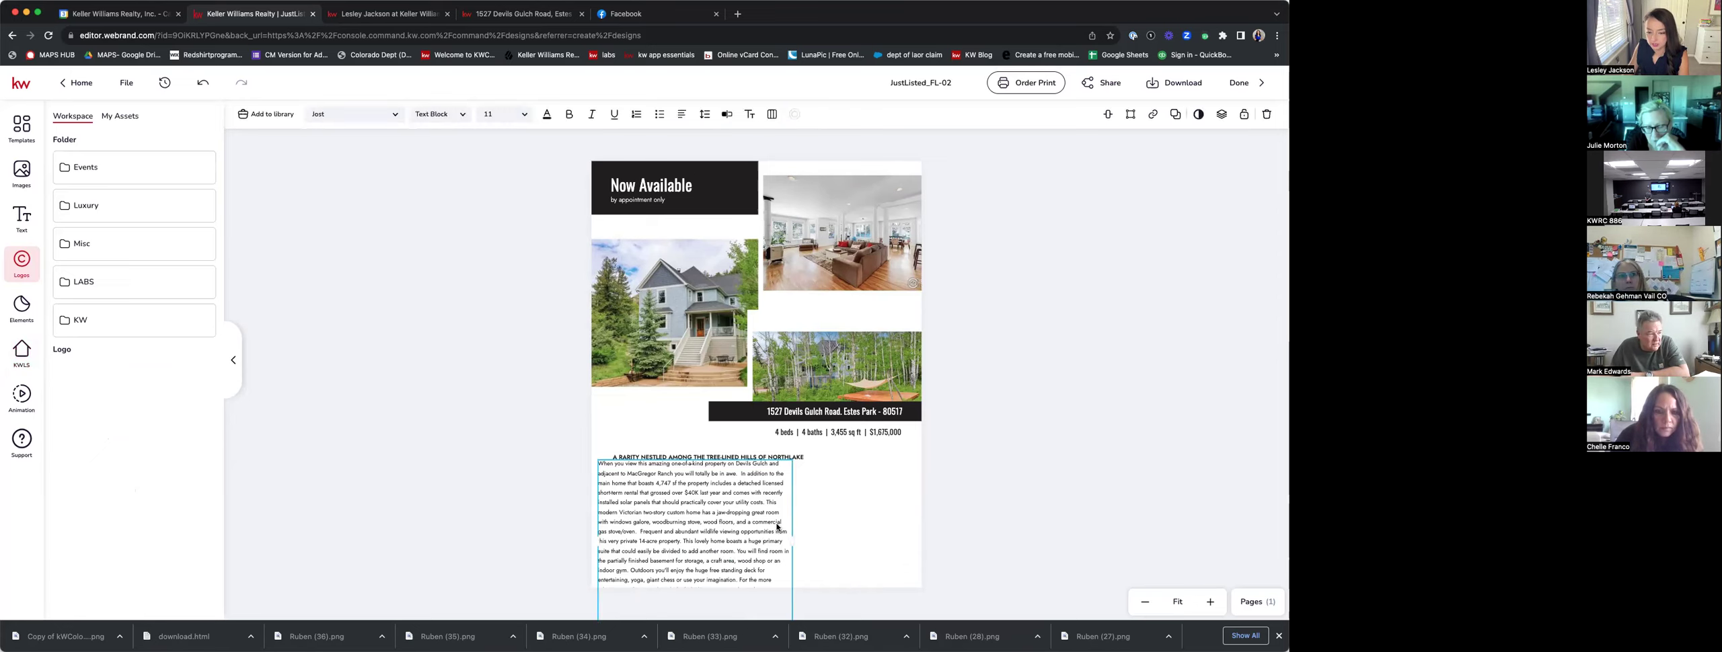
drag(836, 543, 891, 539)
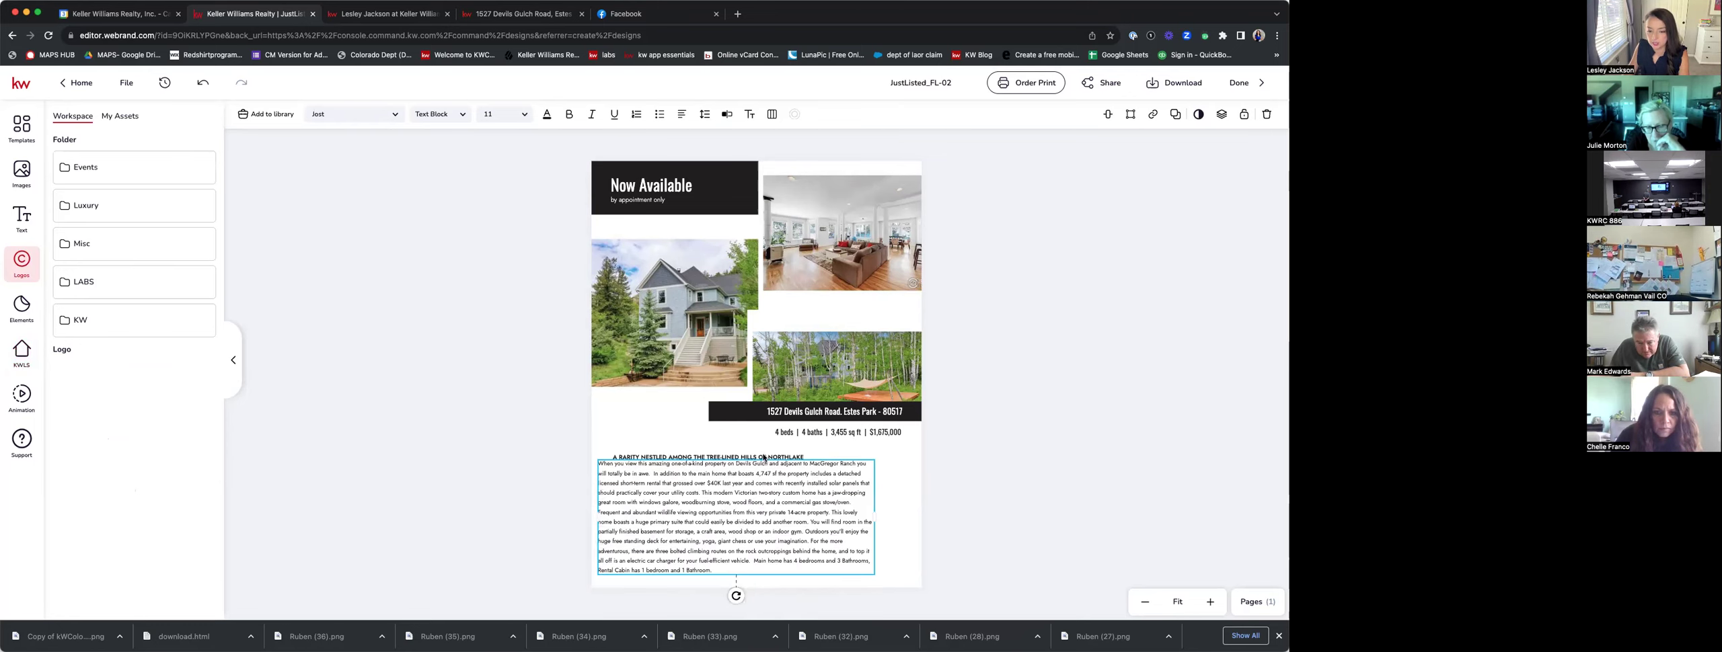
drag(711, 454, 687, 451)
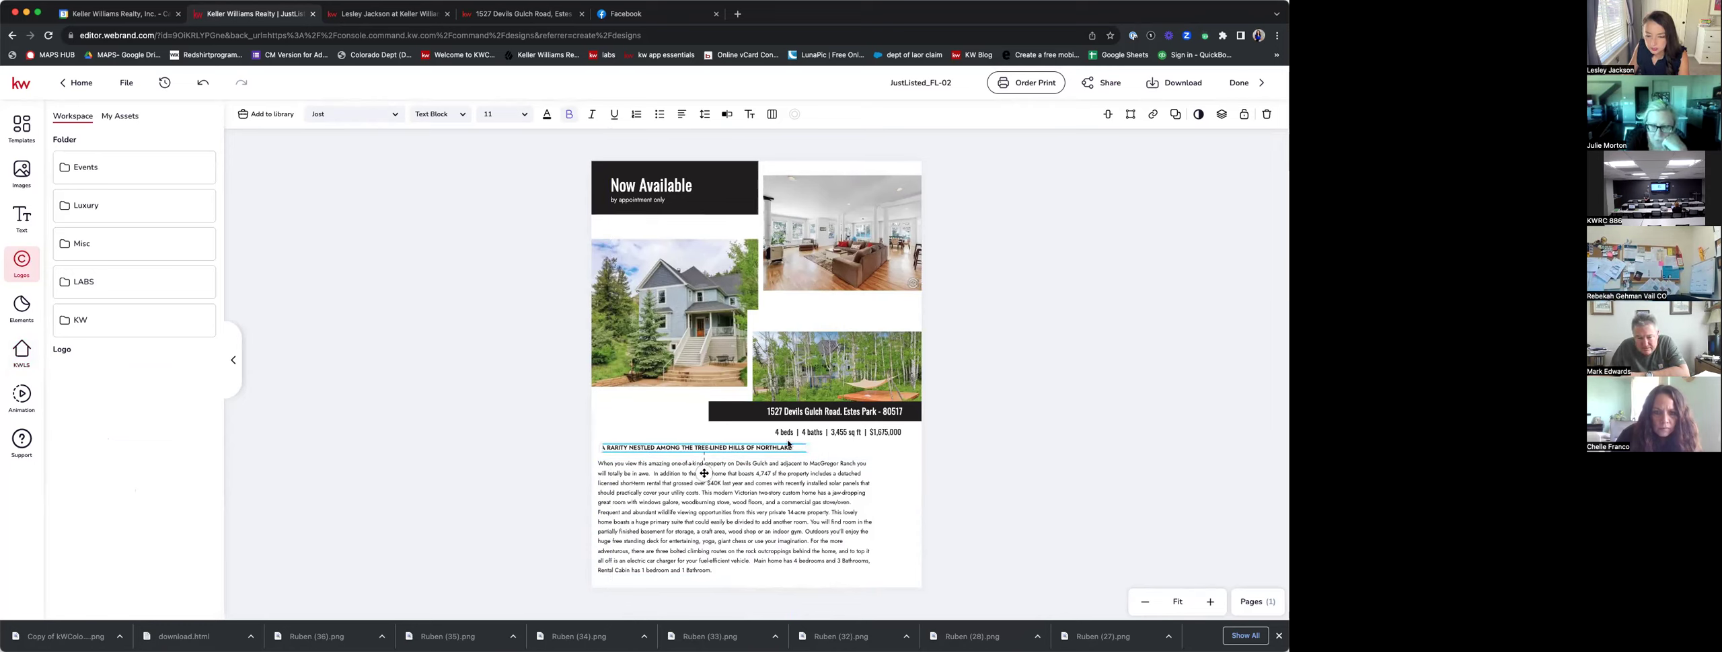
Check the listing page's full property description for the correct location name.
click(754, 448)
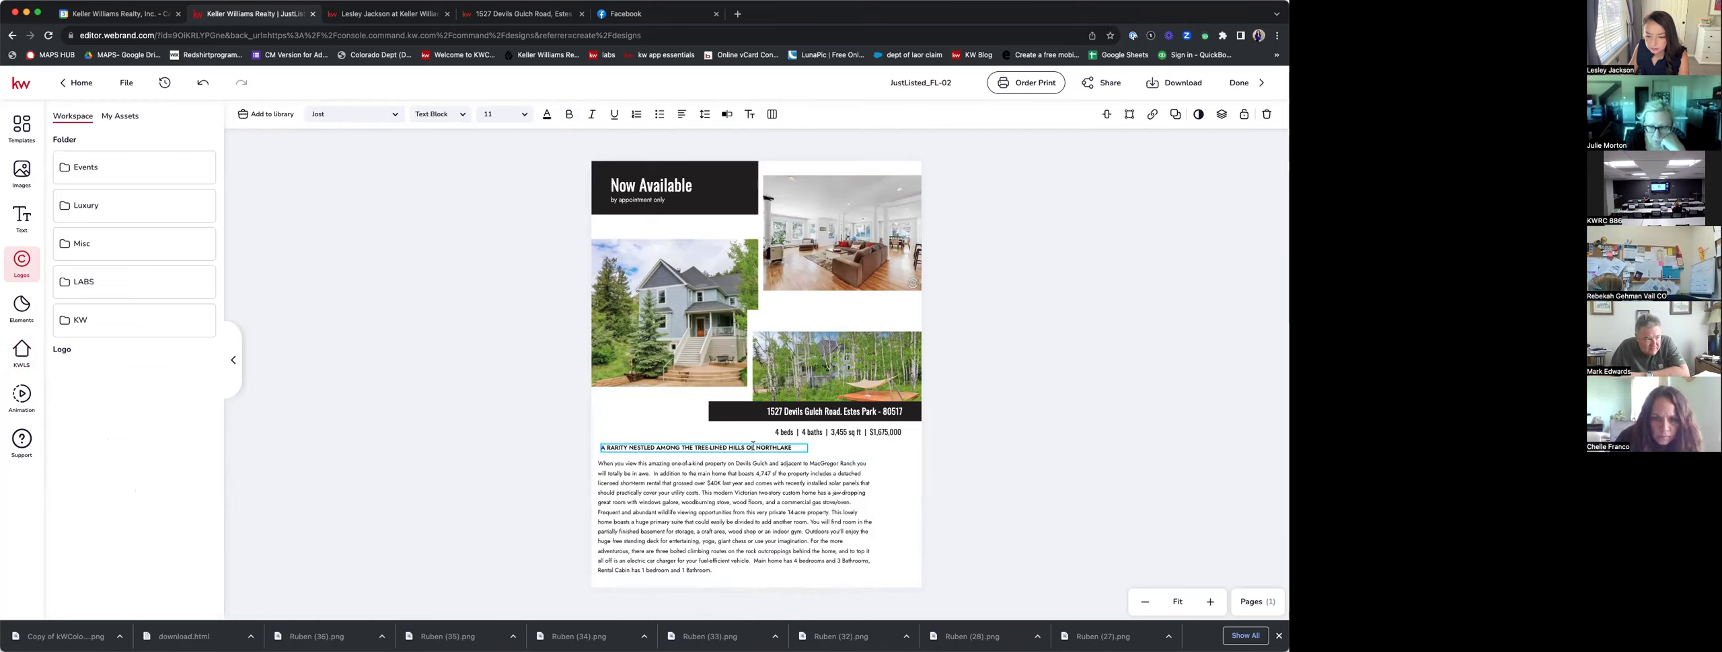
click(202, 82)
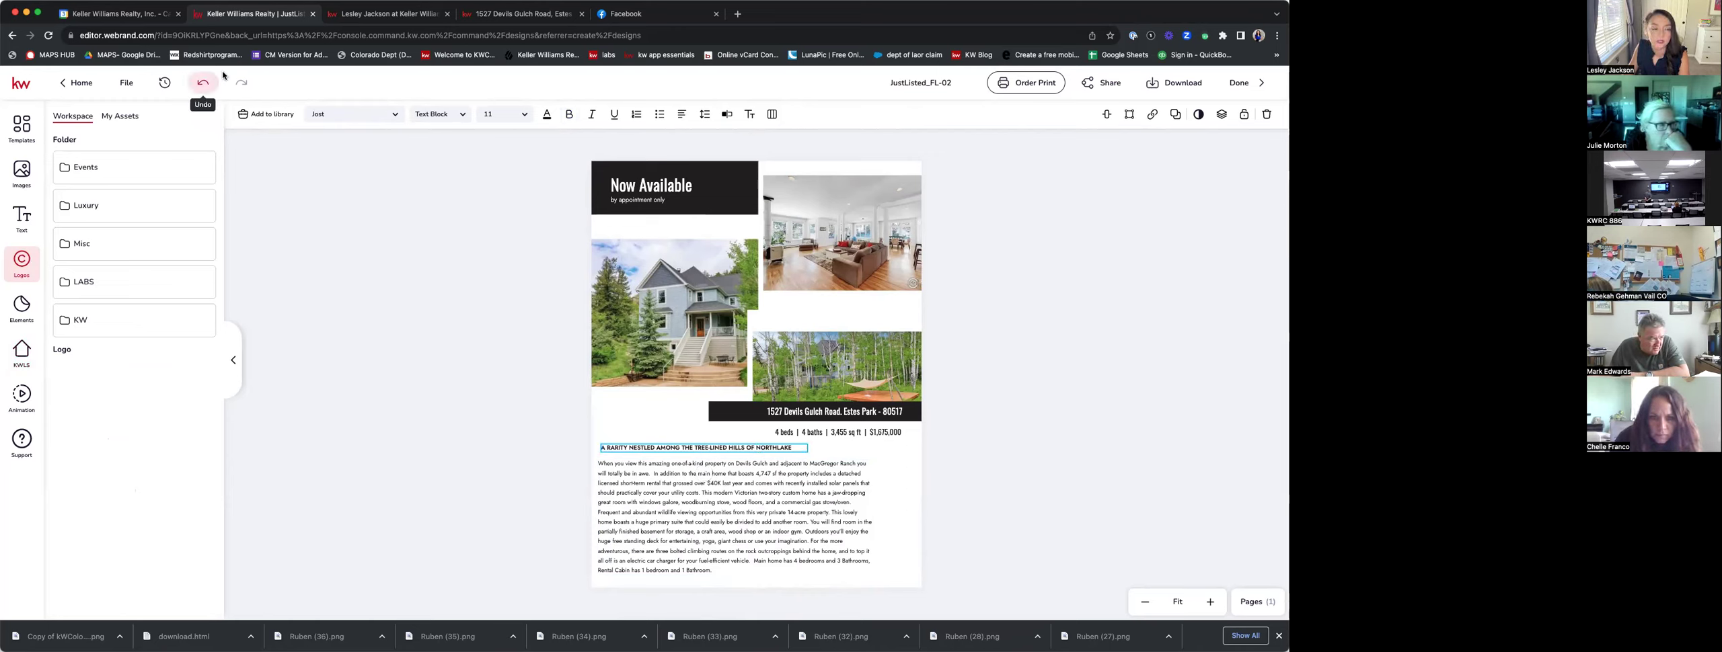
click(518, 13)
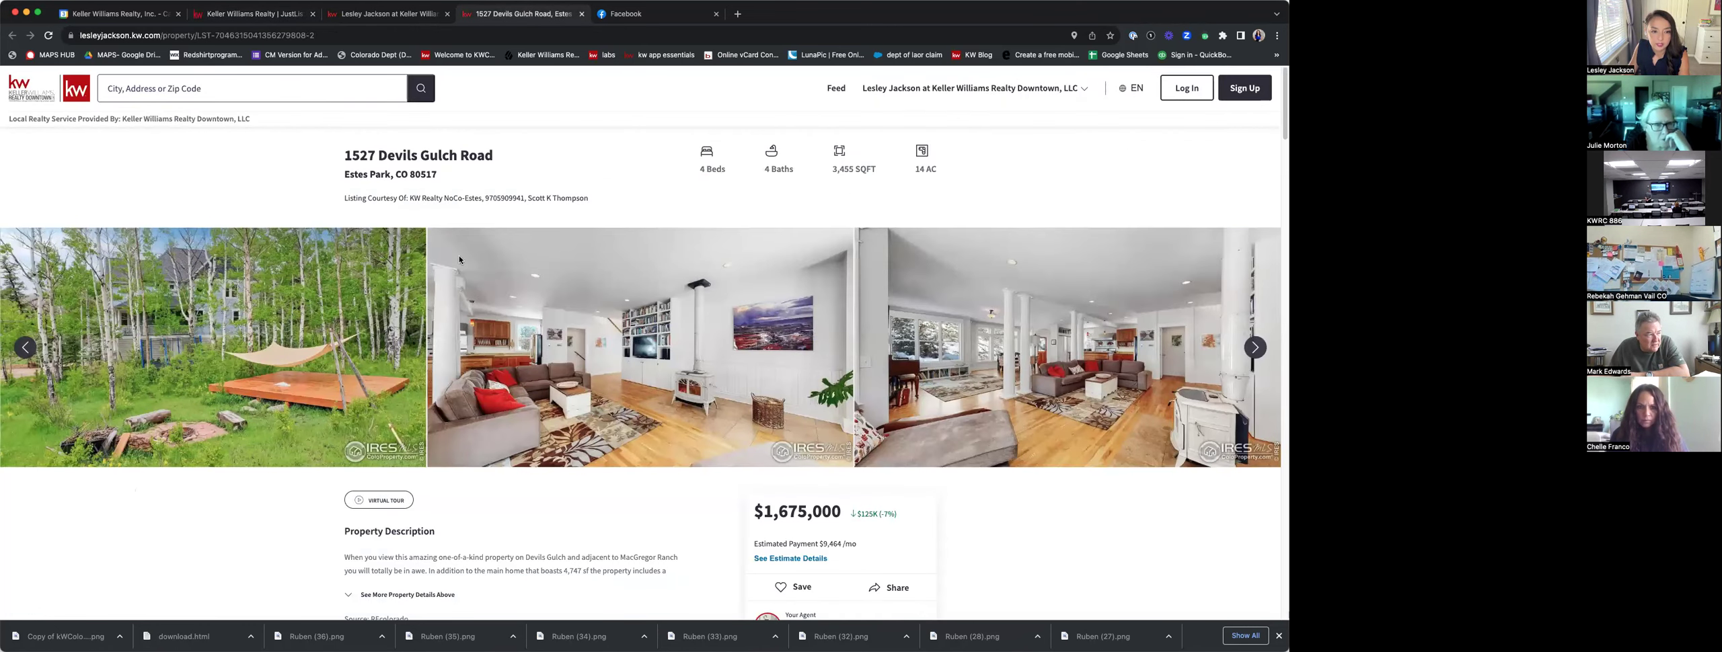
scroll(491, 276, down, 5)
click(432, 331)
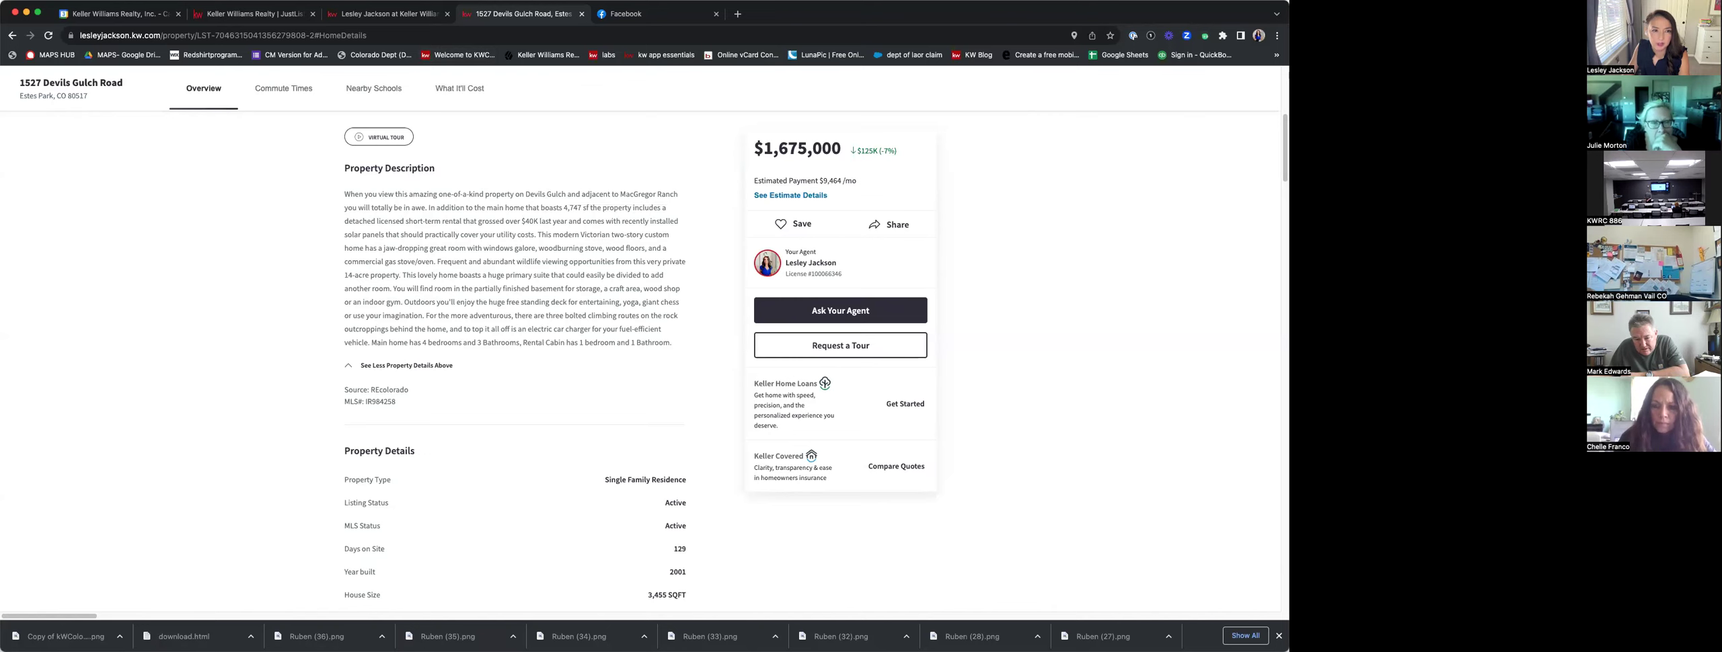
click(374, 14)
key(ctrl+shift+Tab)
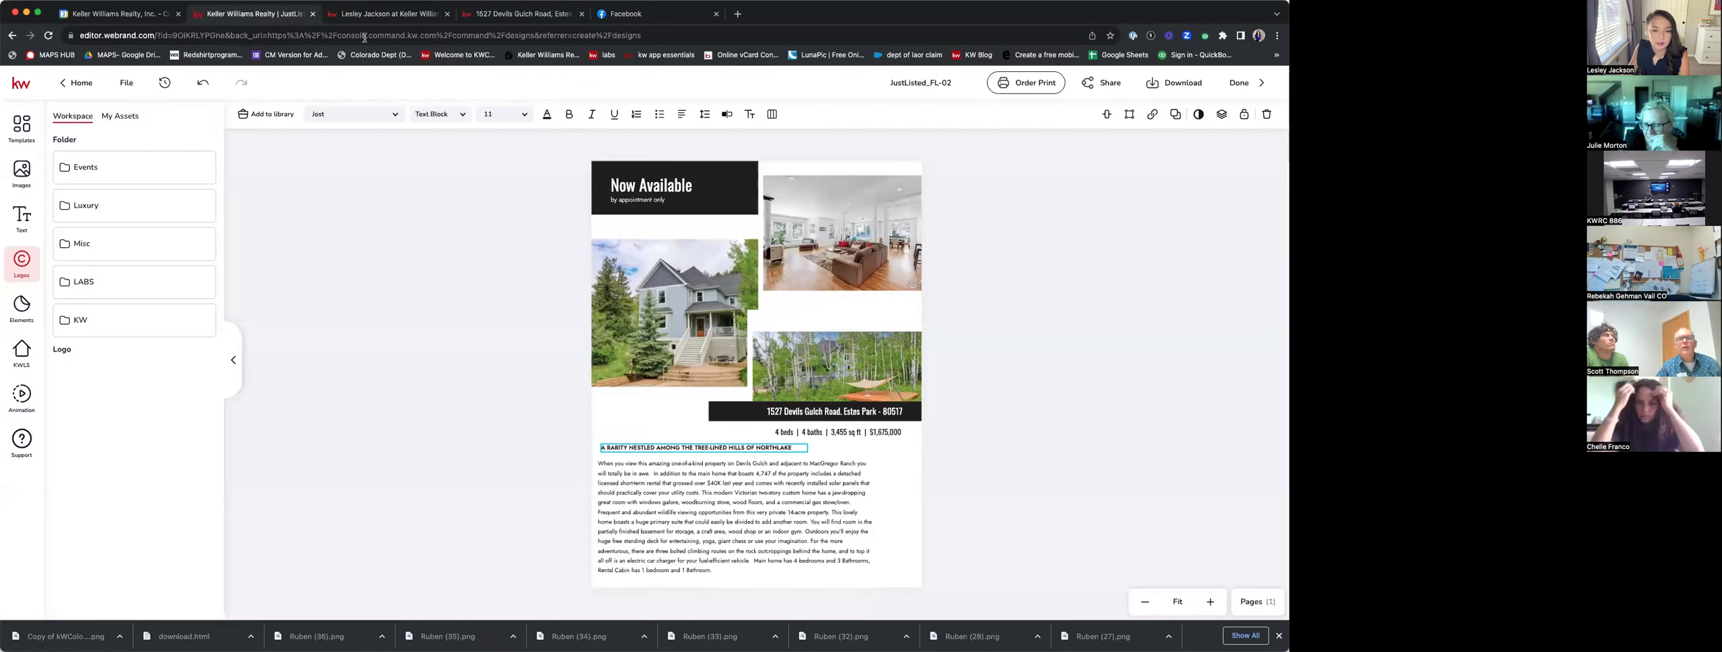
Change NORTHLAKE at the end of the headline to LUMP RIDGE.
double_click(767, 447)
text(L)
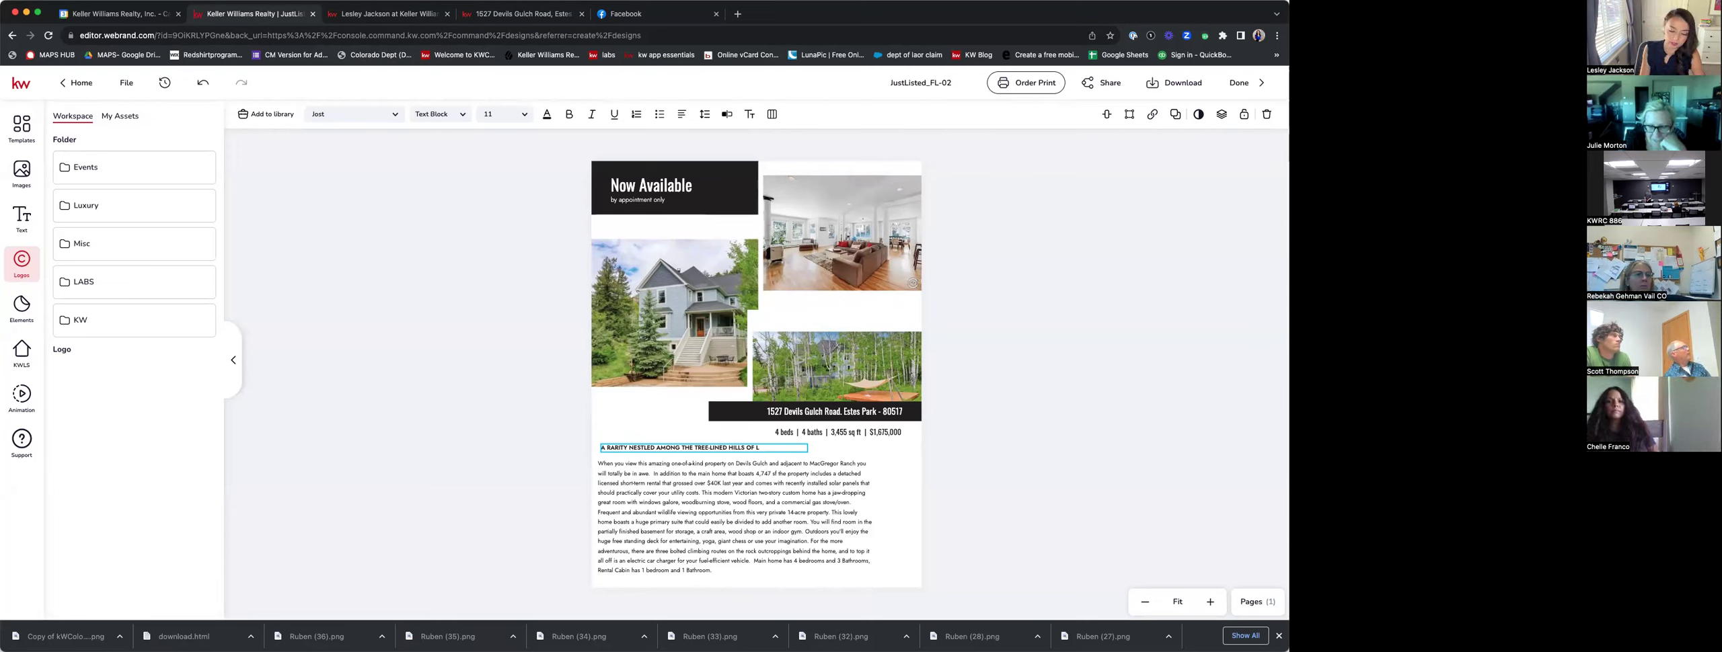
key(BackSpace)
text(UM)
text(LUMP)
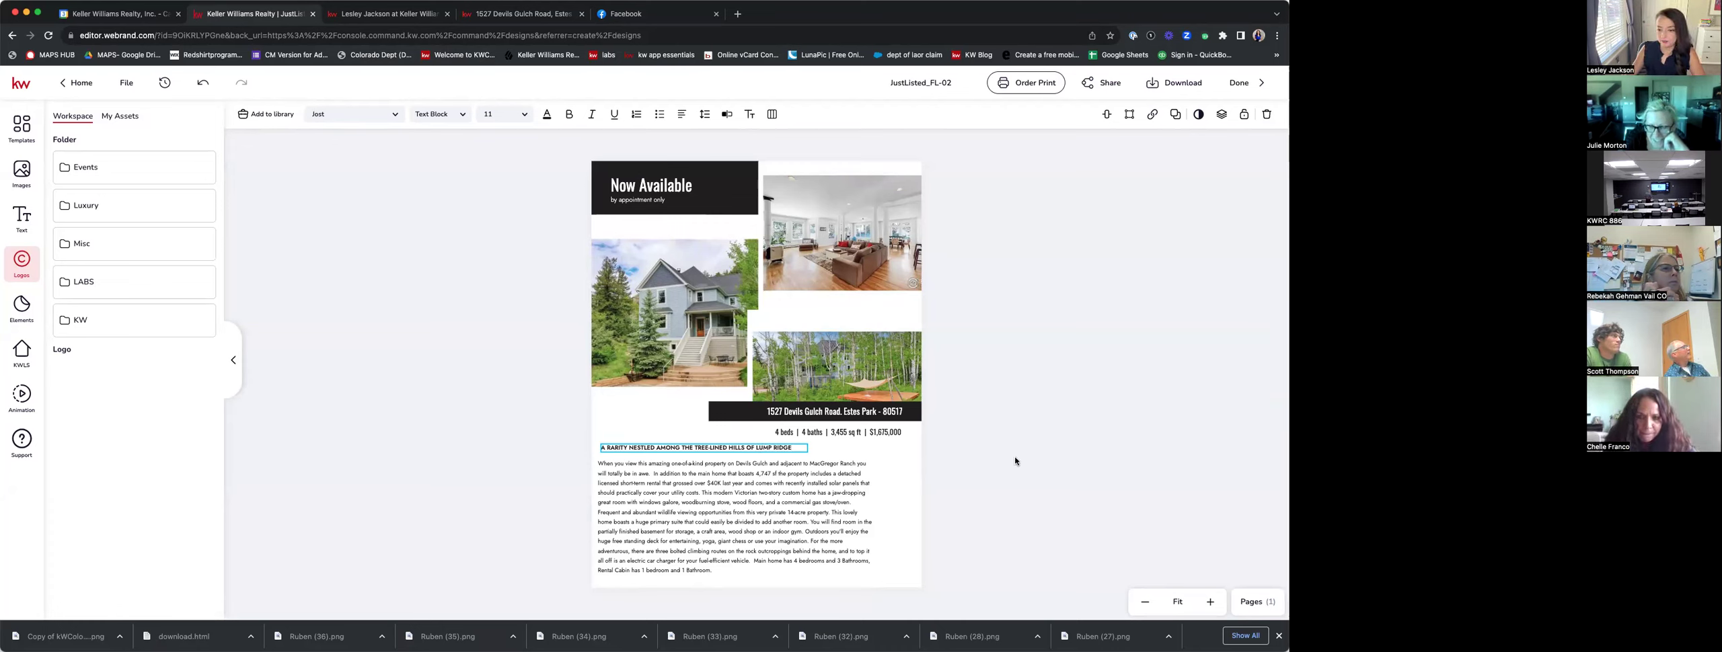
Nudge the description block up and right and narrow it from the right.
click(892, 512)
click(833, 517)
double_click(861, 512)
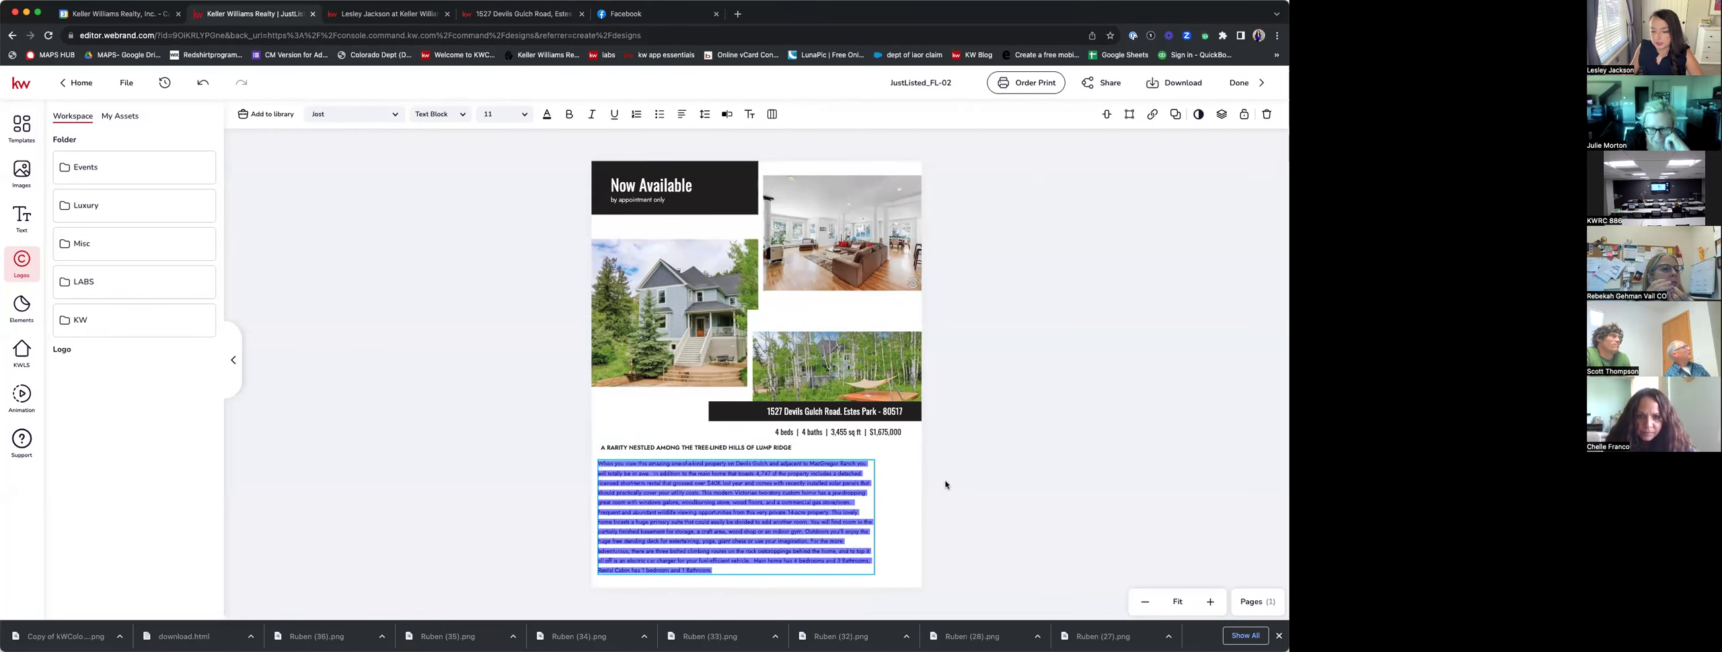
key(Escape)
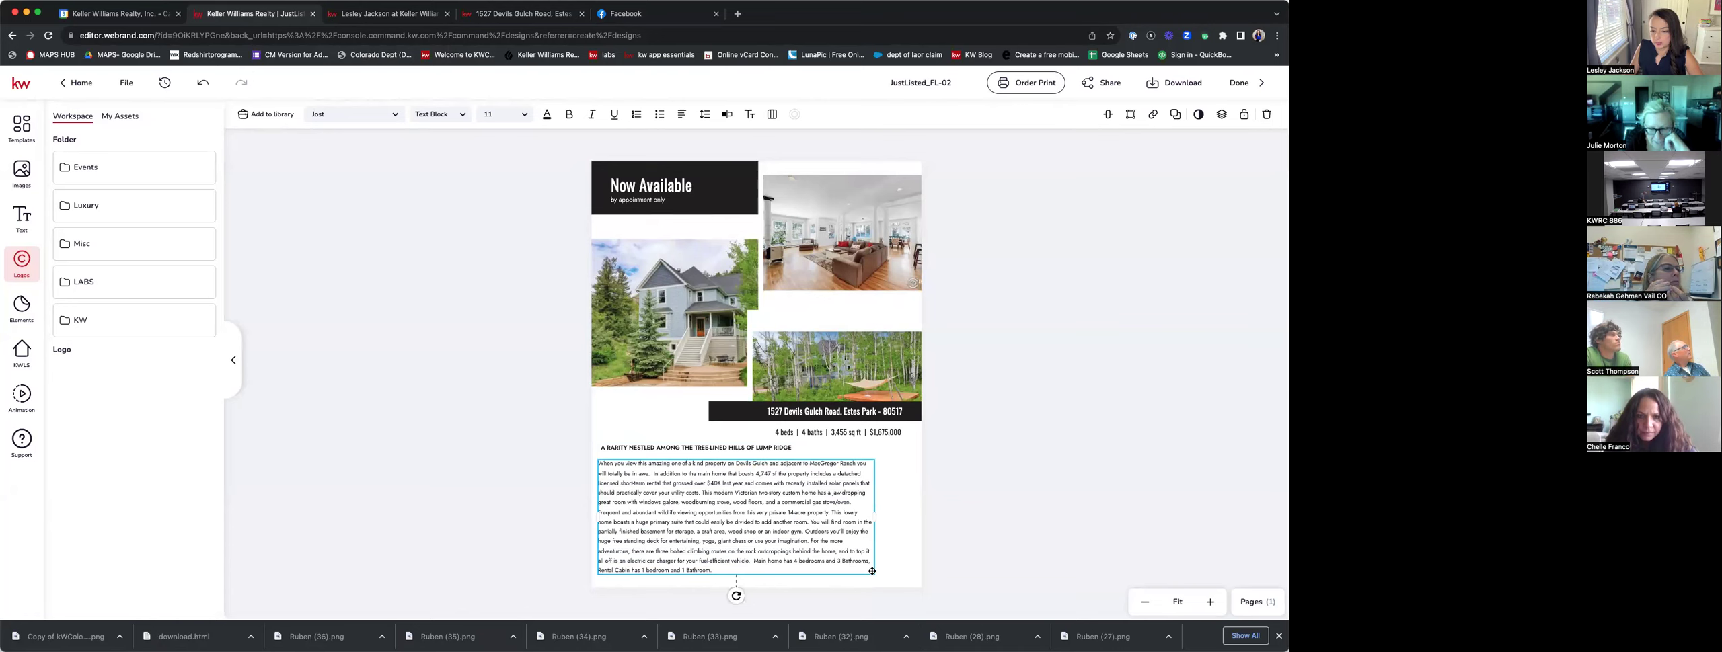
drag(866, 566, 878, 565)
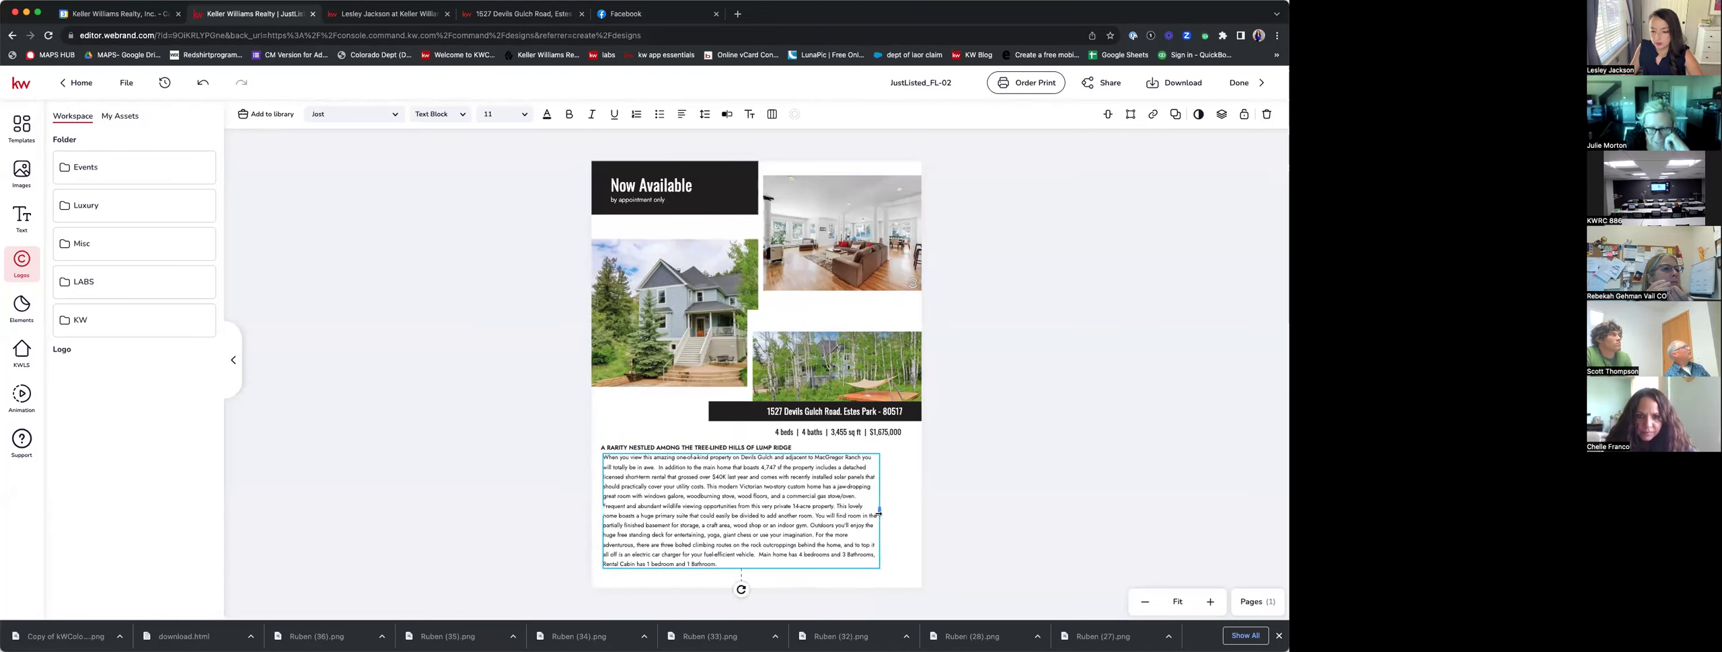
mouse_move(878, 514)
mouse_down()
mouse_move(834, 520)
mouse_move(862, 516)
mouse_up()
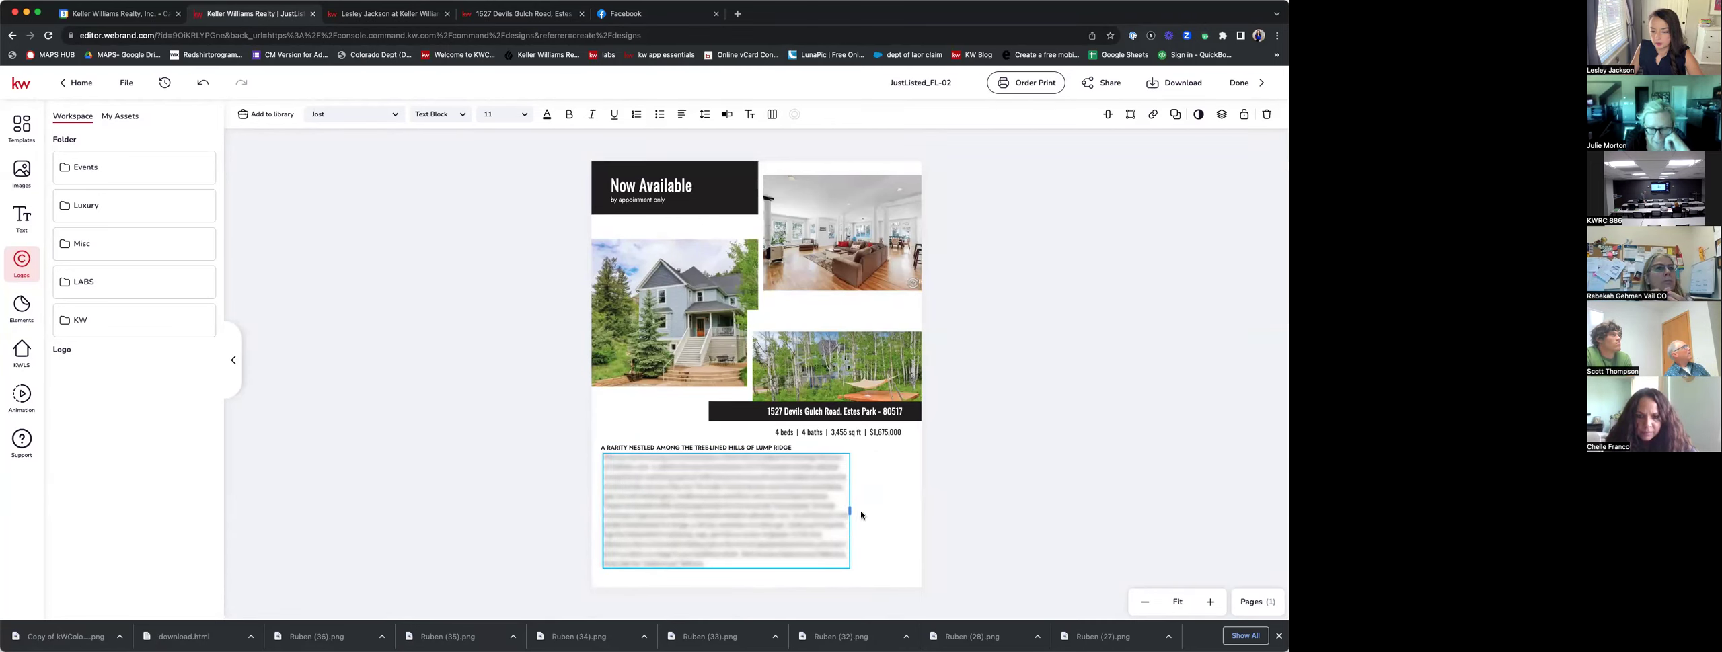
click(1020, 470)
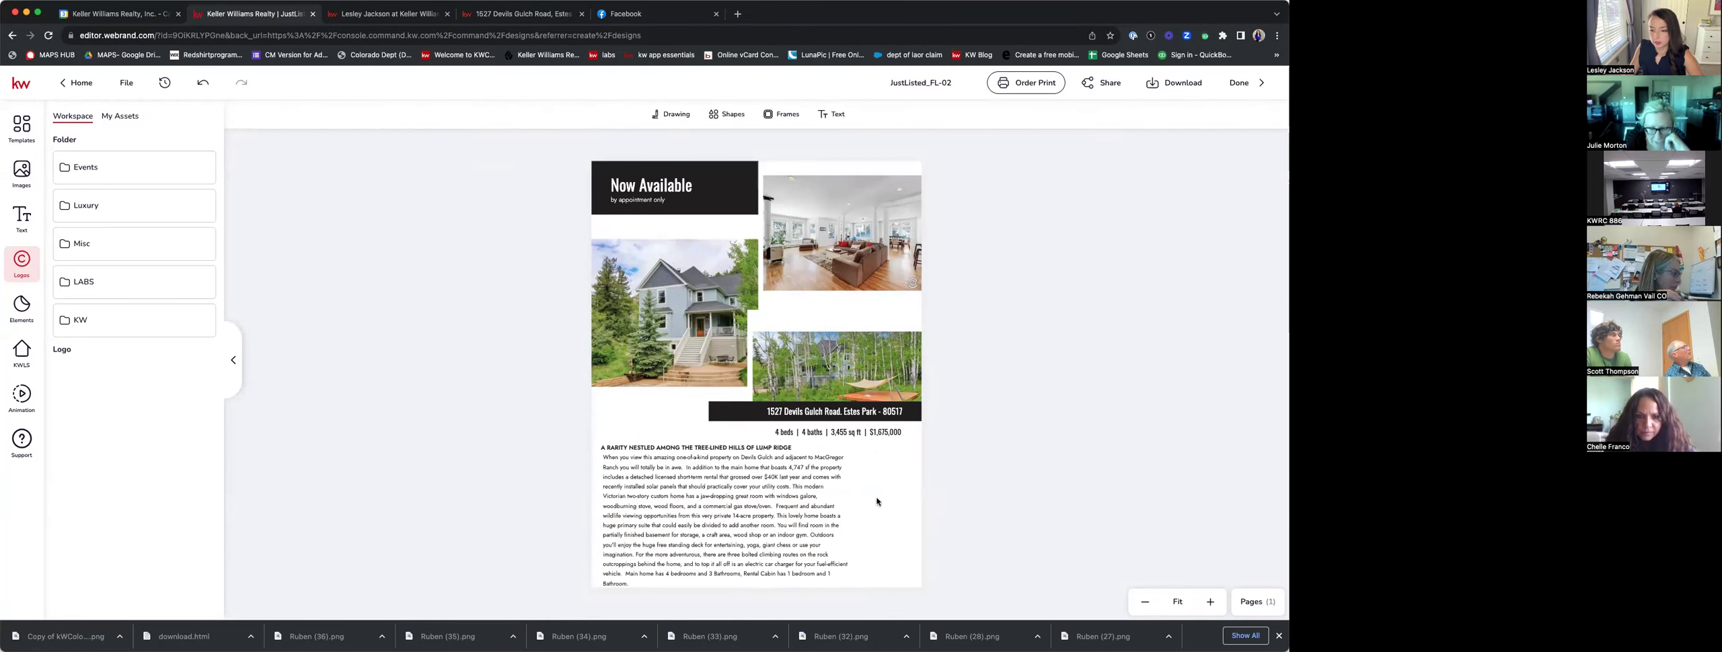
Fully justify the description text and move it and its heading up slightly.
click(780, 514)
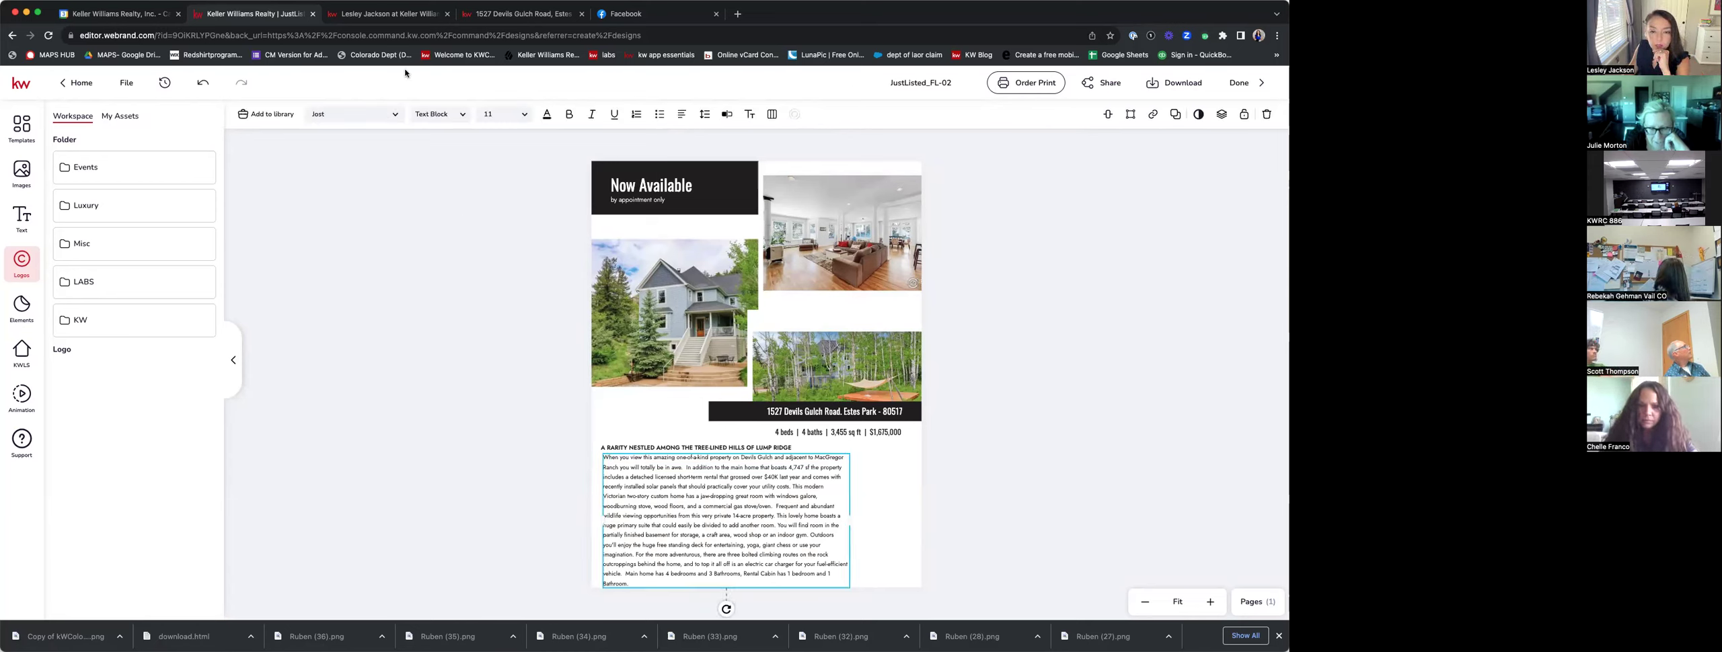
click(682, 115)
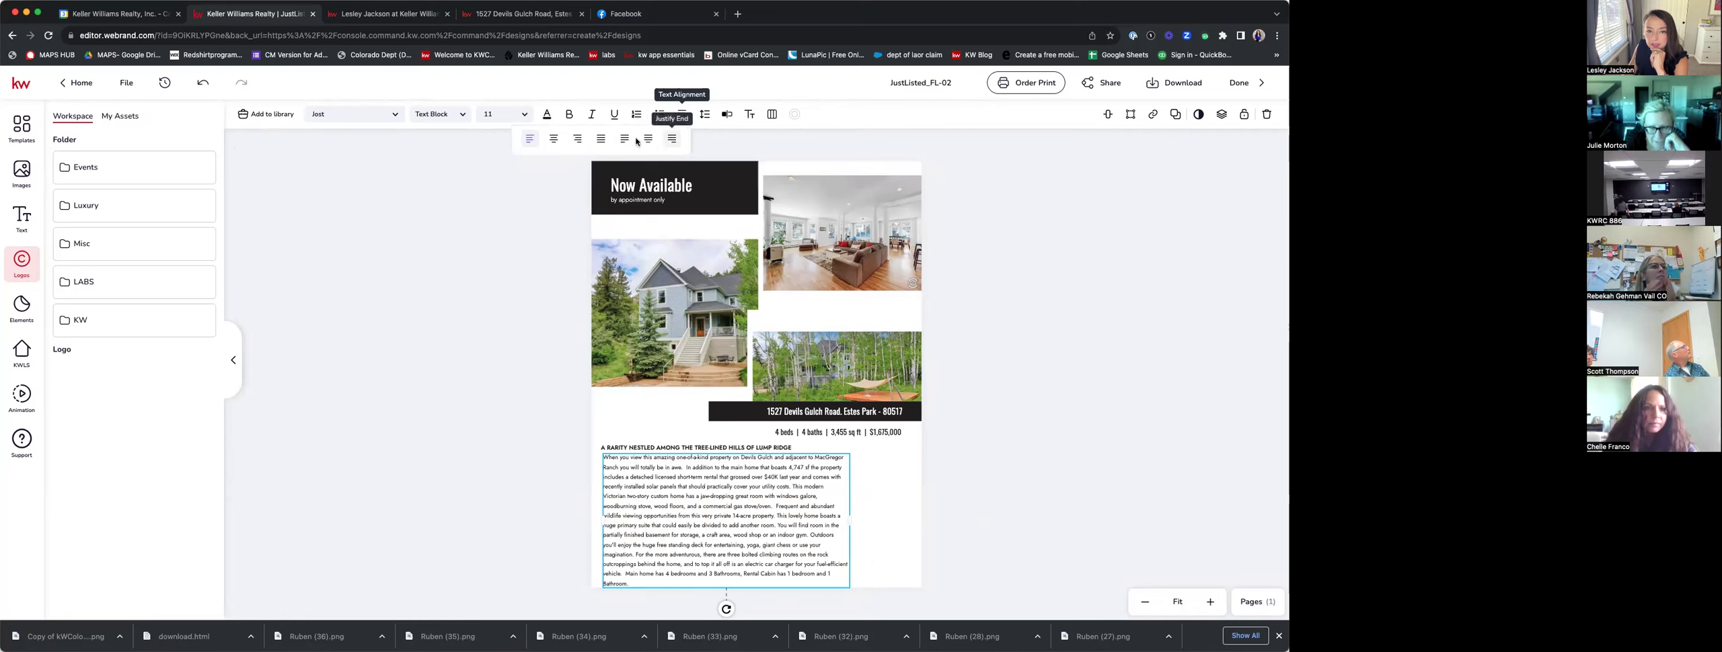
click(602, 139)
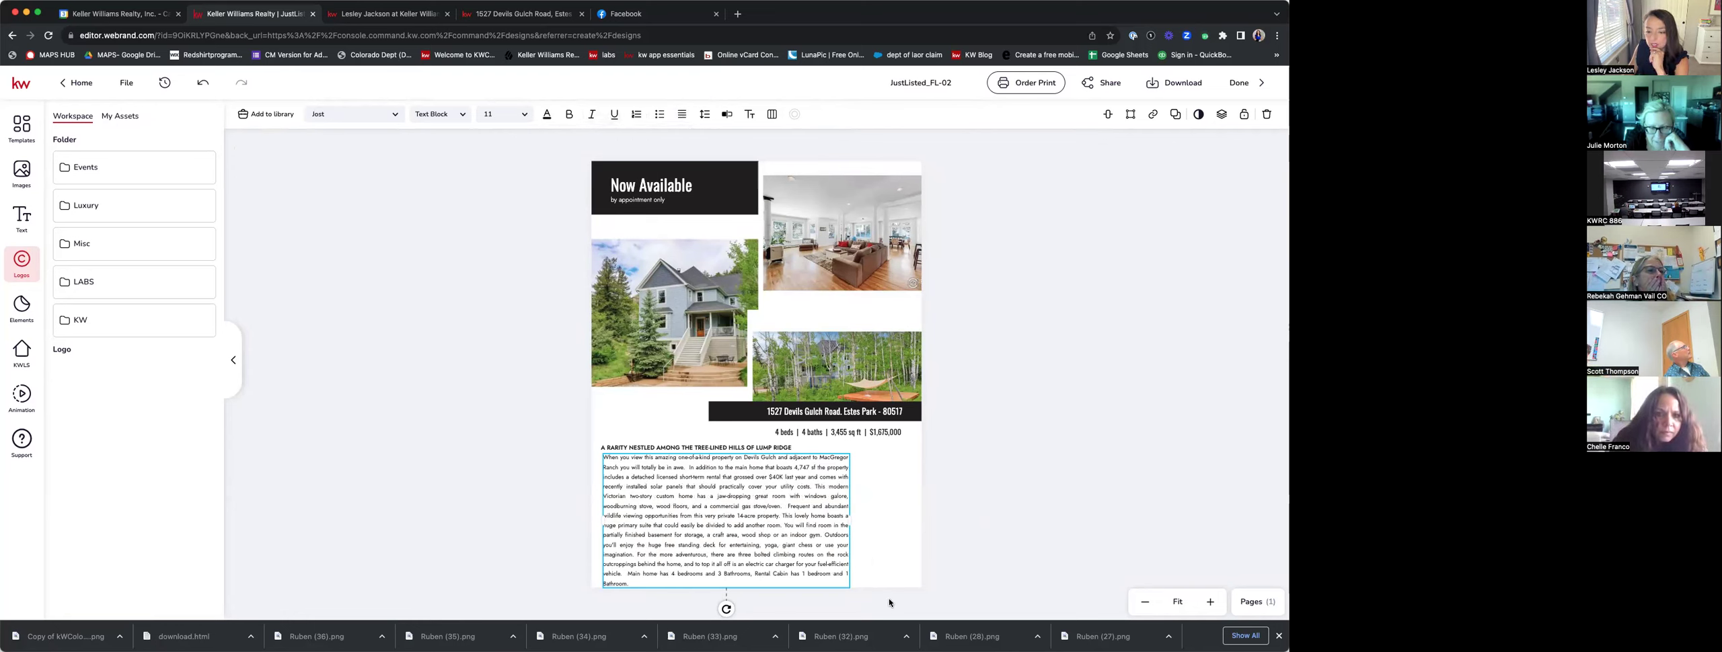
drag(721, 450, 722, 442)
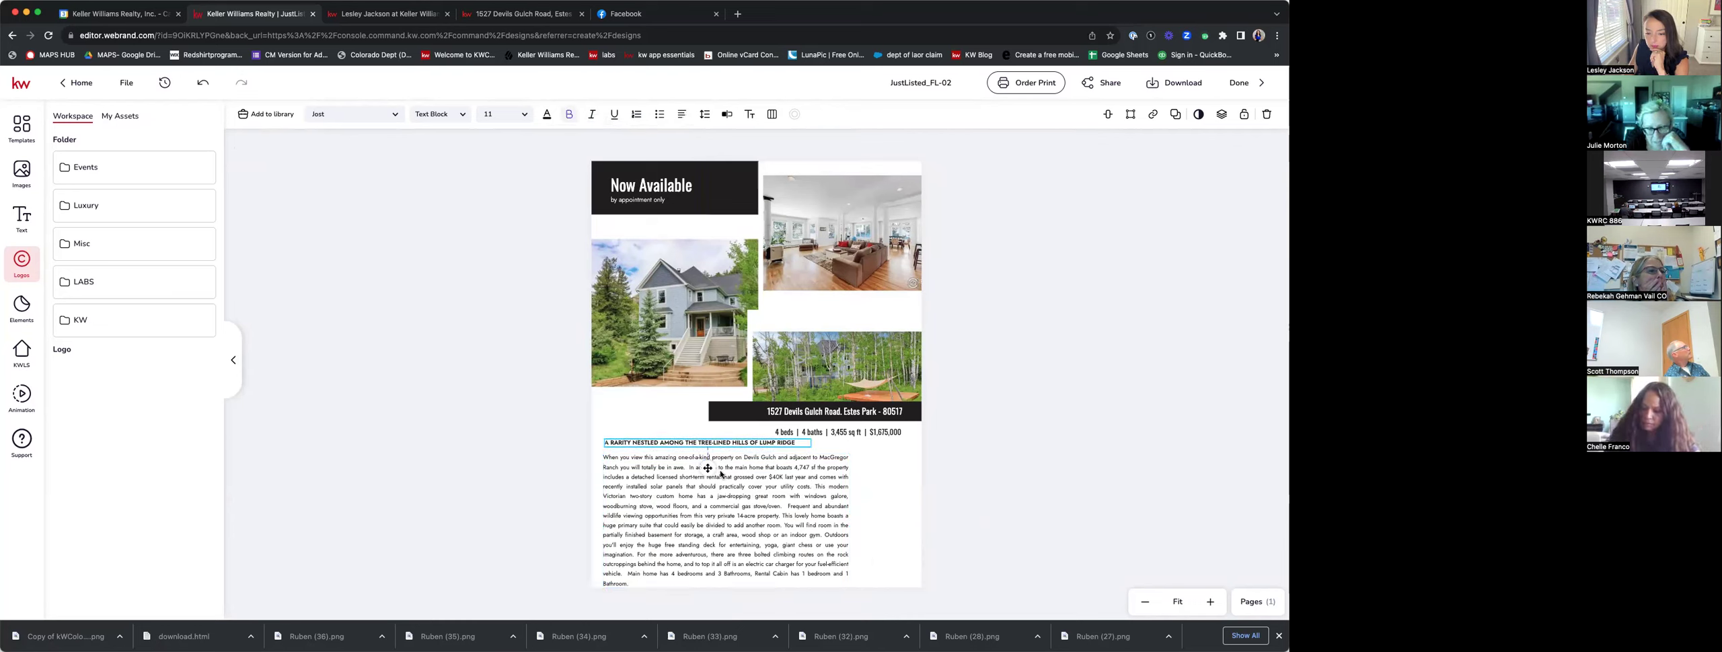
drag(719, 494, 721, 495)
Delete the final bedroom-count sentence so the description ends with the electric car charger.
click(627, 569)
drag(630, 569, 719, 594)
key(BackSpace)
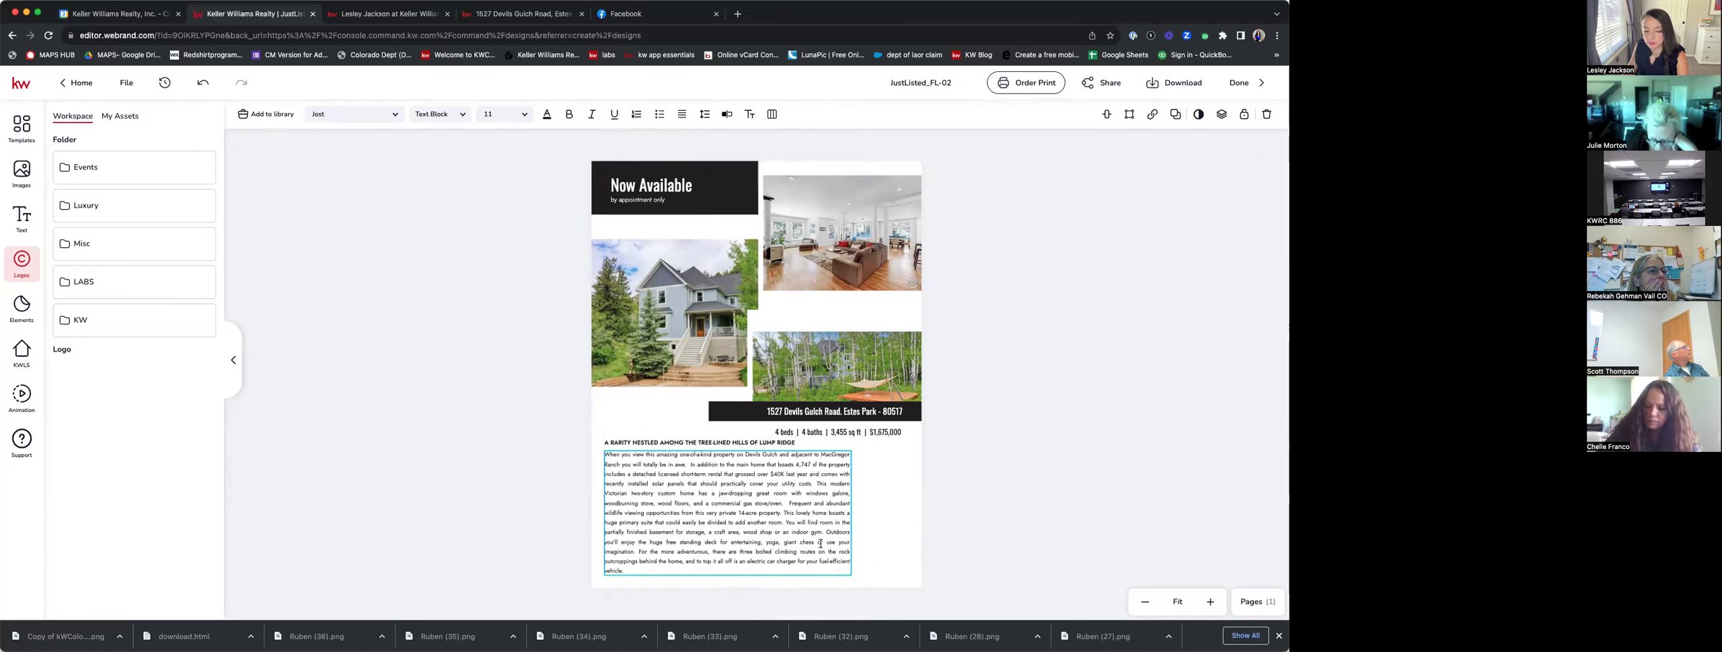
click(1011, 417)
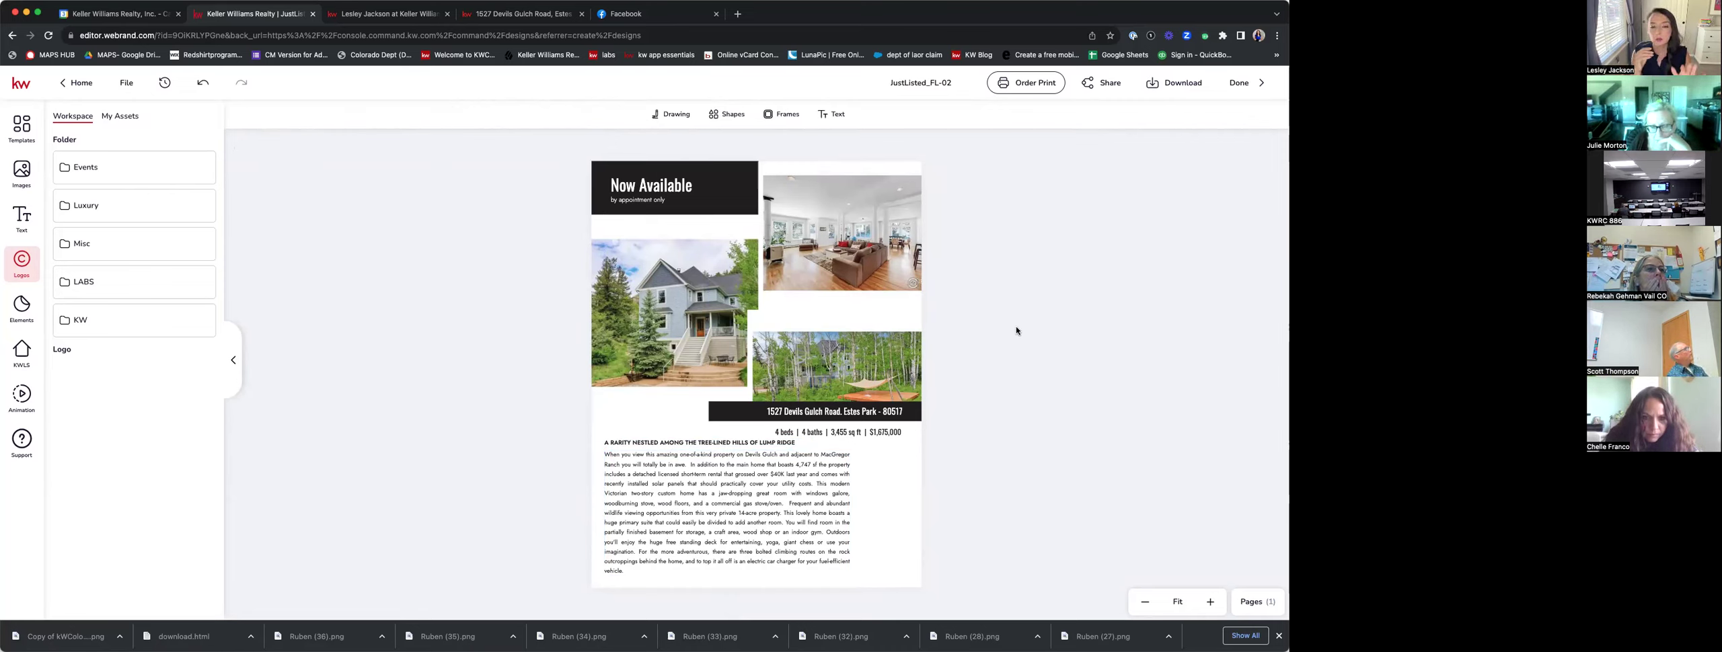
Change the 'Now Available' heading to 'JUST LISTED!' and show the saved logo assets.
click(680, 187)
double_click(678, 185)
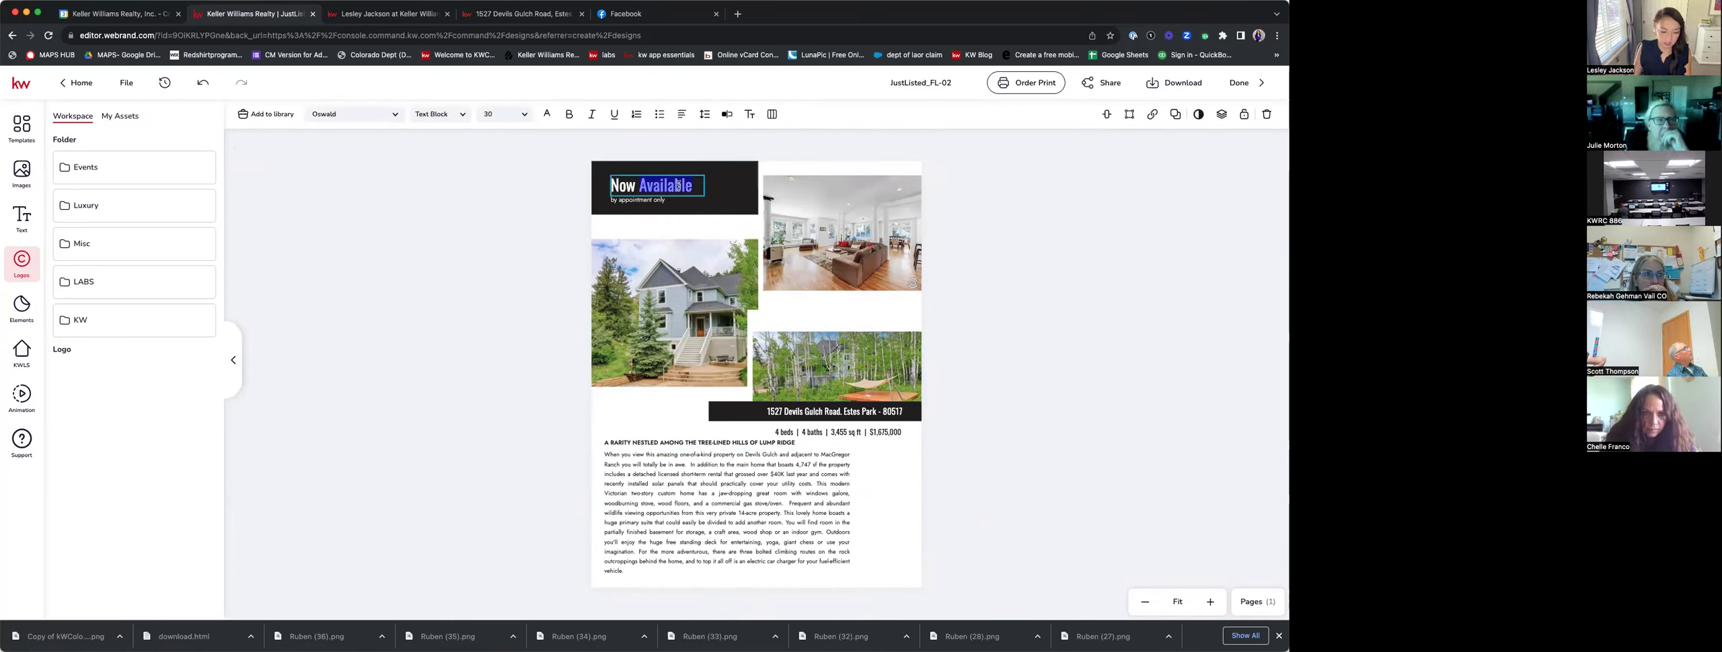
text(JUST LISTED!)
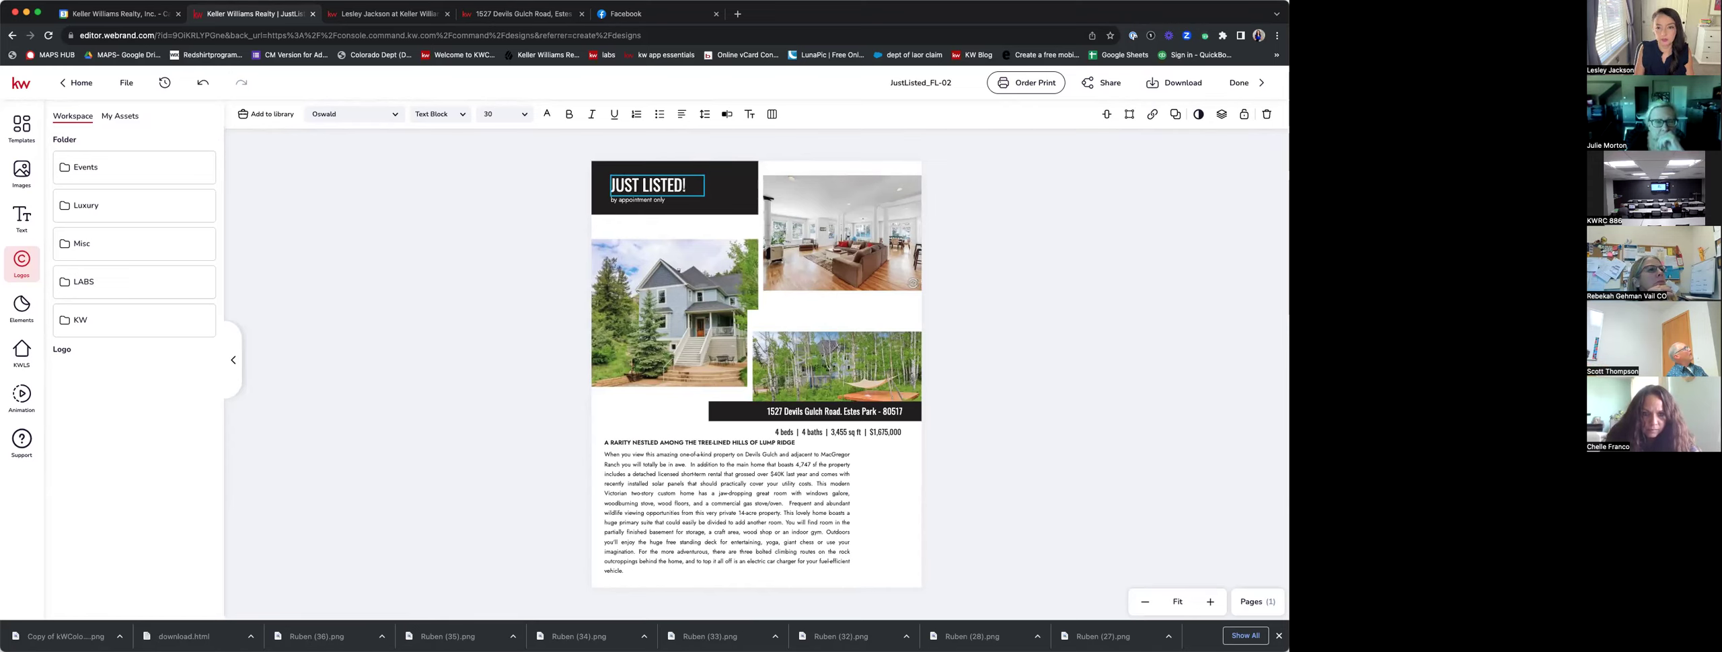
key(Escape)
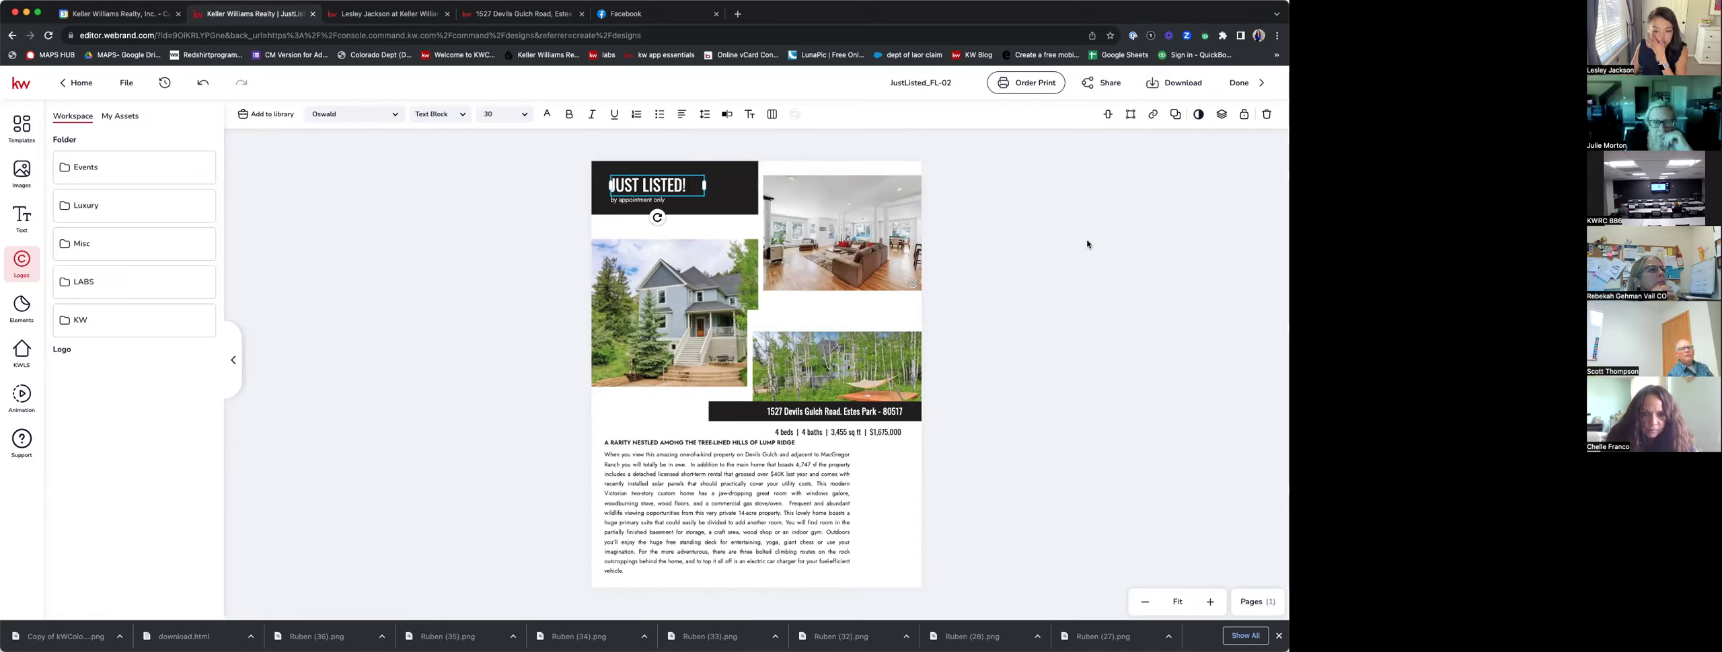
click(115, 119)
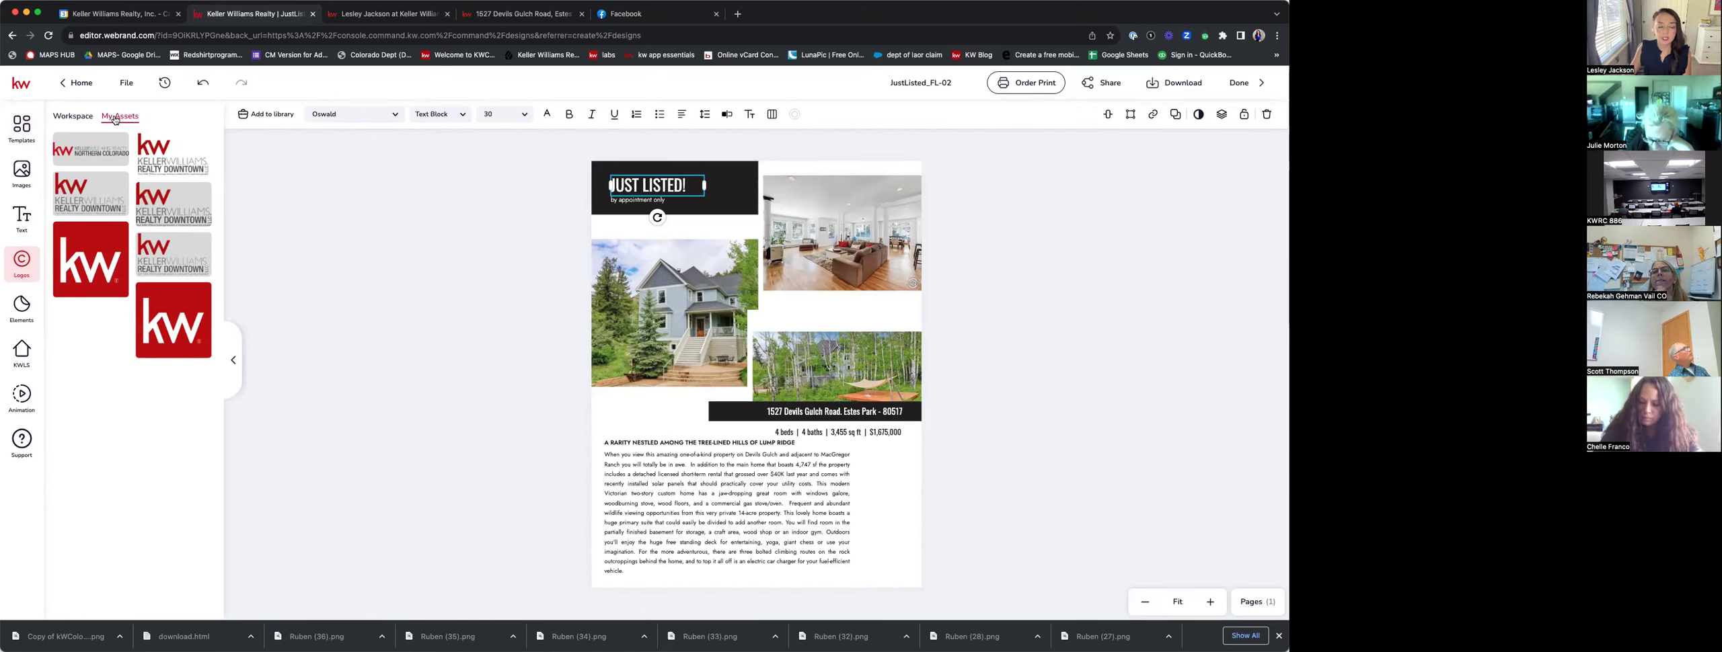
Place the KW Realty Downtown logo on the flier, shrunk small in the bottom-right corner.
click(162, 148)
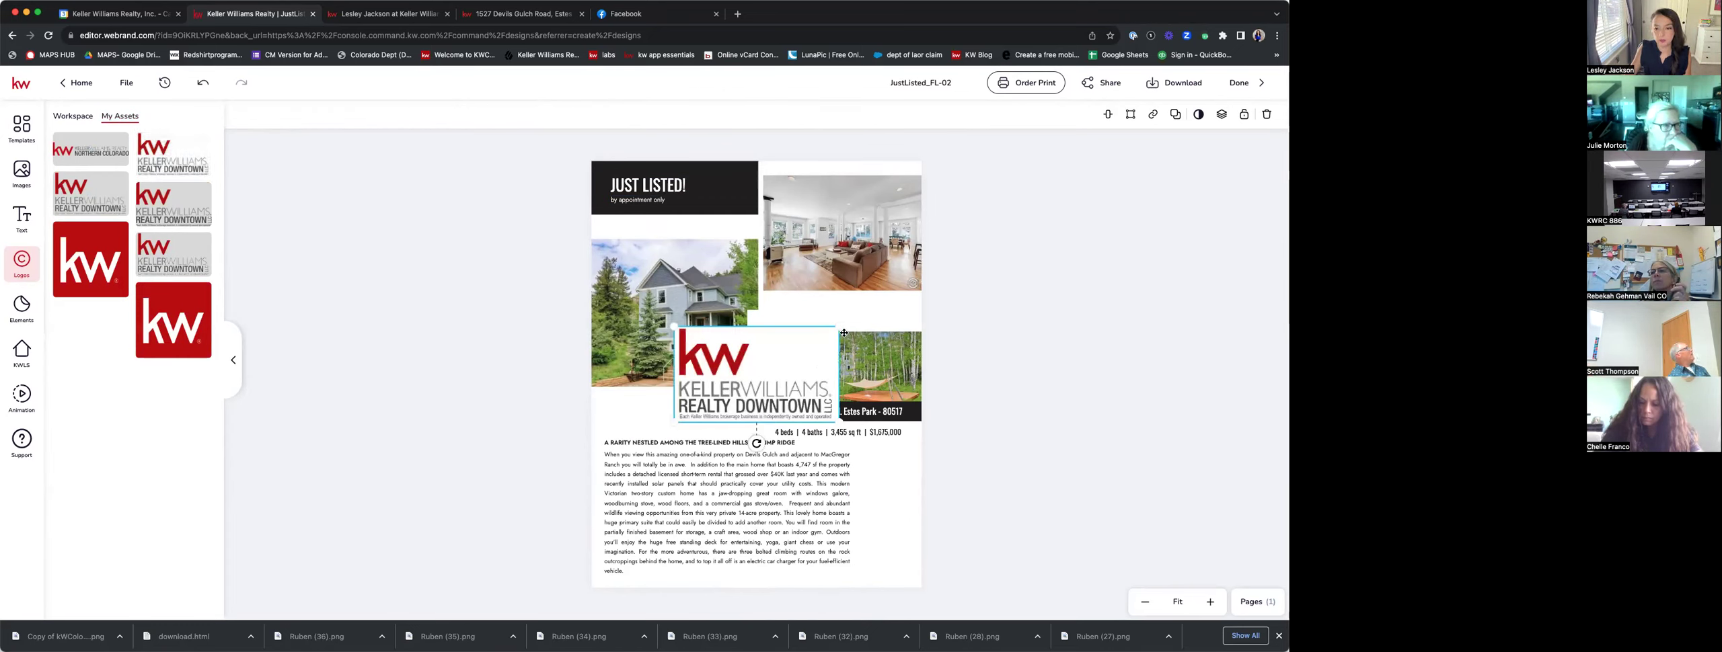
mouse_move(840, 327)
mouse_down()
mouse_move(719, 380)
mouse_move(733, 390)
mouse_move(630, 413)
mouse_move(759, 283)
mouse_move(862, 329)
mouse_move(868, 315)
mouse_move(793, 321)
mouse_move(811, 320)
mouse_move(899, 572)
mouse_up()
click(1030, 504)
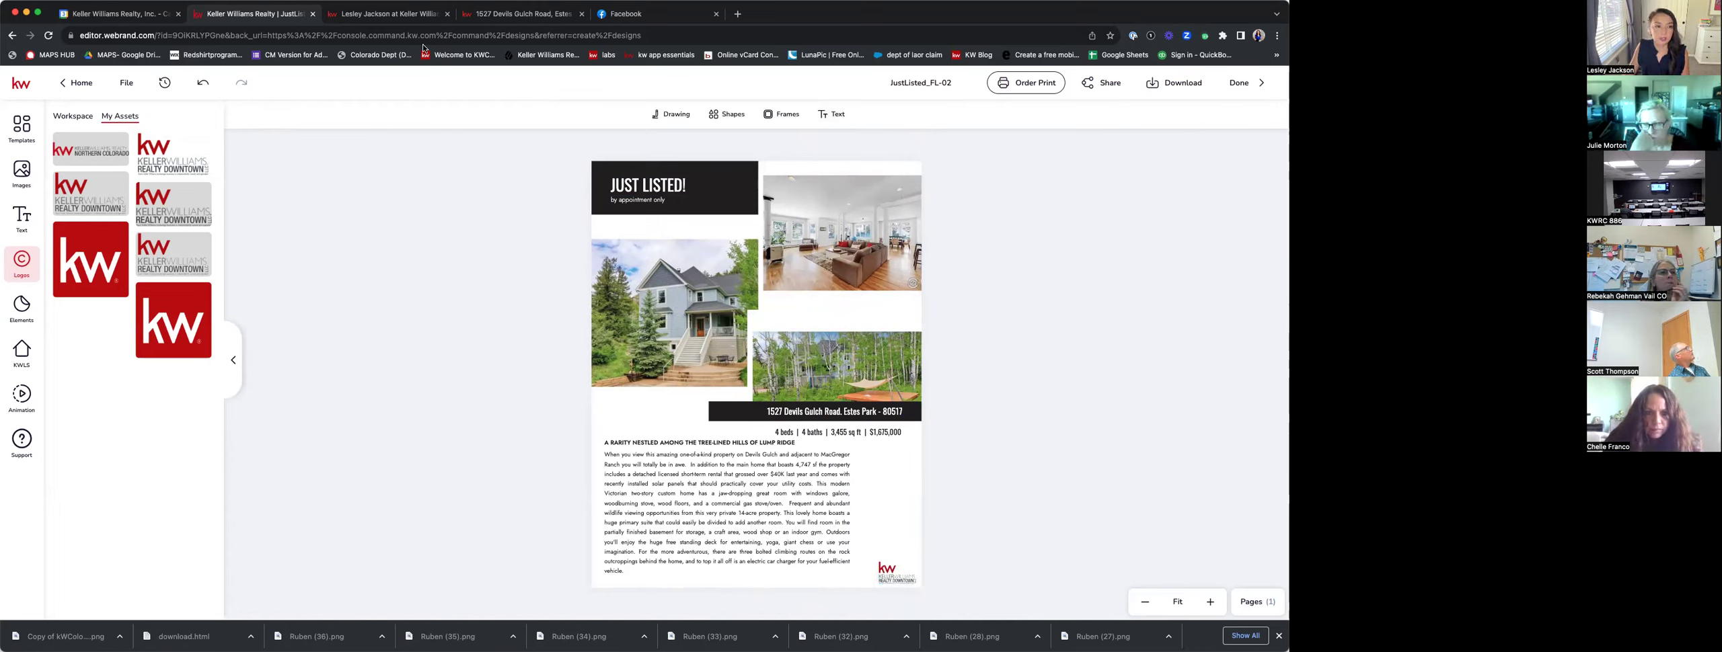
click(164, 19)
Load the agent.kw.com Command dashboard and open the Consumer section's Agent Site Pages.
click(164, 34)
text(agent)
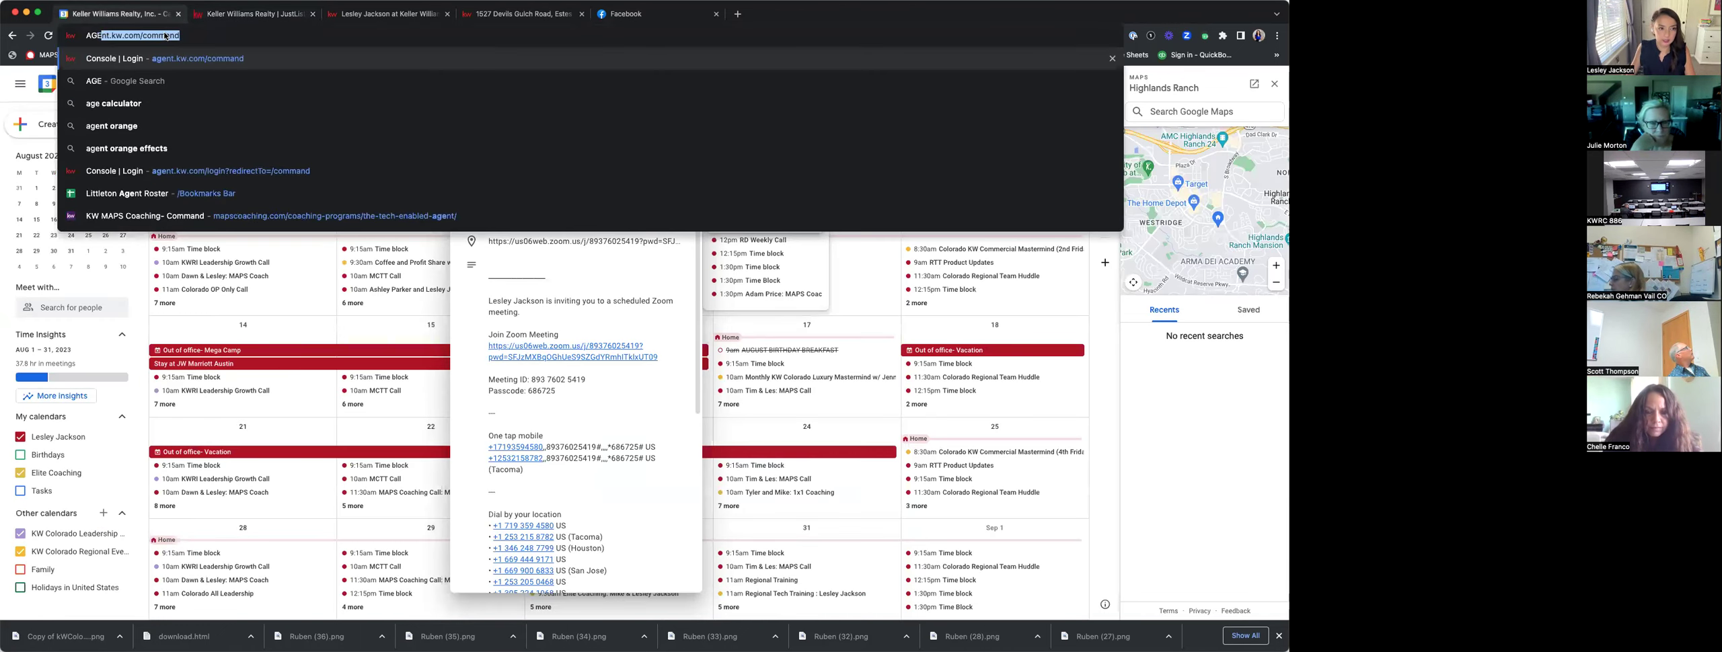
key(Return)
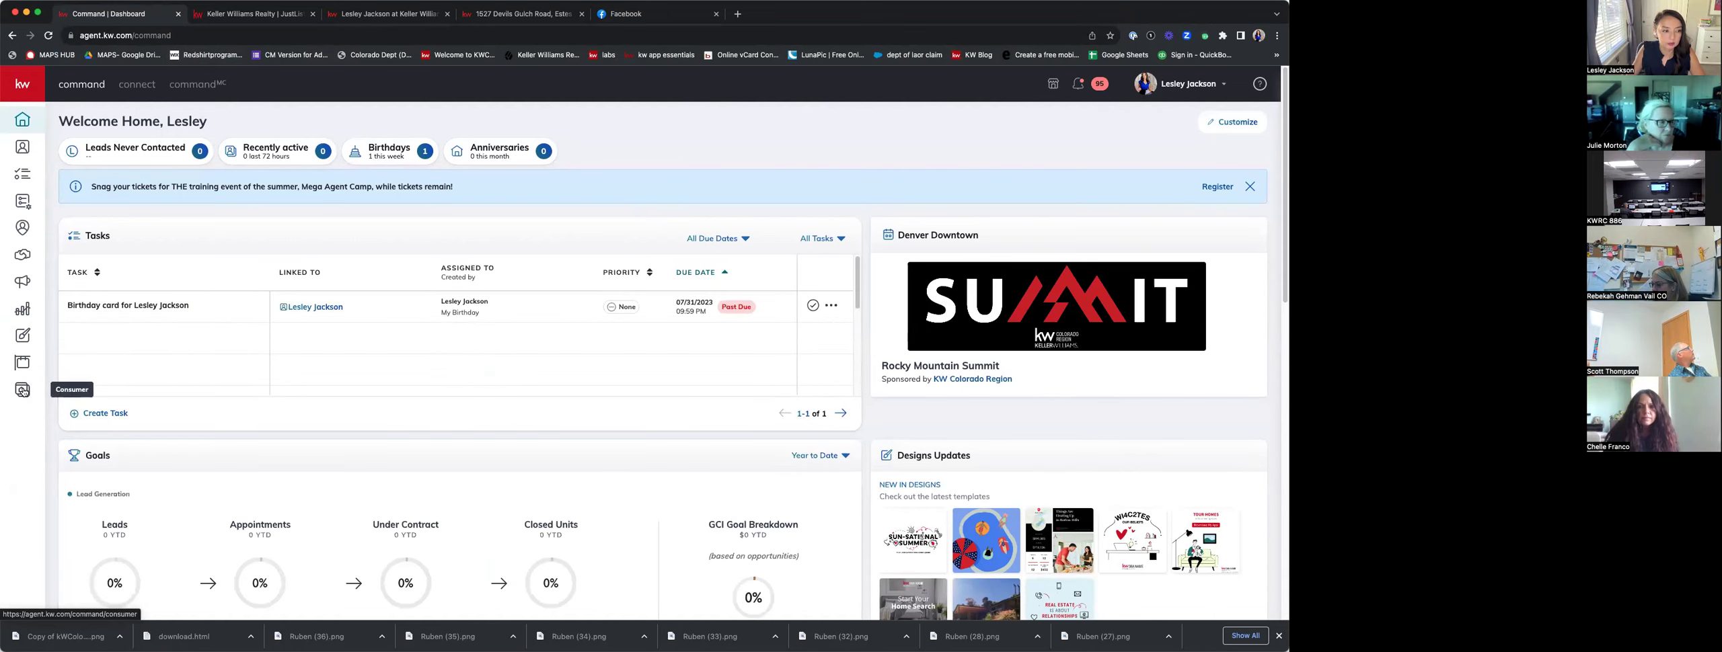
click(22, 390)
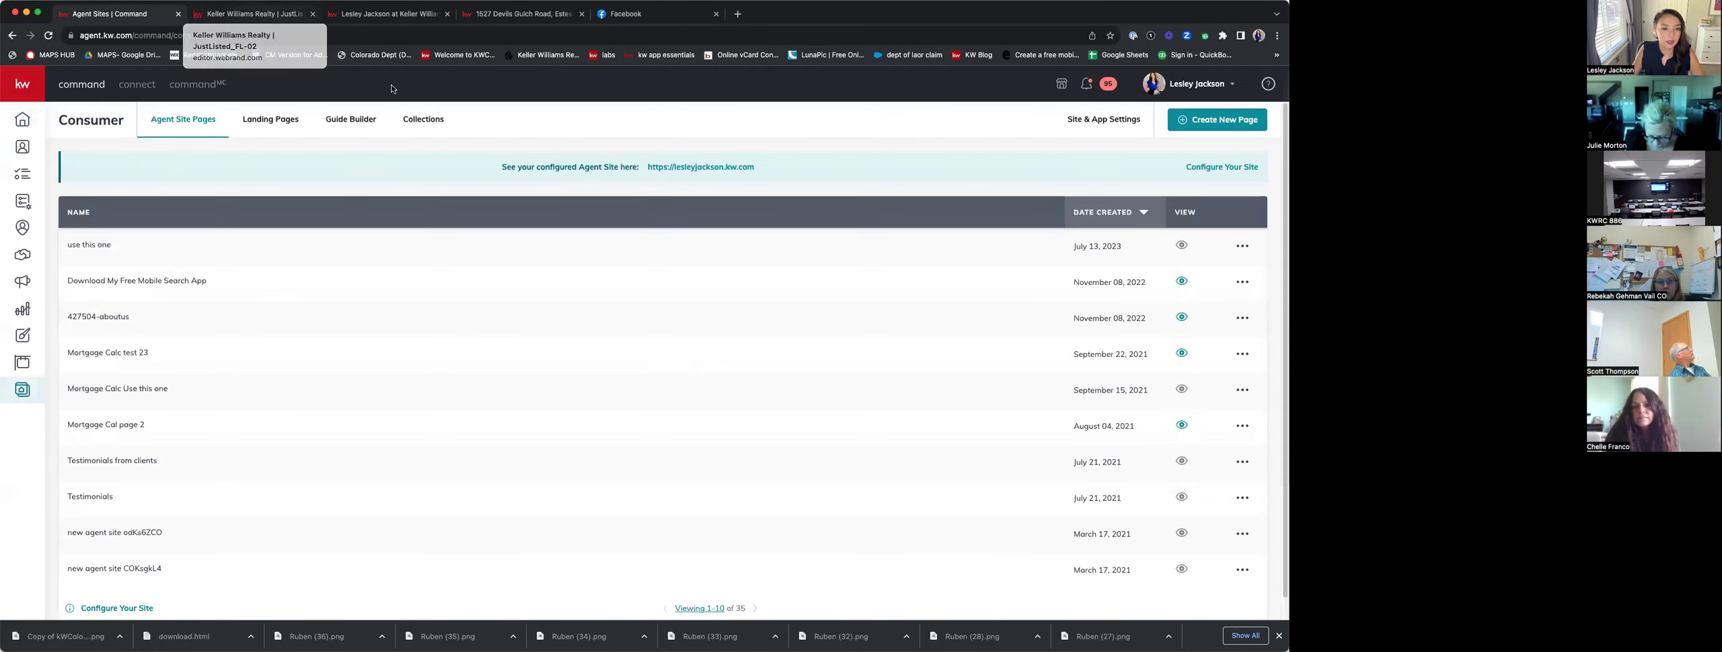
In Site & App Settings, set Registration Property Limits to No Property Viewing and save changes.
click(1120, 122)
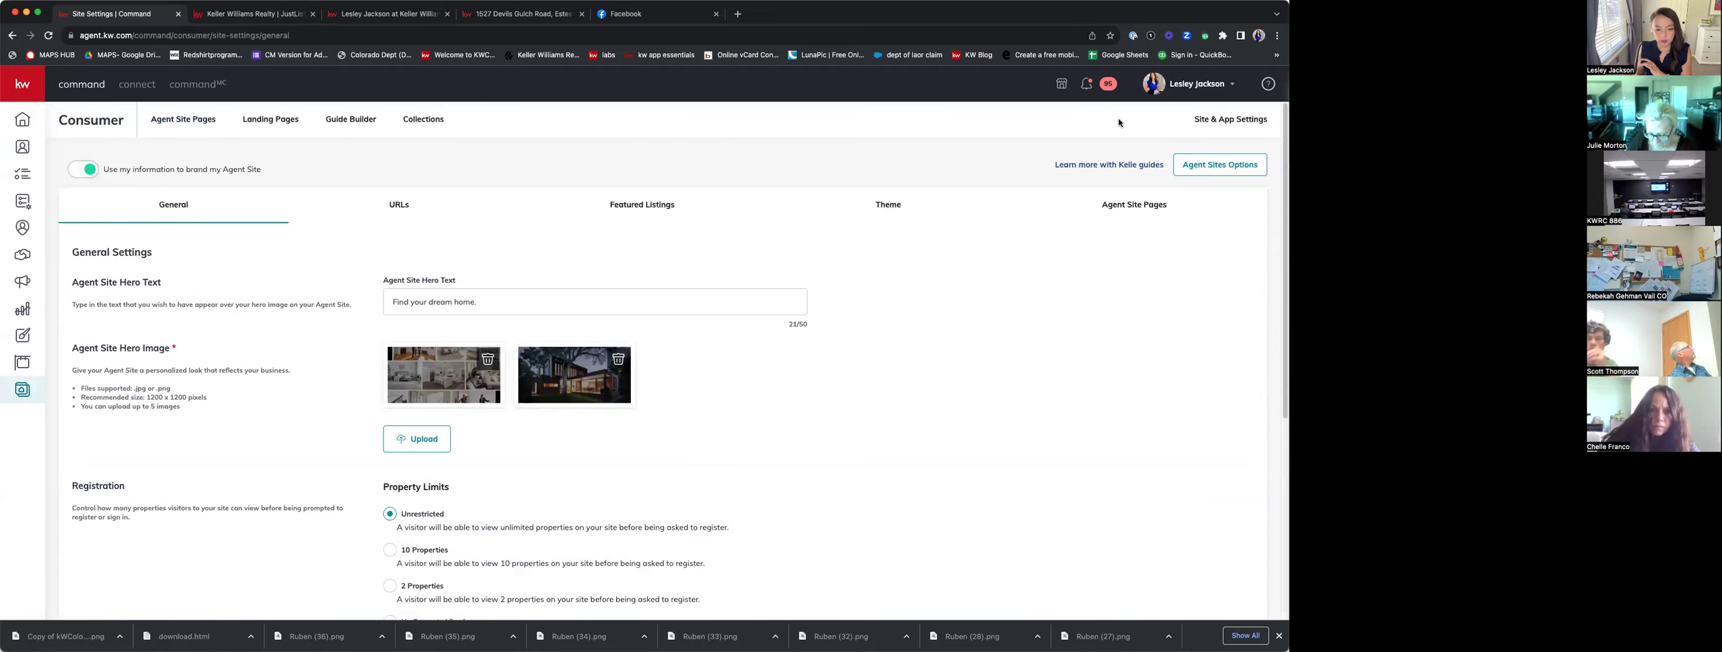
scroll(721, 288, down, 4)
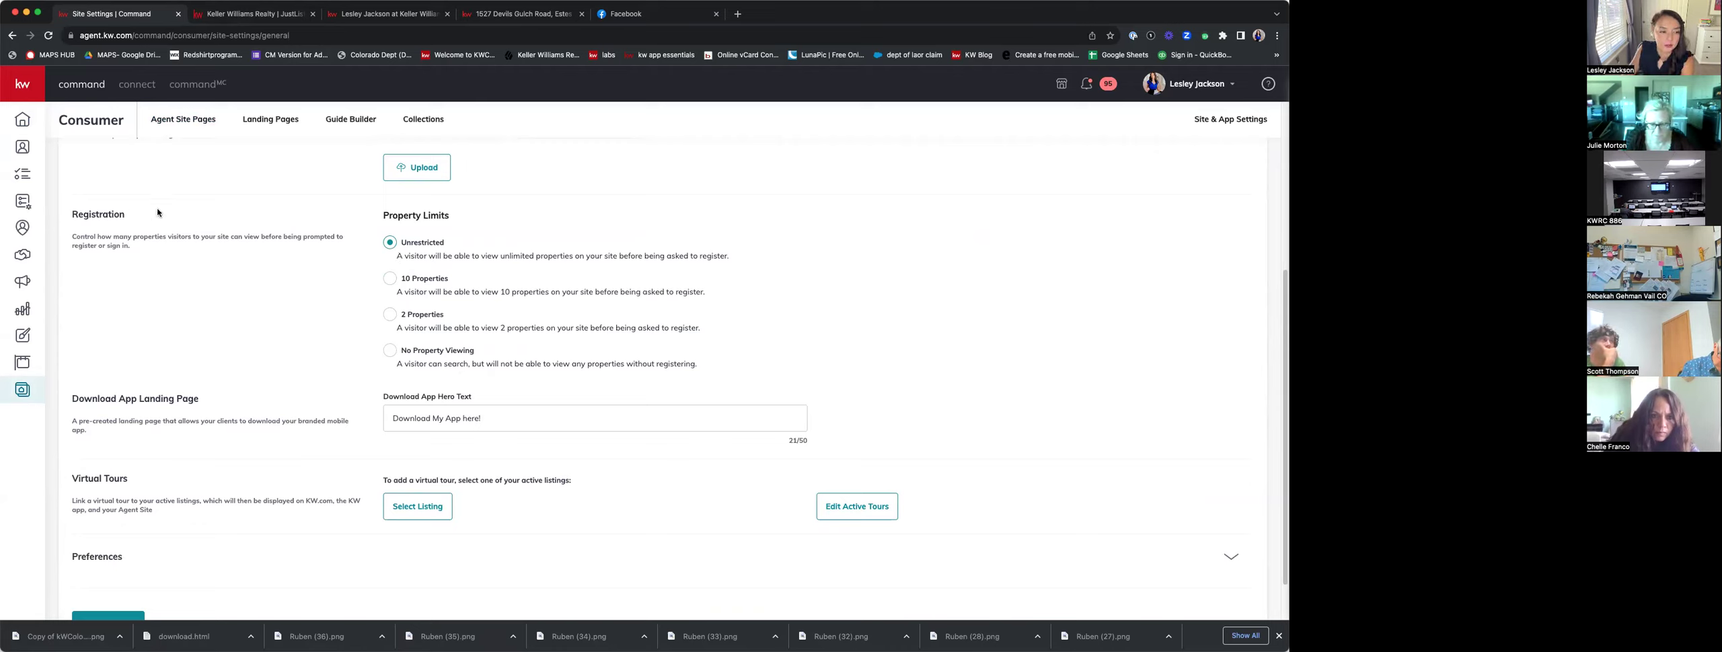
drag(125, 218, 71, 216)
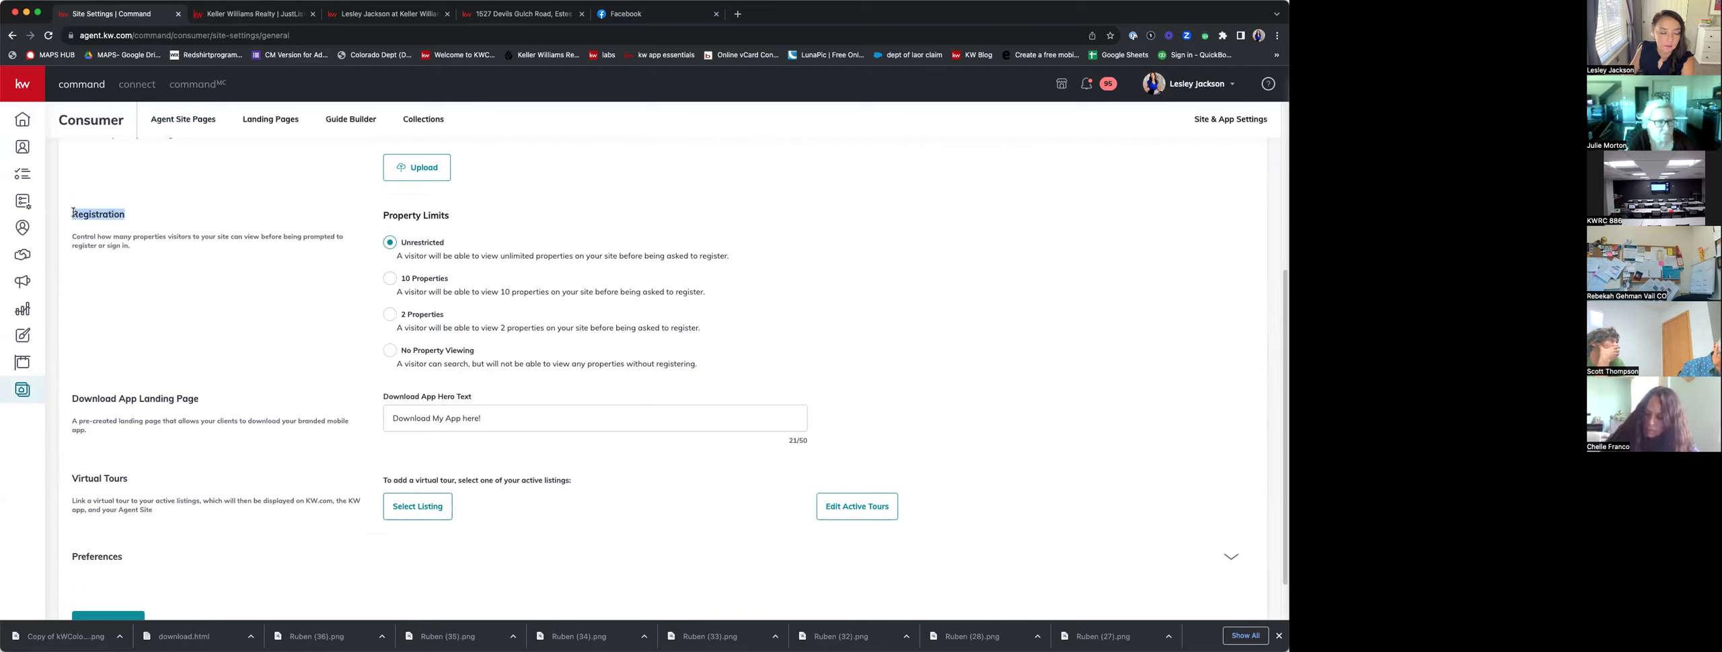
click(390, 352)
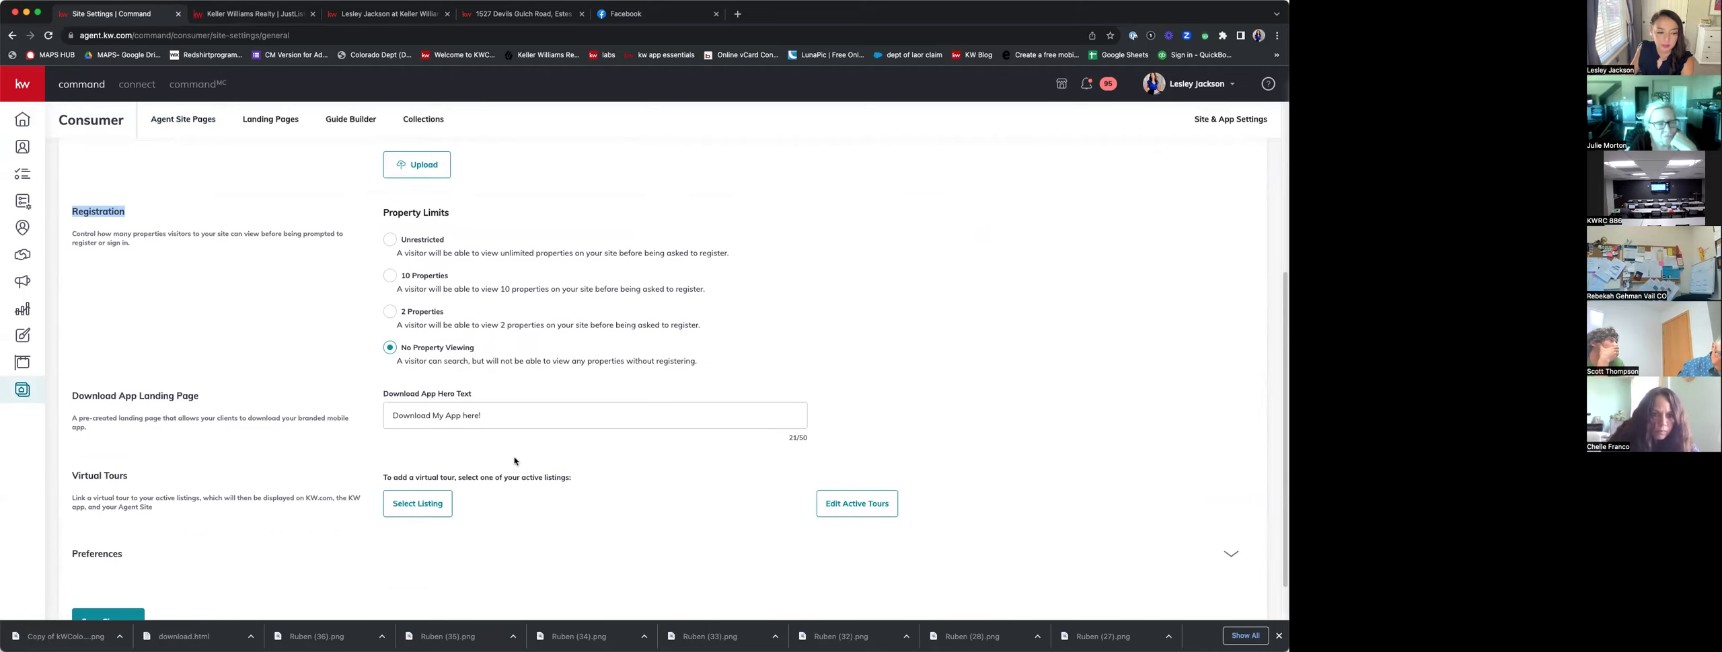
scroll(619, 453, down, 2)
click(131, 574)
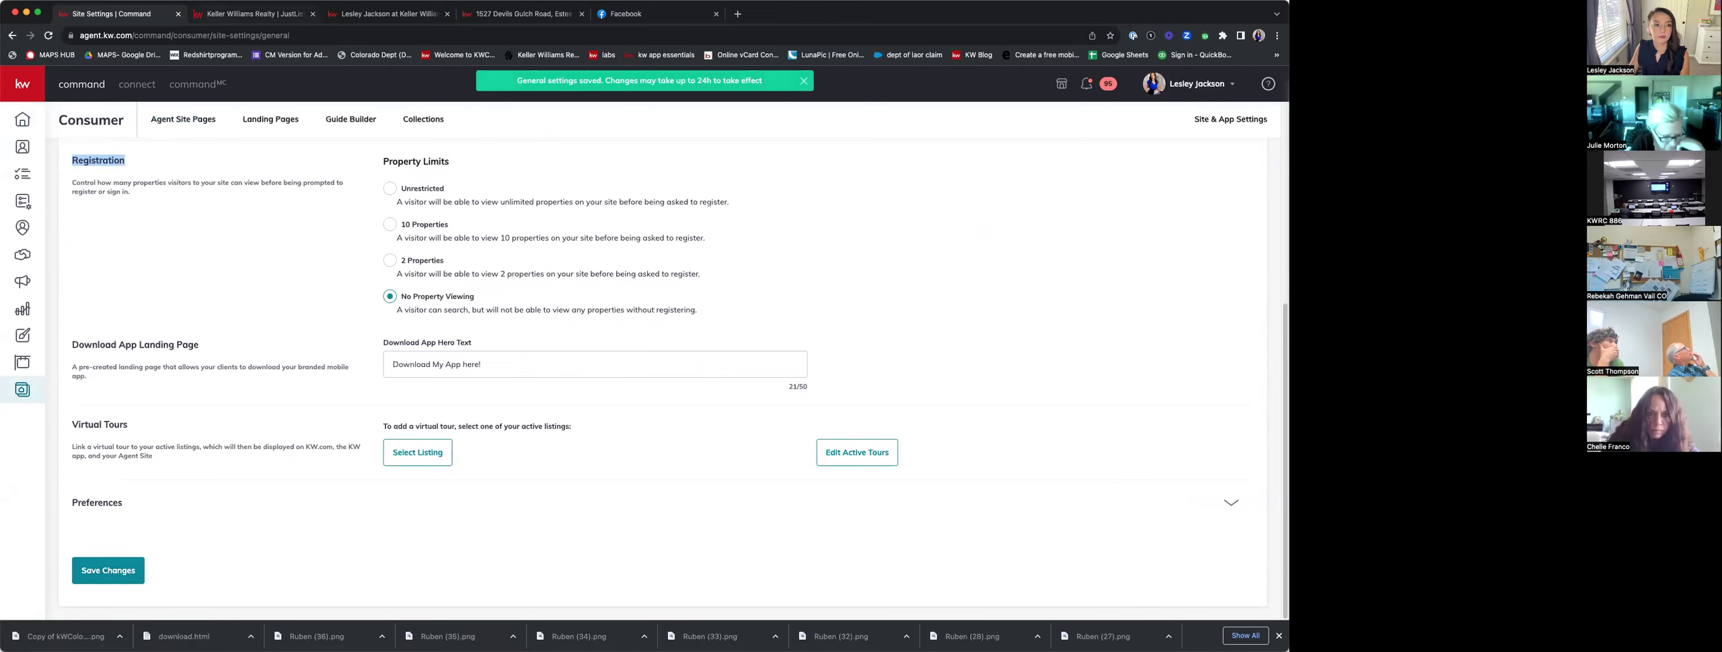
click(224, 16)
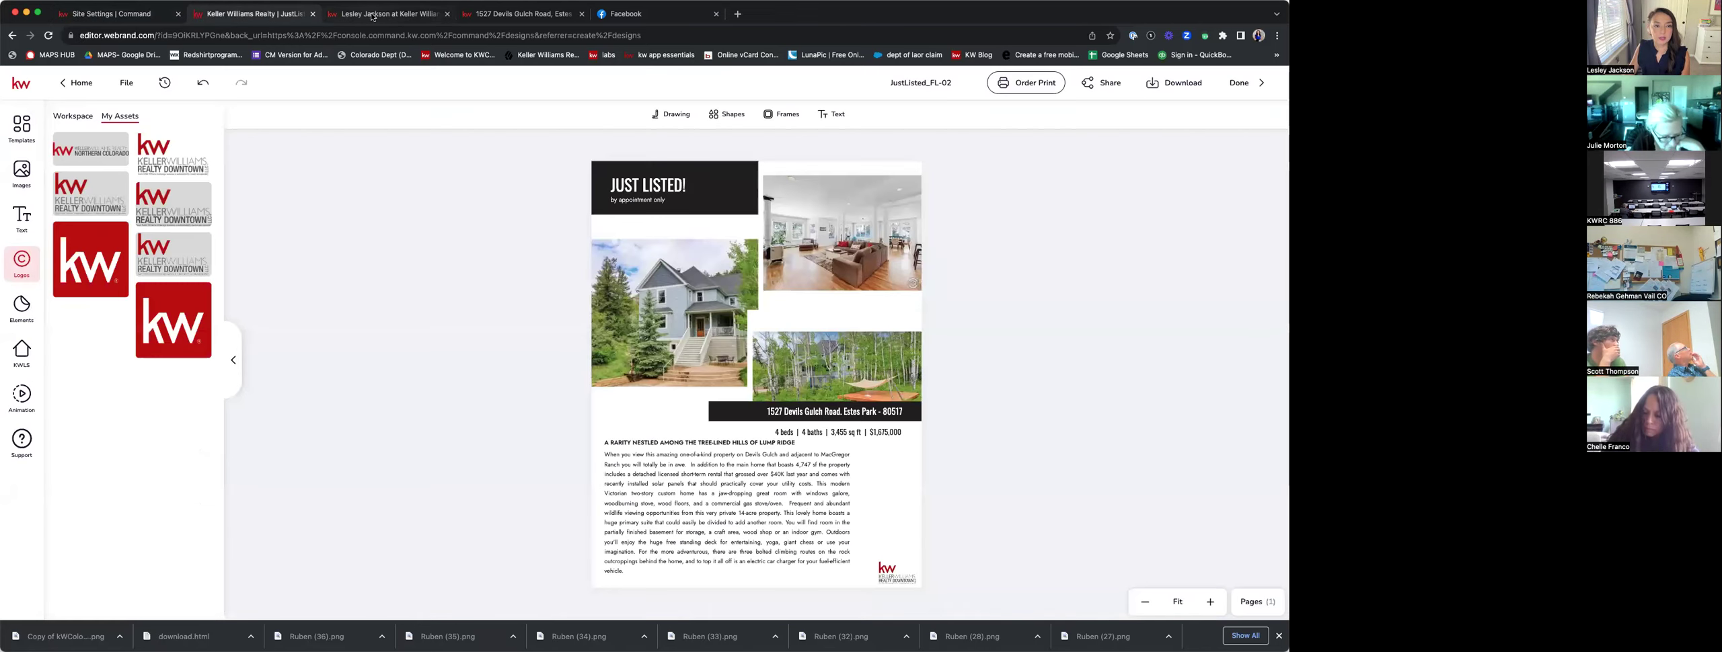
click(372, 14)
click(555, 16)
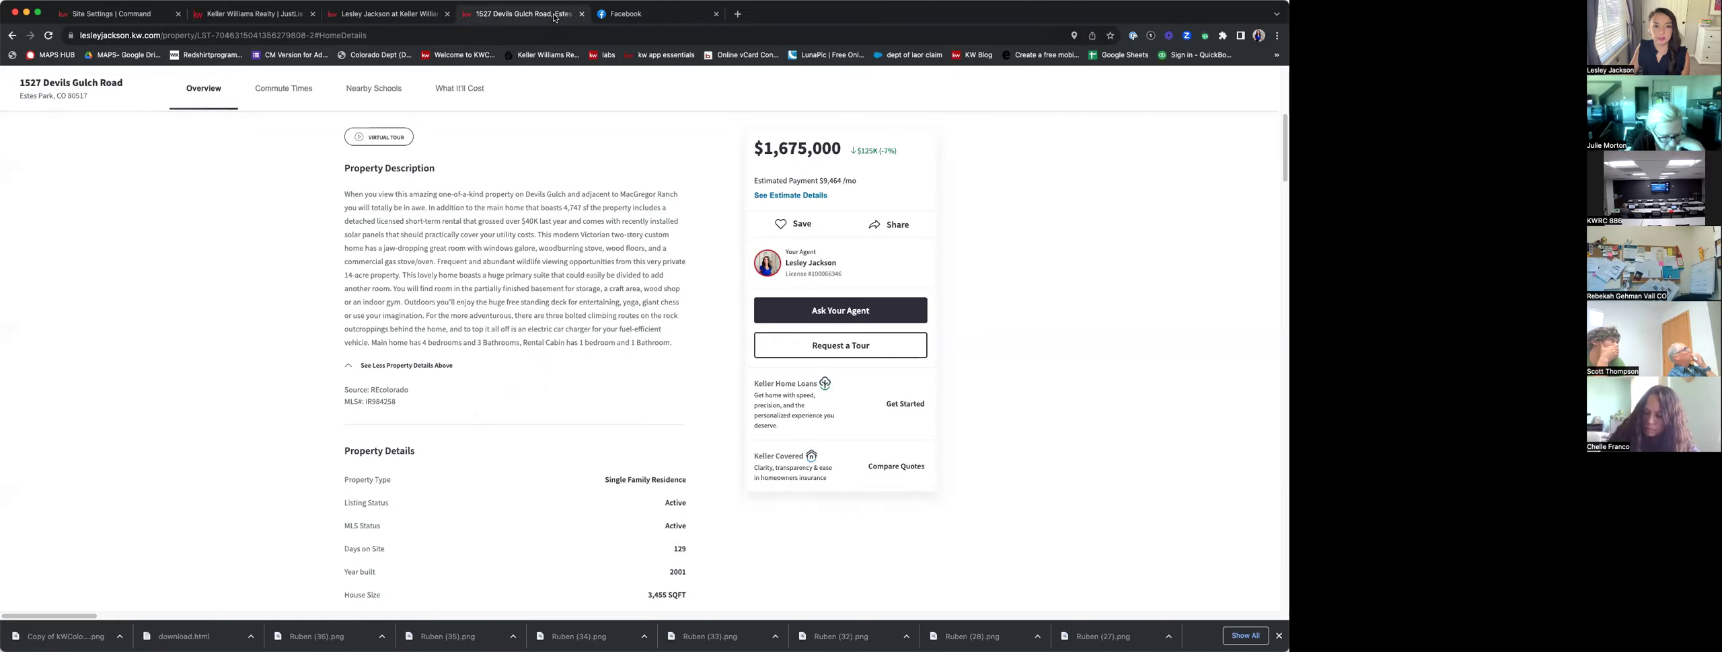
scroll(704, 305, up, 5)
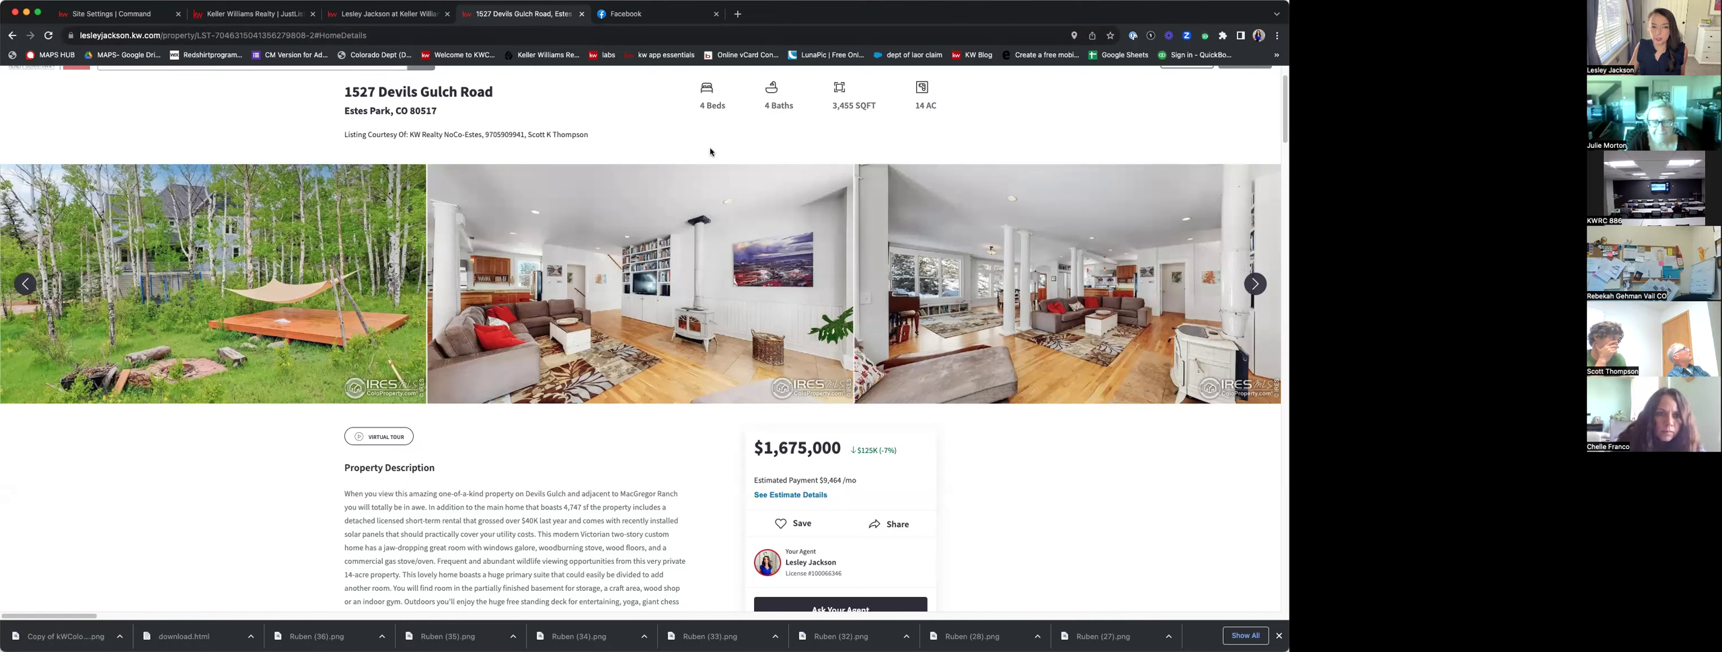
right_click(666, 129)
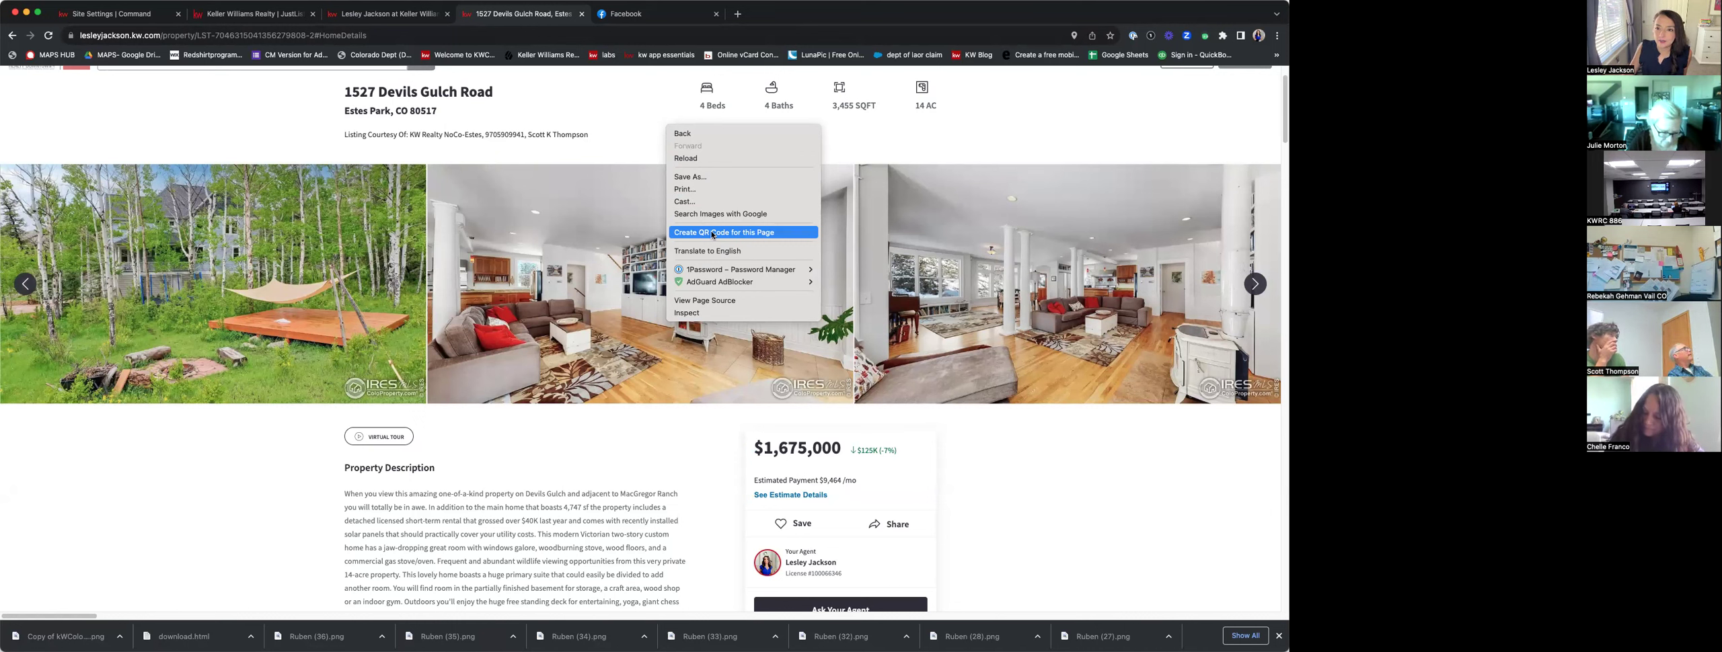
click(713, 234)
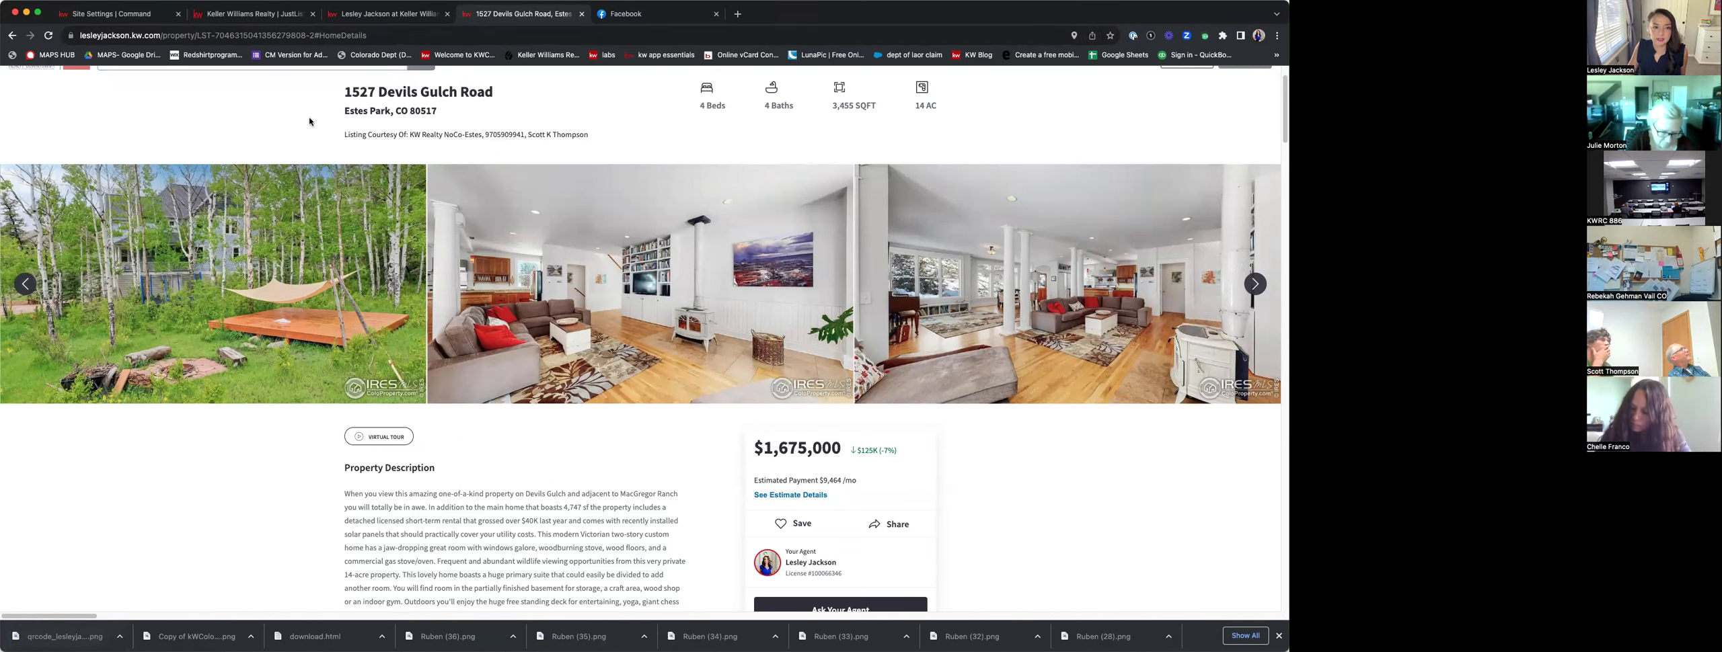
click(367, 16)
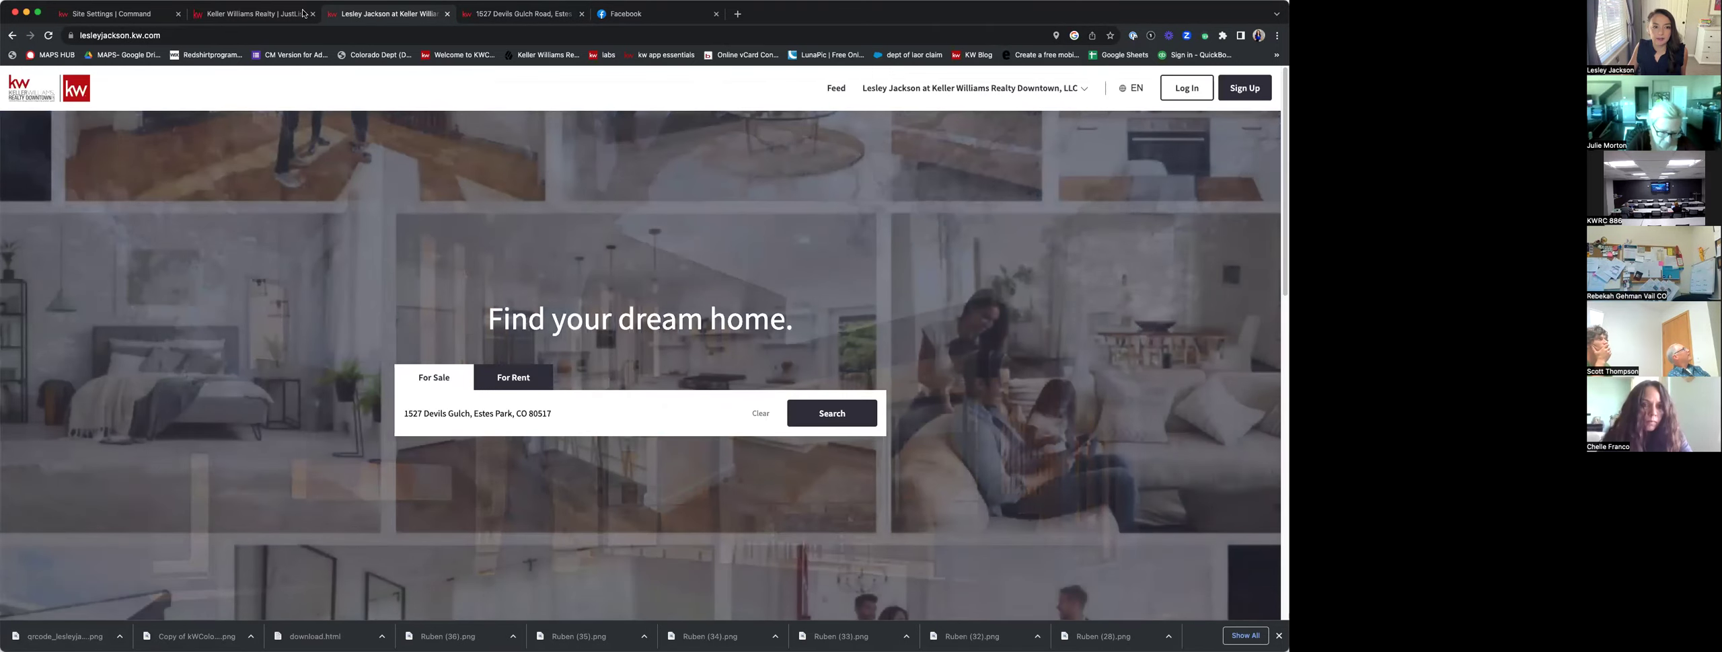
click(527, 21)
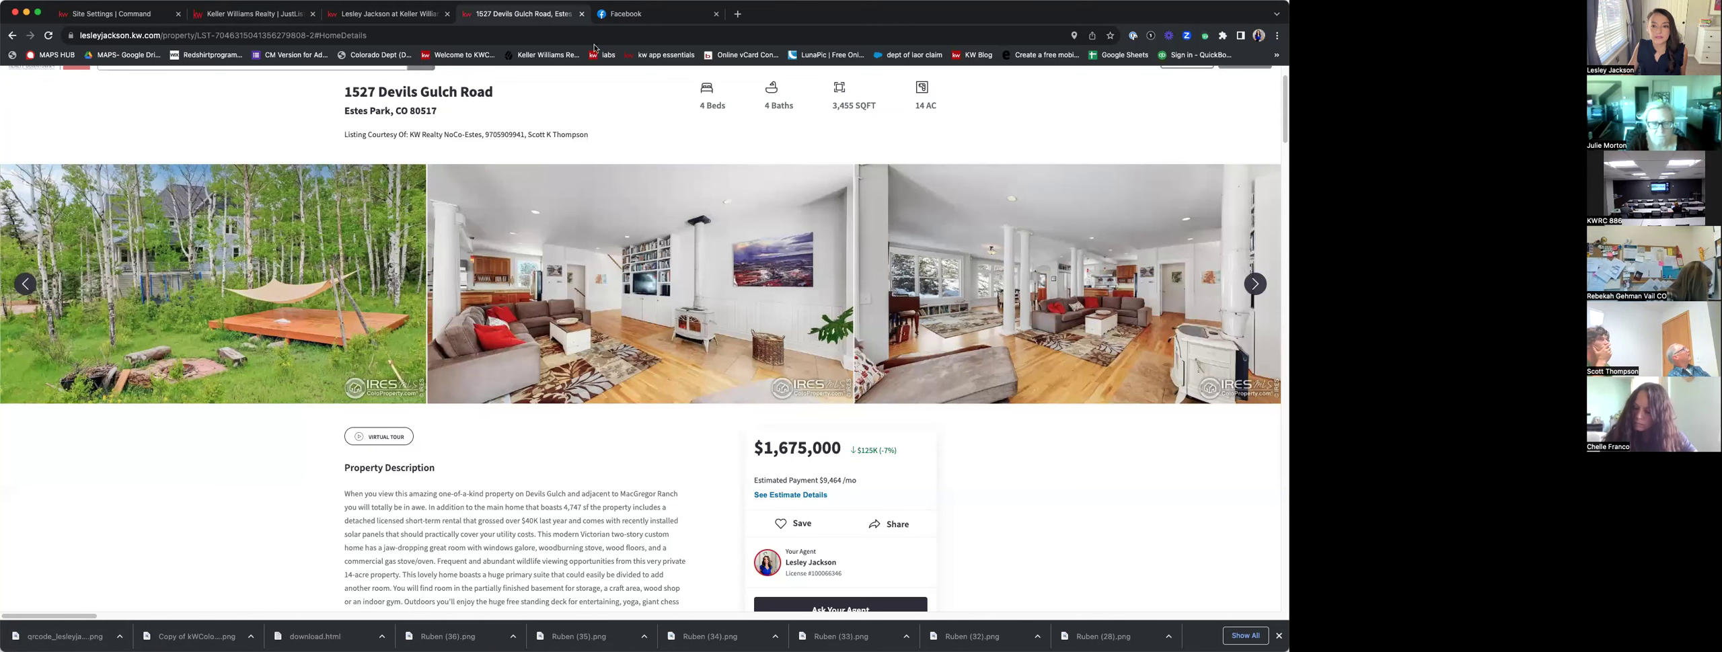
right_click(752, 151)
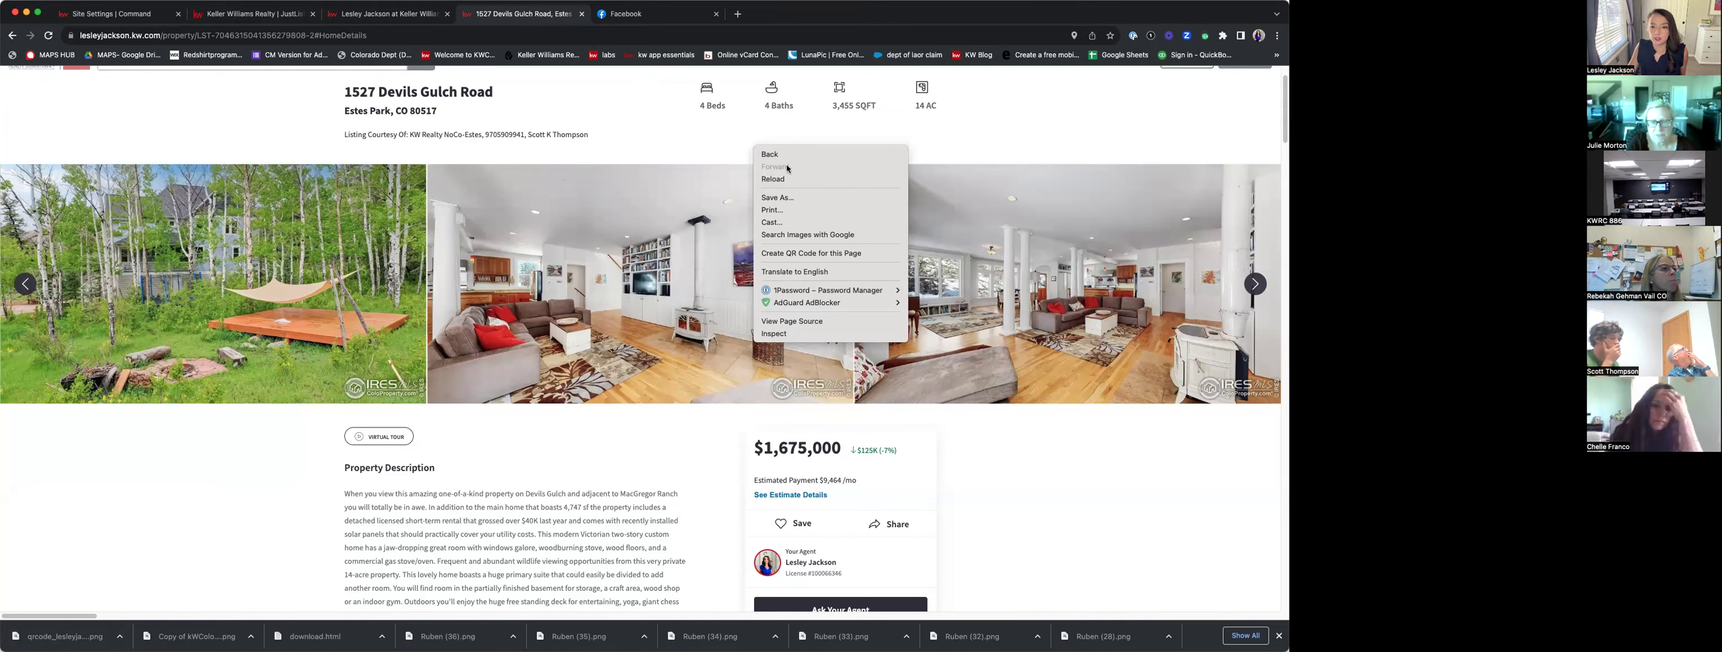
click(811, 254)
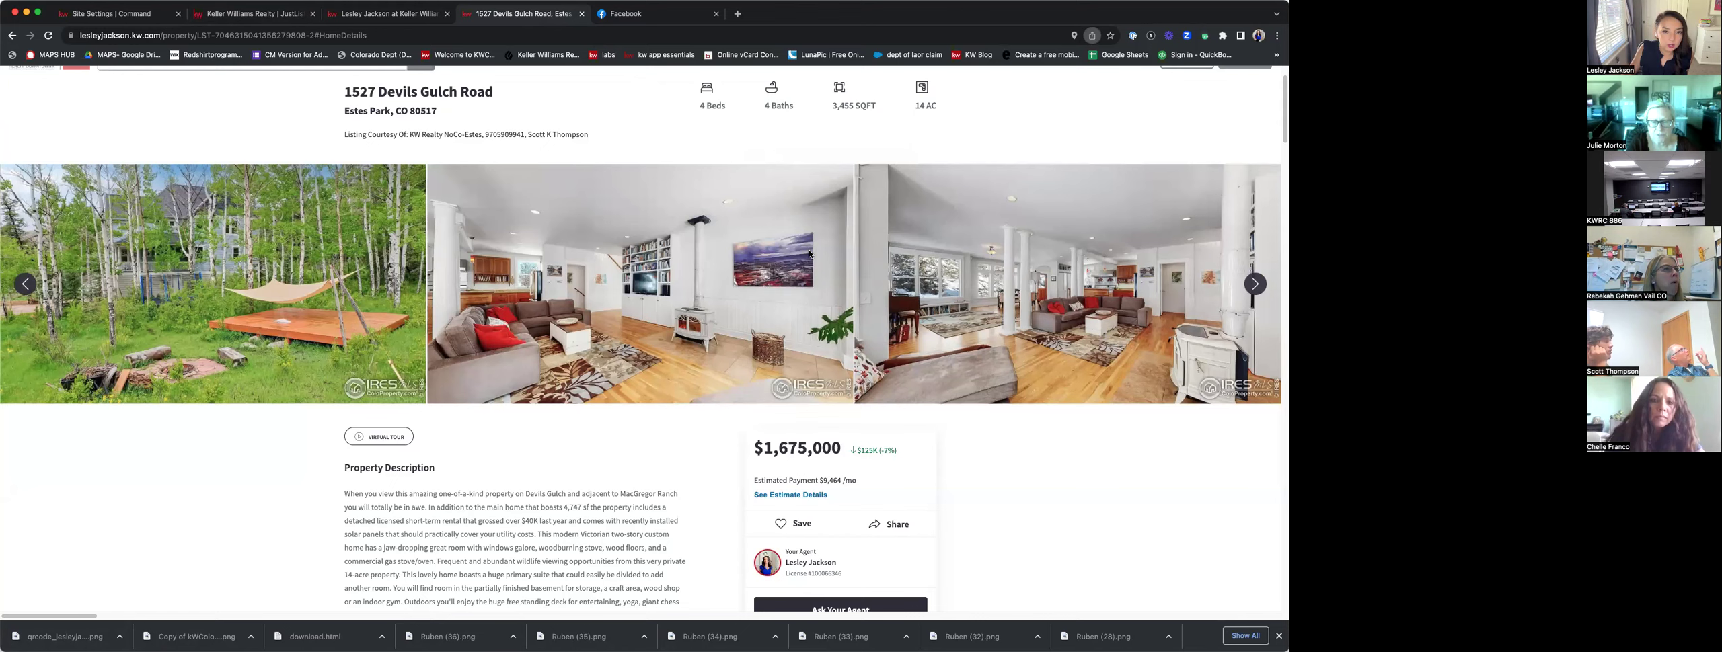
click(588, 7)
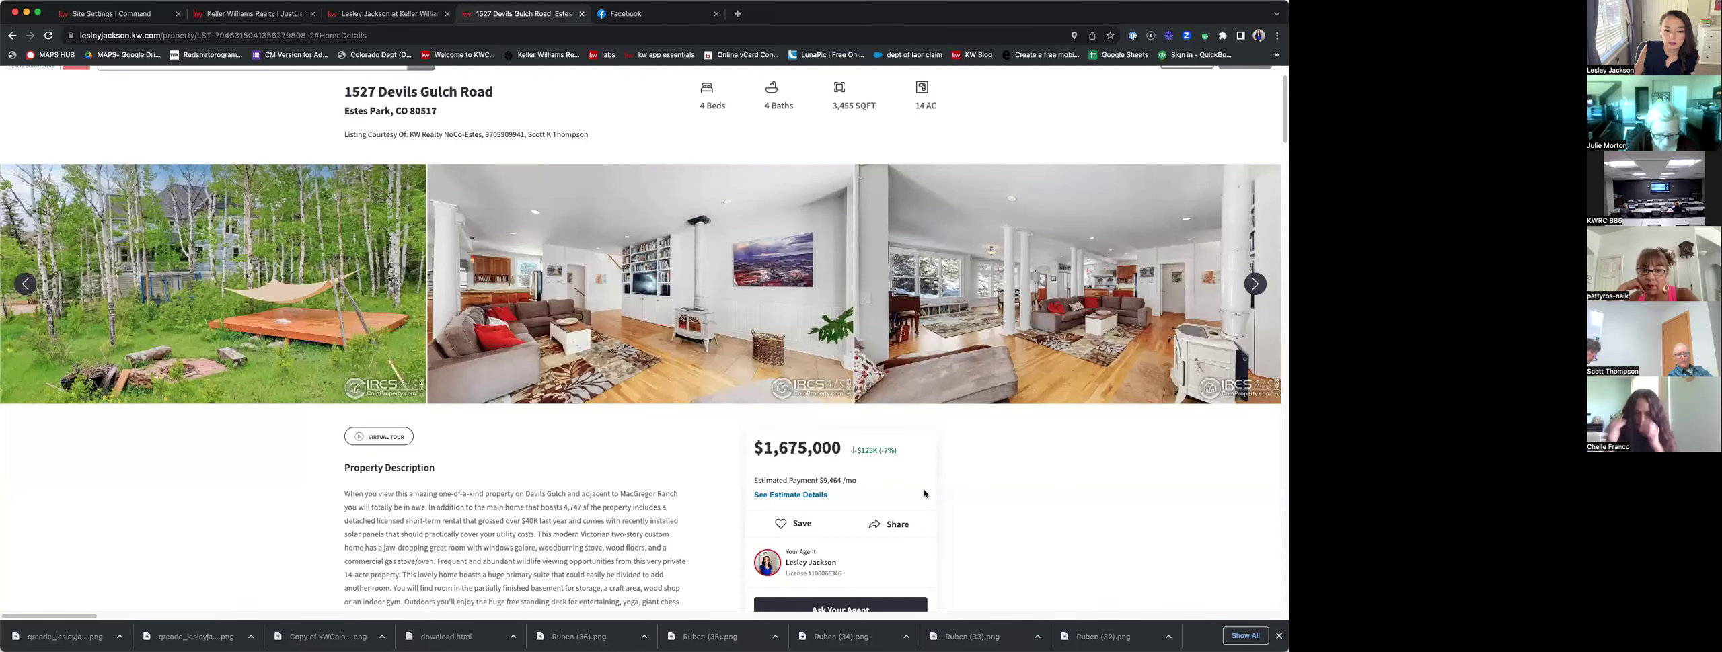
click(292, 14)
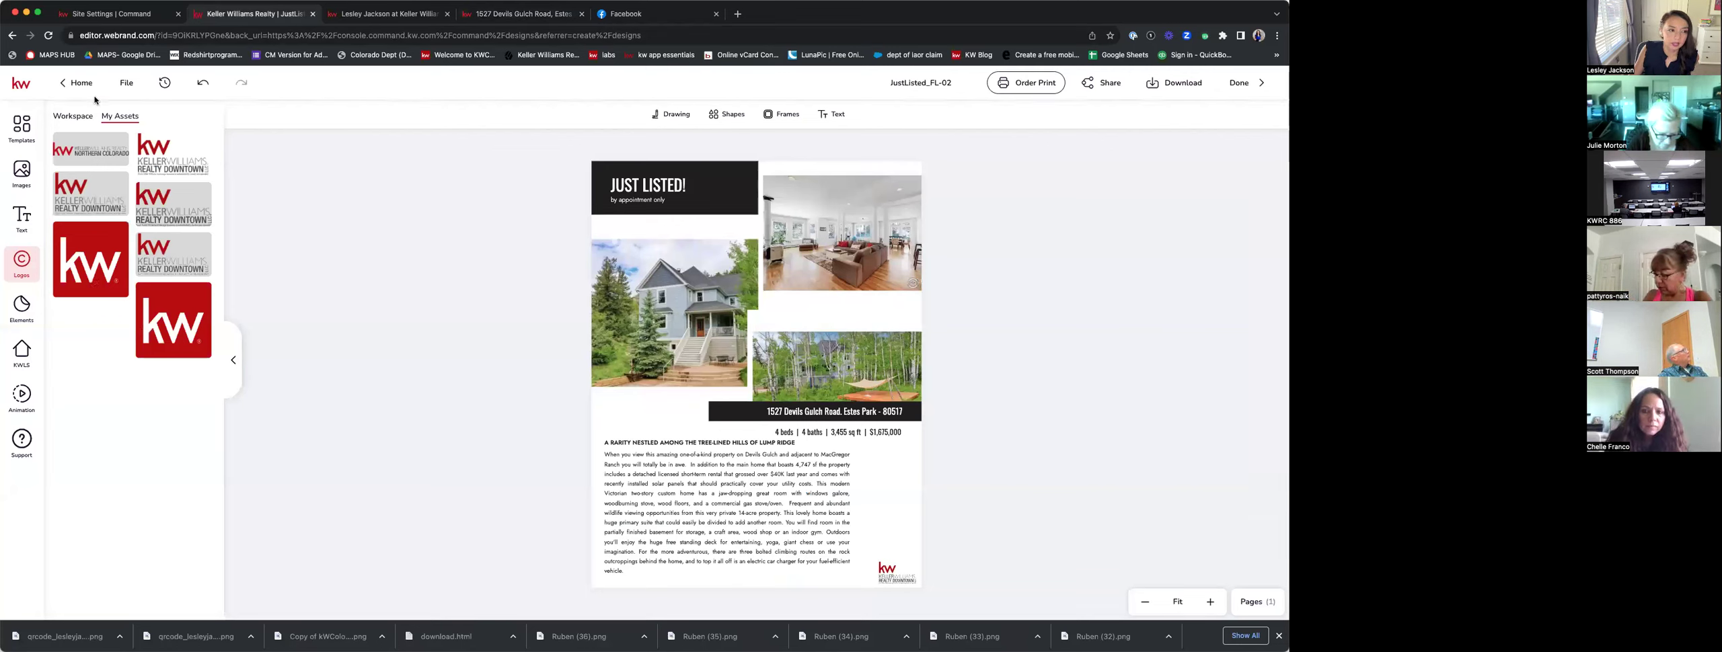
Upload the downloaded QR code image and place it, resized small, beside the description.
click(21, 170)
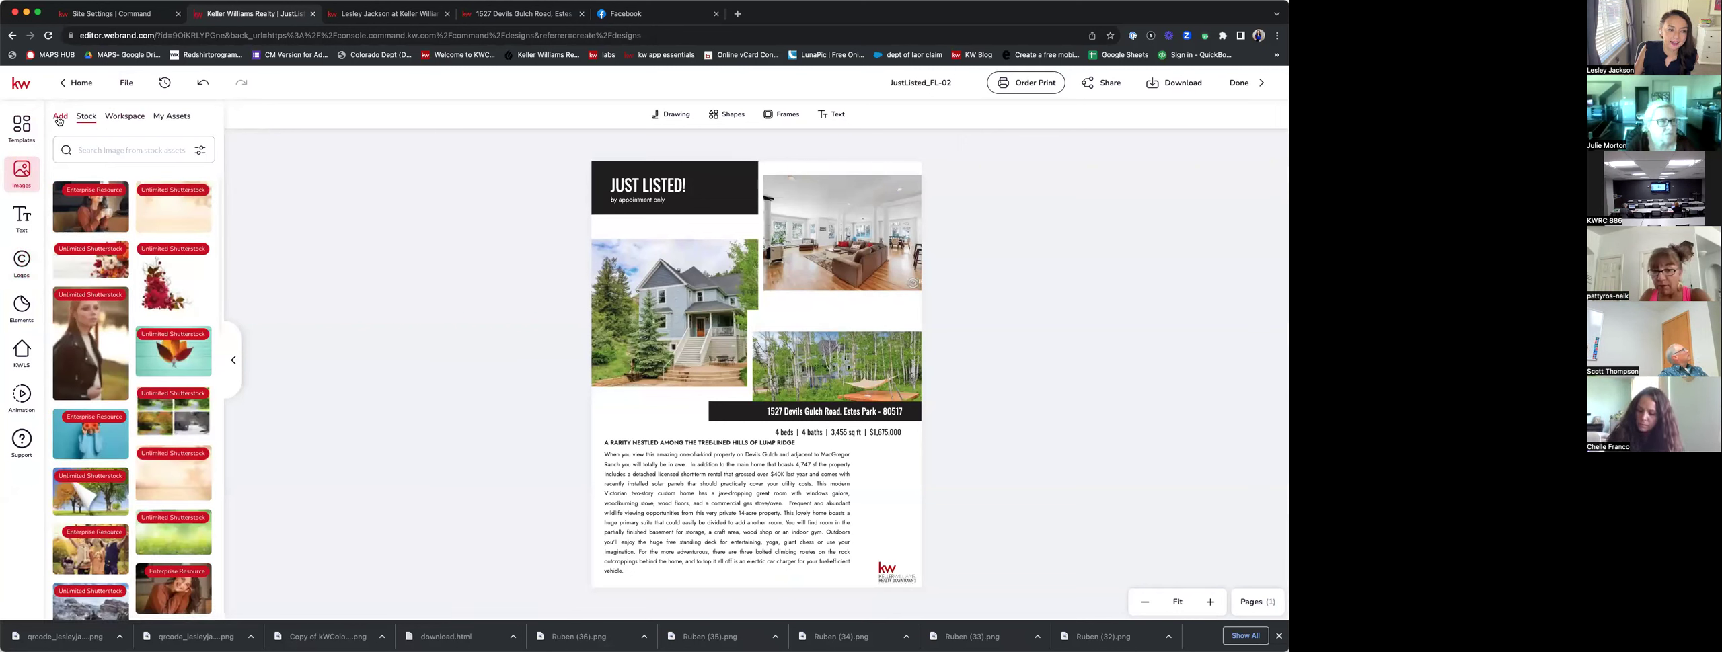
click(59, 118)
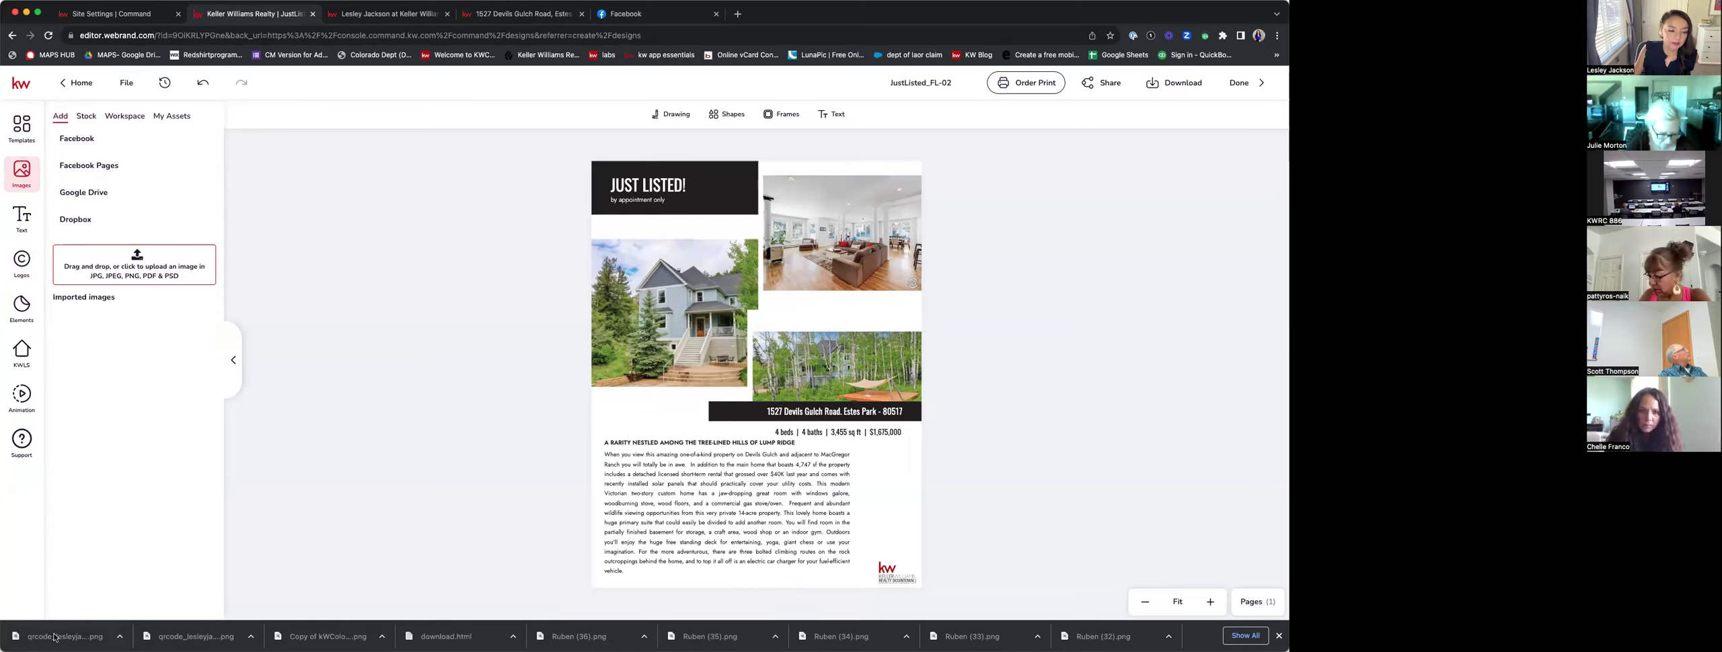
drag(61, 589, 117, 297)
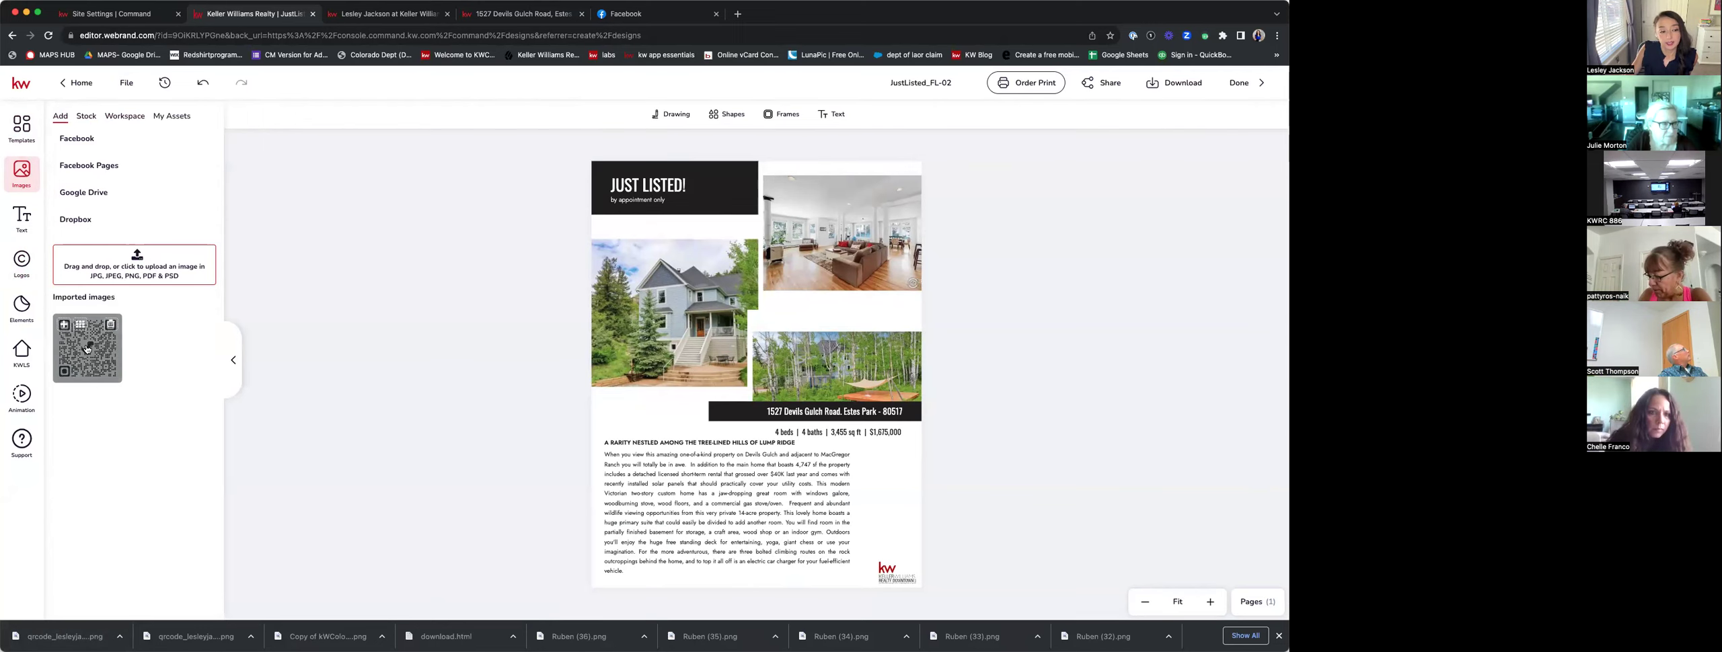
click(87, 349)
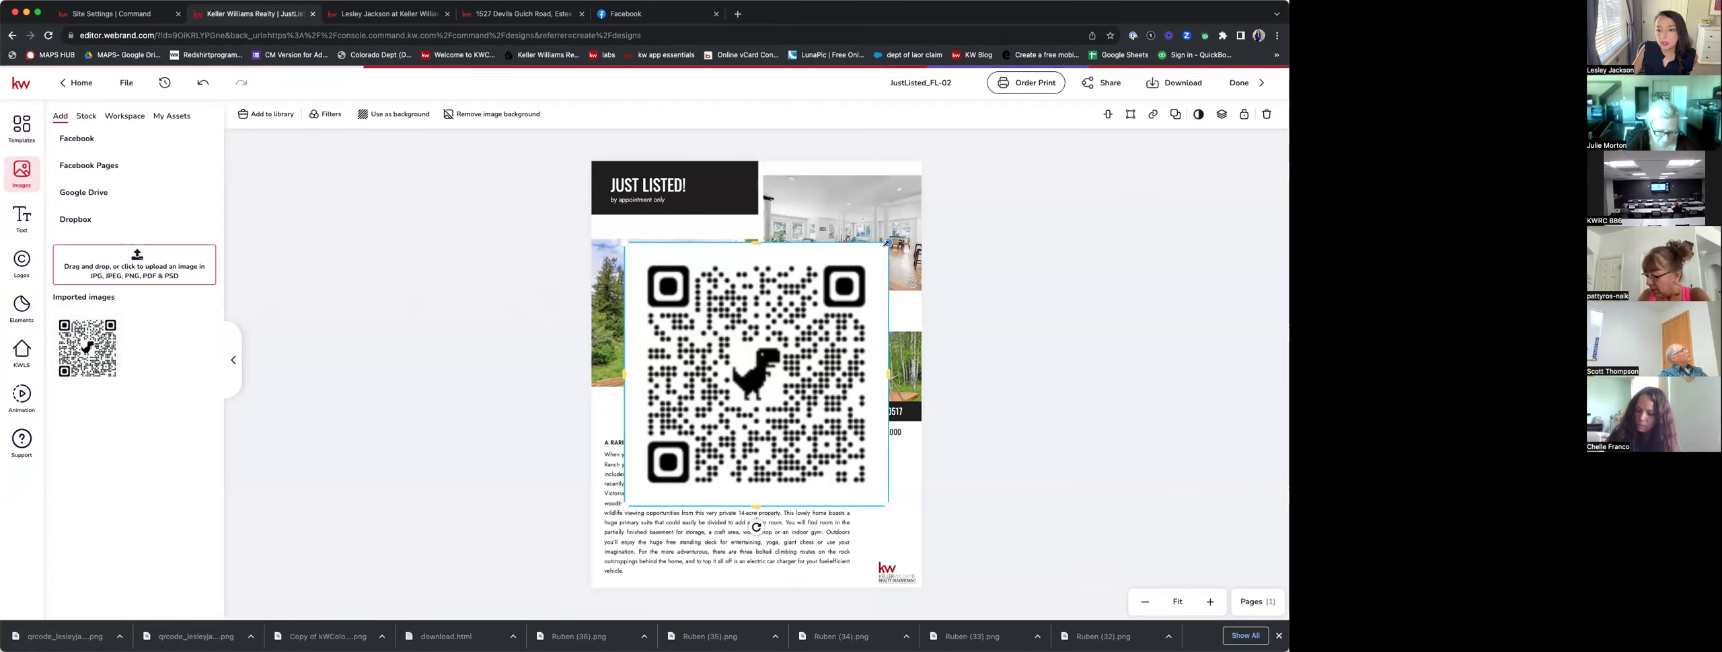
drag(888, 244, 891, 480)
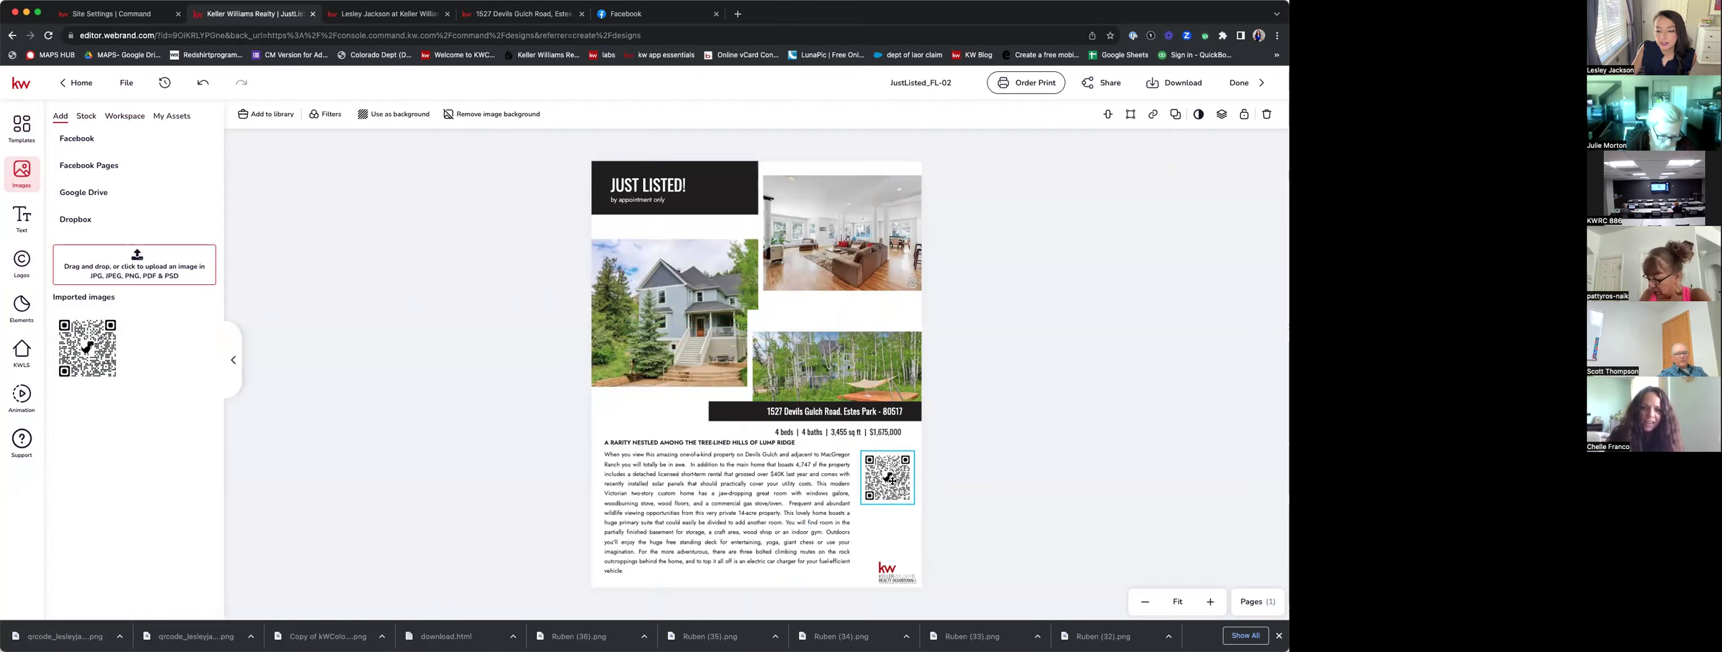
click(1016, 389)
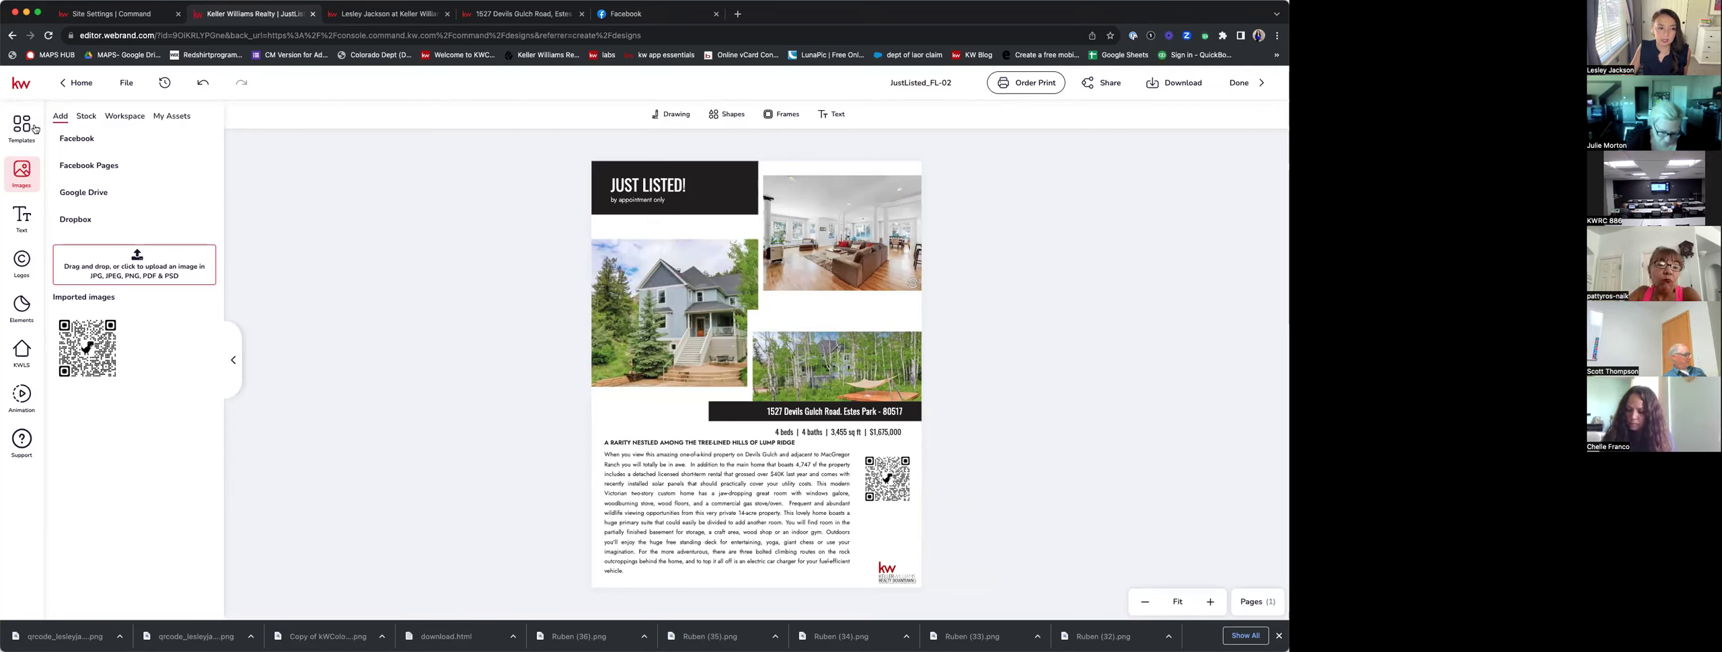
Add a Subtitle text box reading 'SCAN HERE FOR MORE INFO!' to the flier.
click(22, 218)
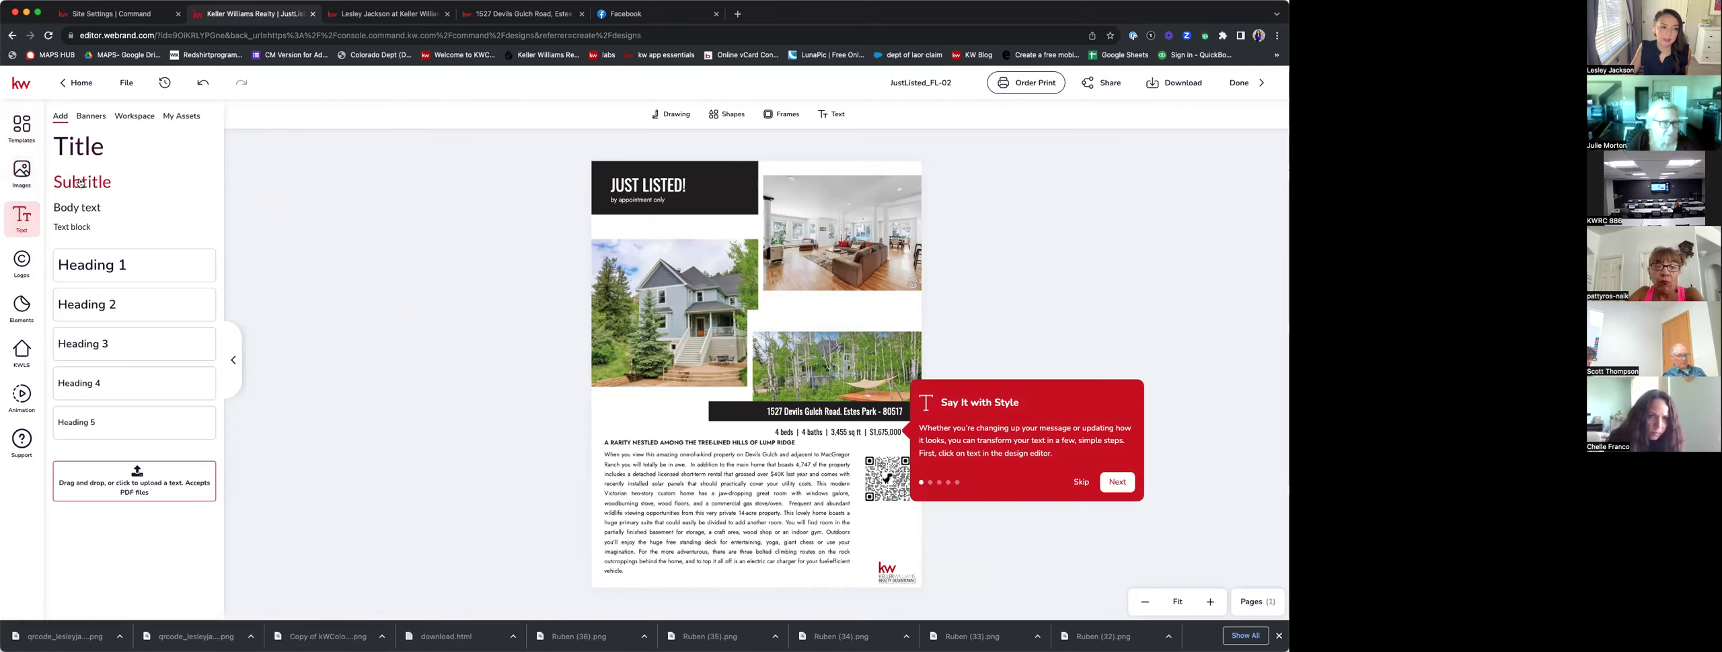
click(82, 187)
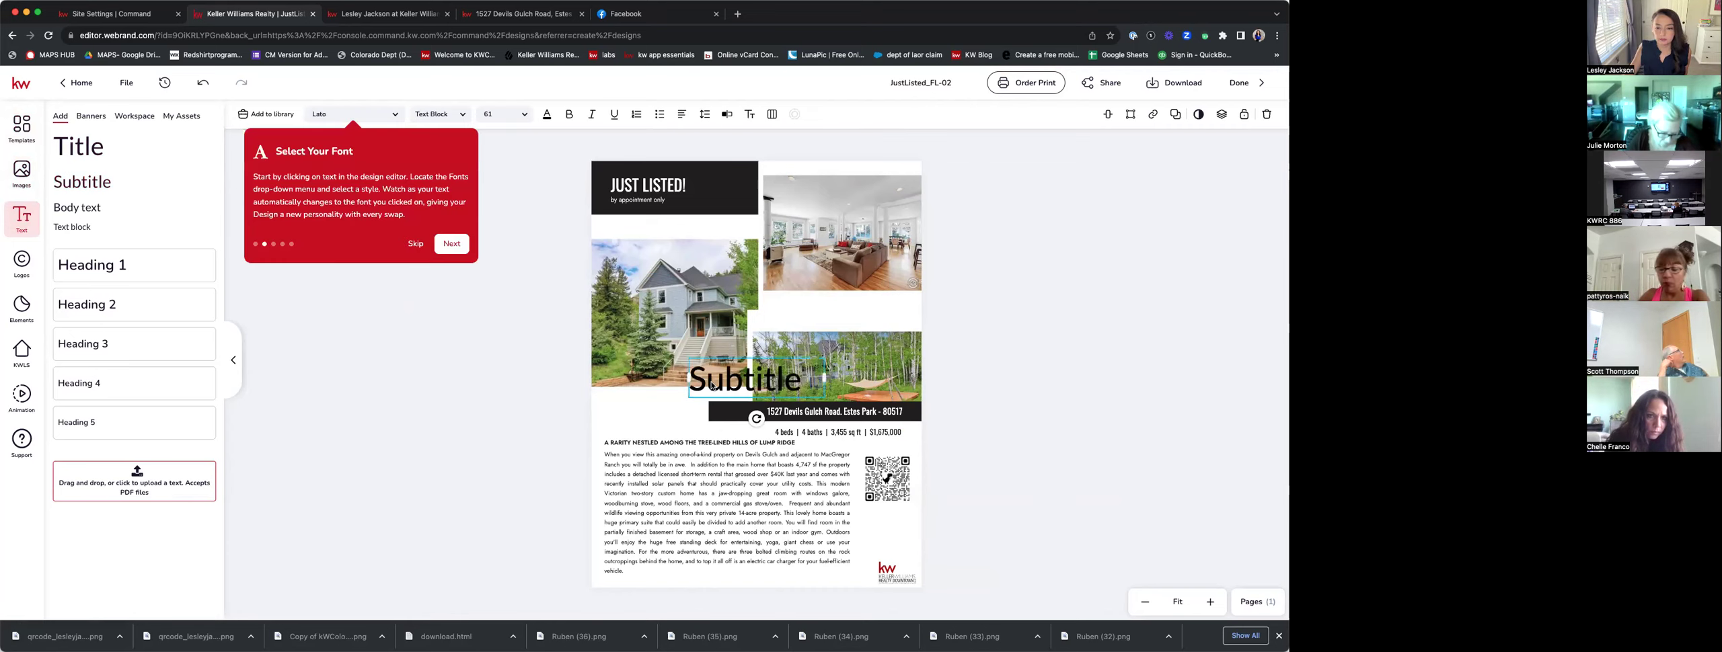
double_click(806, 381)
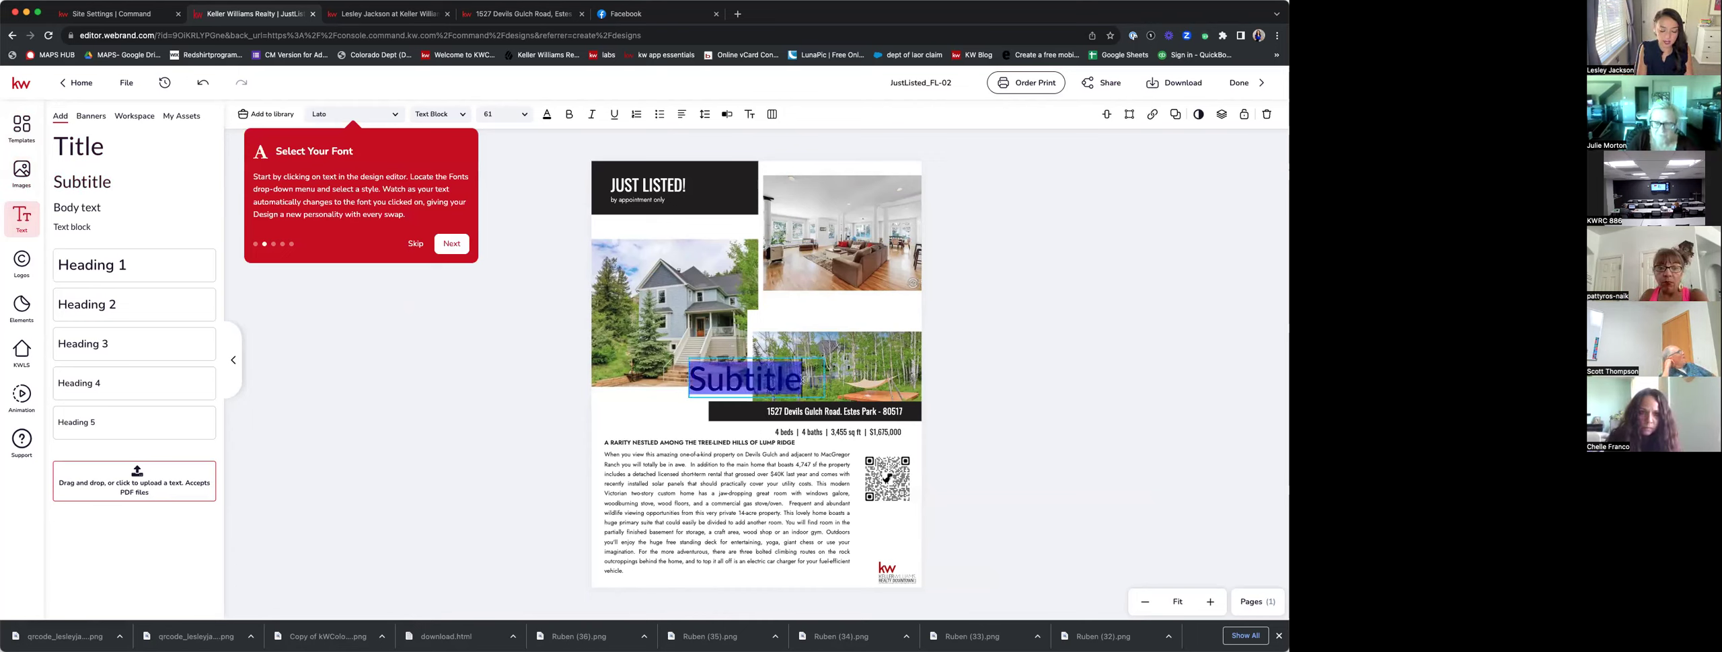
text(CA)
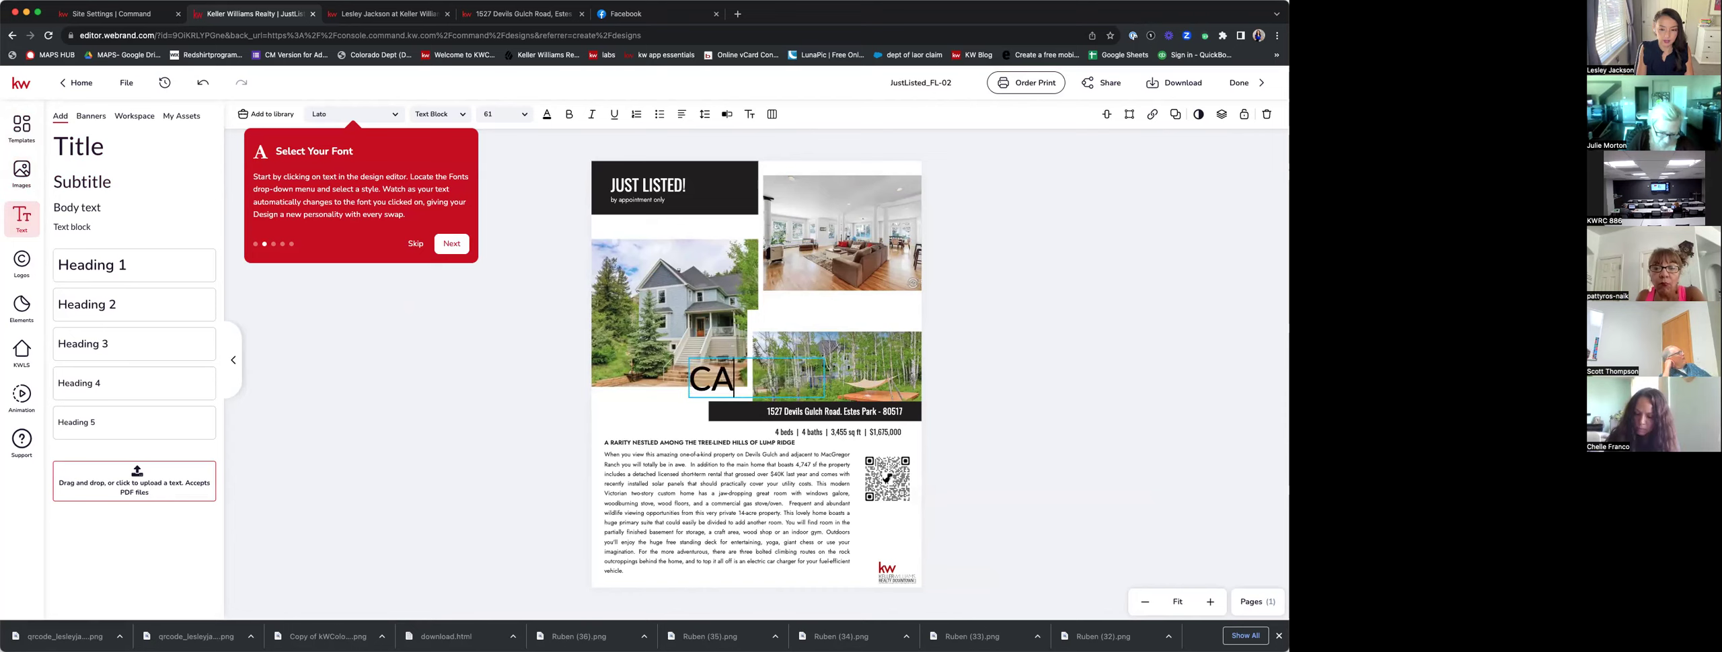
key(BackSpace)
key(BackSpace)
text(SC)
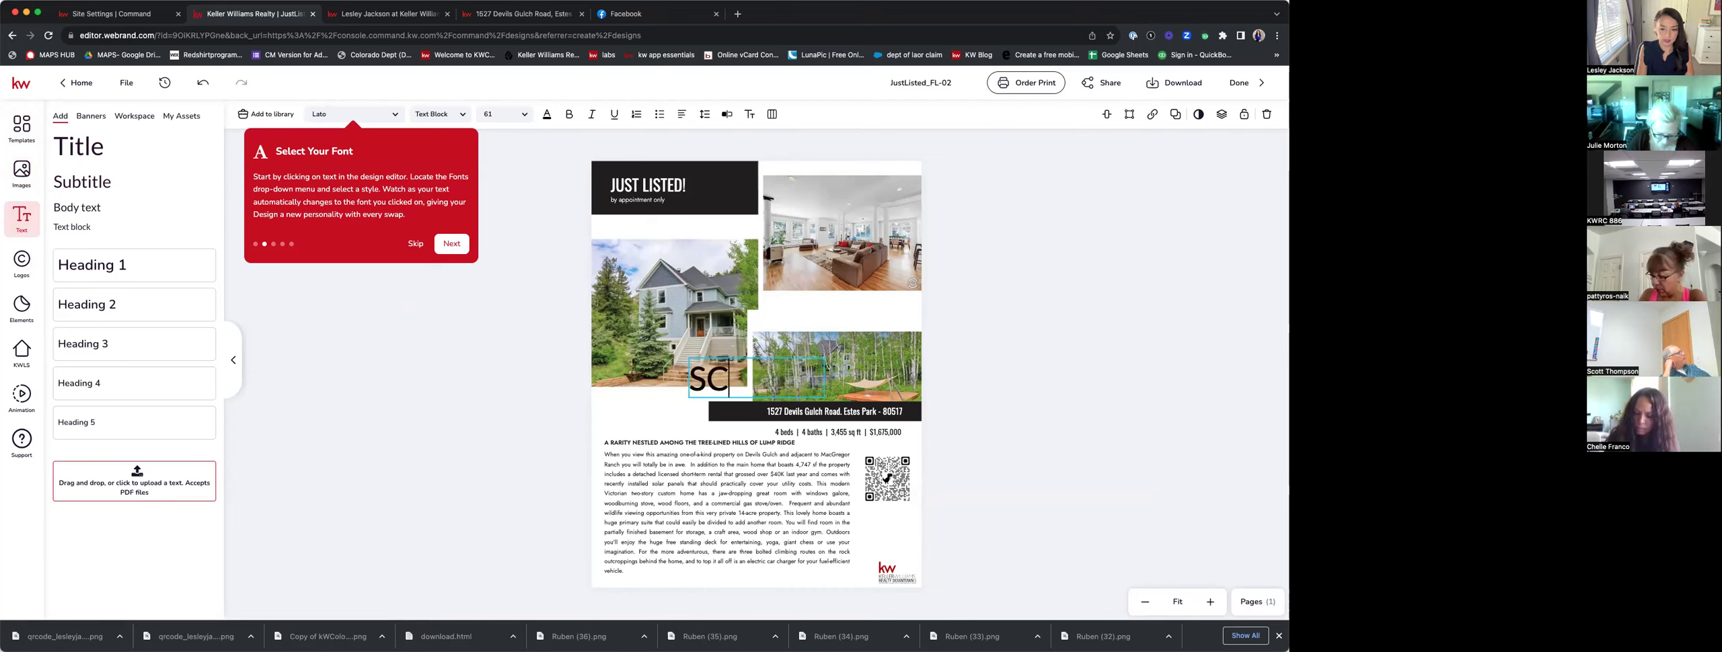
text(AN HERE FOR MORE PHOTOS)
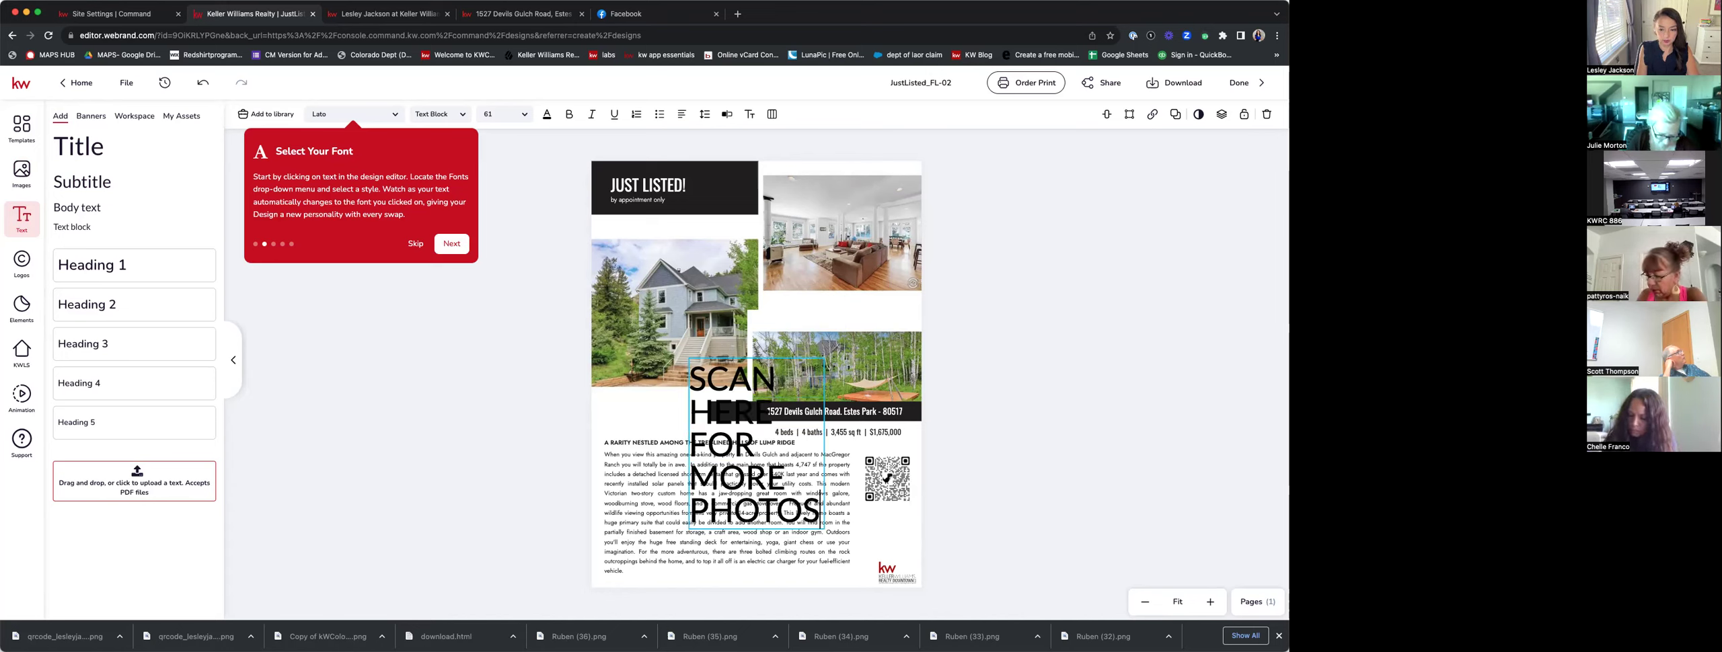
key(BackSpace)
key(BackSpace)
key(BackSpace)
key(BackSpace)
key(BackSpace)
key(BackSpace)
key(BackSpace)
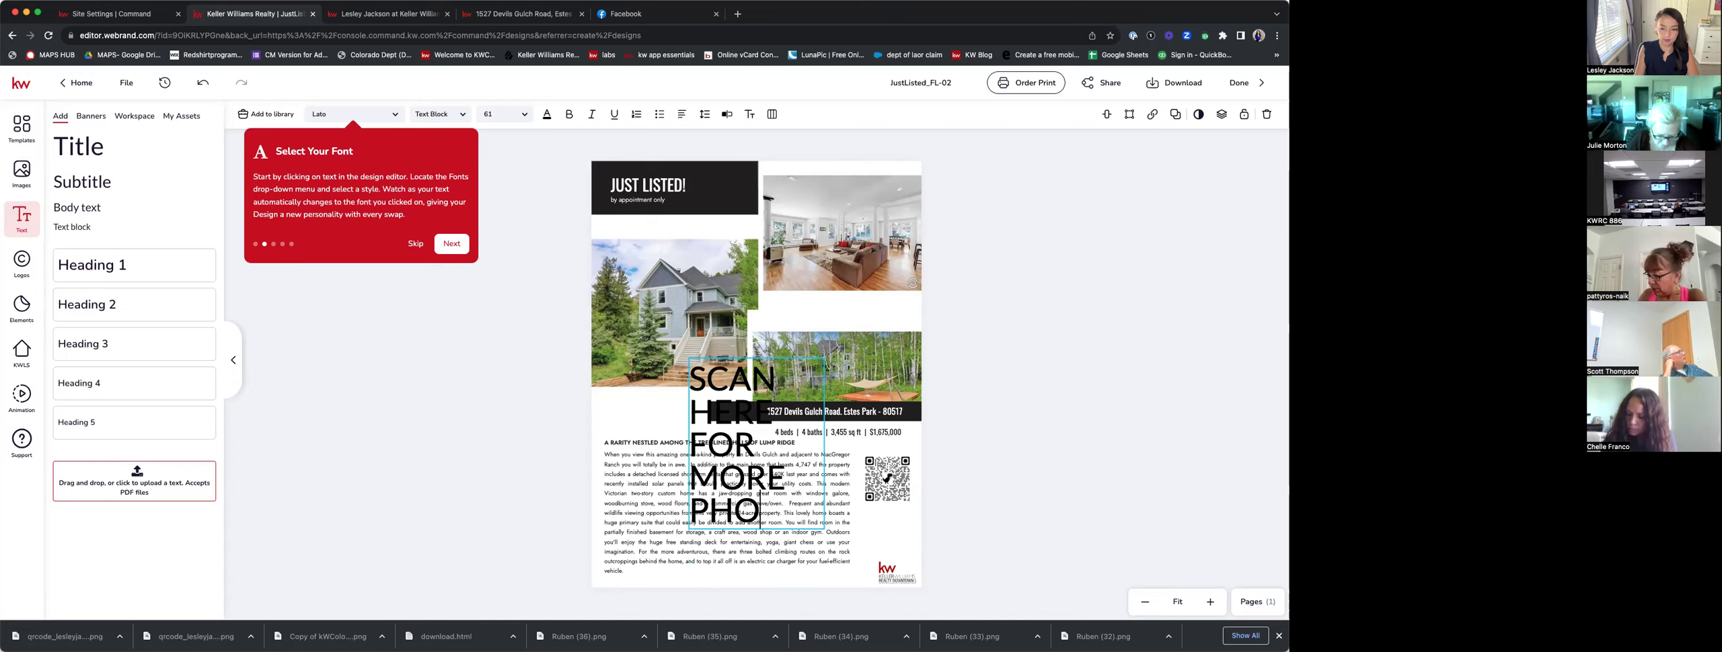
text(INFO!)
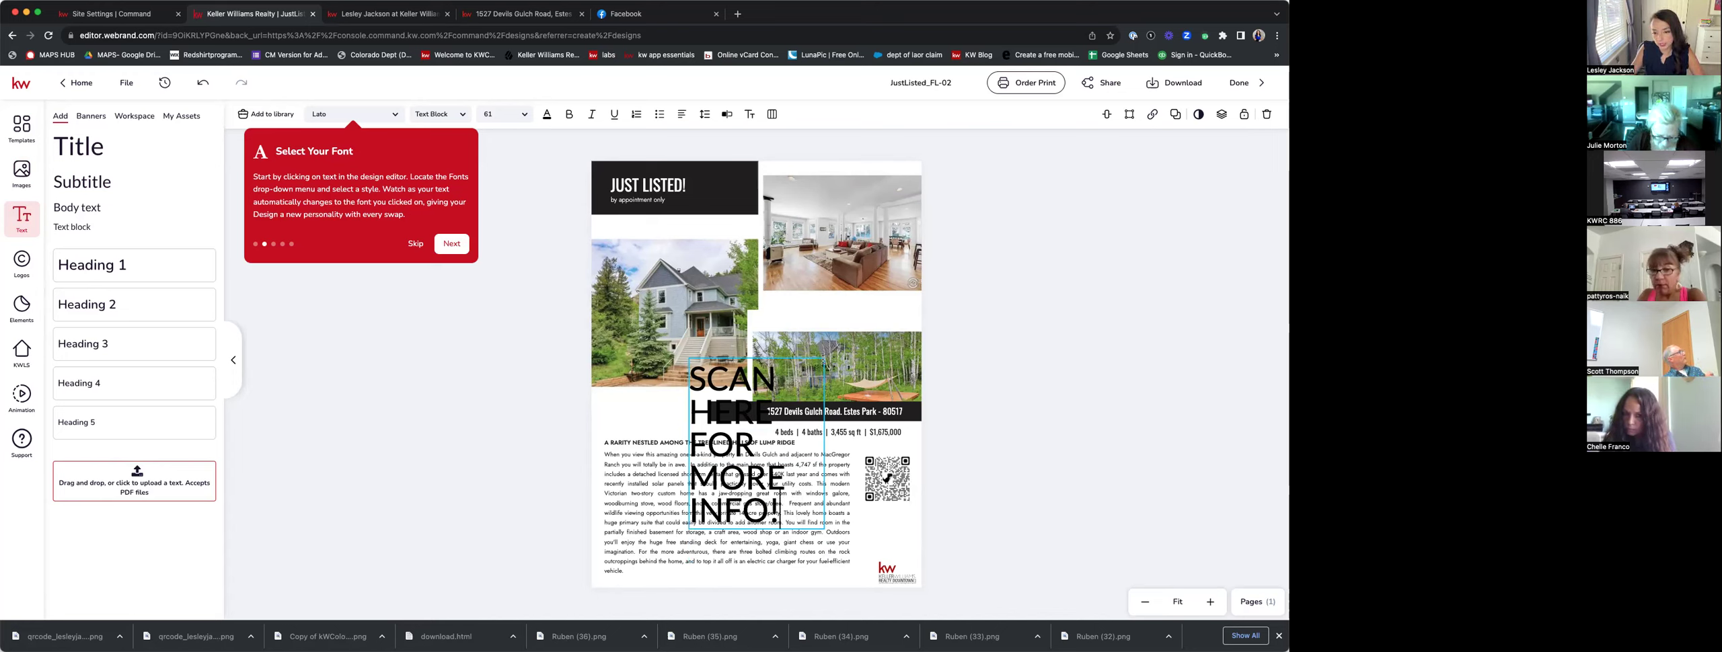
click(825, 358)
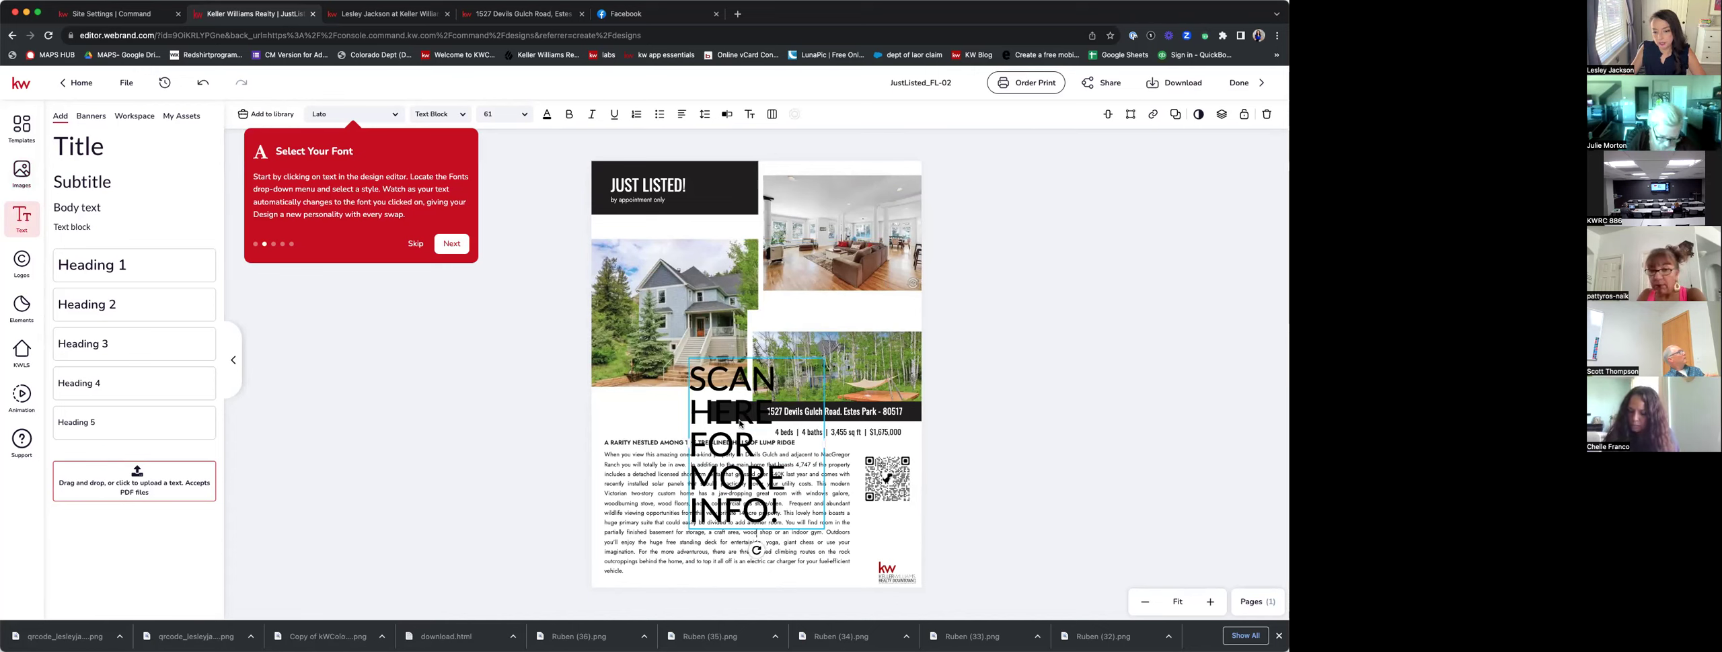
drag(691, 367, 678, 533)
click(697, 529)
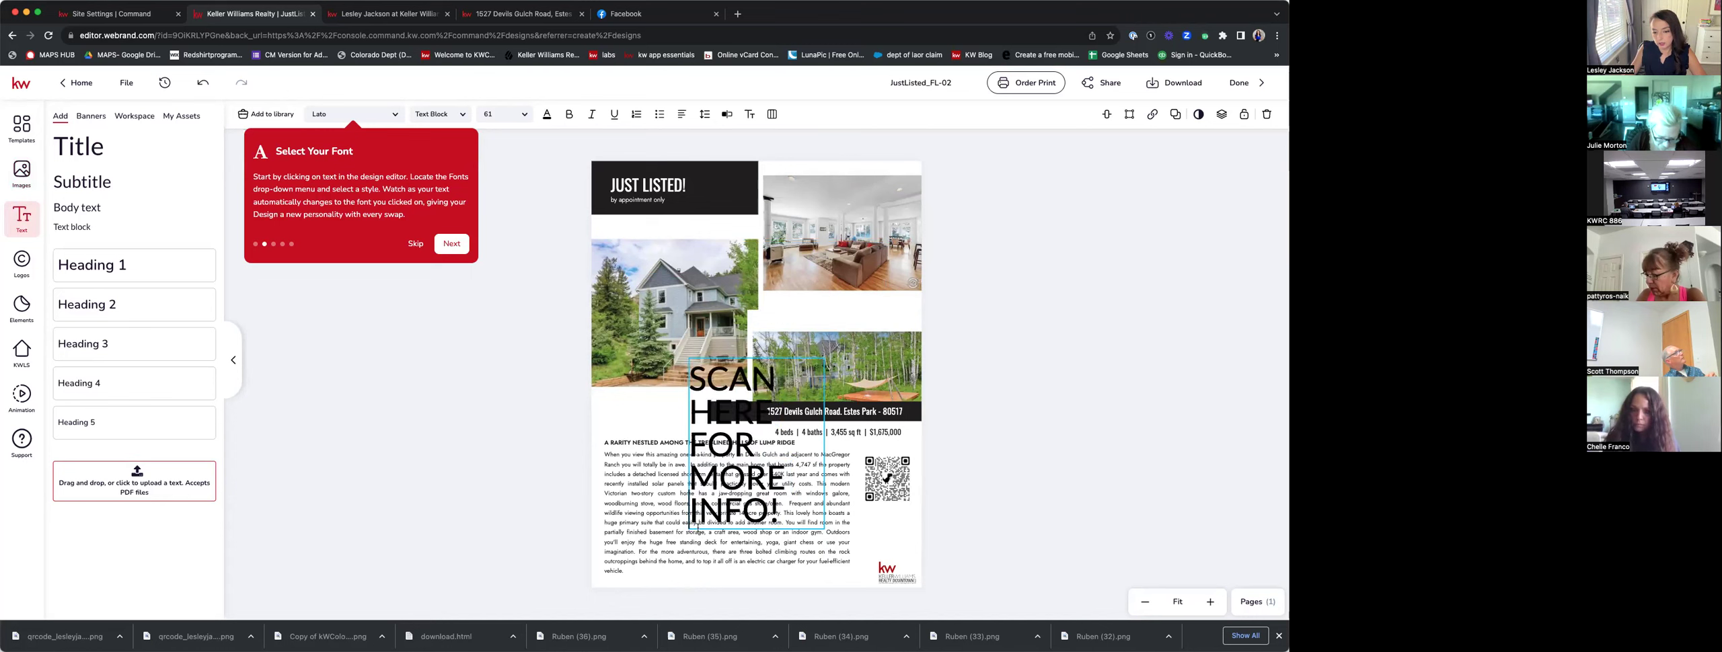
click(826, 529)
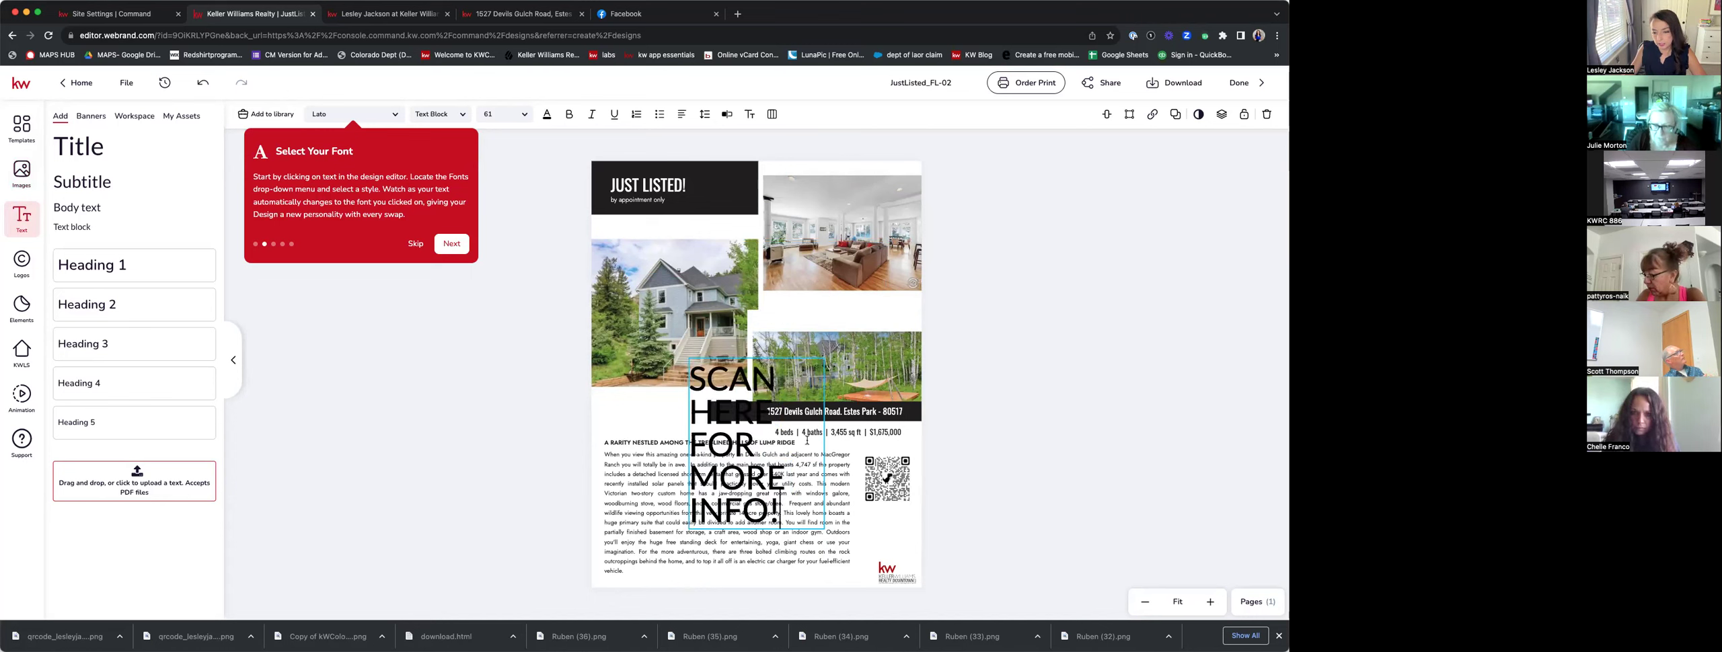
click(677, 405)
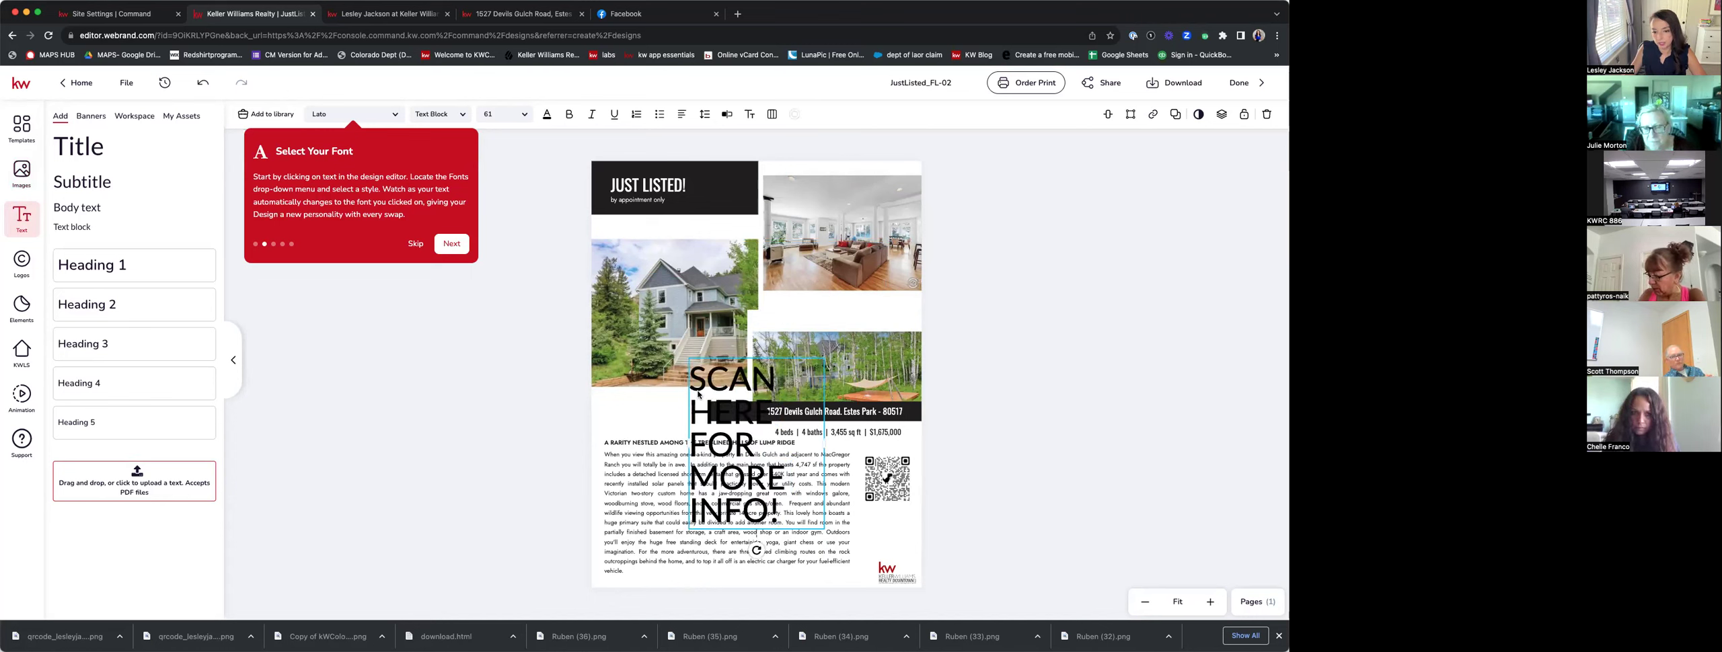
Nudge the house photo slightly down and right, then select all design elements.
drag(690, 356, 706, 378)
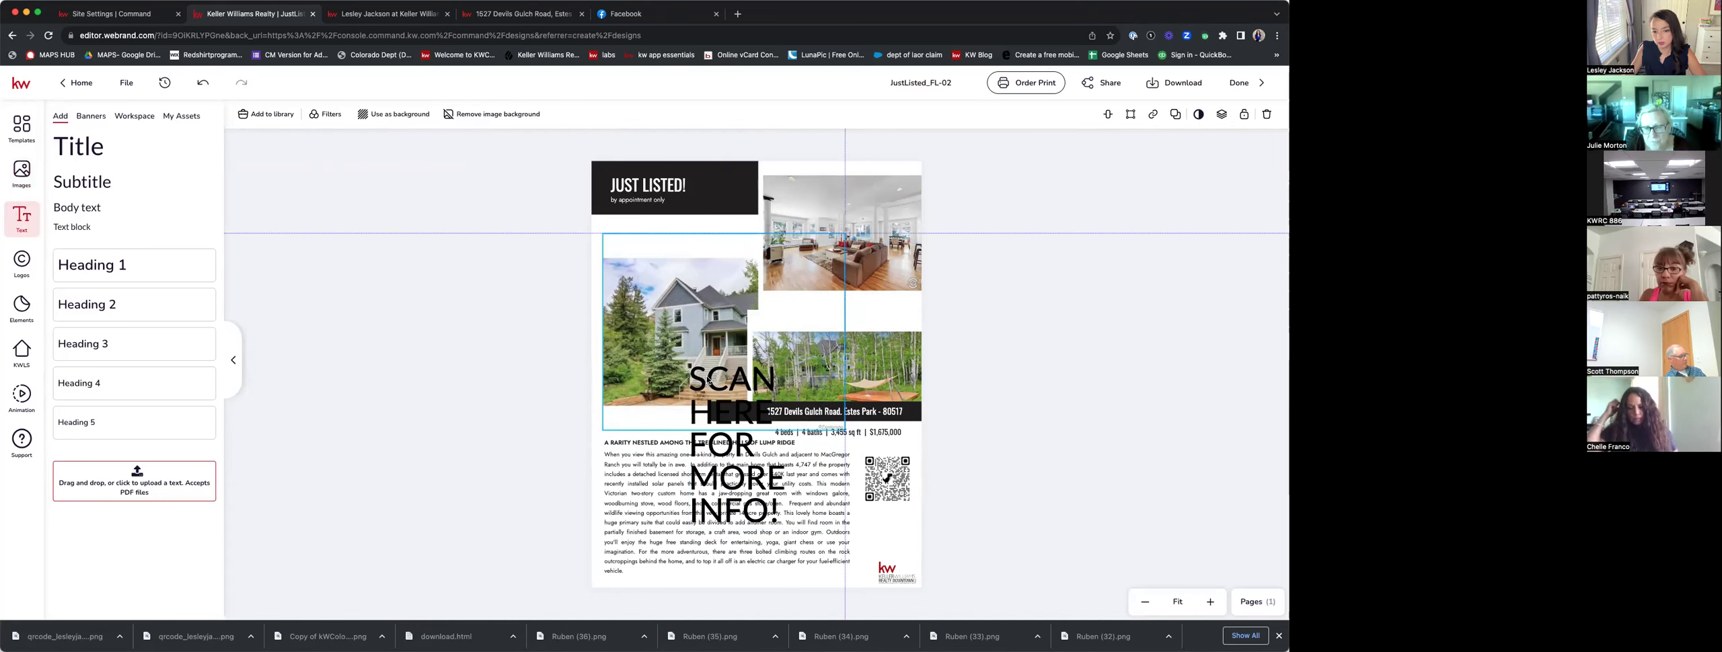
click(1046, 388)
click(740, 479)
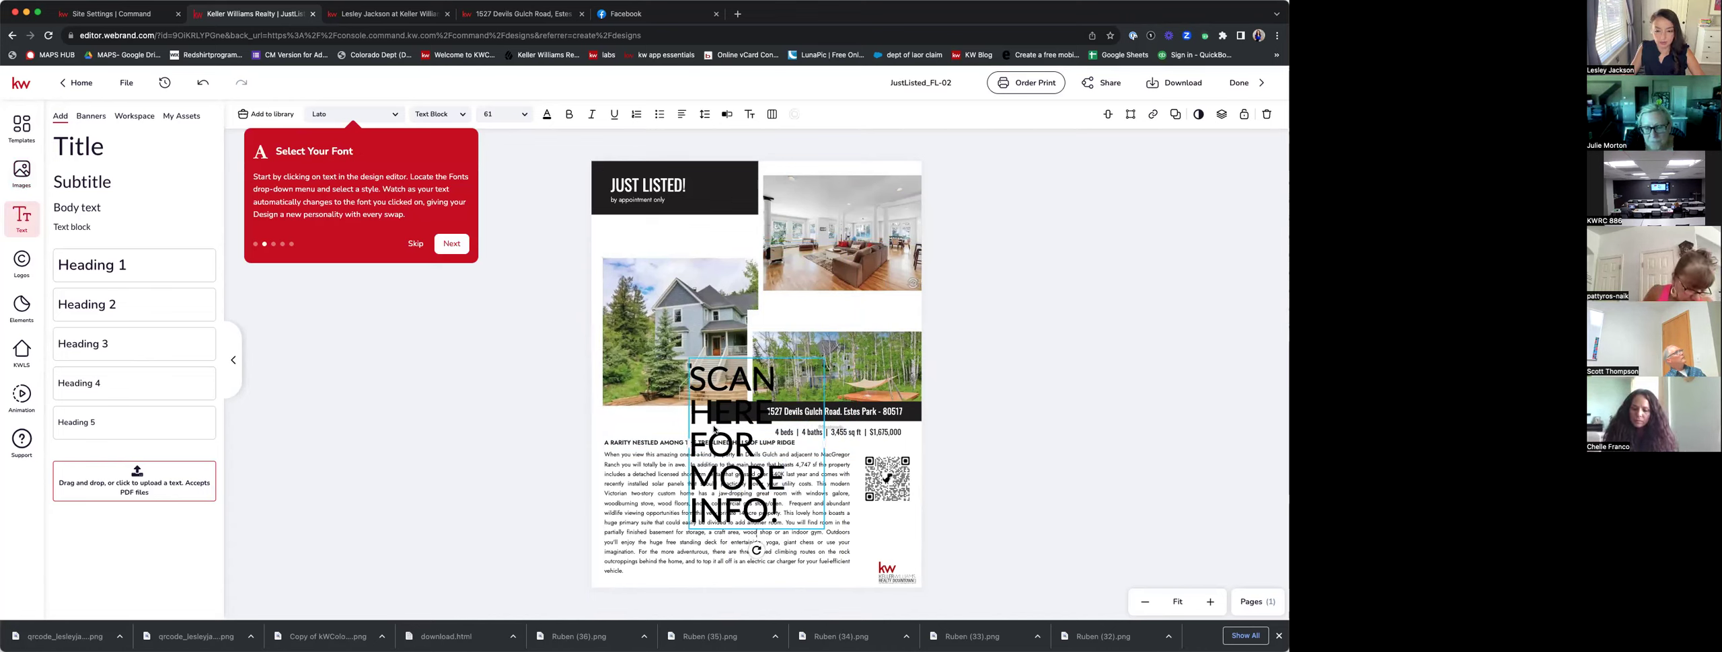
key(super+a)
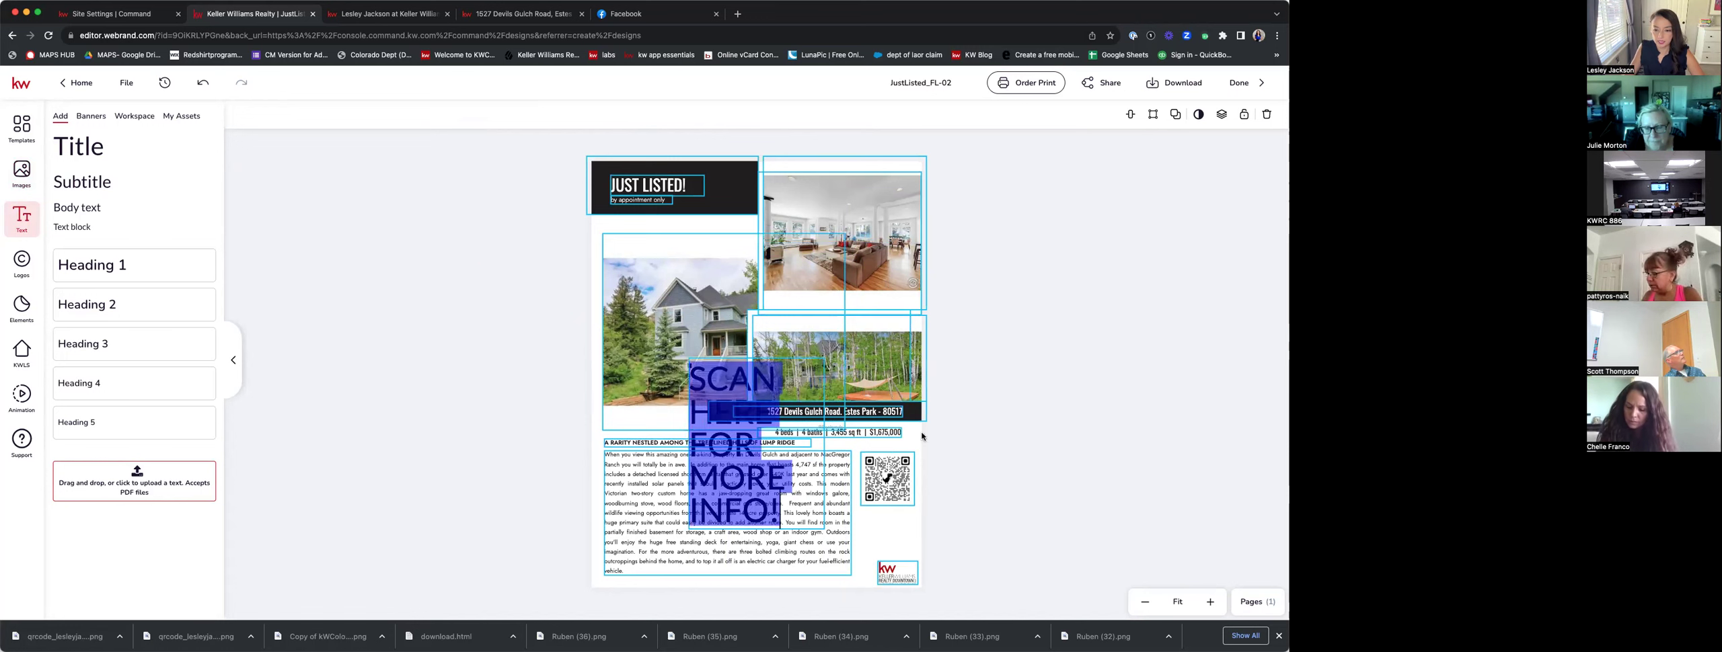
Set the 'SCAN HERE FOR MORE INFO!' text to 18 pt and drag it beneath the QR code.
click(922, 437)
click(769, 515)
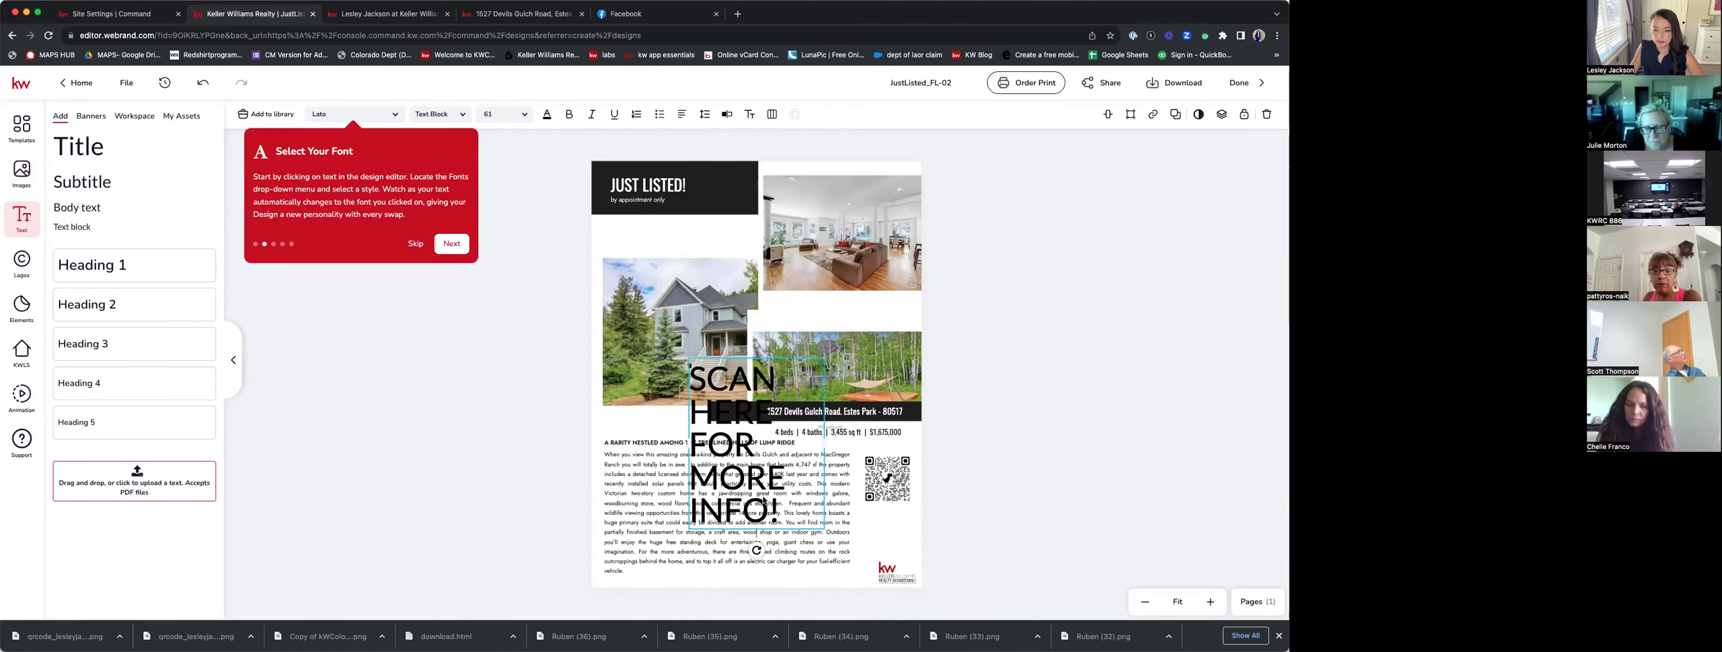
double_click(769, 515)
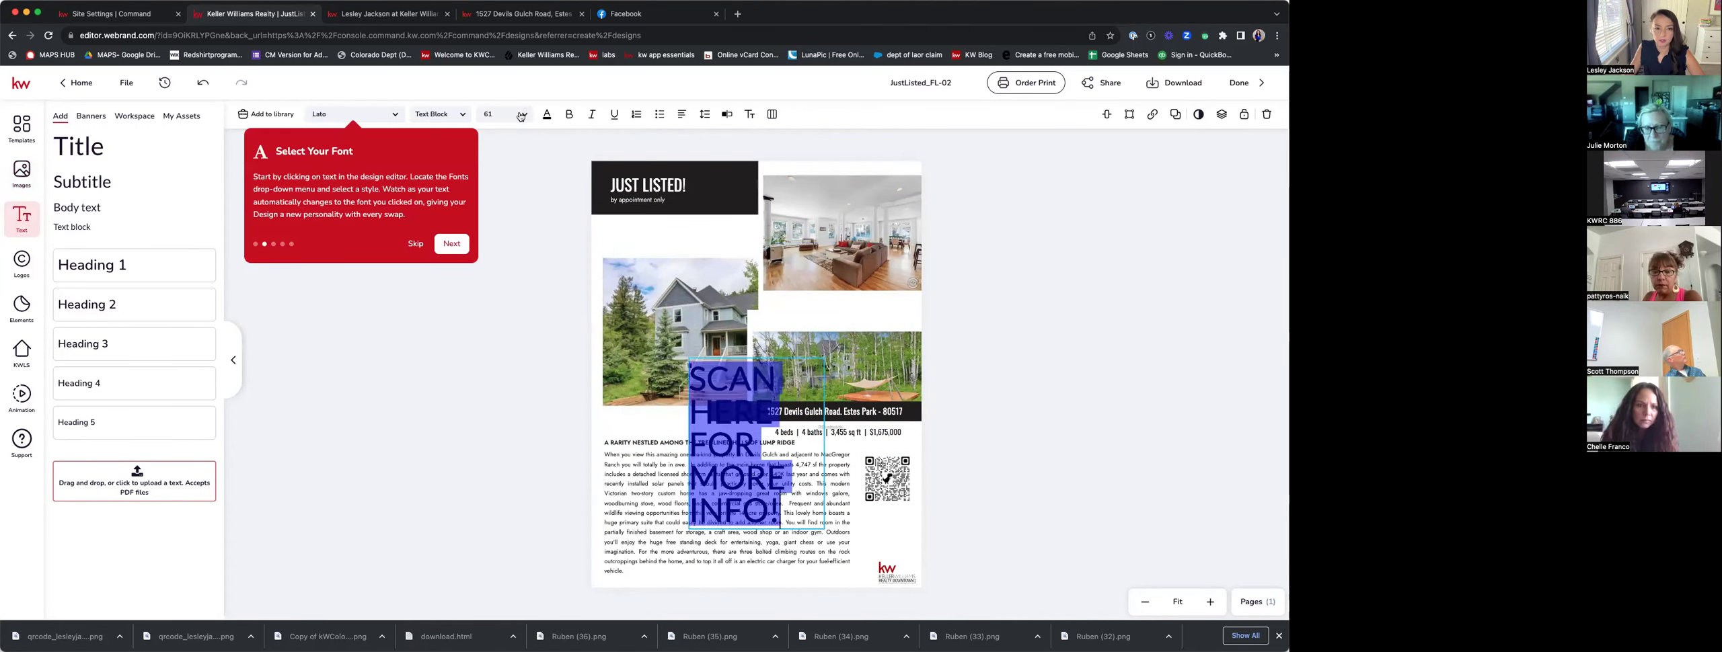
click(524, 115)
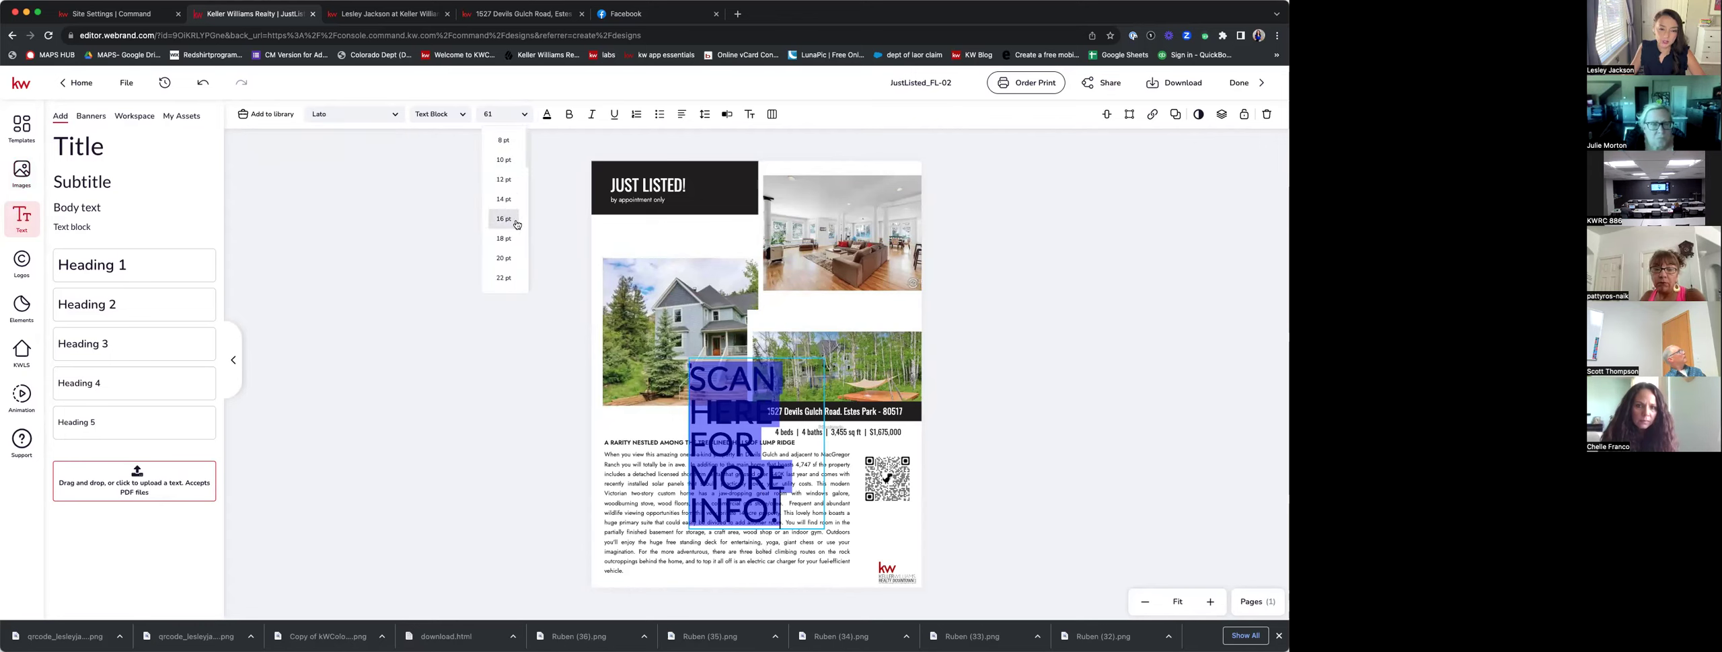
click(510, 241)
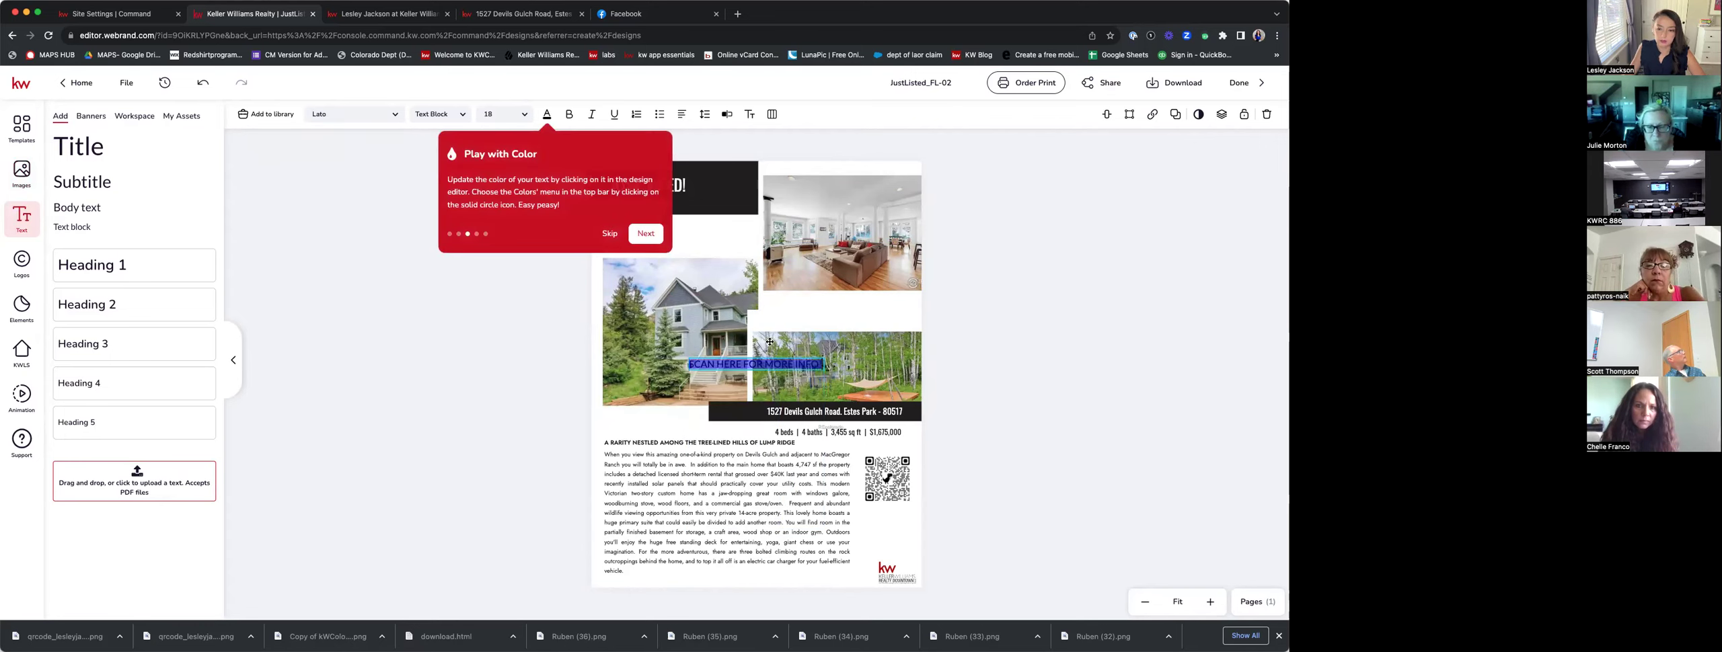
drag(750, 364, 736, 364)
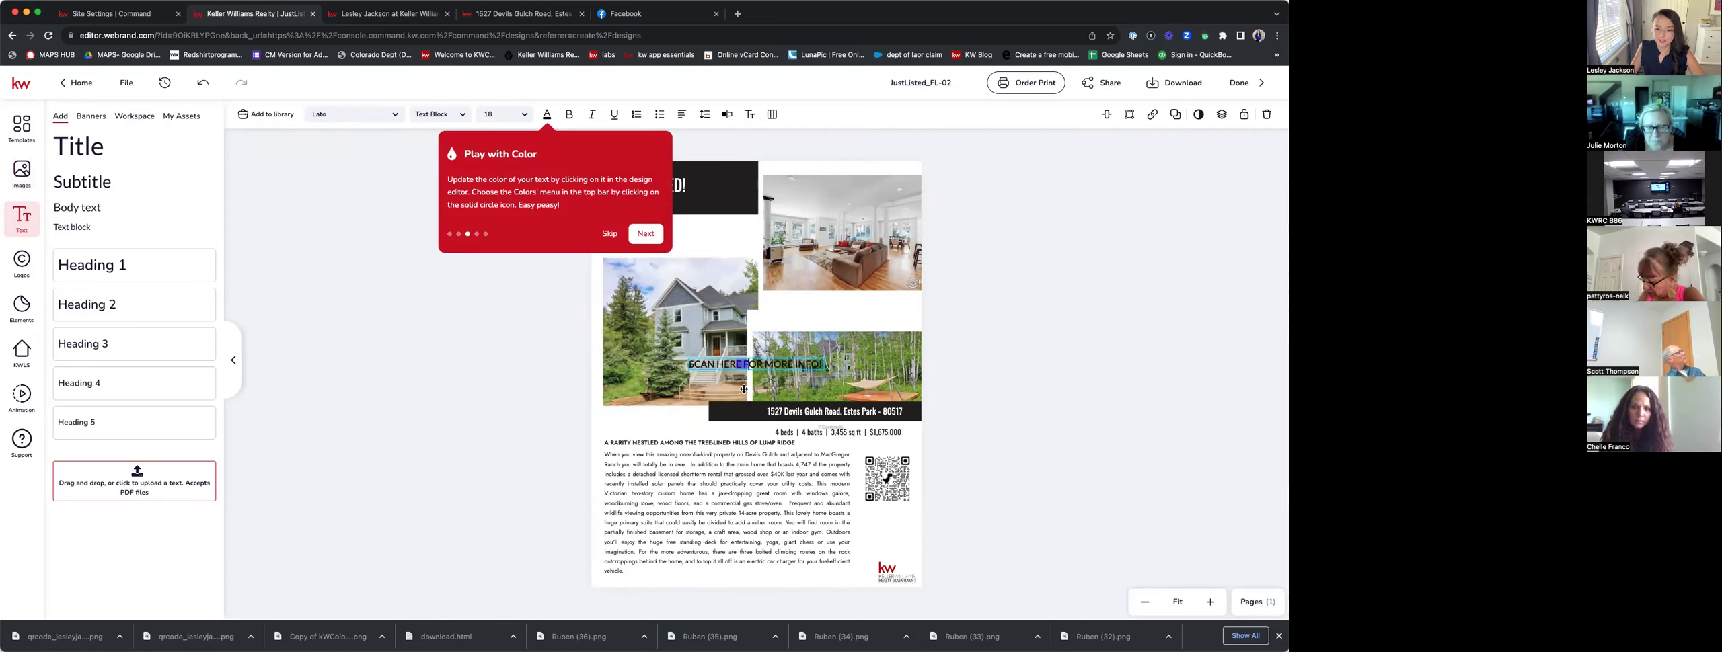
click(728, 368)
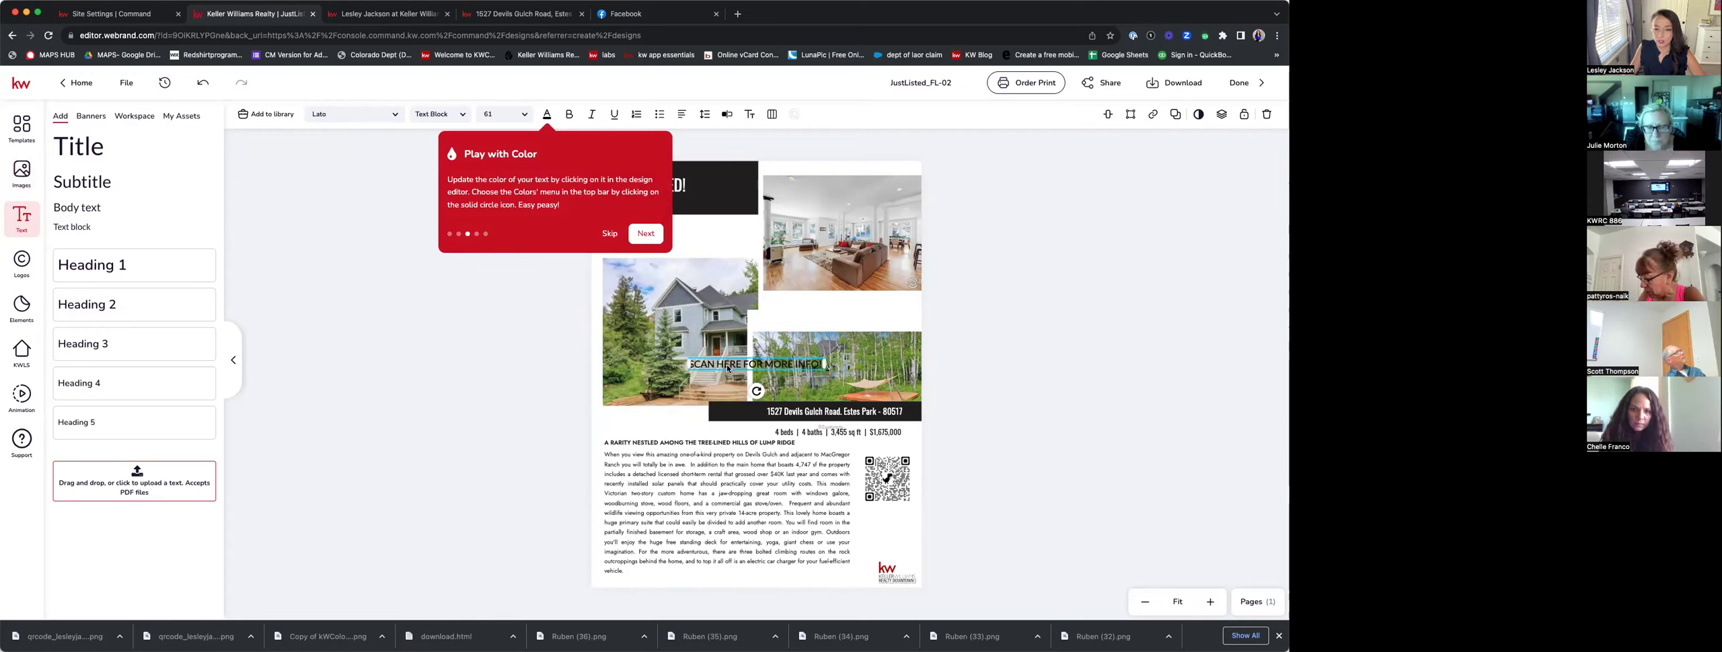
click(610, 235)
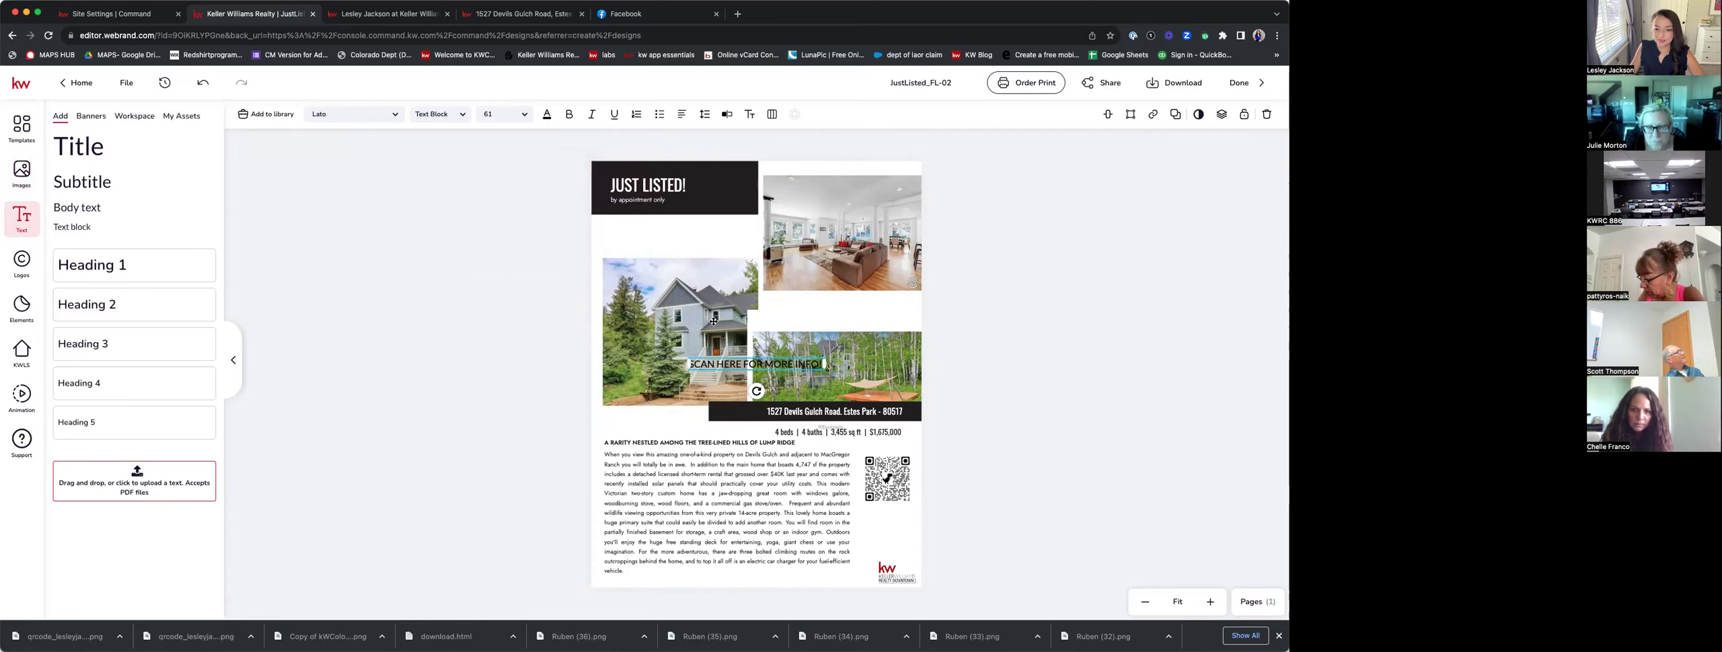
drag(739, 364, 920, 529)
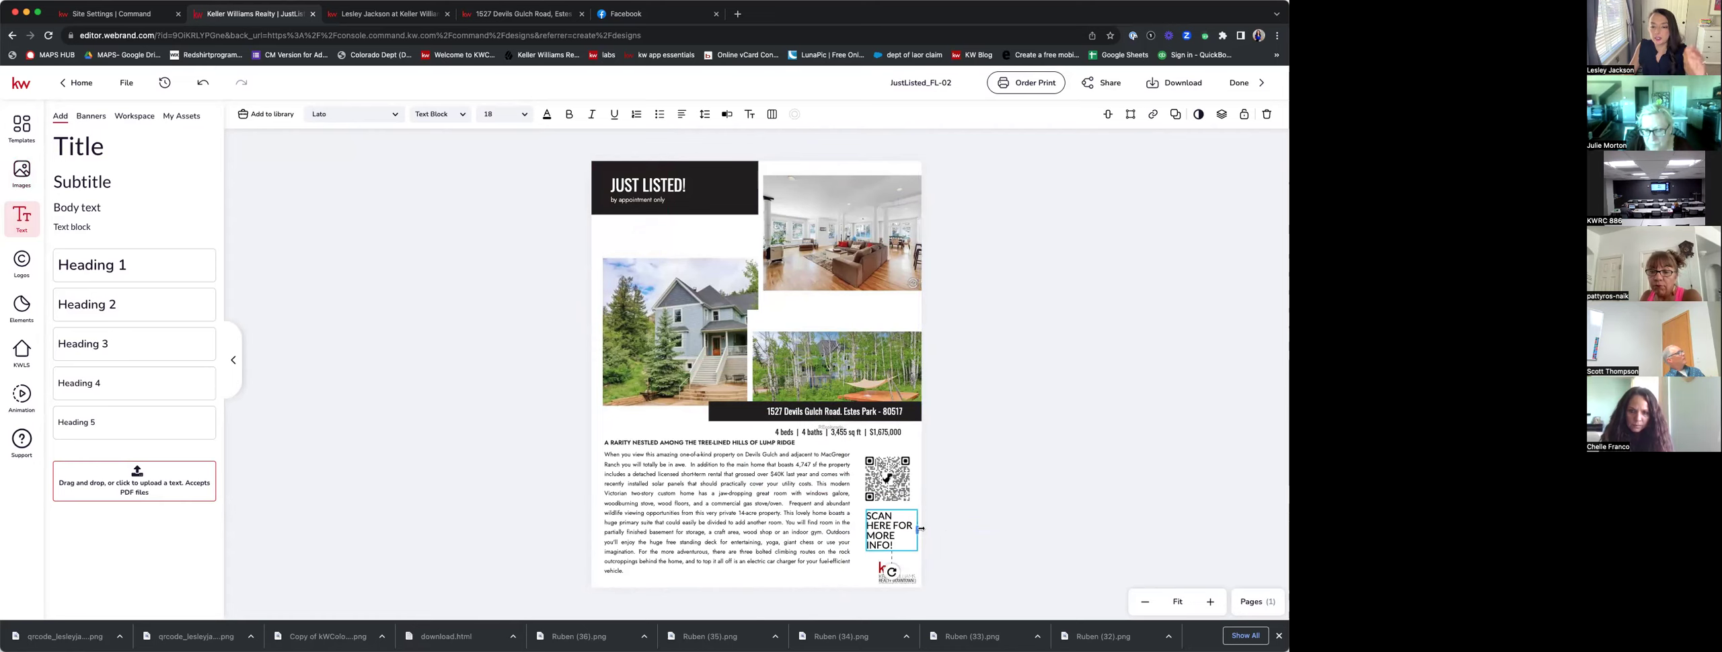
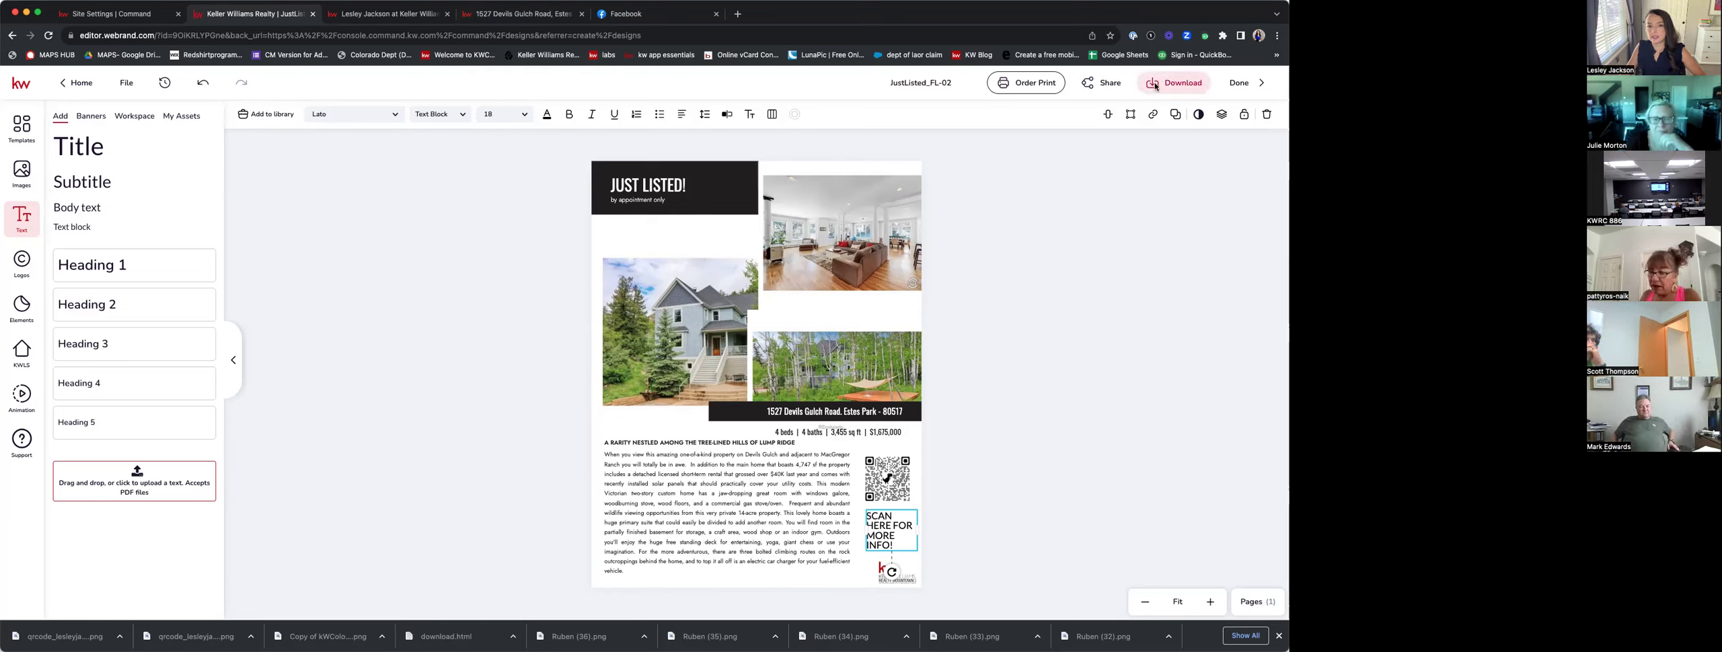
Glance at the flyer's download options, then close them and clear the selection.
click(1155, 86)
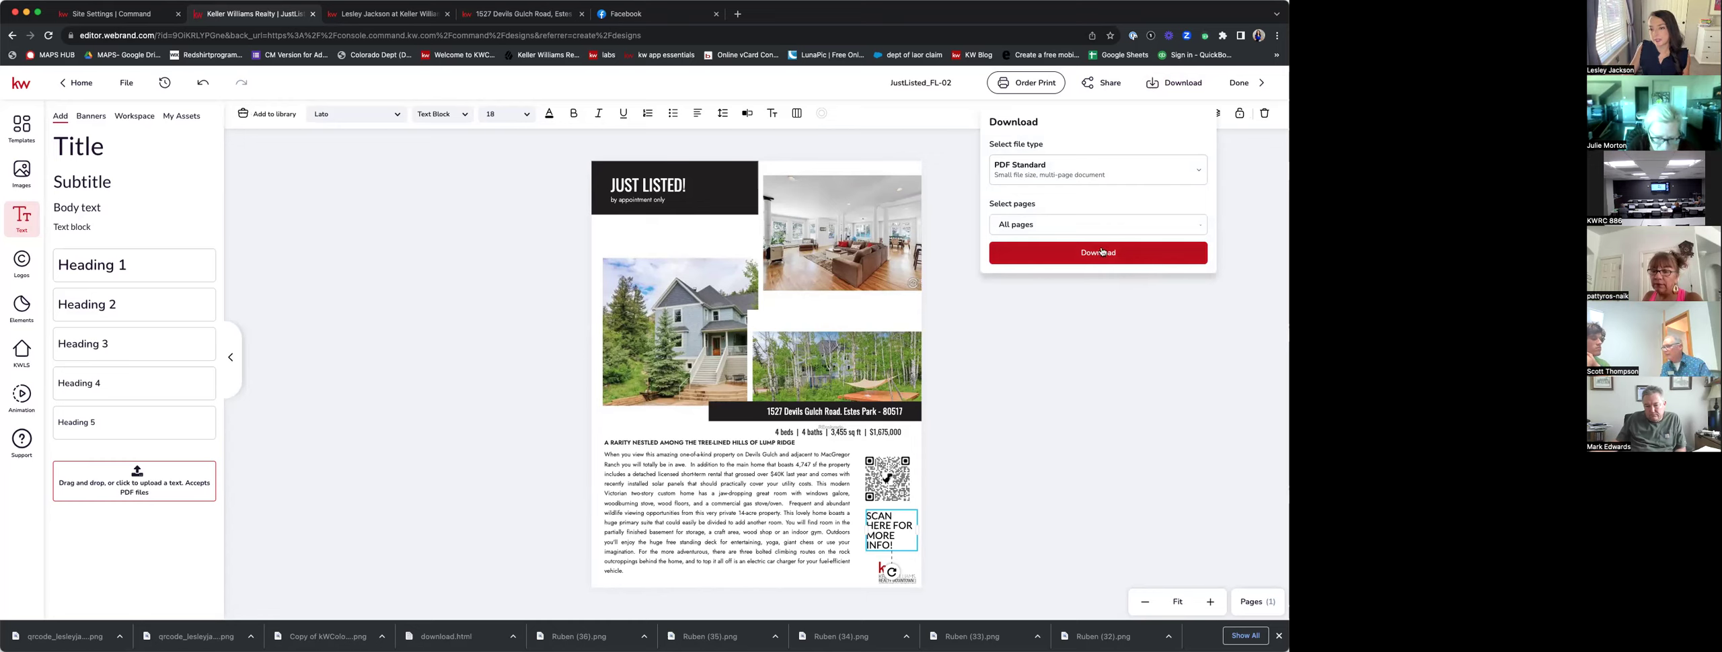
click(885, 581)
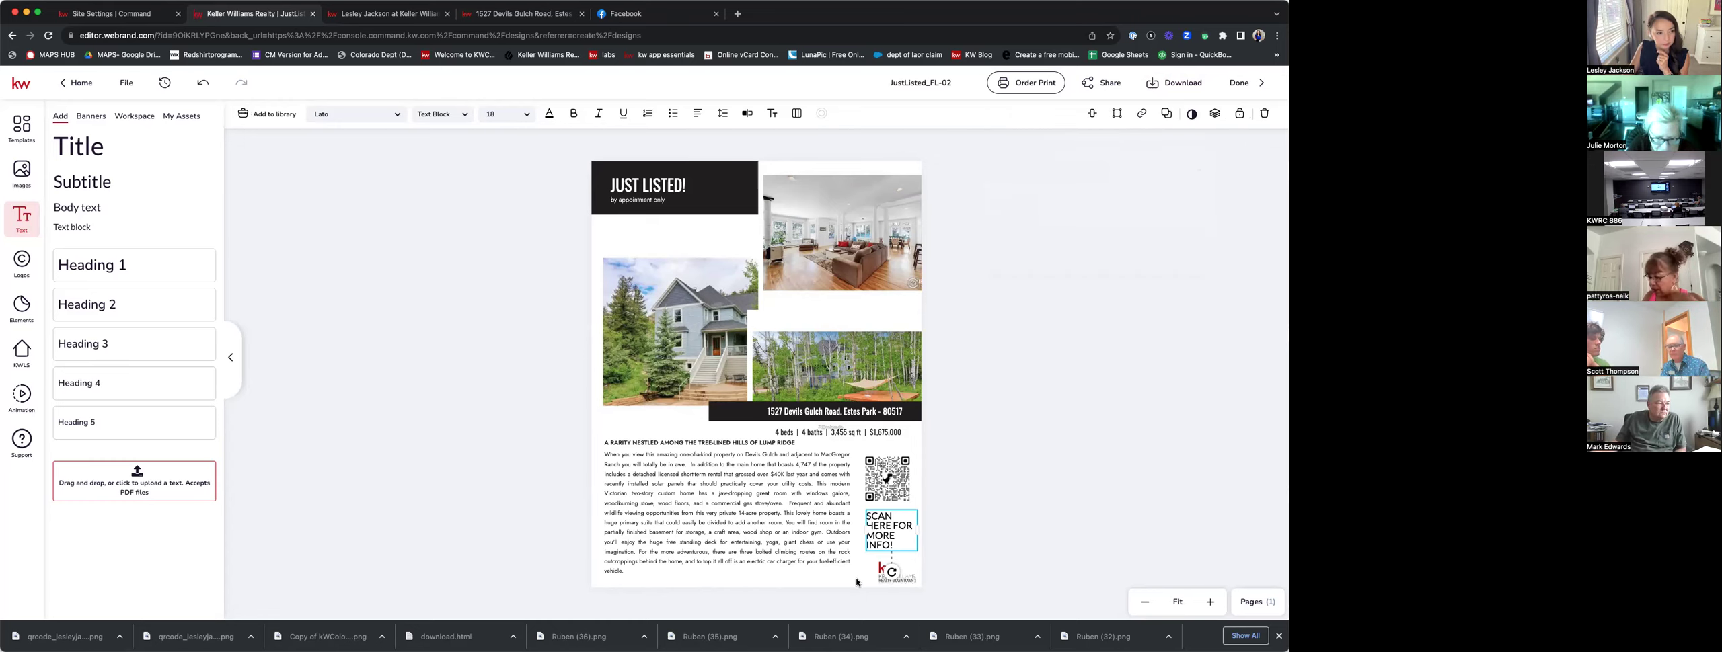
click(858, 582)
click(1063, 532)
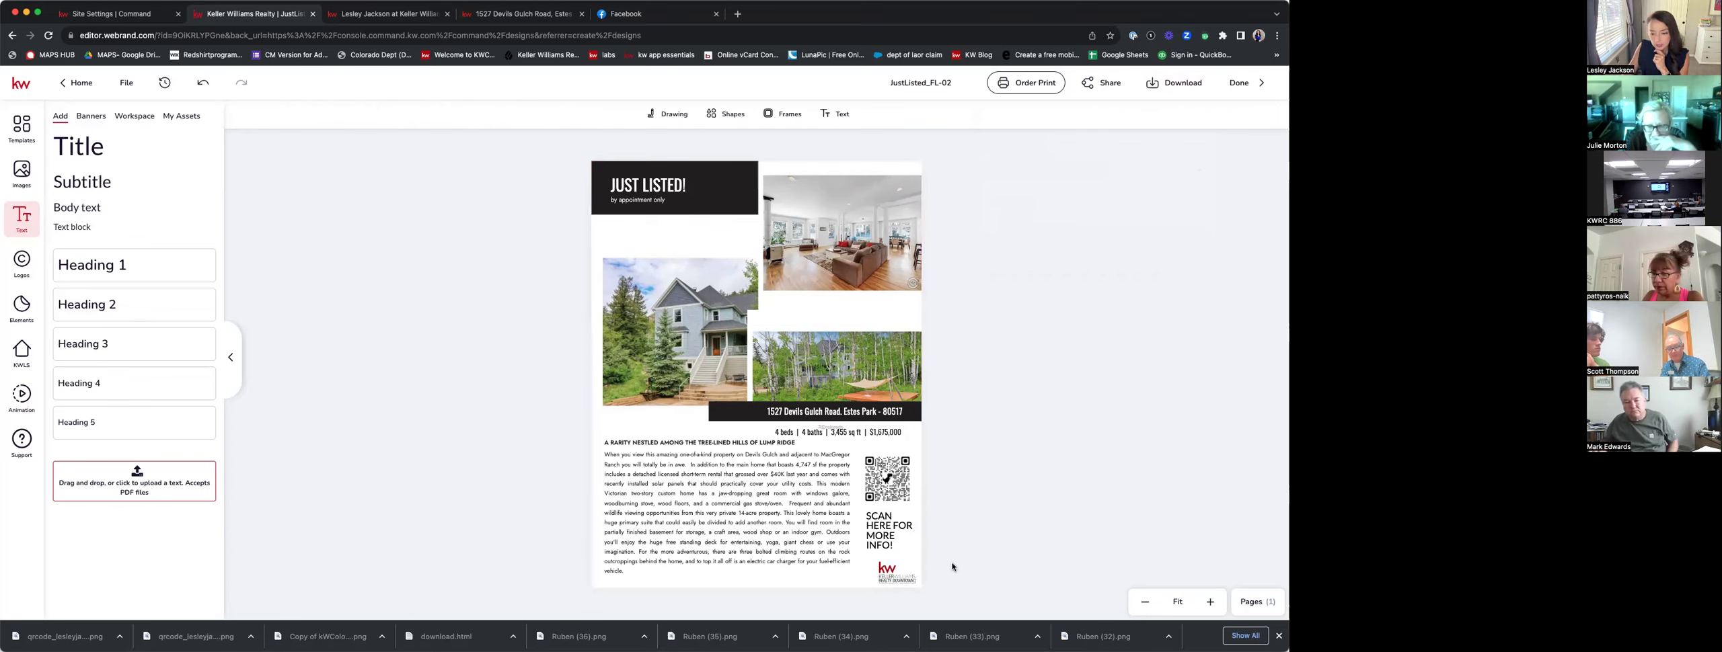
Move the KW logo beside the address banner, deselect it, and reopen the download options.
drag(900, 573, 616, 428)
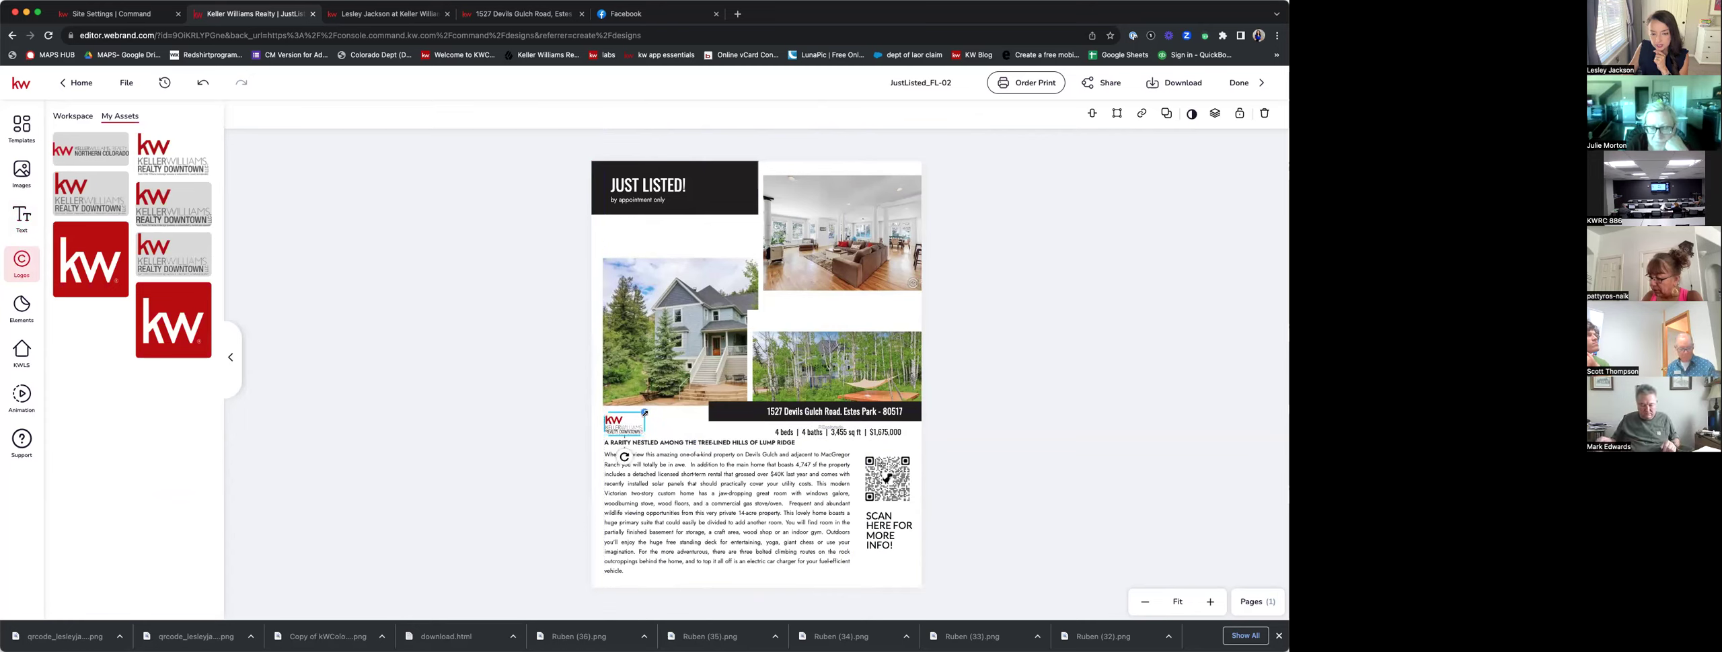
click(992, 386)
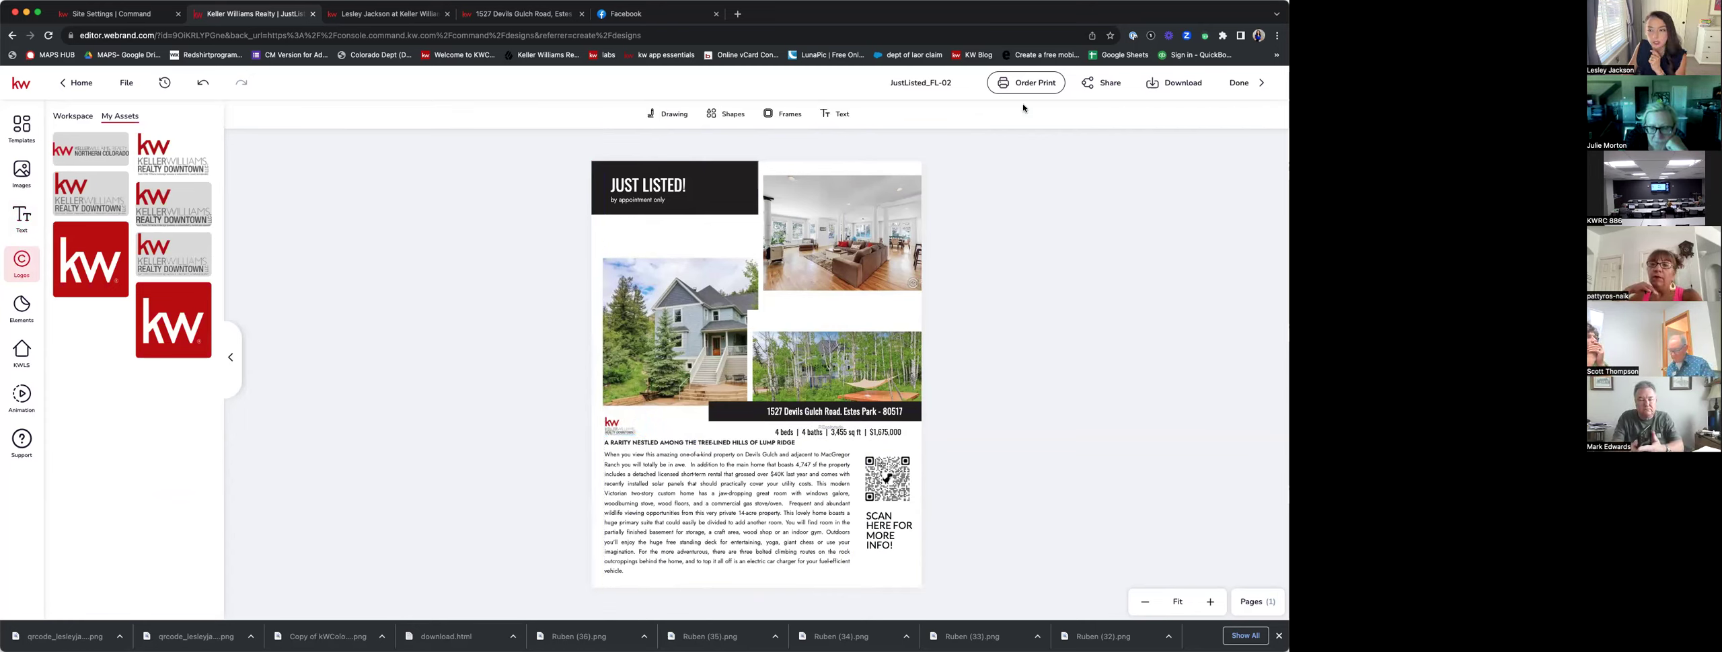
click(1174, 83)
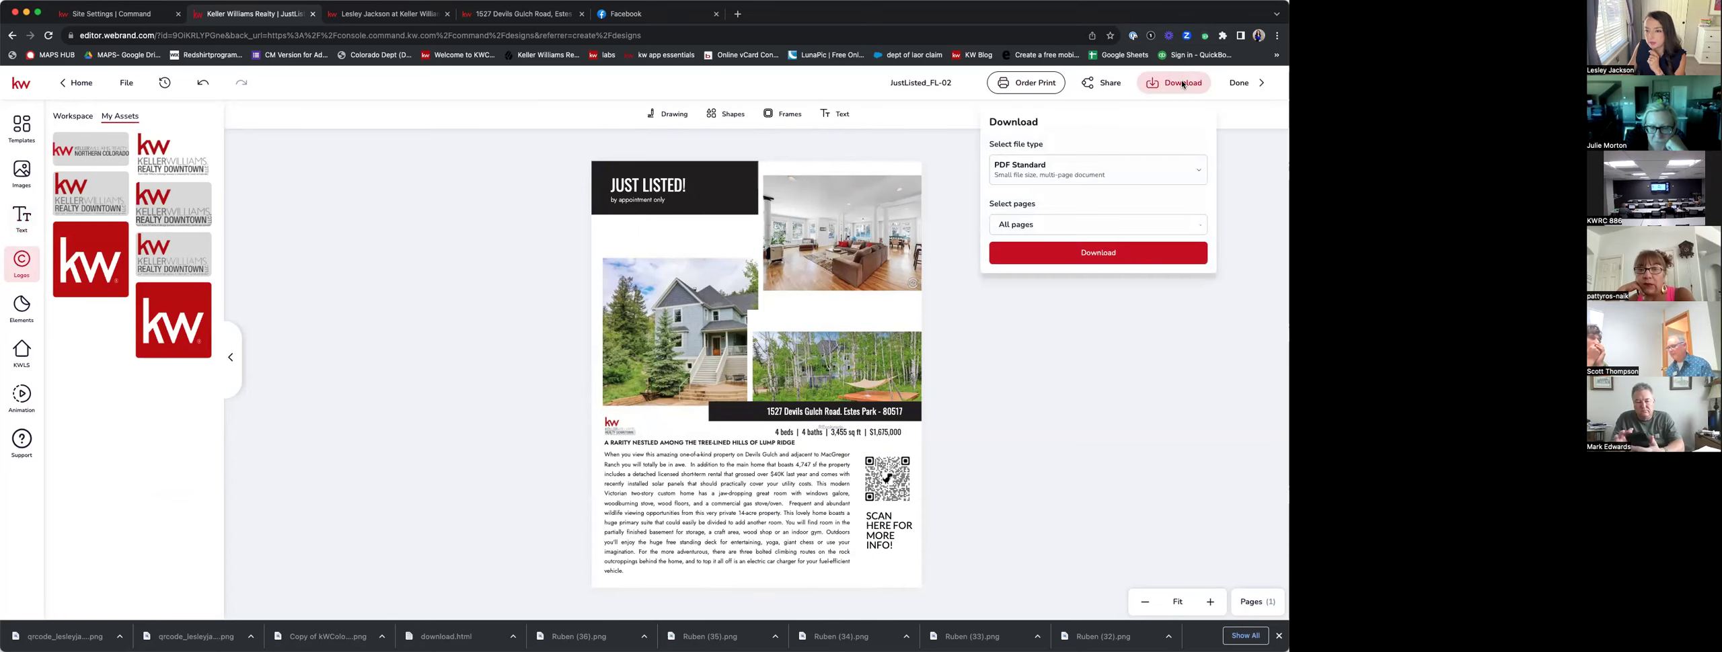
Check which pages will download and pick PDF for Printing as the file type.
click(1048, 223)
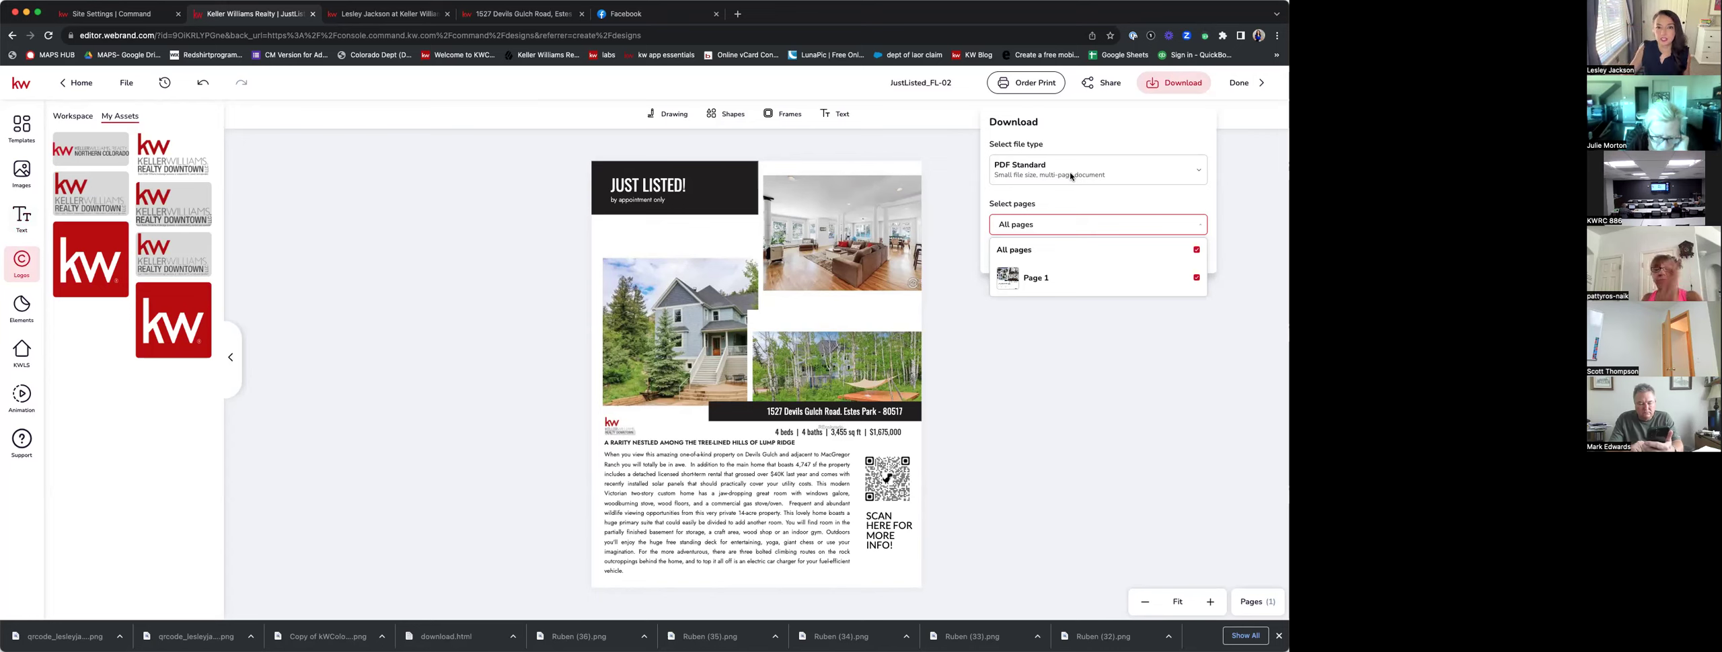
click(1176, 176)
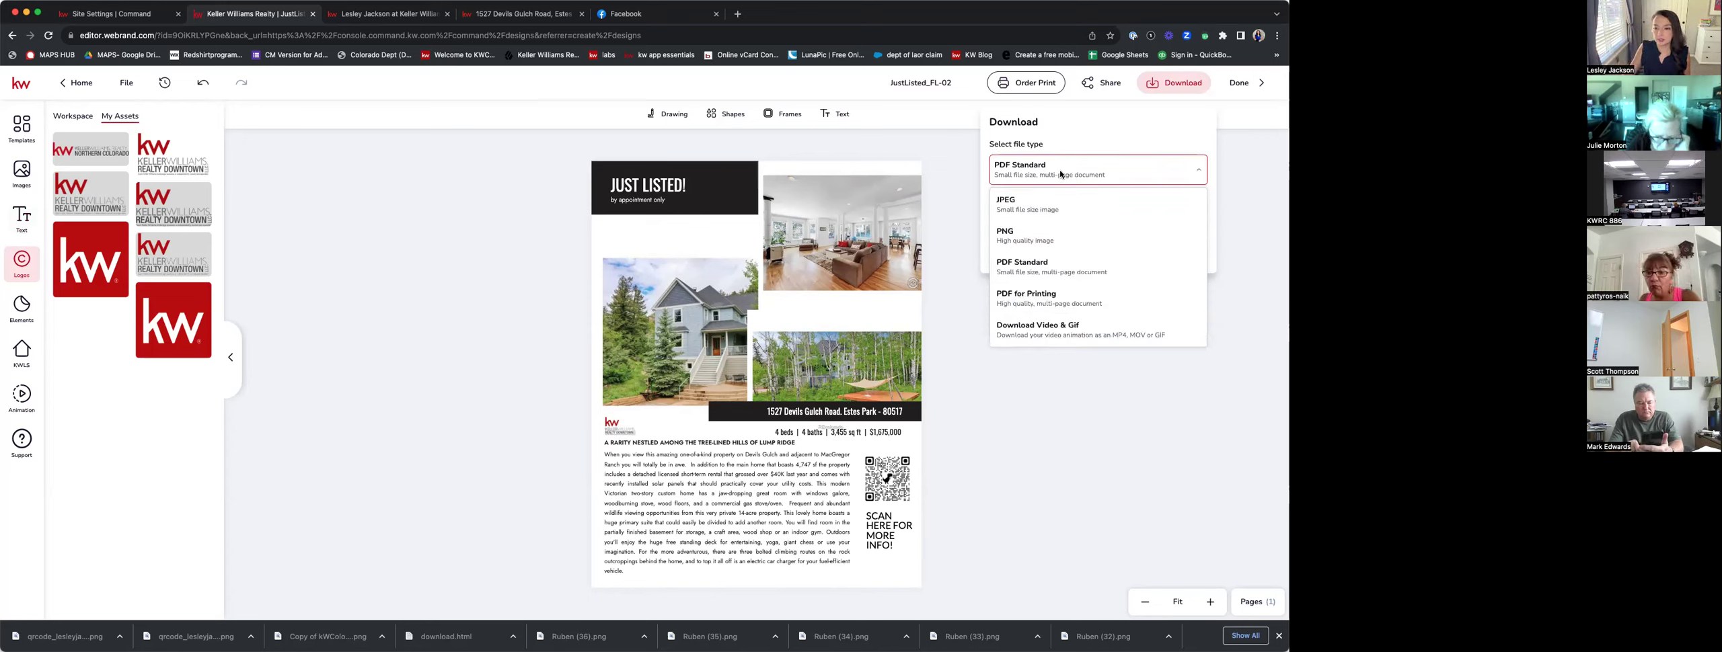
click(1040, 303)
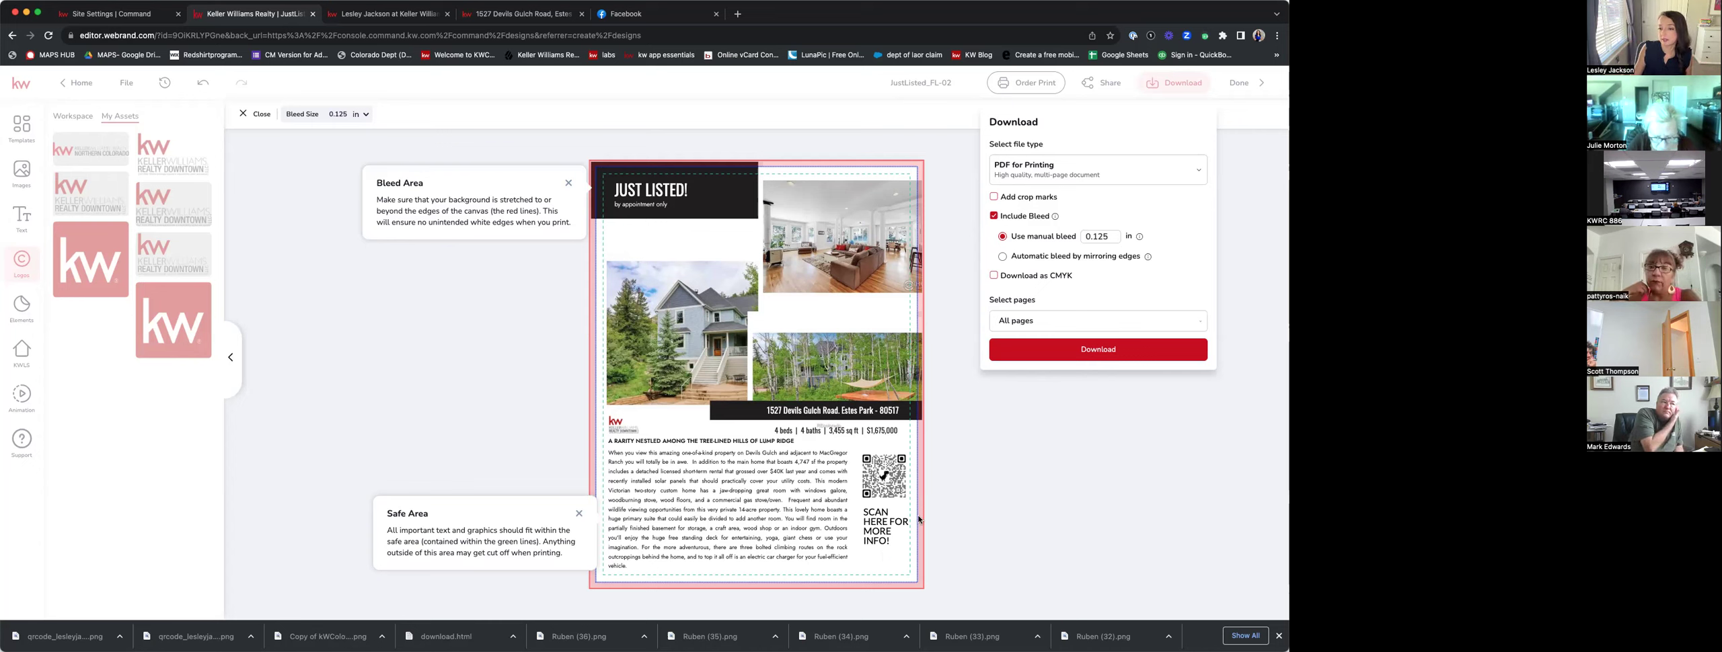
Download the flyer as the print-ready JustListed_FL-02.pdf.
click(1108, 351)
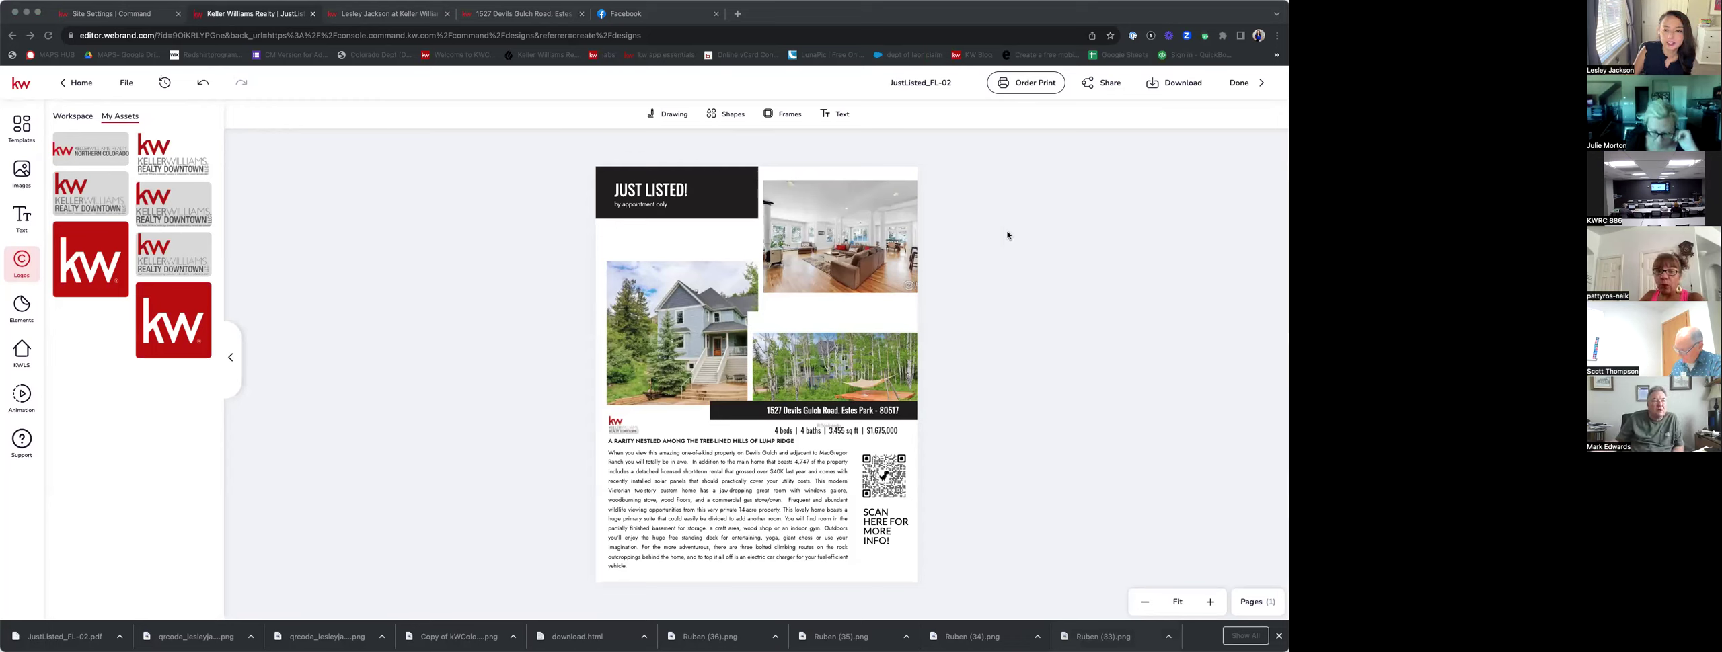
Finish editing the JustListed_FL-02 flyer with Done to go back to My Designs.
click(1050, 260)
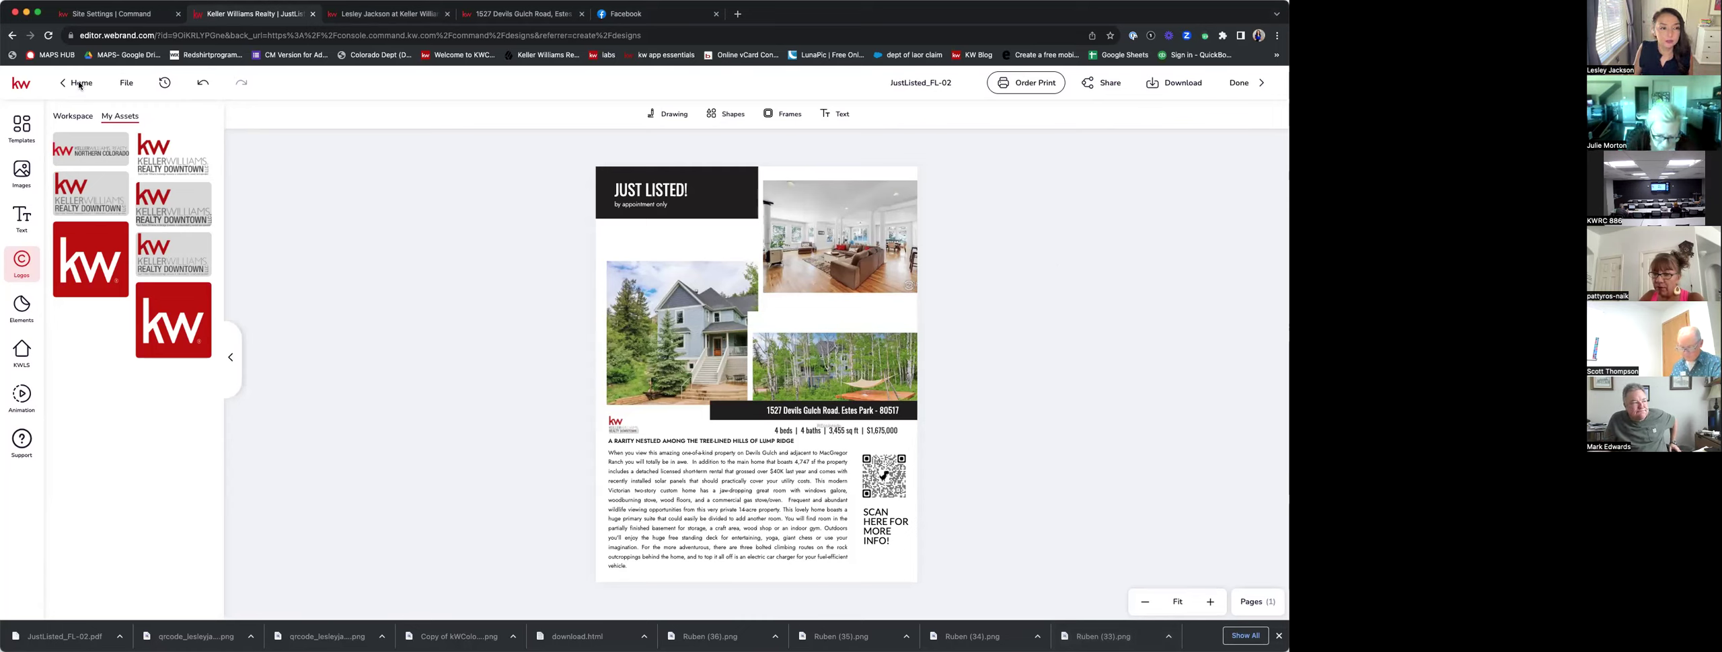
click(1251, 86)
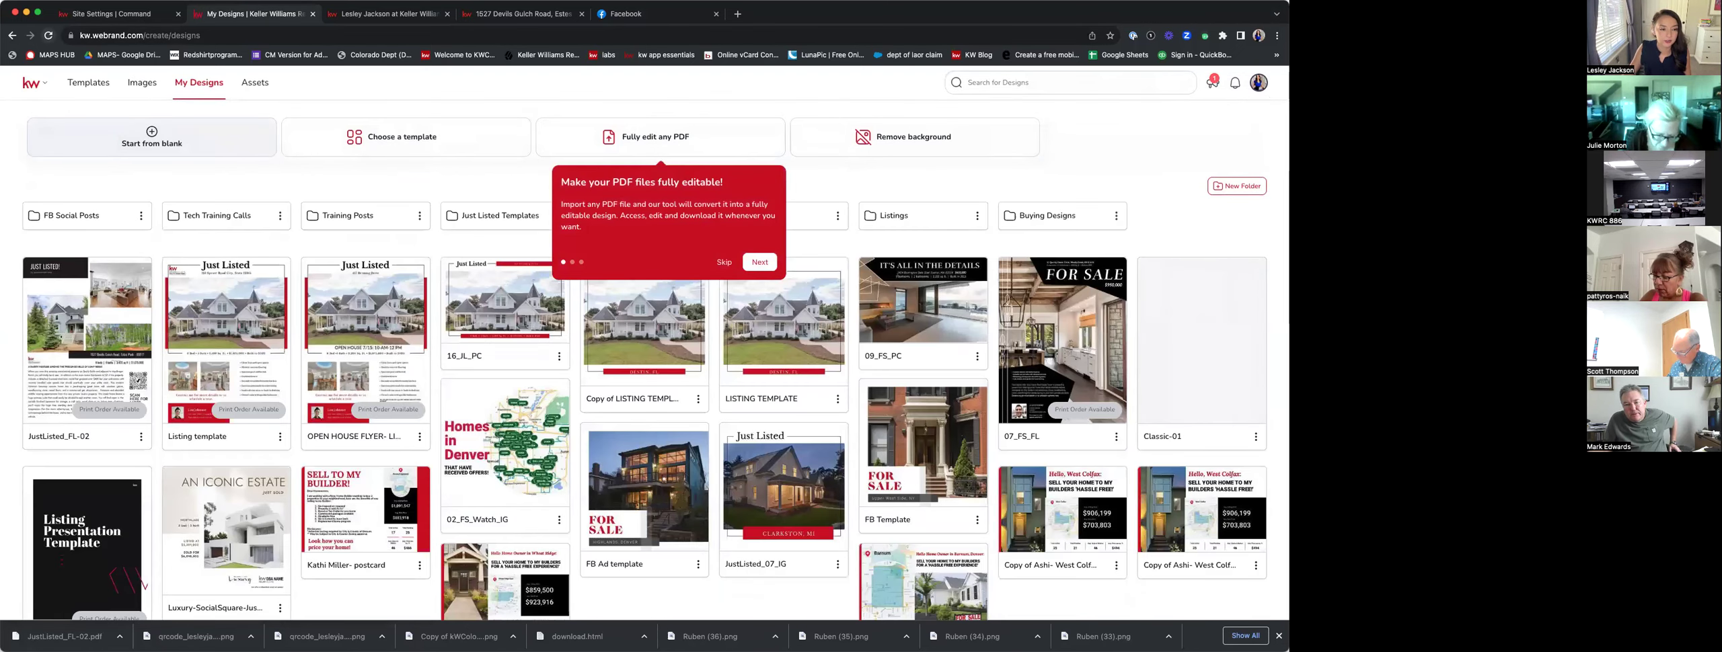
Go to the KW Command dashboard at agent.kw.com and open the Consumer section.
click(107, 35)
text(AGE)
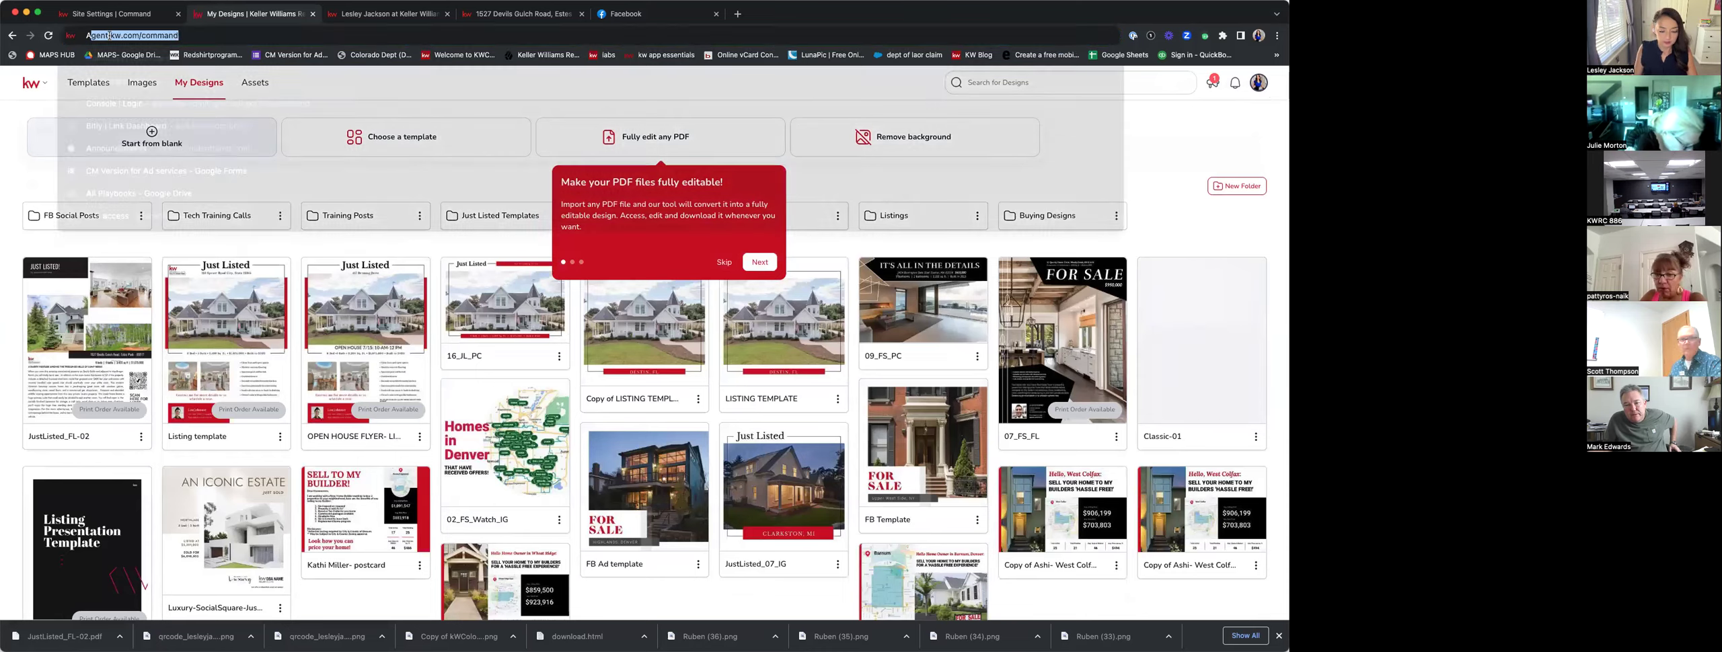
key(BackSpace)
key(BackSpace)
key(BackSpace)
key(BackSpace)
text(agent)
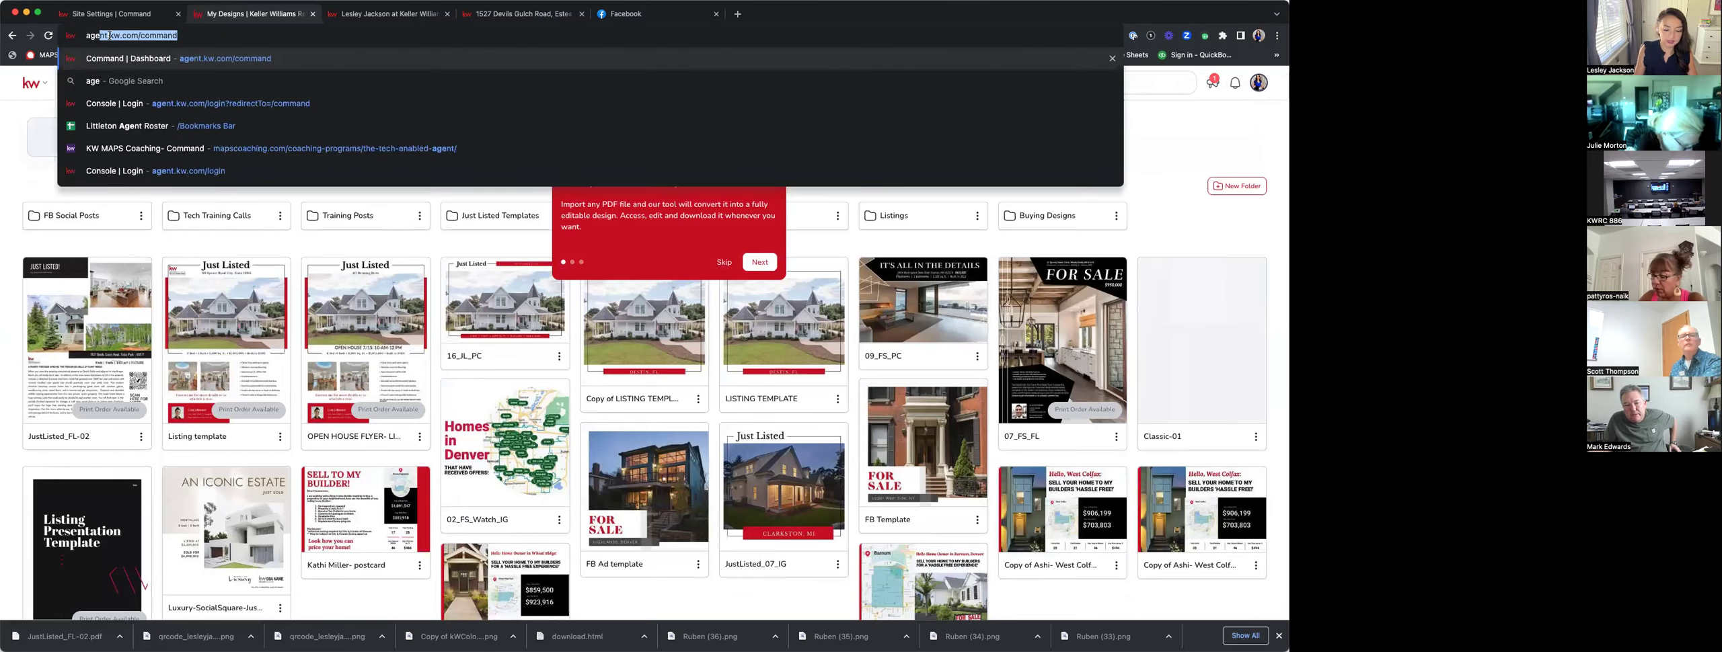
key(Return)
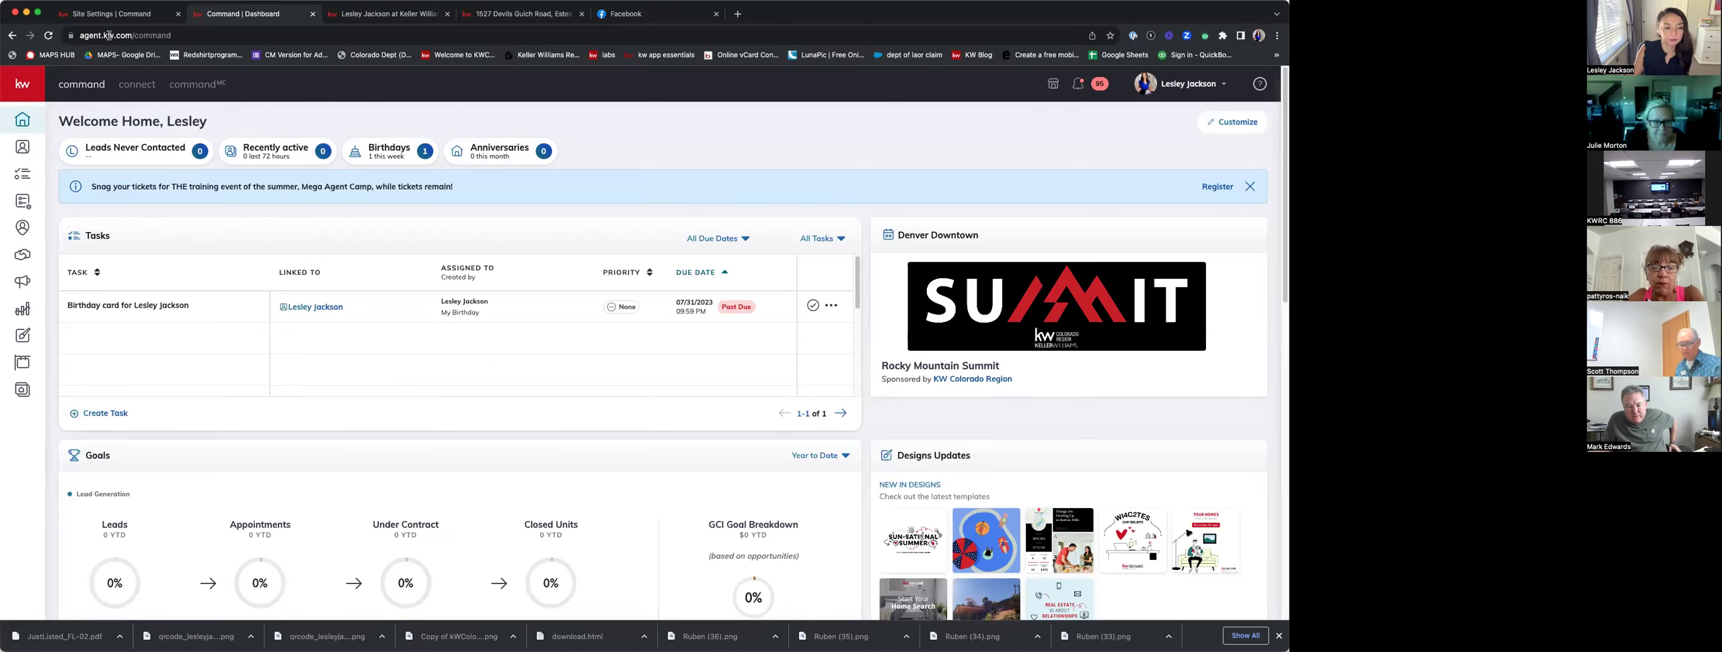
click(23, 390)
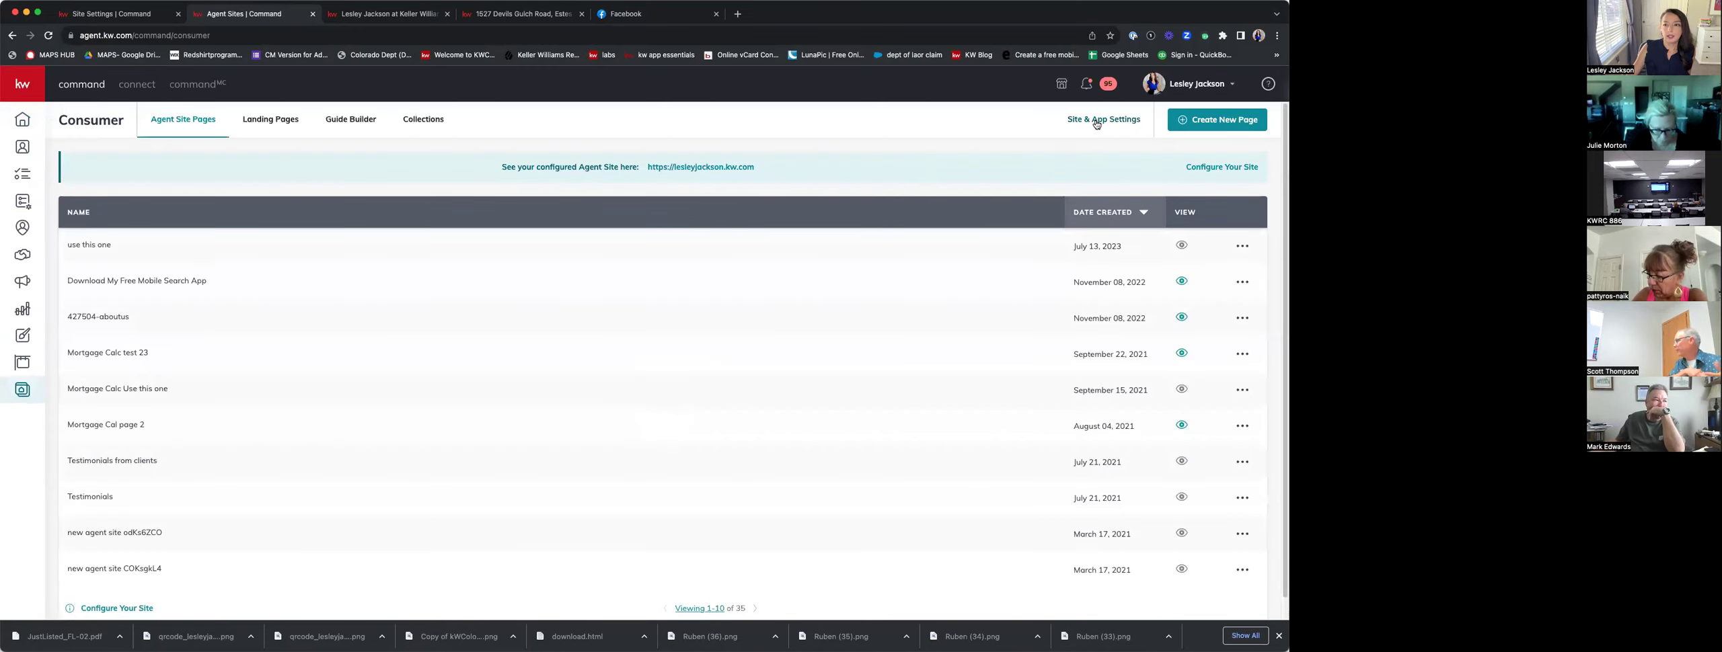
Review the Registration section of Site & App Settings, then return to Agent Site Pages.
click(1097, 124)
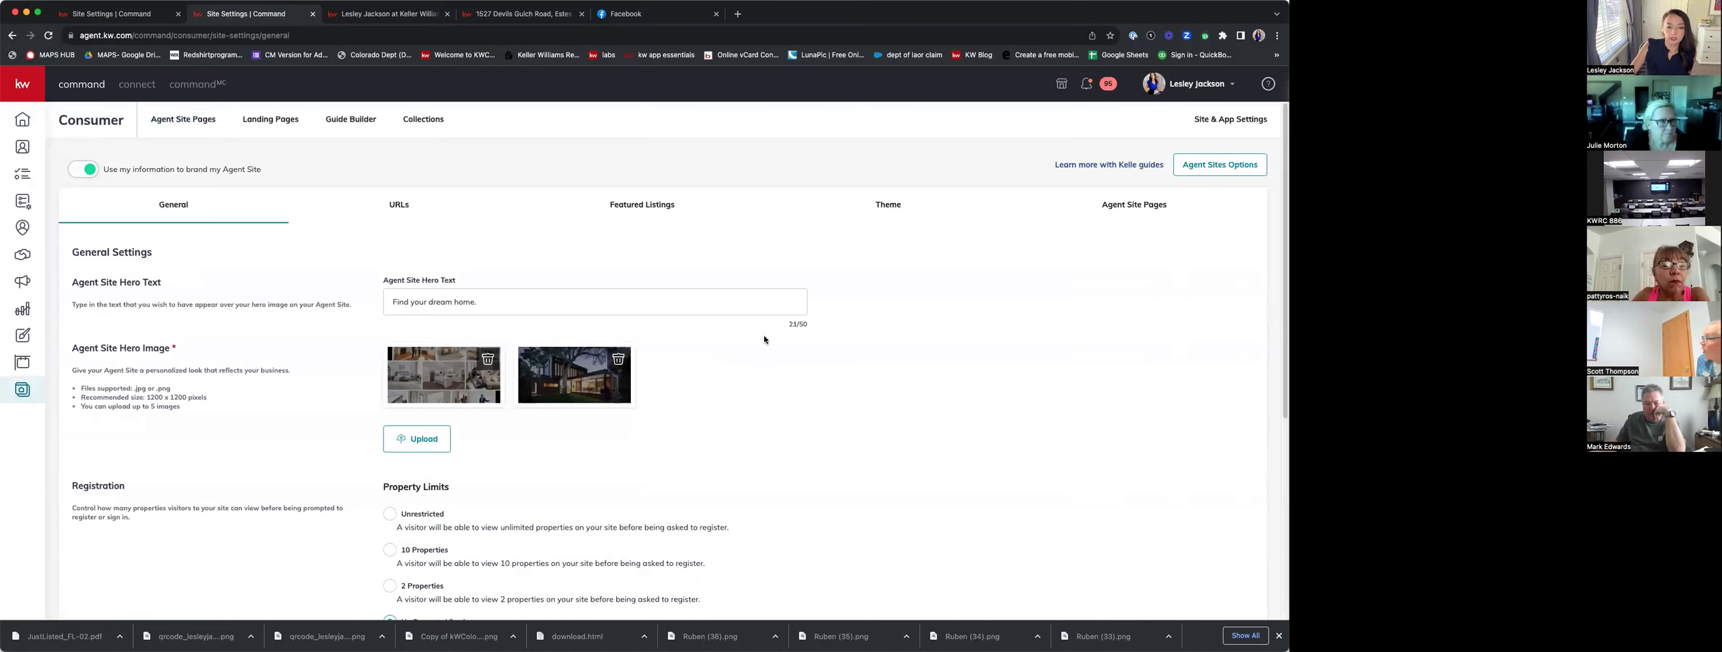
scroll(765, 477, down, 3)
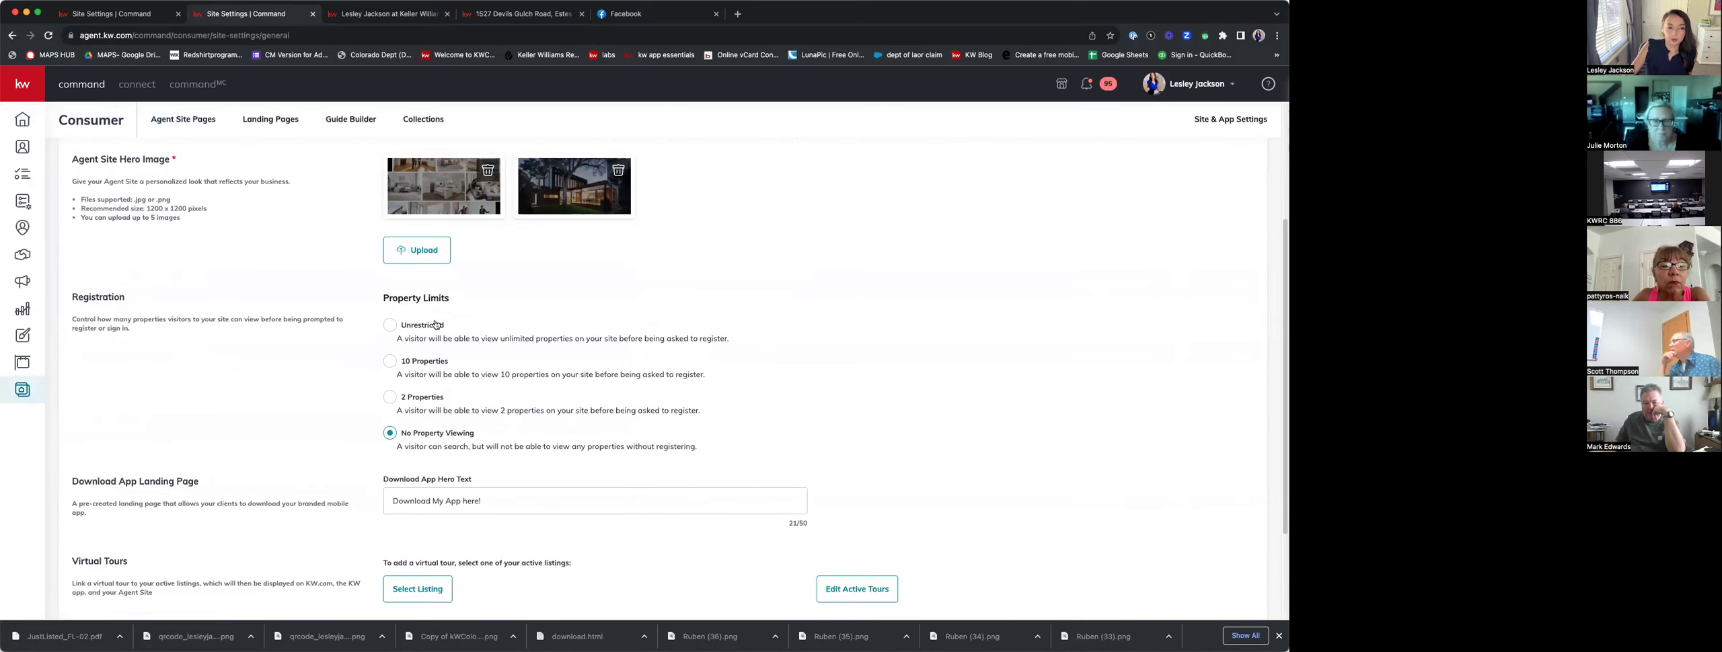
drag(125, 298, 70, 294)
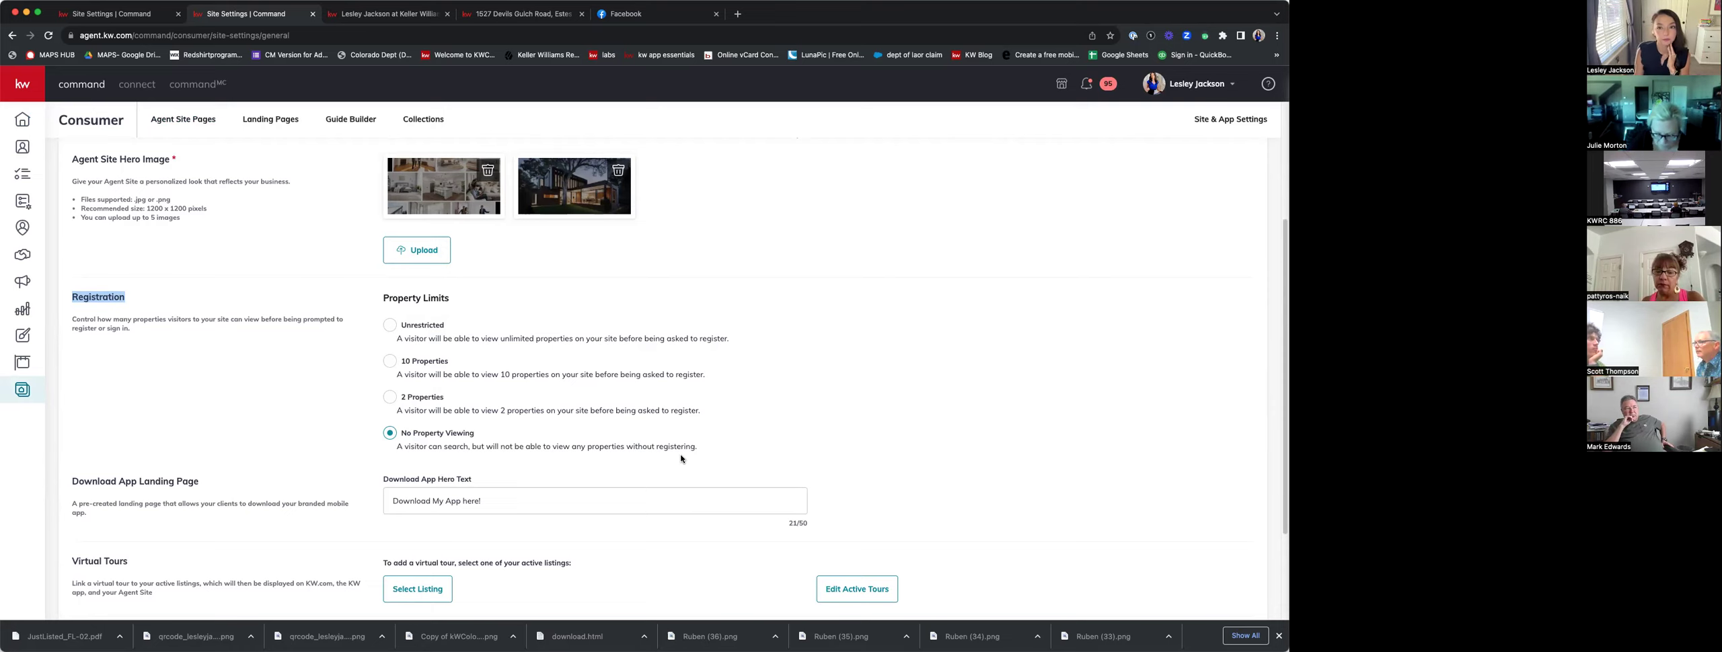
click(25, 390)
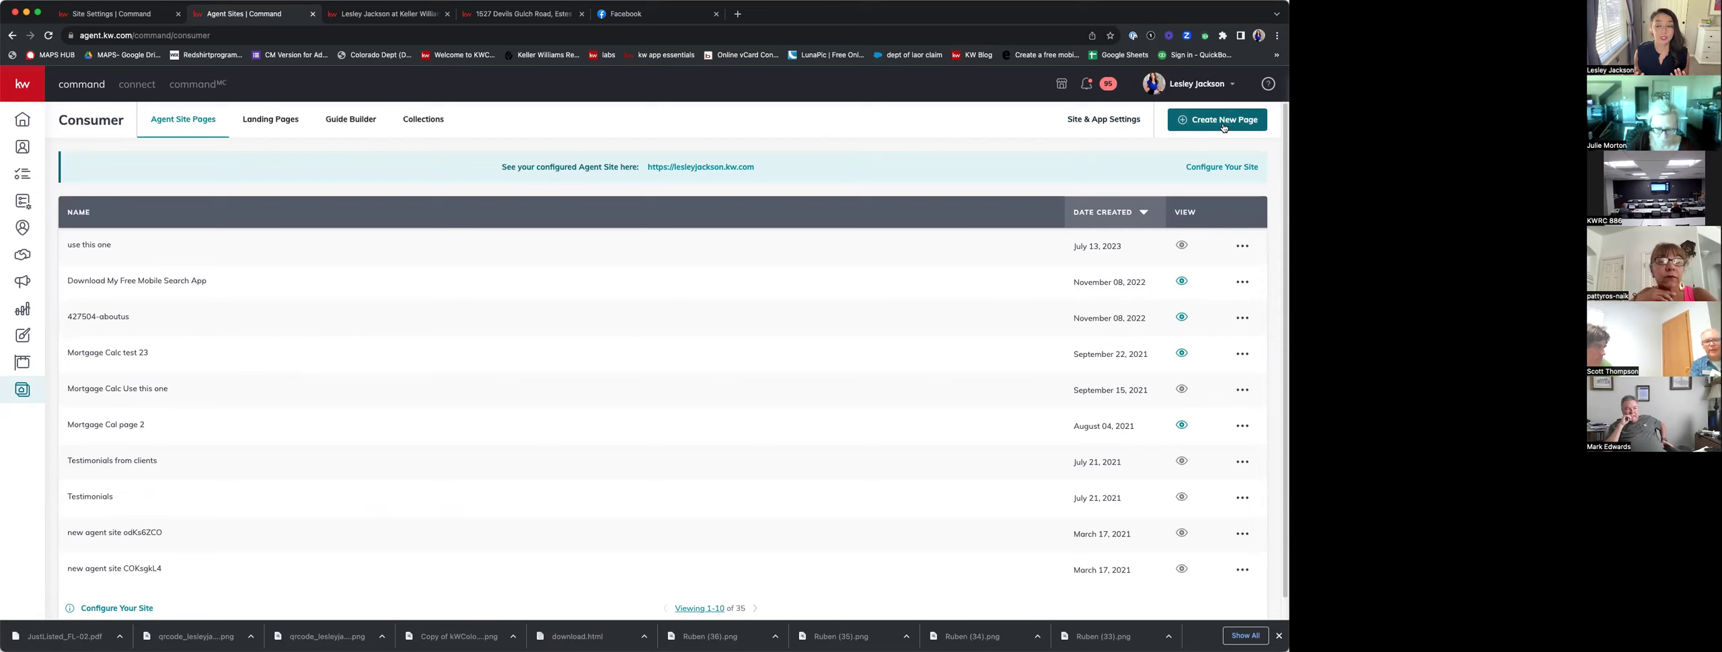
Create a new page as a landing page and open it in the editor.
click(1223, 128)
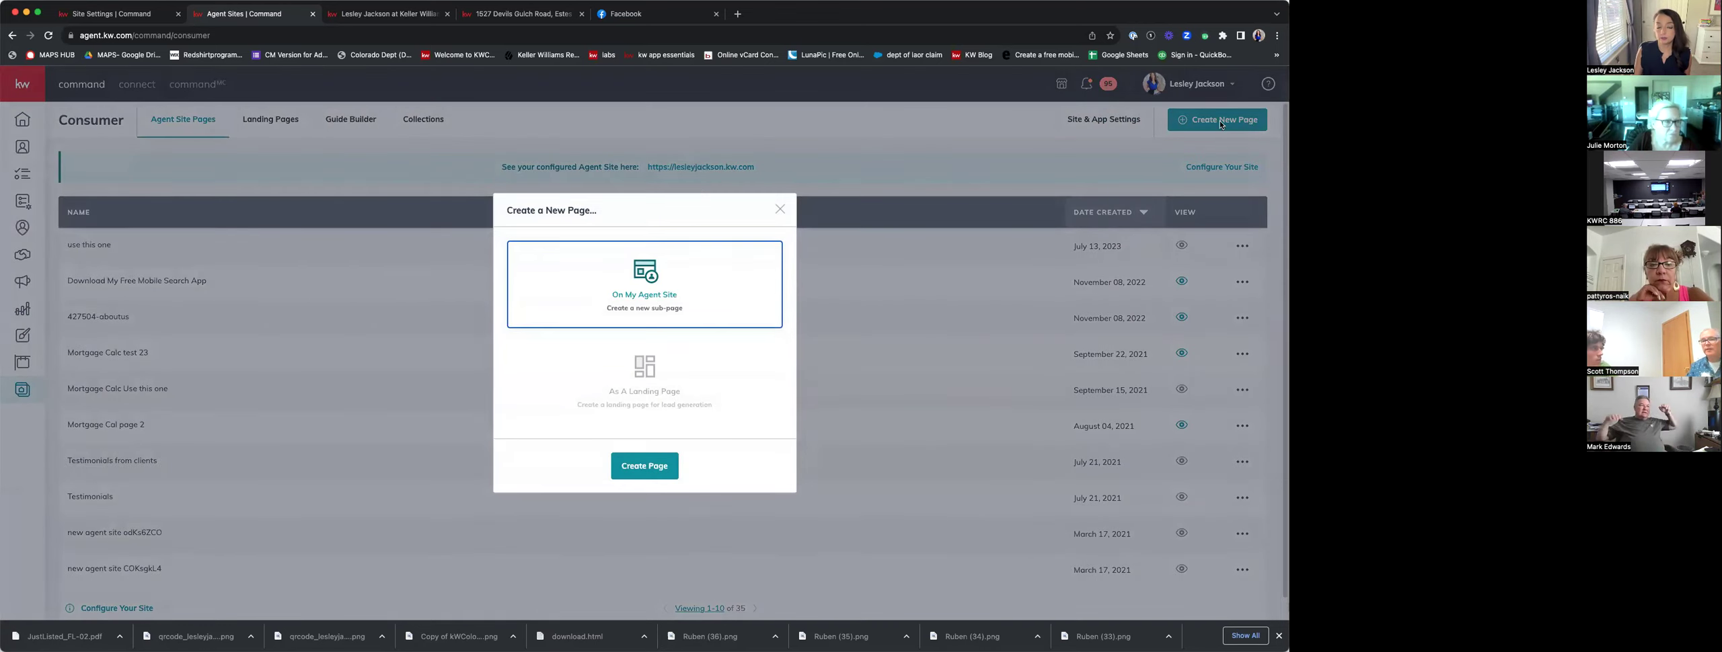
click(675, 413)
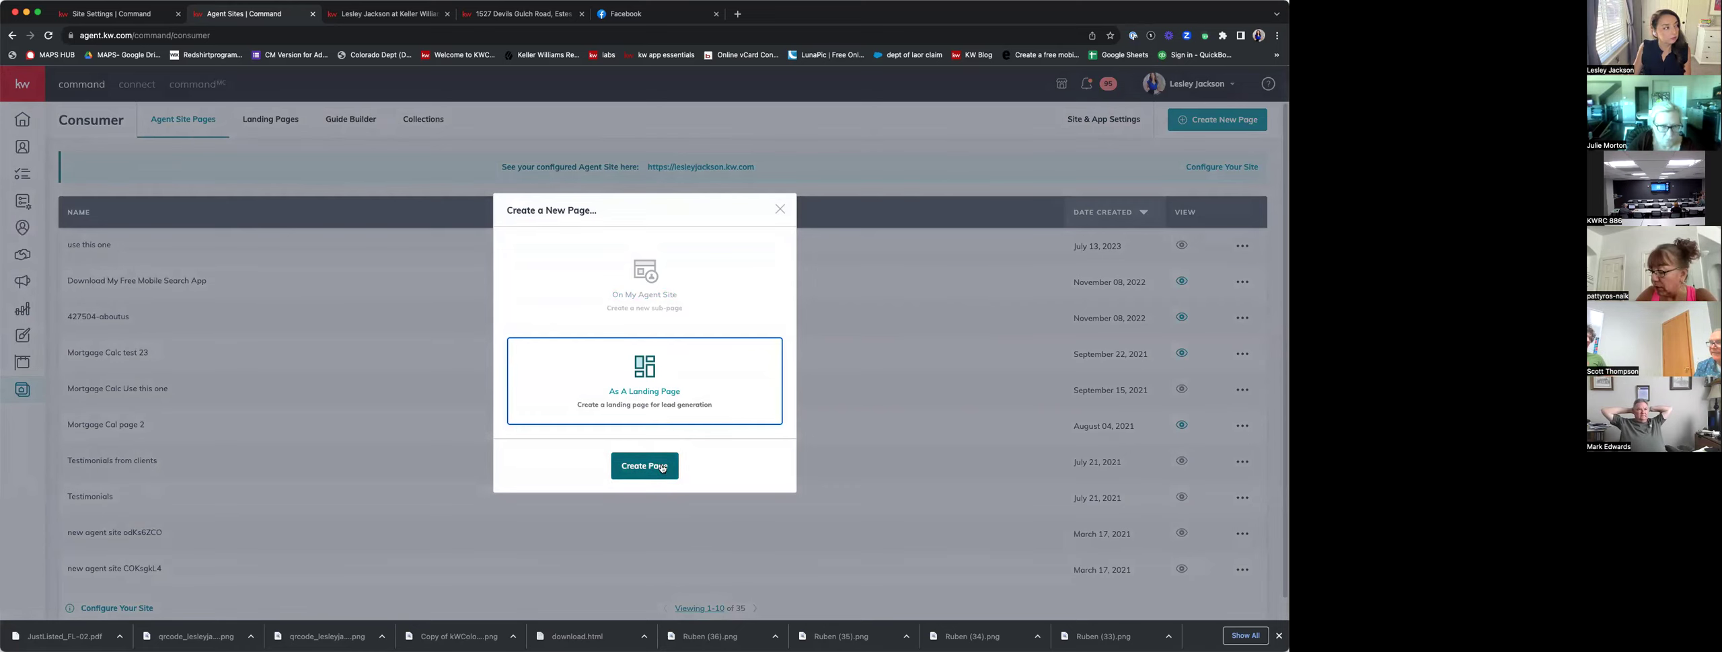
click(662, 469)
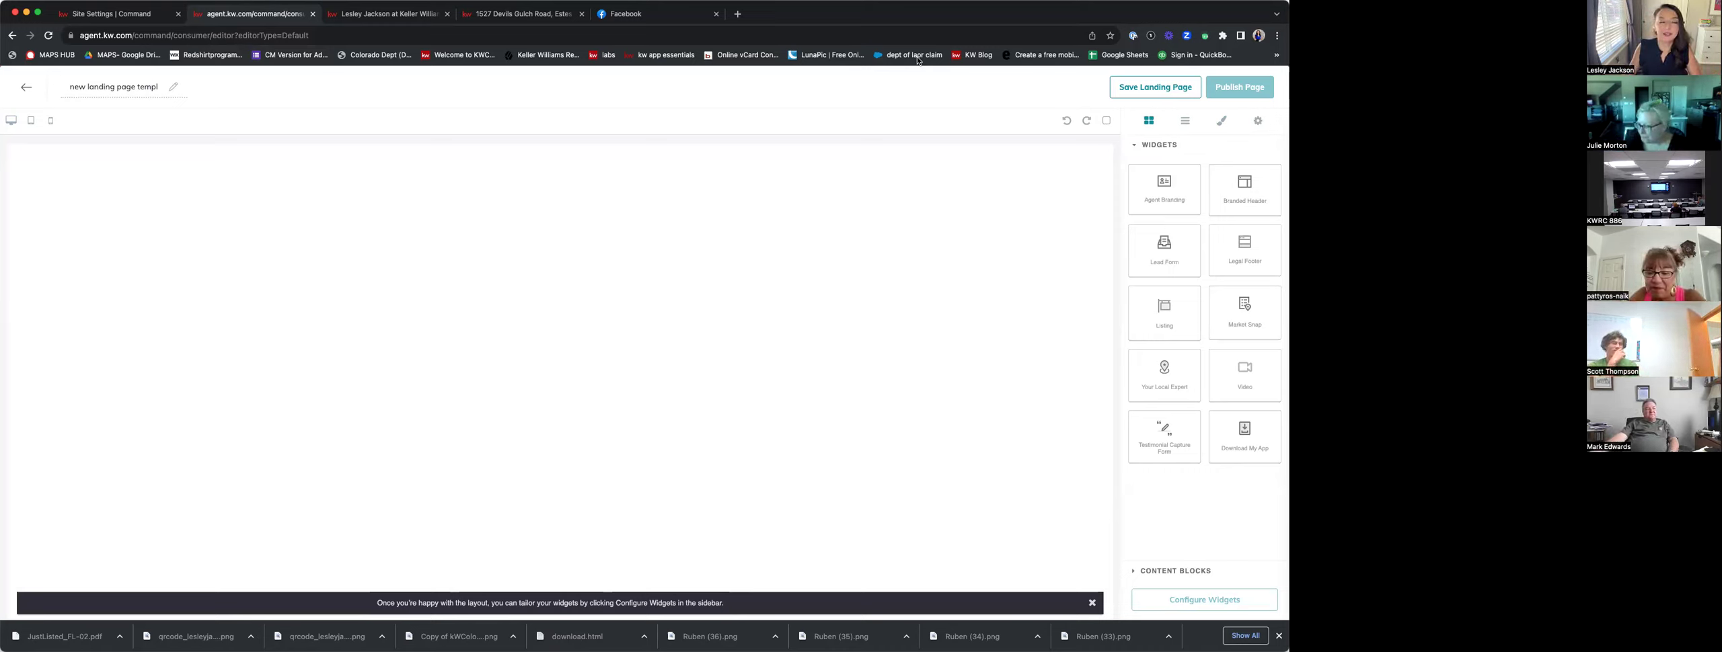
Exit the landing page editor and go to the Designs library.
click(26, 88)
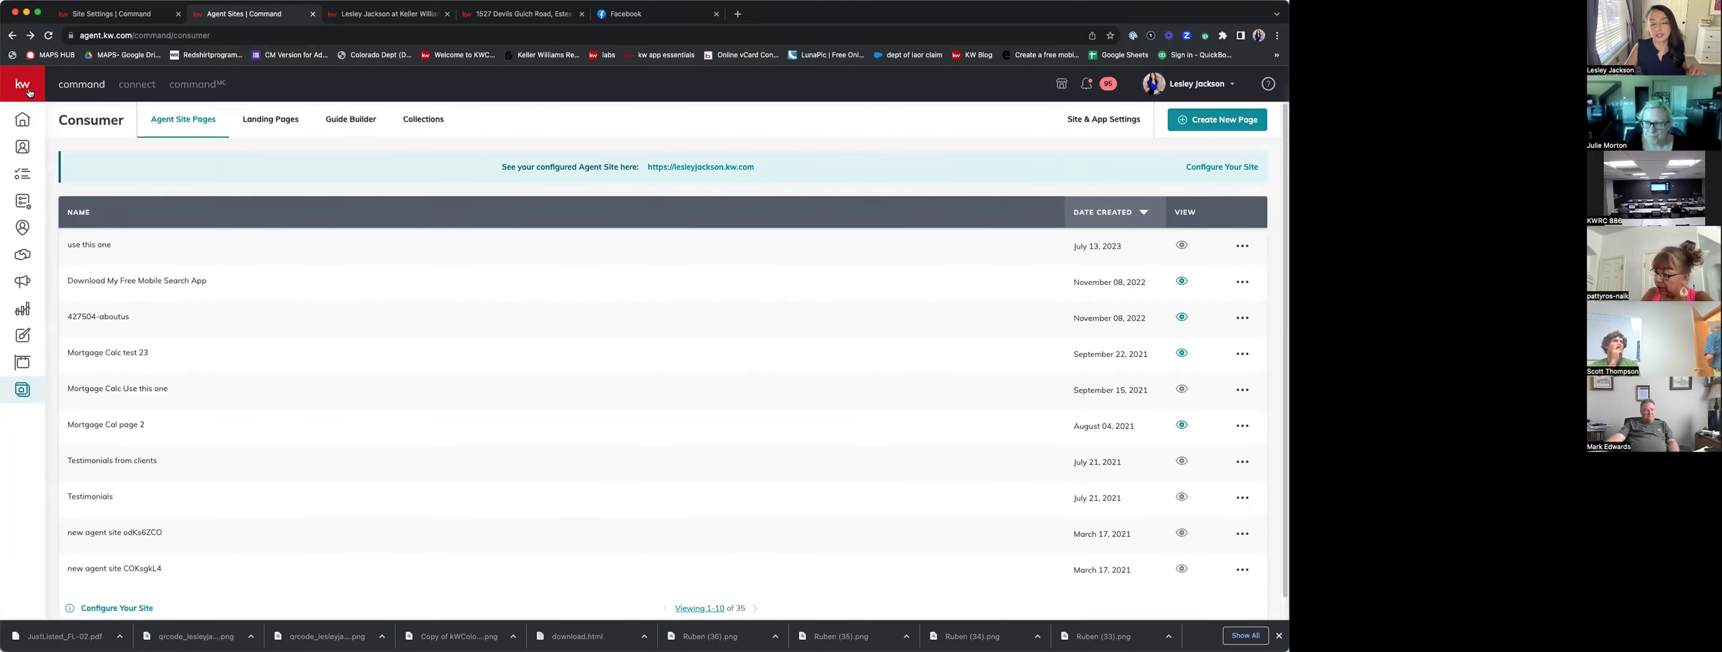
click(22, 336)
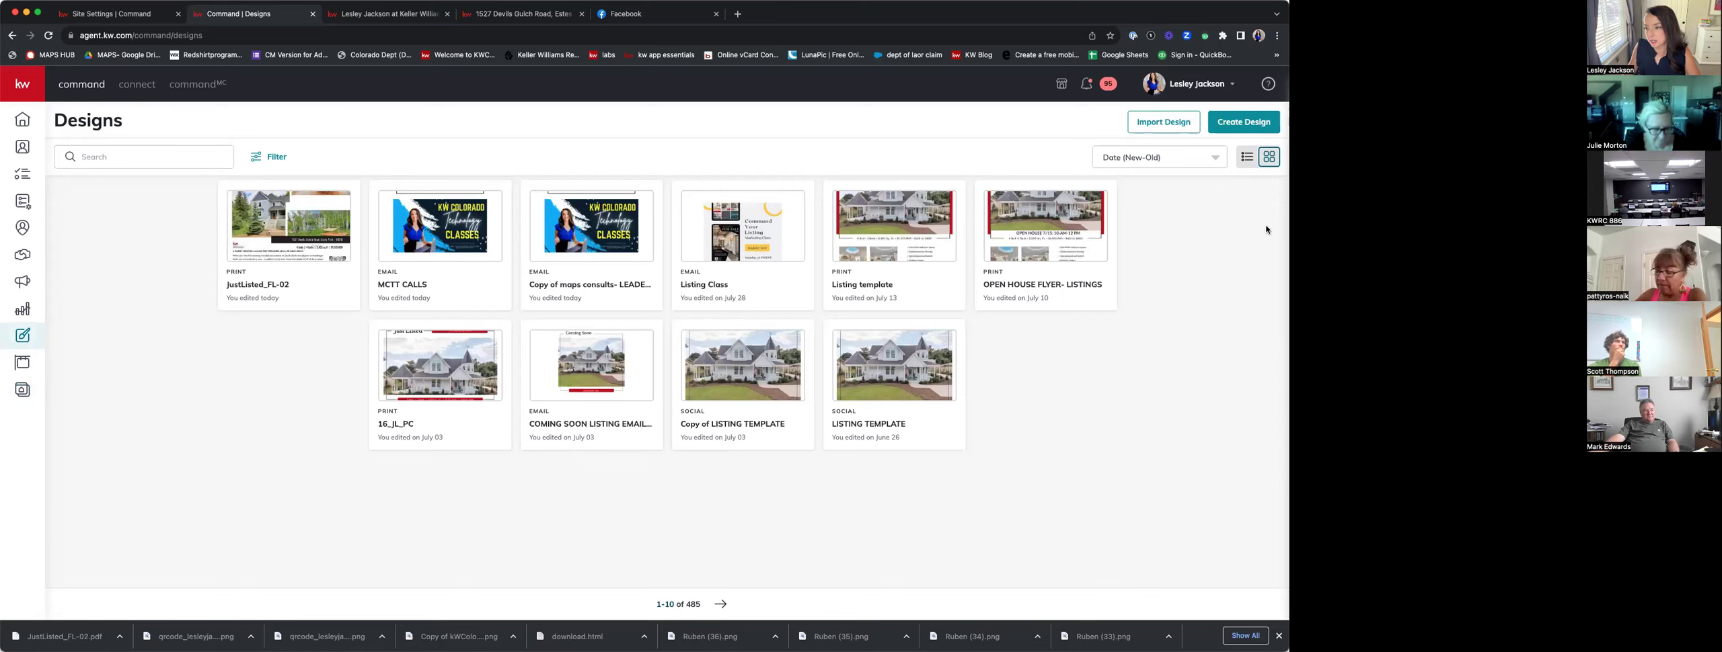
Start a new Social design to reach the social templates gallery.
click(1243, 122)
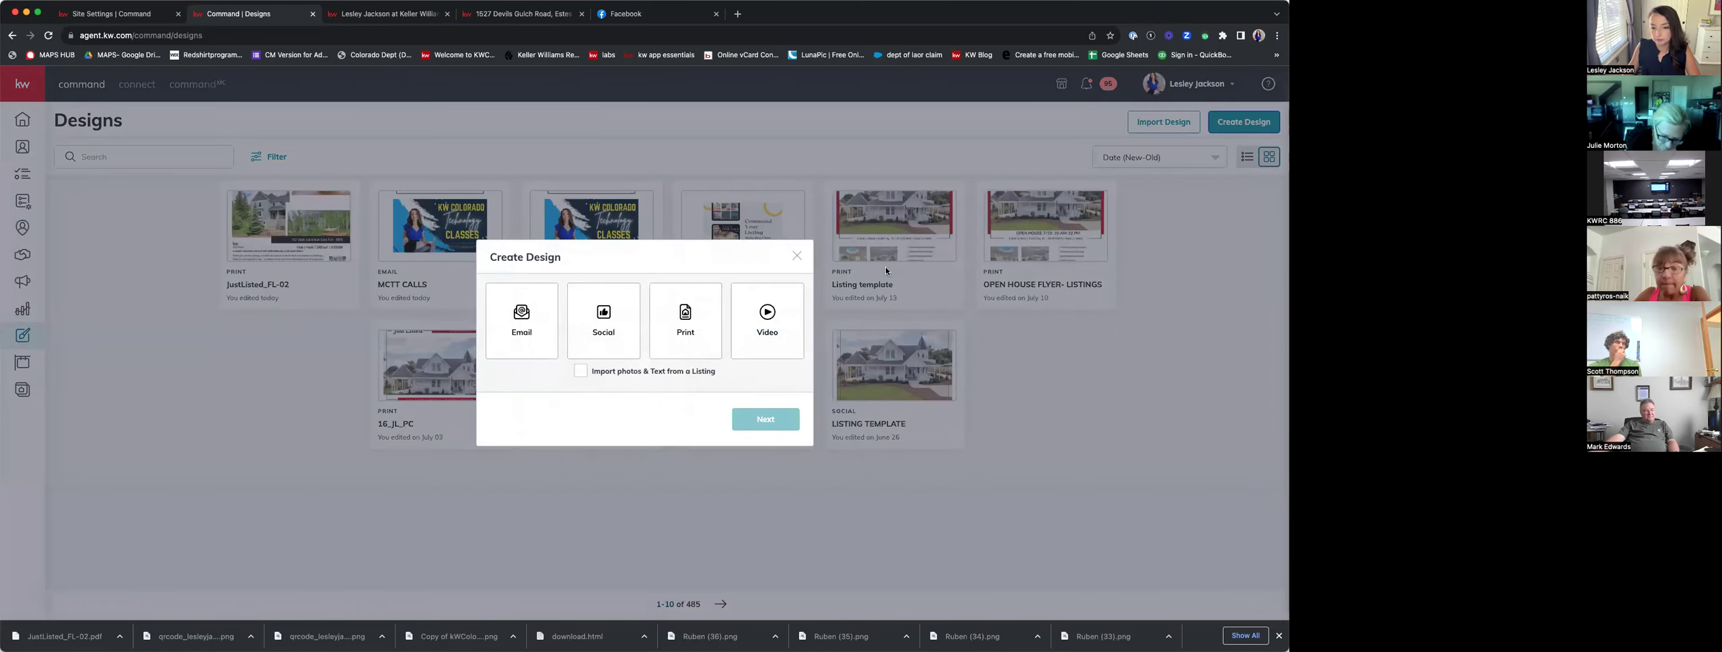
click(597, 340)
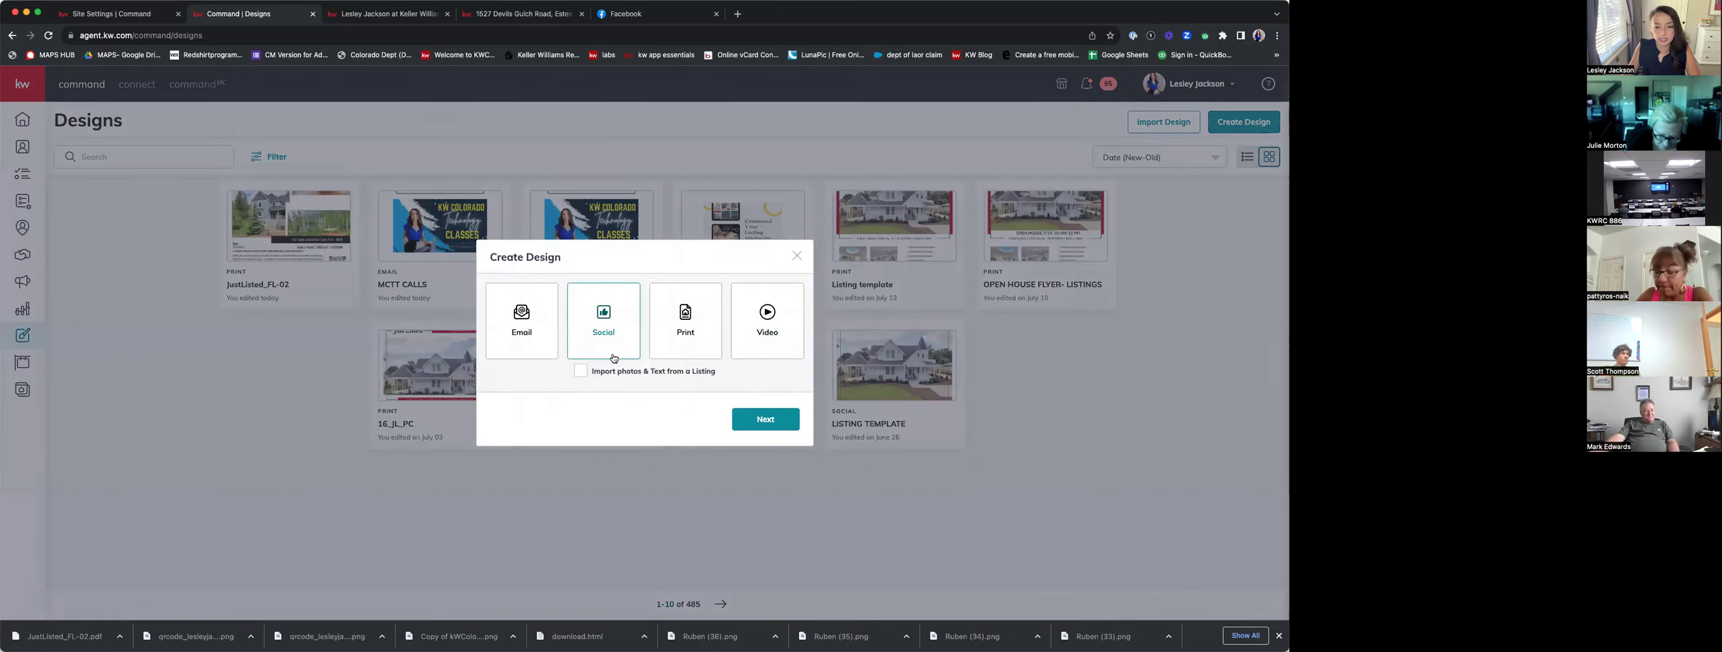
click(765, 420)
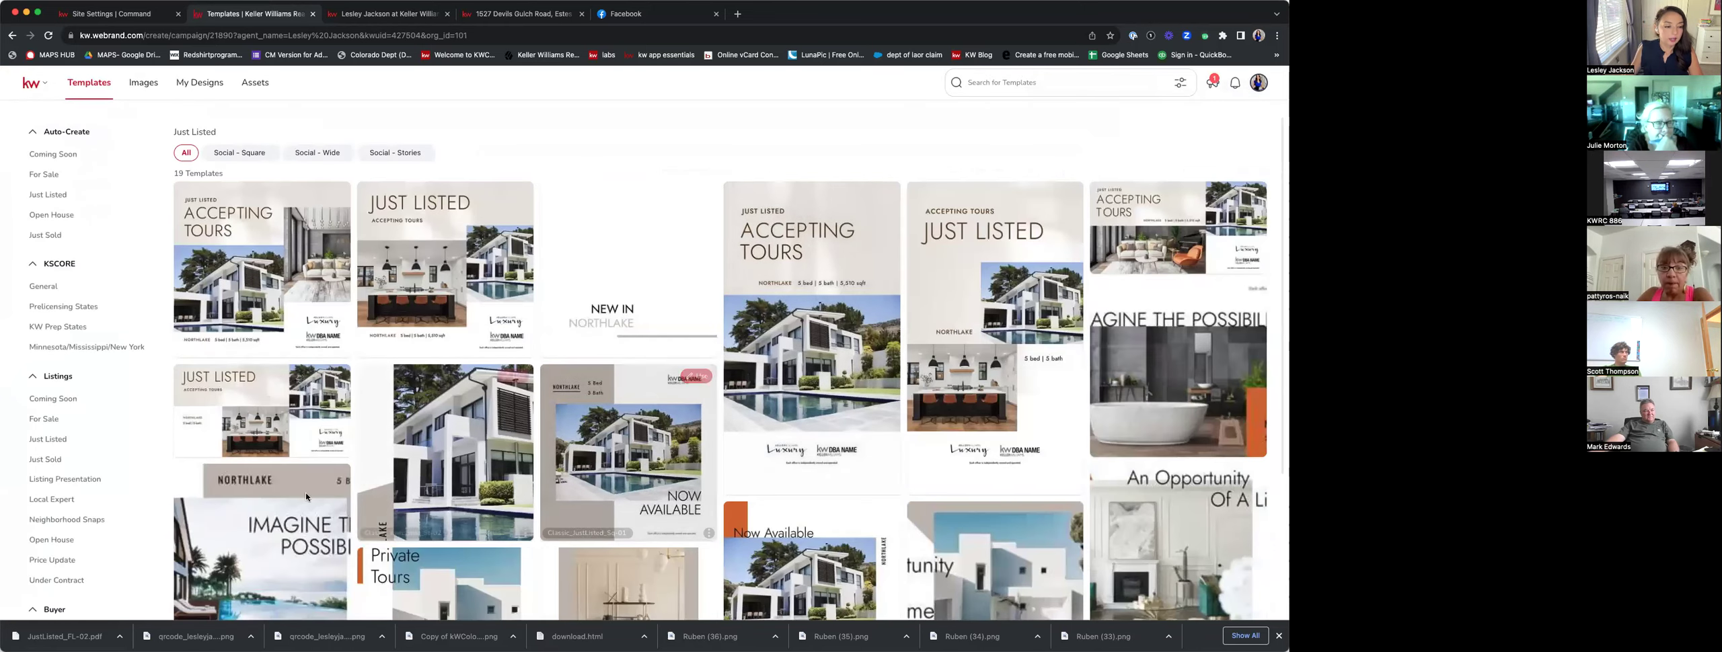
Scroll down to Land's Business Basics category, which has no templates, then scroll back up.
scroll(101, 465, down, 10)
scroll(102, 461, down, 10)
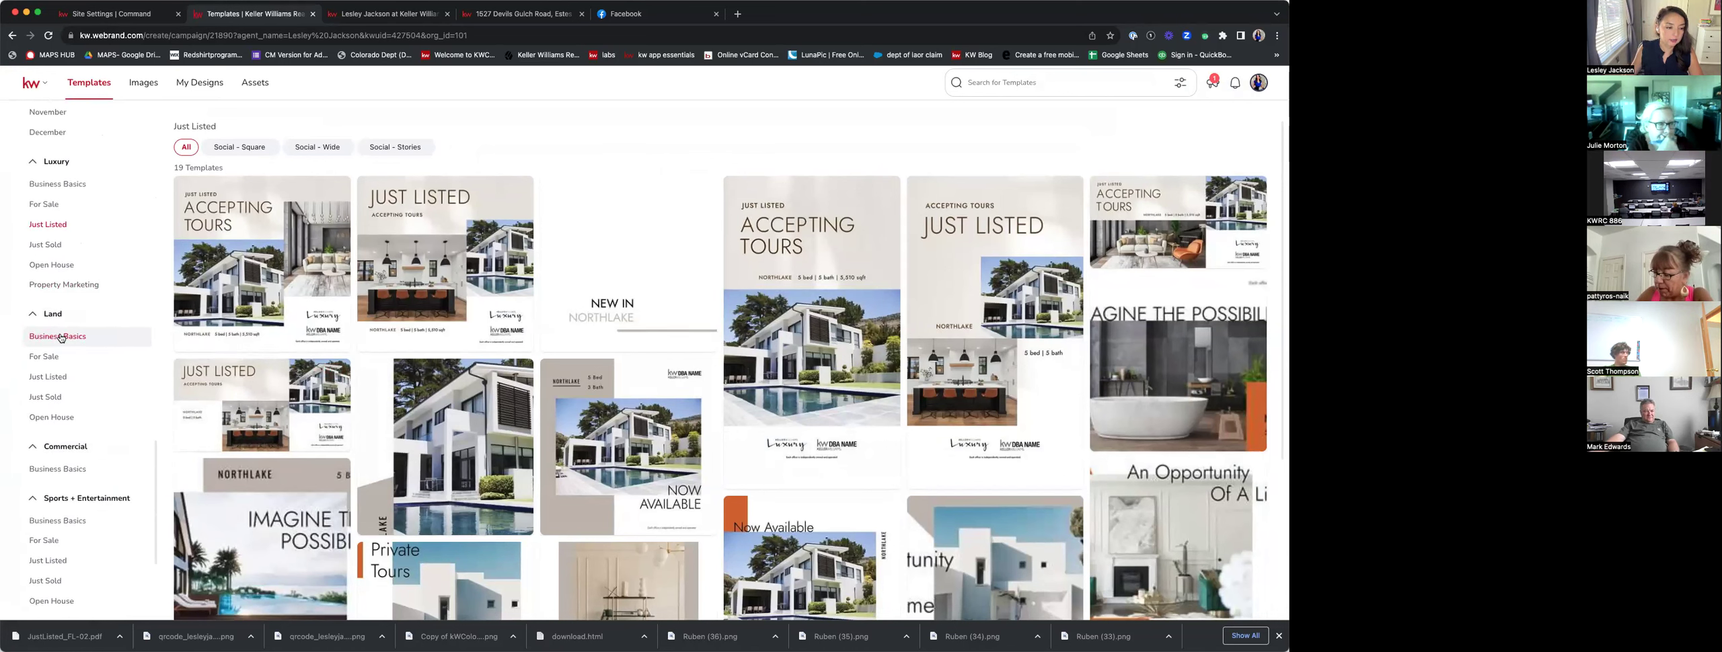
click(60, 337)
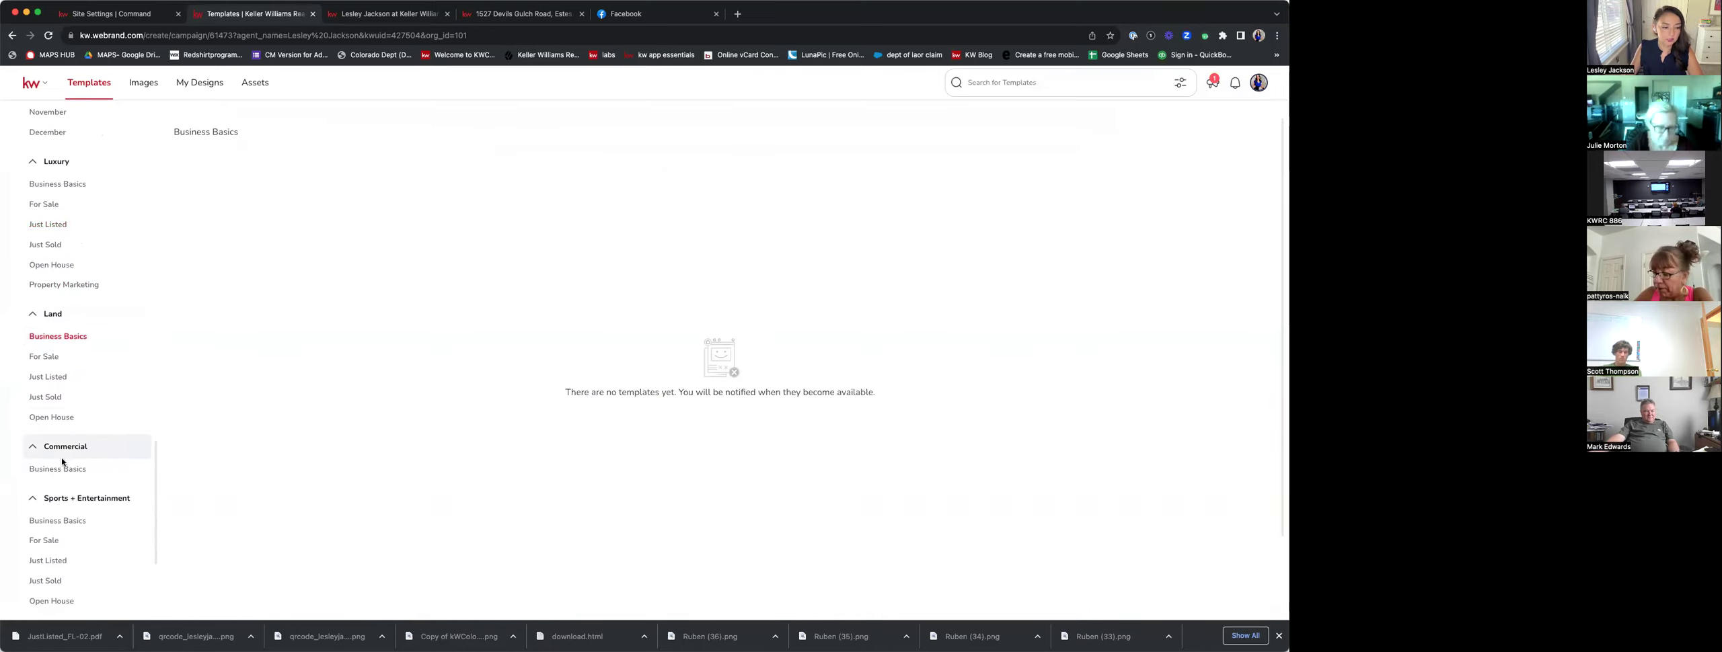
scroll(59, 336, up, 1)
scroll(63, 198, up, 7)
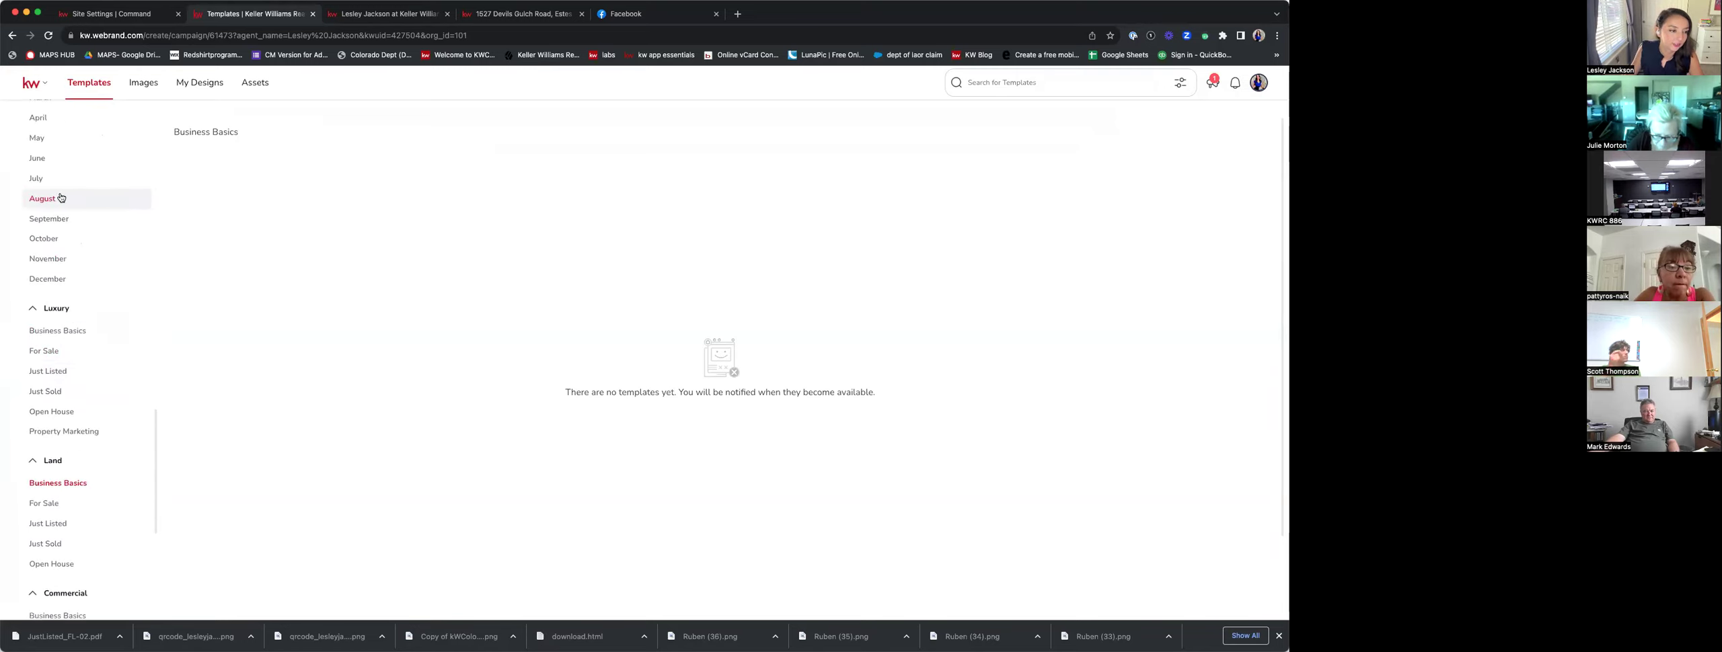
scroll(62, 185, up, 3)
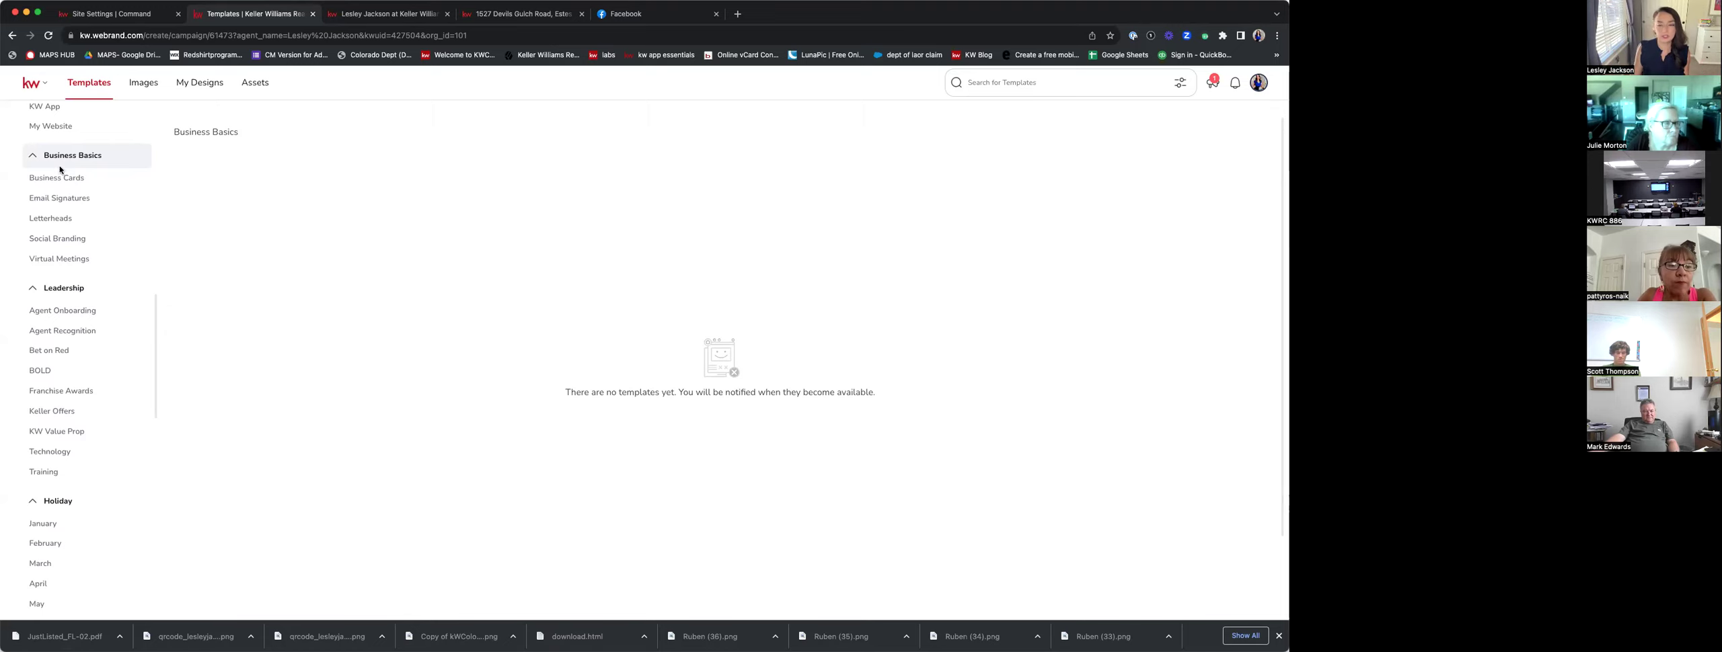
Browse the Social Branding (Social - Square), Business Cards and Email Signatures templates.
click(59, 240)
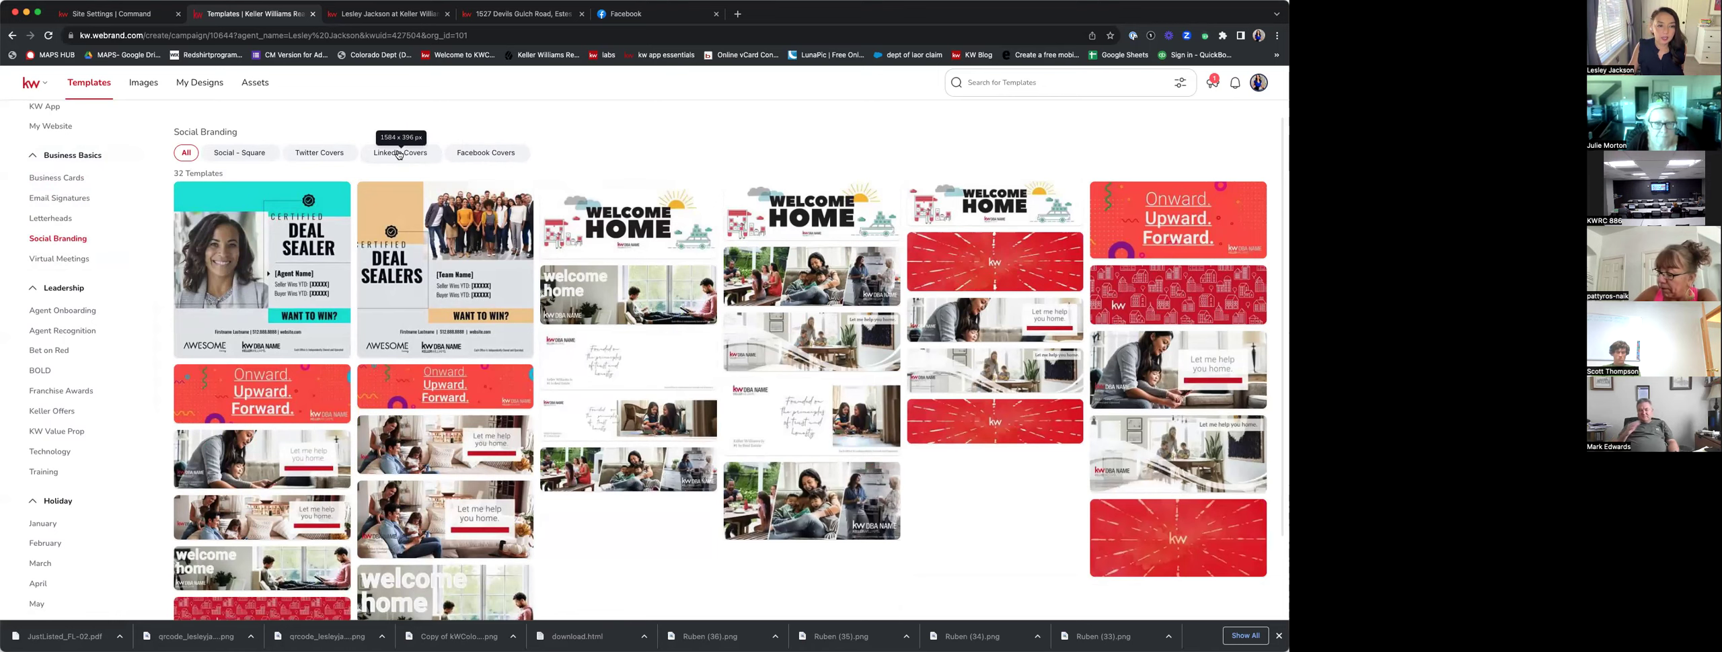
click(261, 156)
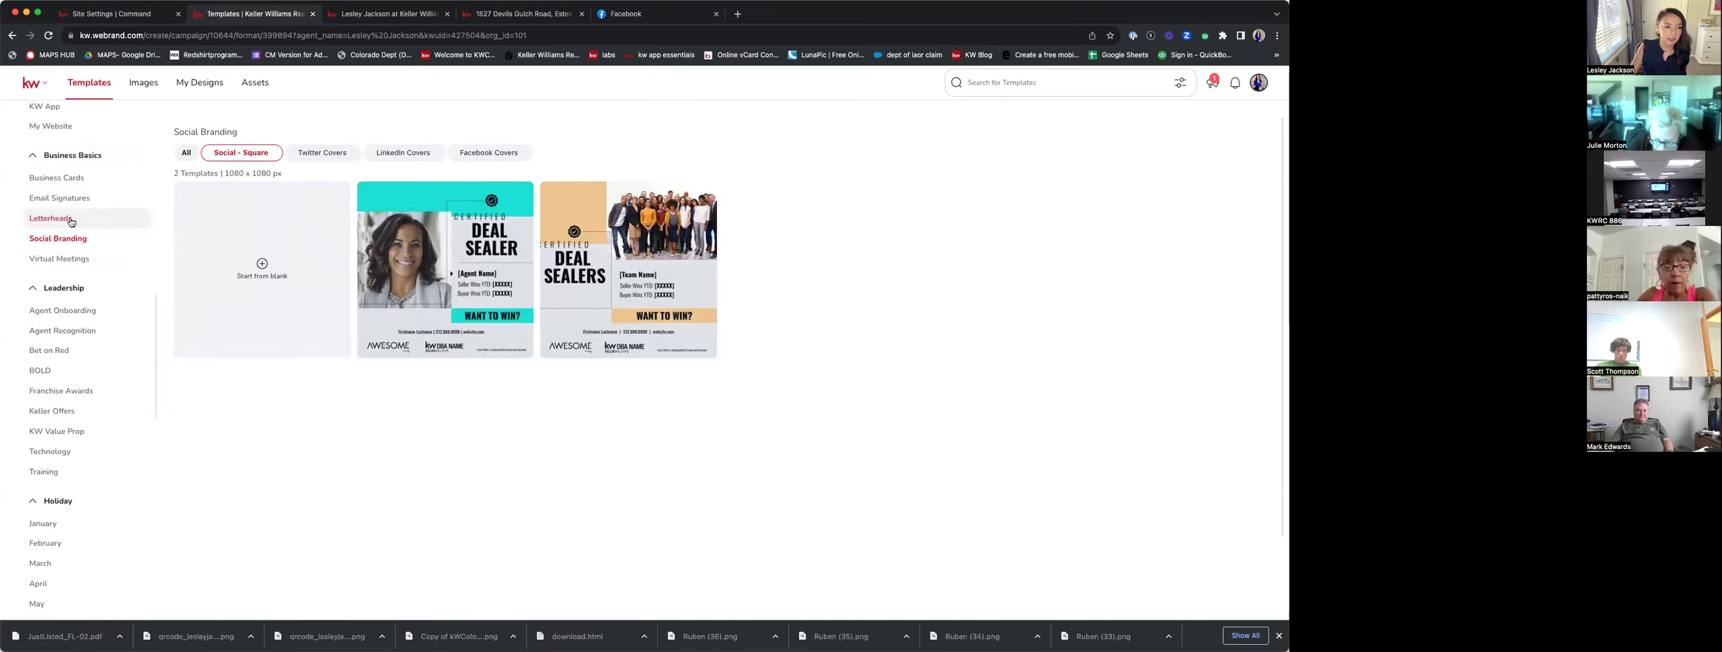
click(66, 182)
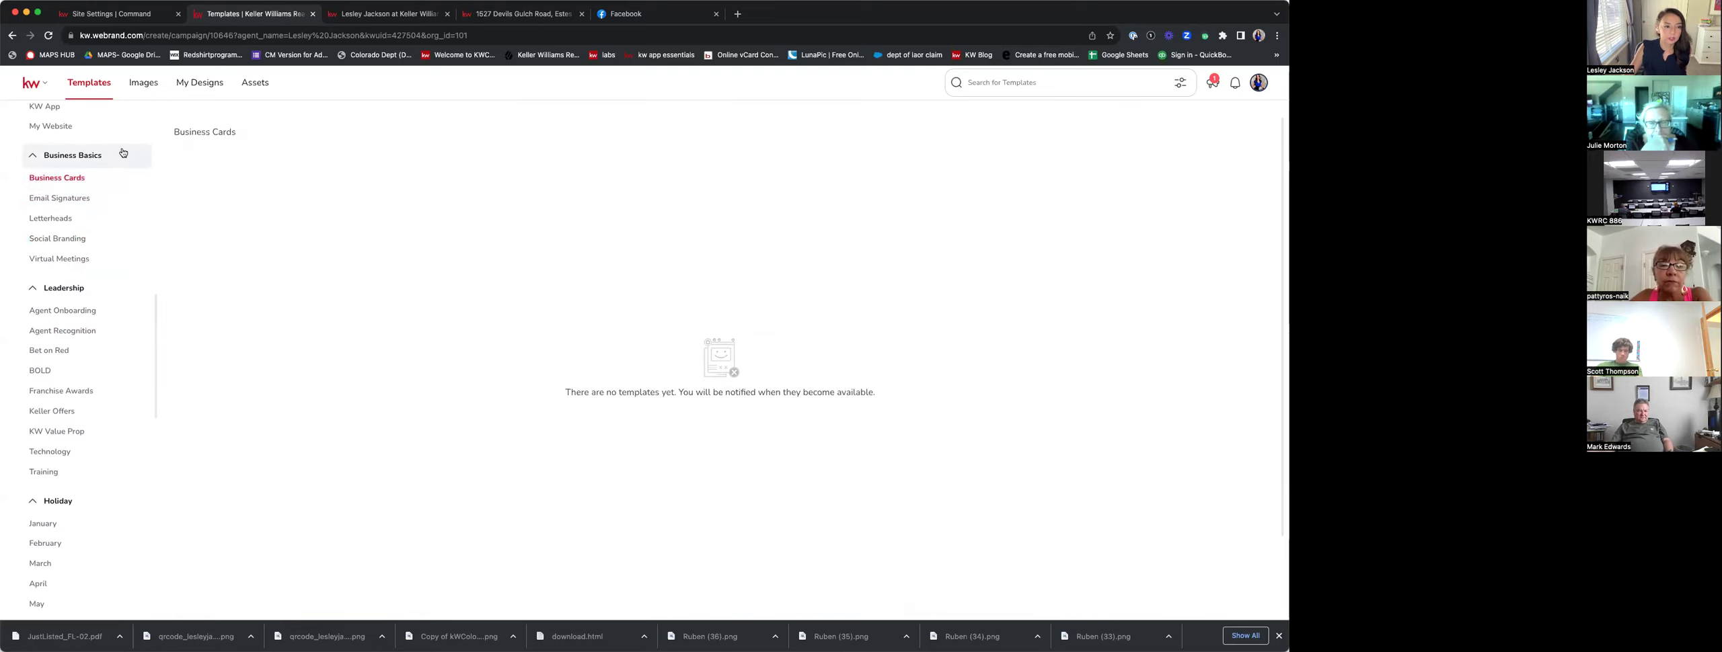
click(78, 196)
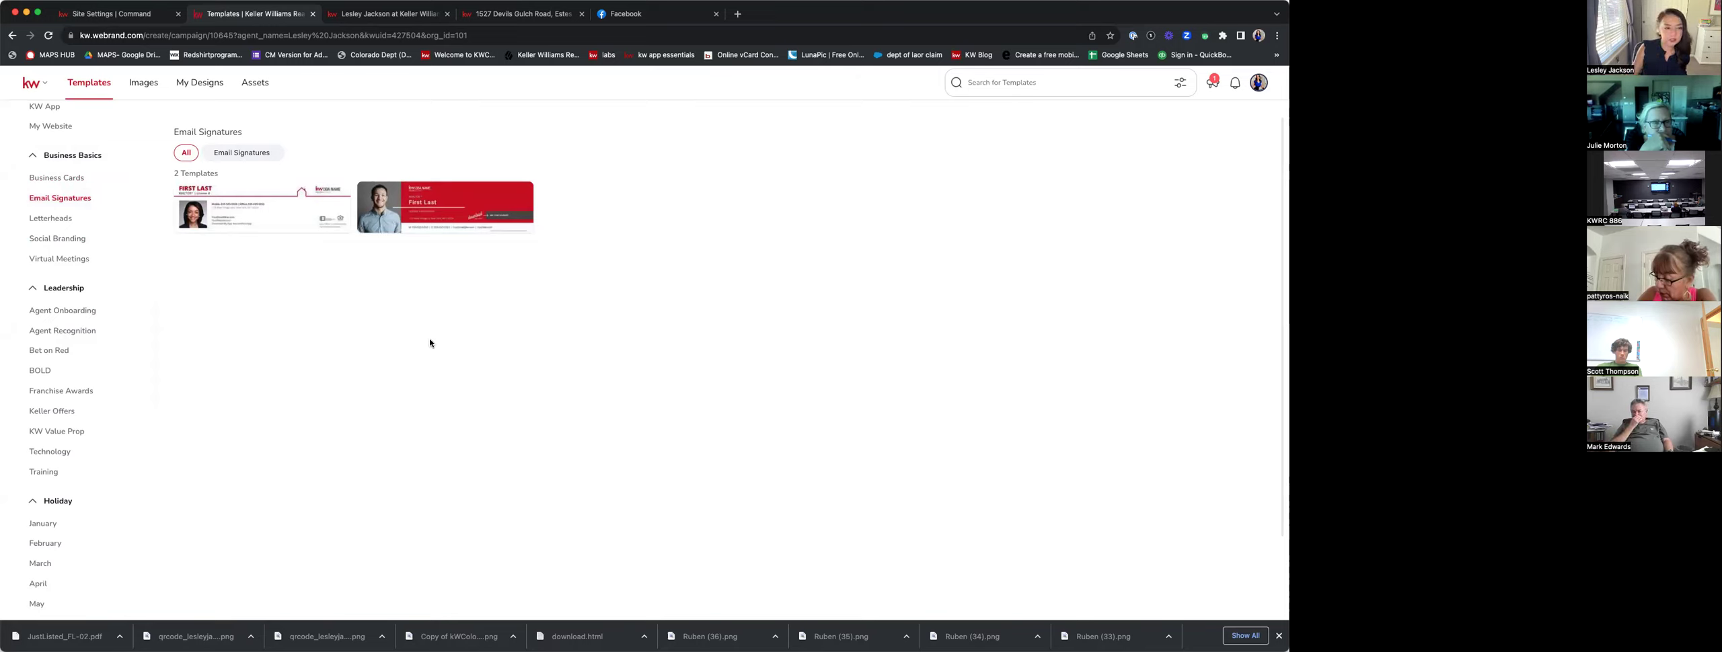
mouse_move(250, 215)
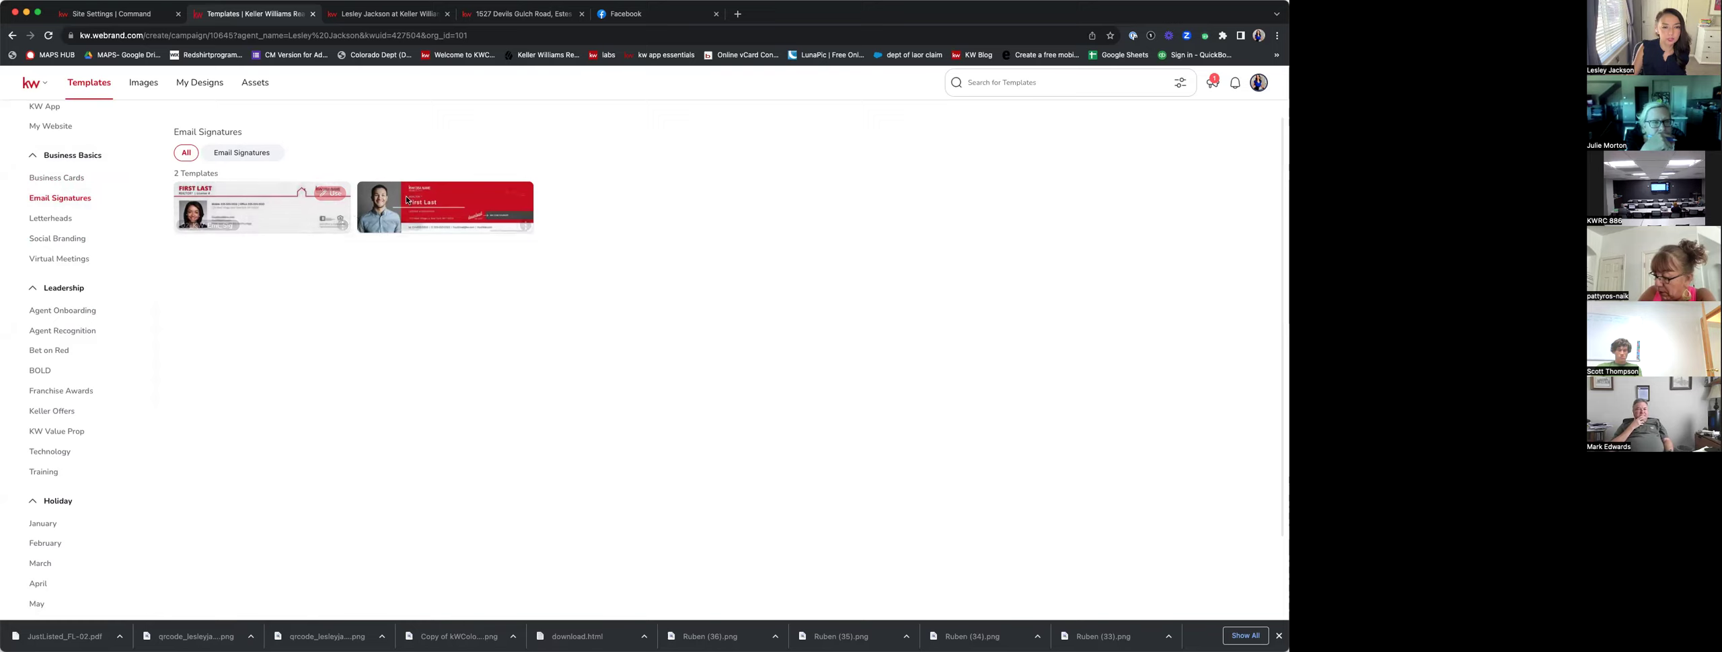
mouse_move(525, 196)
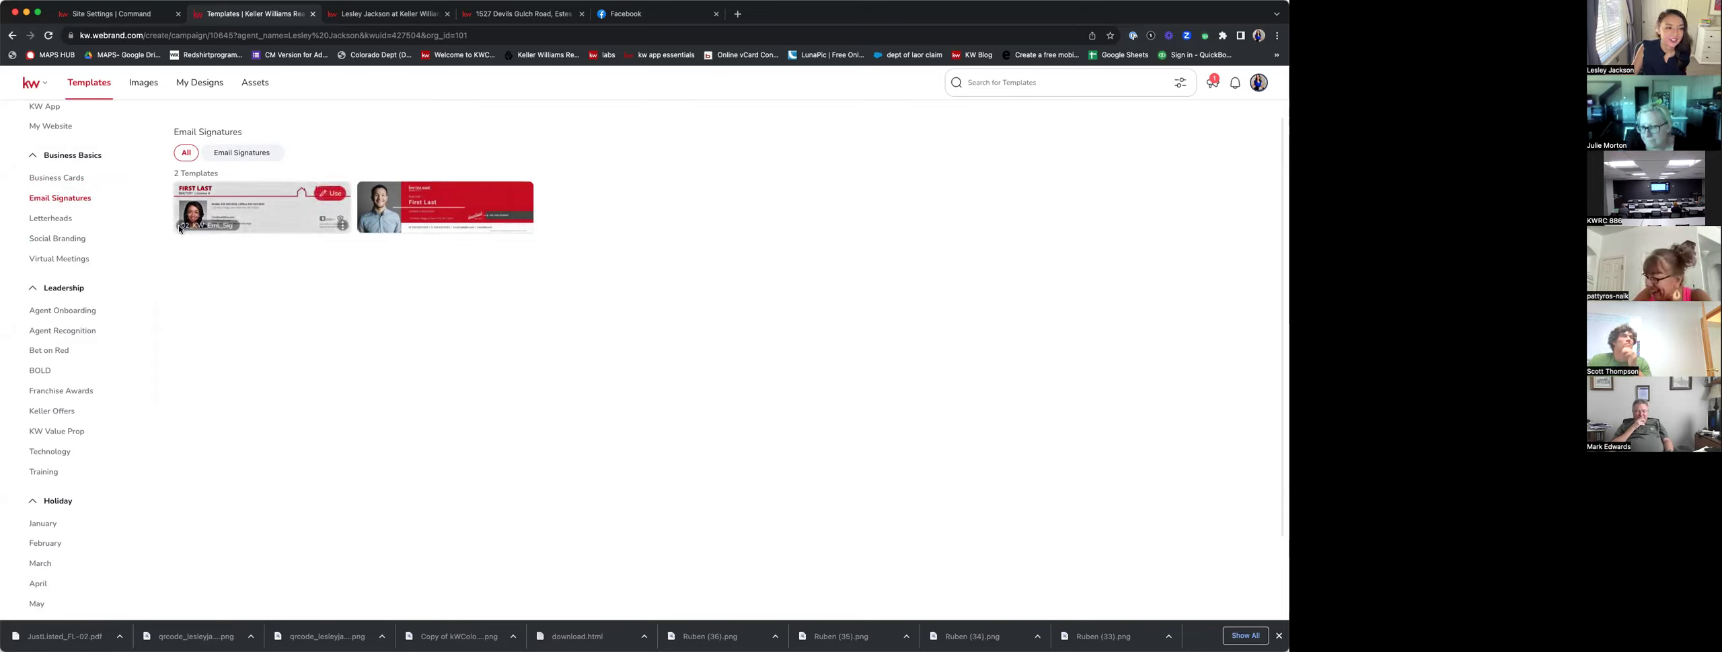
Return to the 32 Social Branding templates and scroll through them.
click(78, 185)
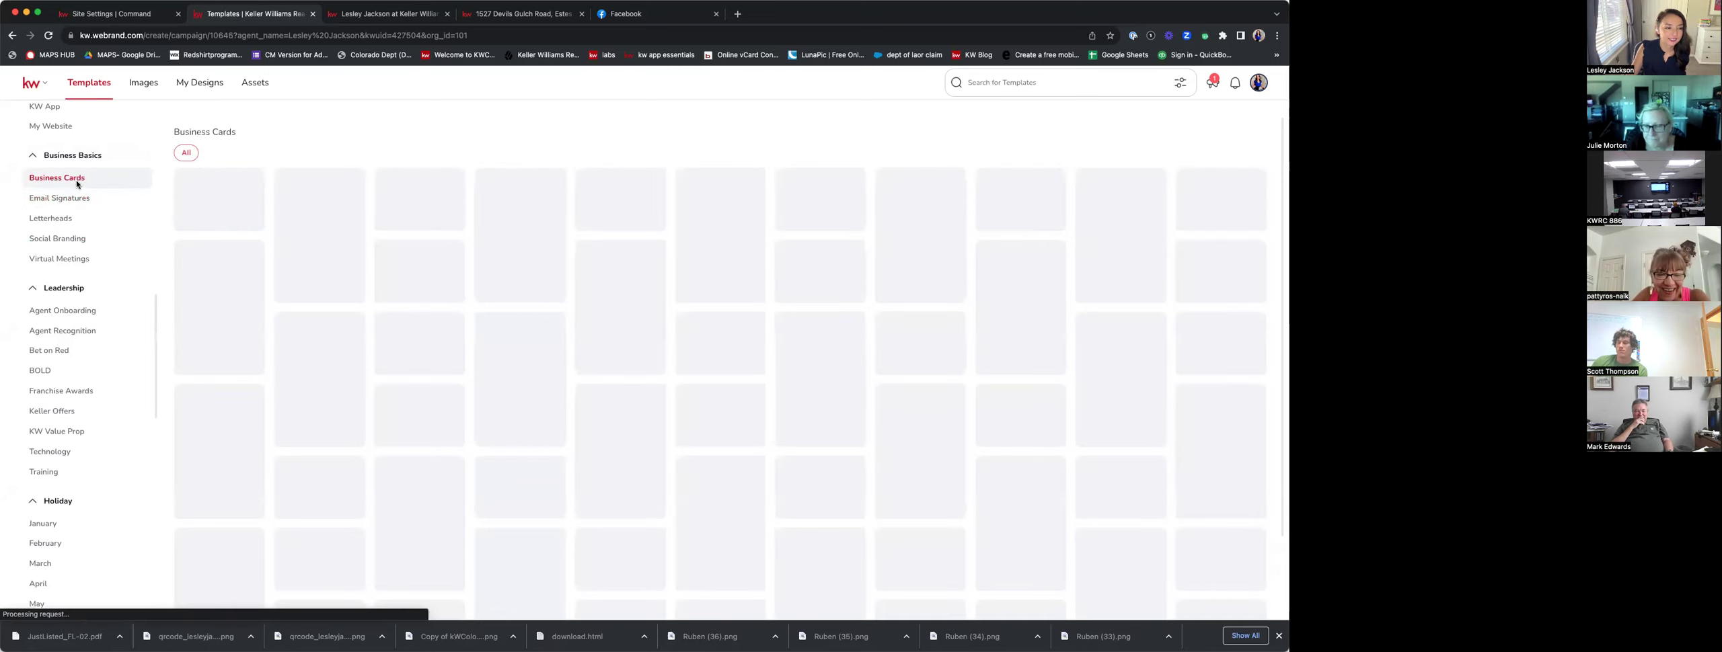
click(76, 239)
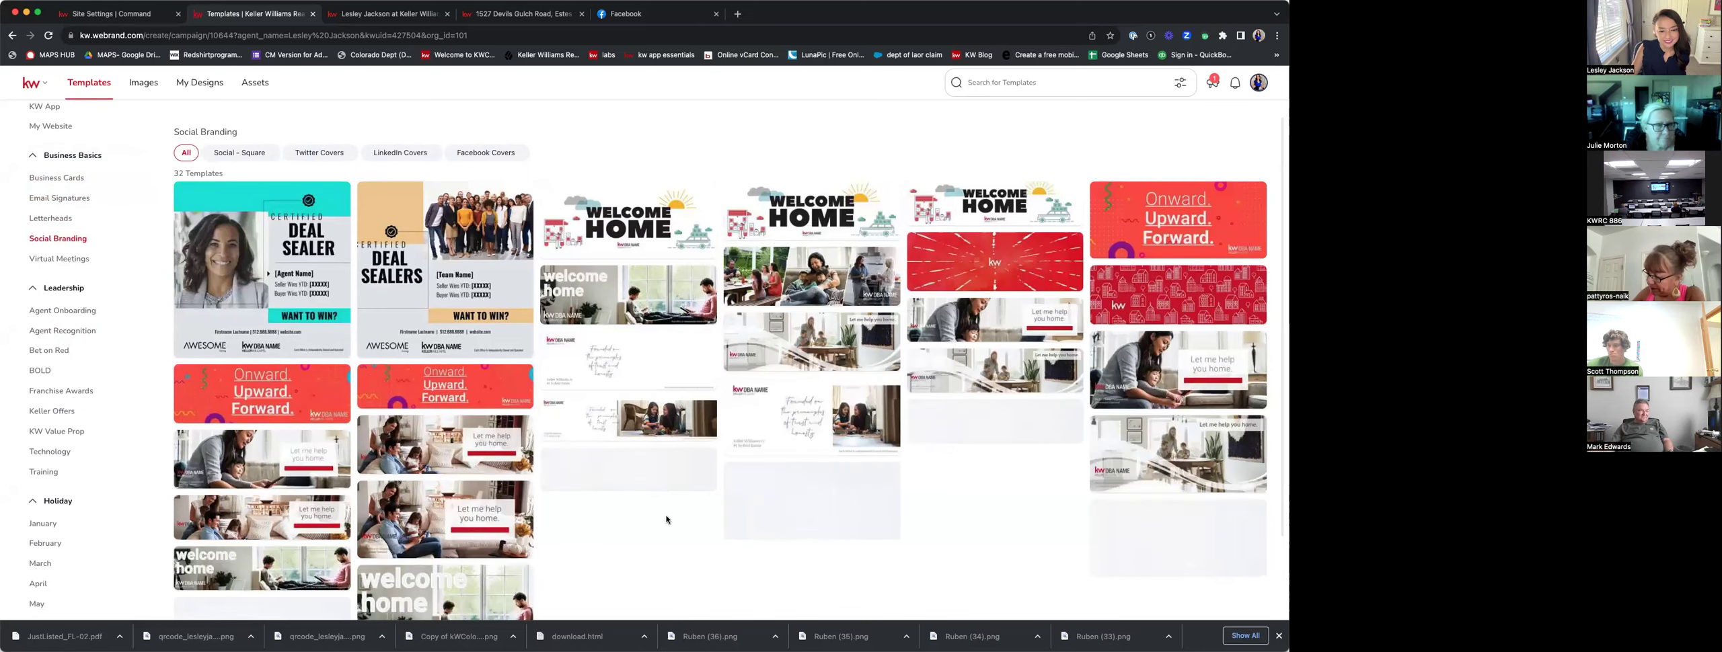
scroll(774, 552, down, 3)
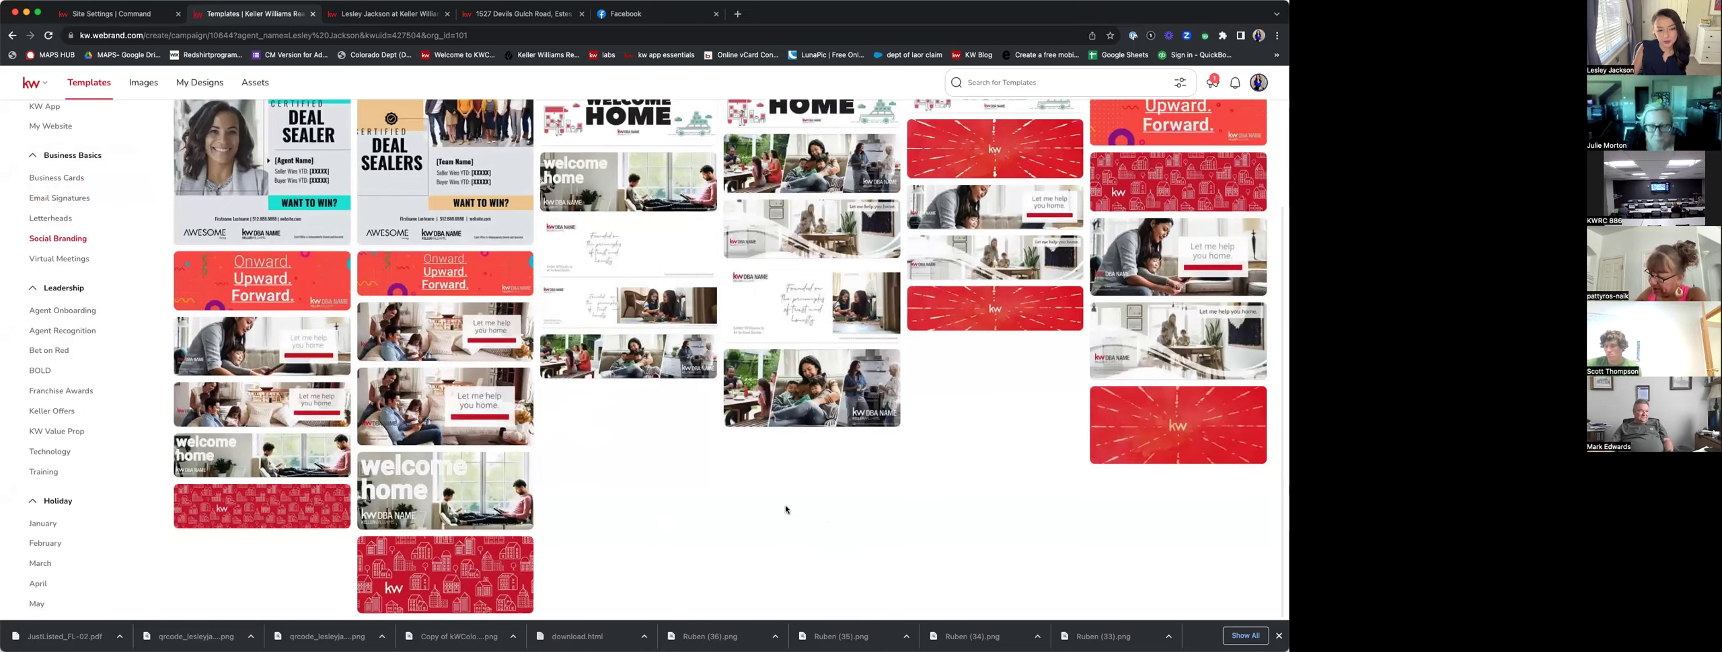
scroll(1048, 489, up, 3)
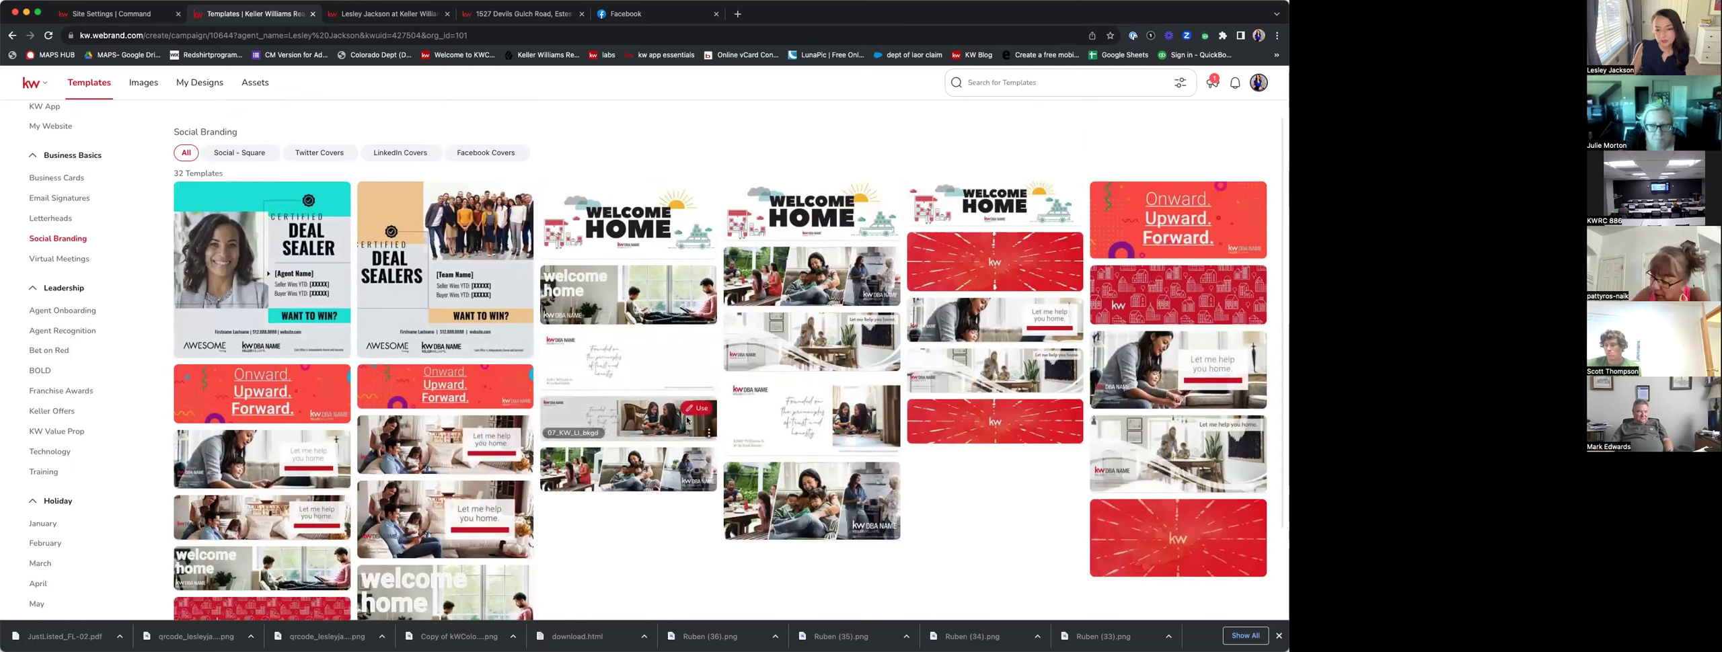
Start a design from the 07_KW_LI_bkgd family-photo cover template and select its photo.
click(697, 409)
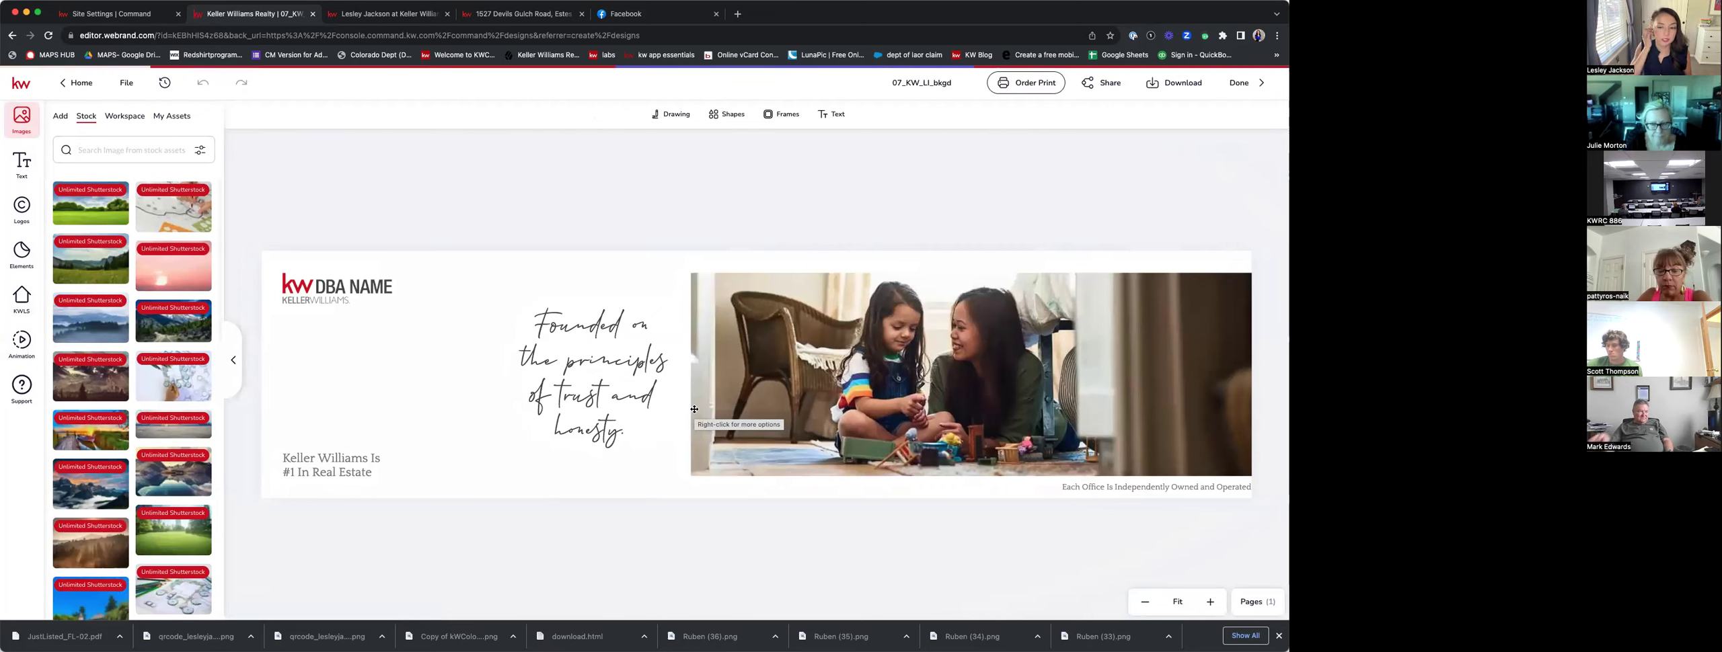
click(699, 410)
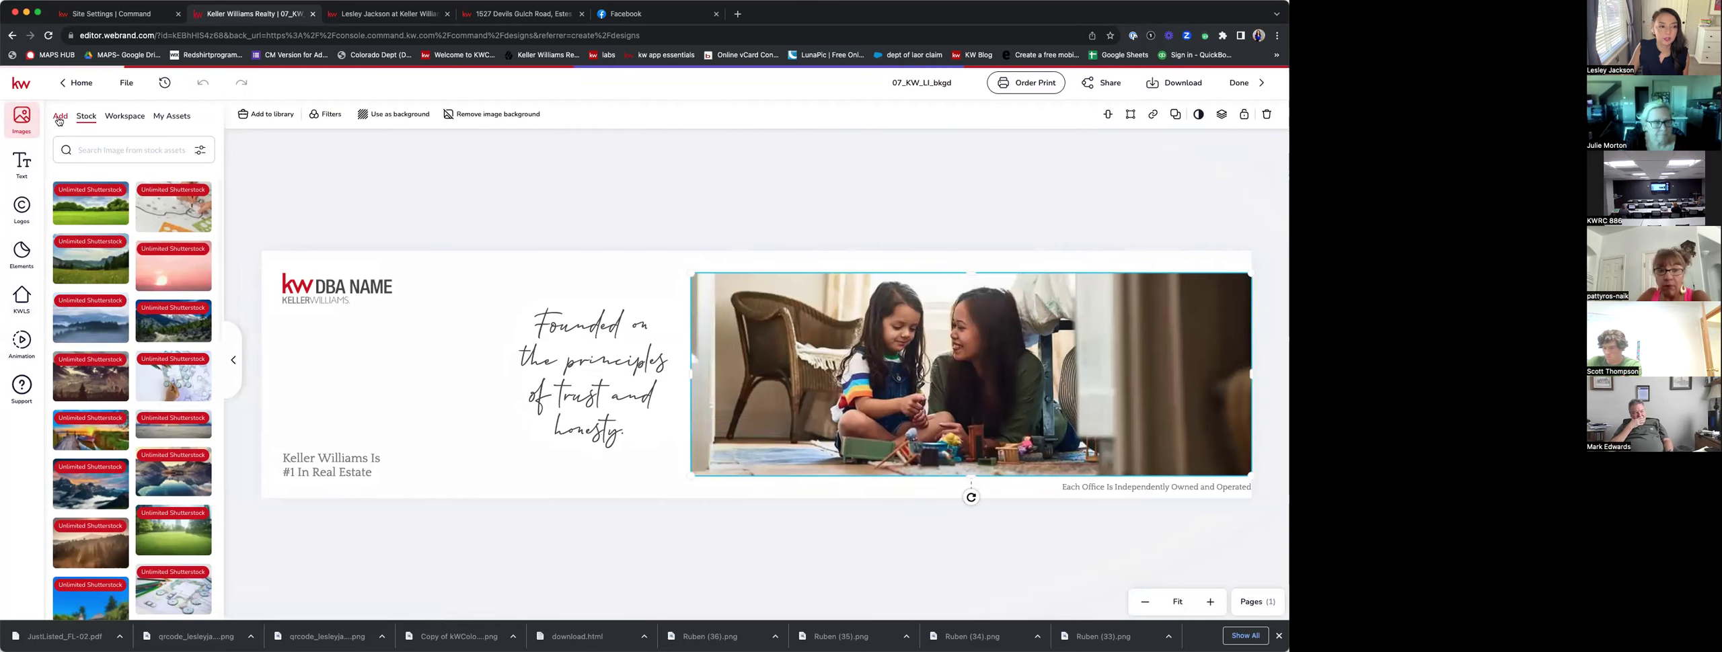
From My Assets, try the blue-shirt agent photo, then swap in the dark-background headshot.
click(59, 119)
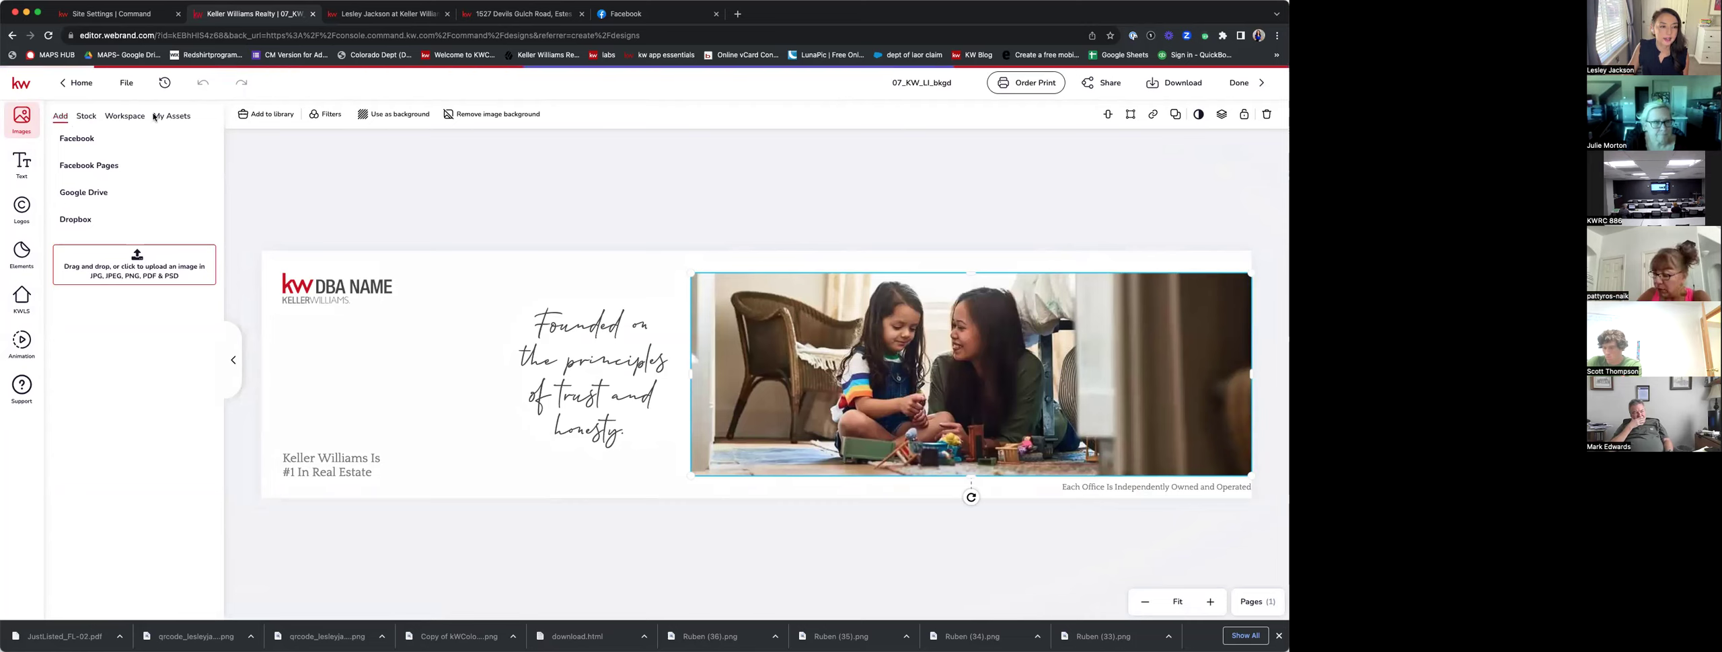
click(176, 120)
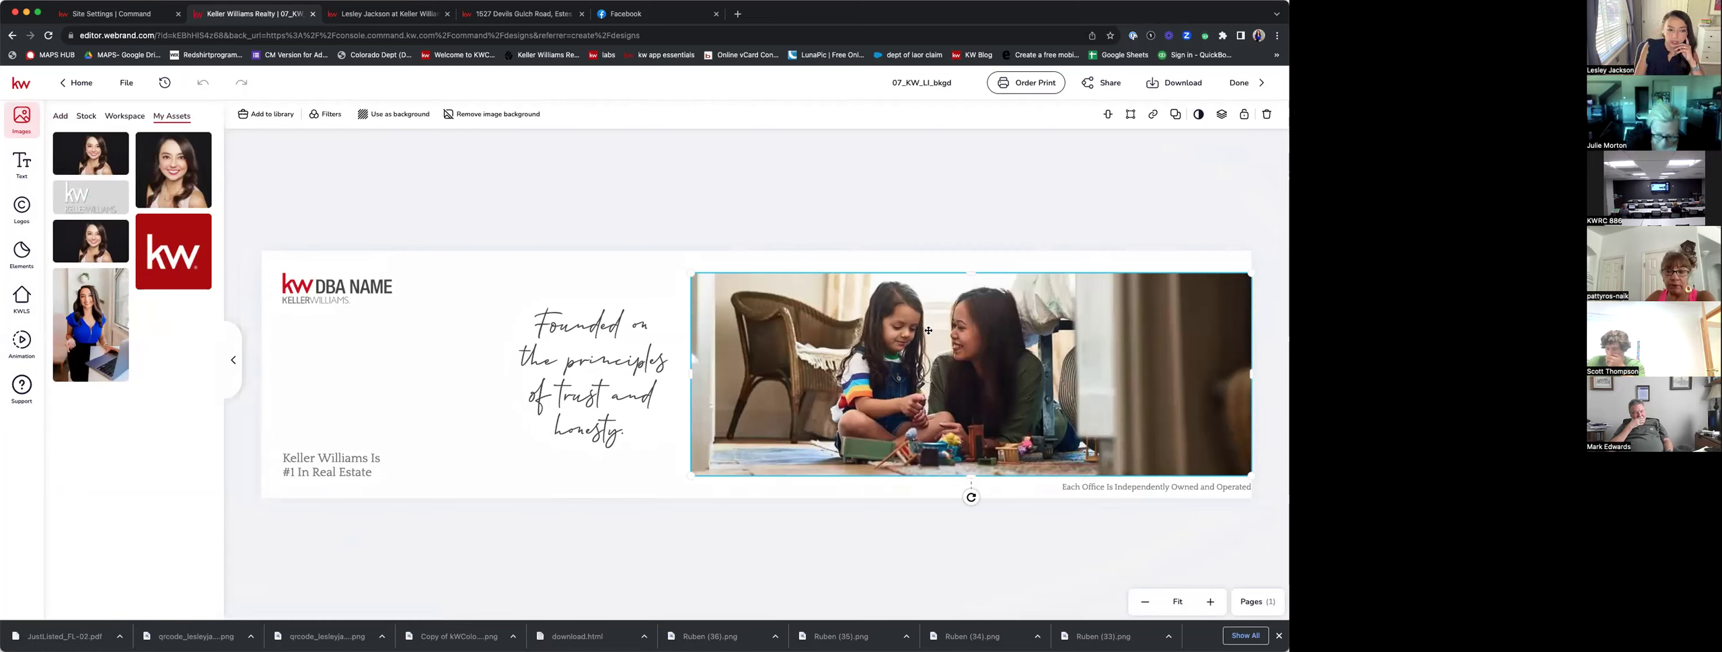
click(81, 279)
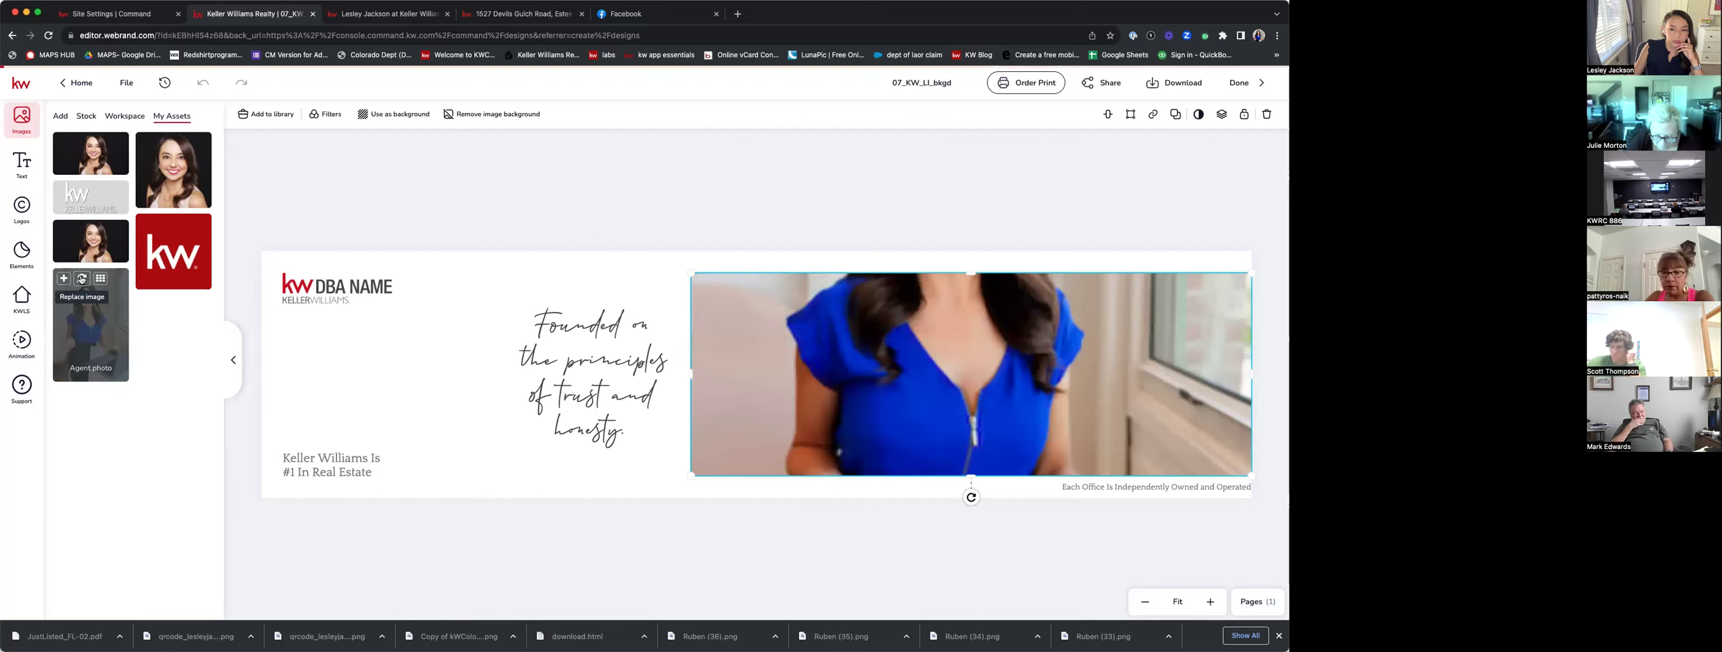
double_click(1005, 378)
drag(1005, 378, 1068, 573)
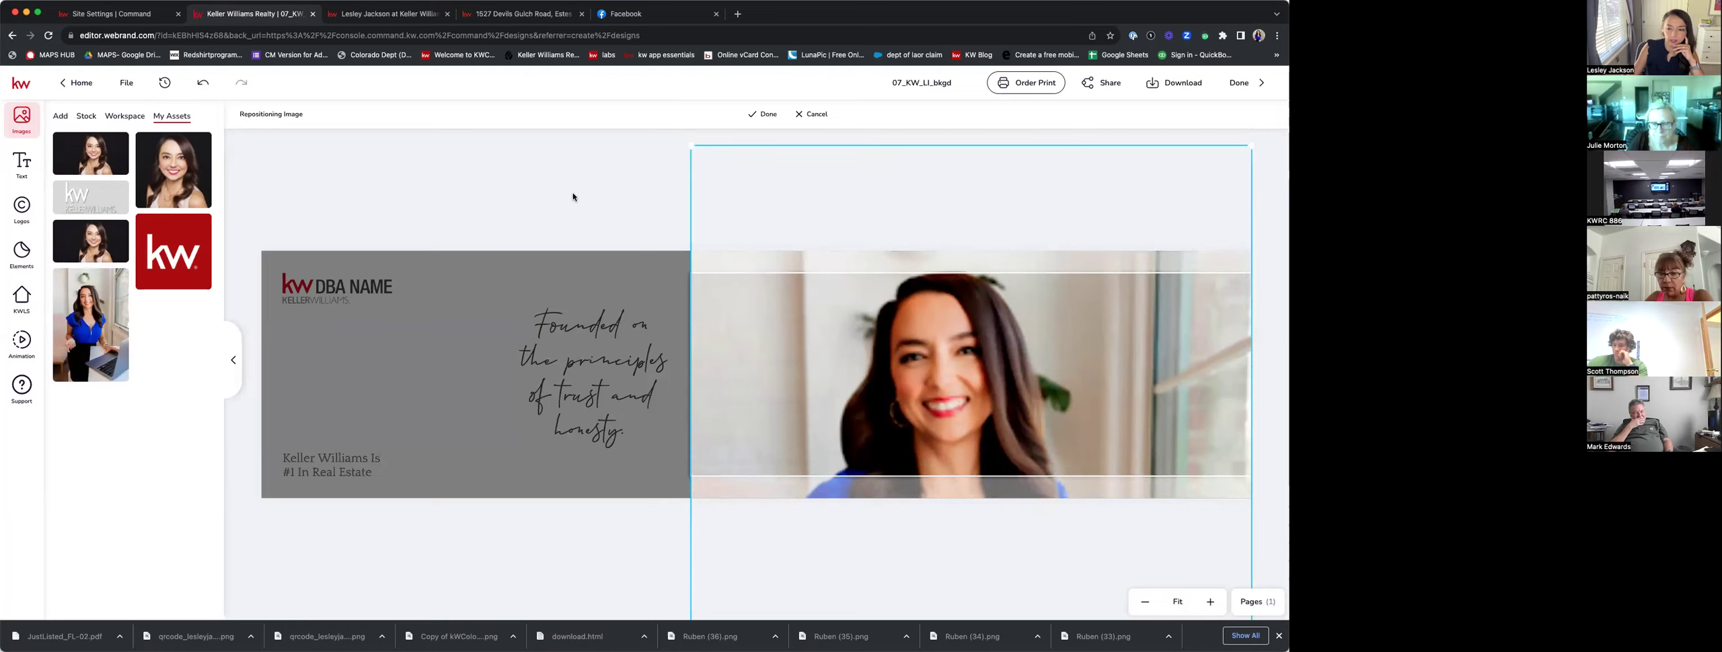
click(769, 114)
click(807, 377)
click(118, 244)
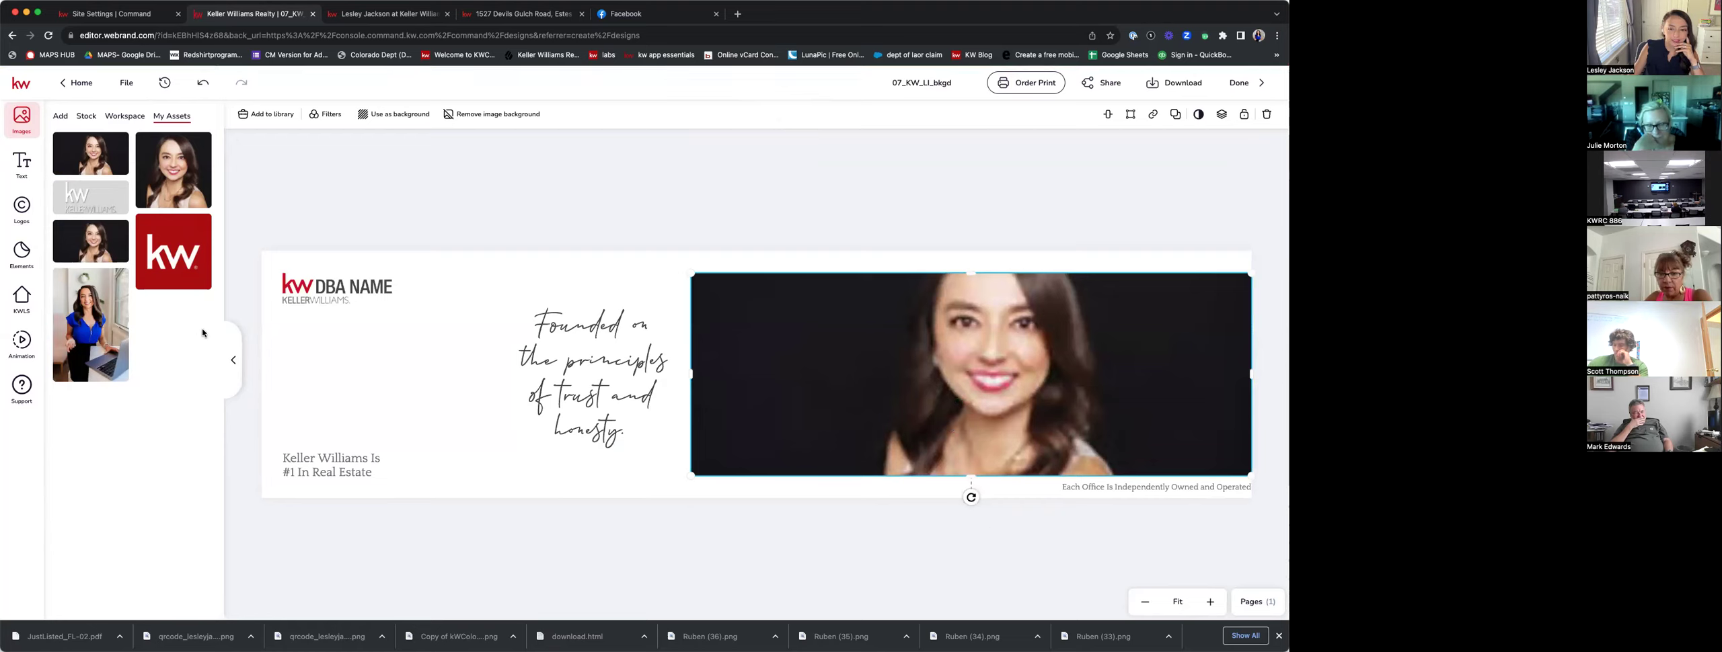
Replace the headshot with the enlarged Agent photo from My Assets.
key(BackSpace)
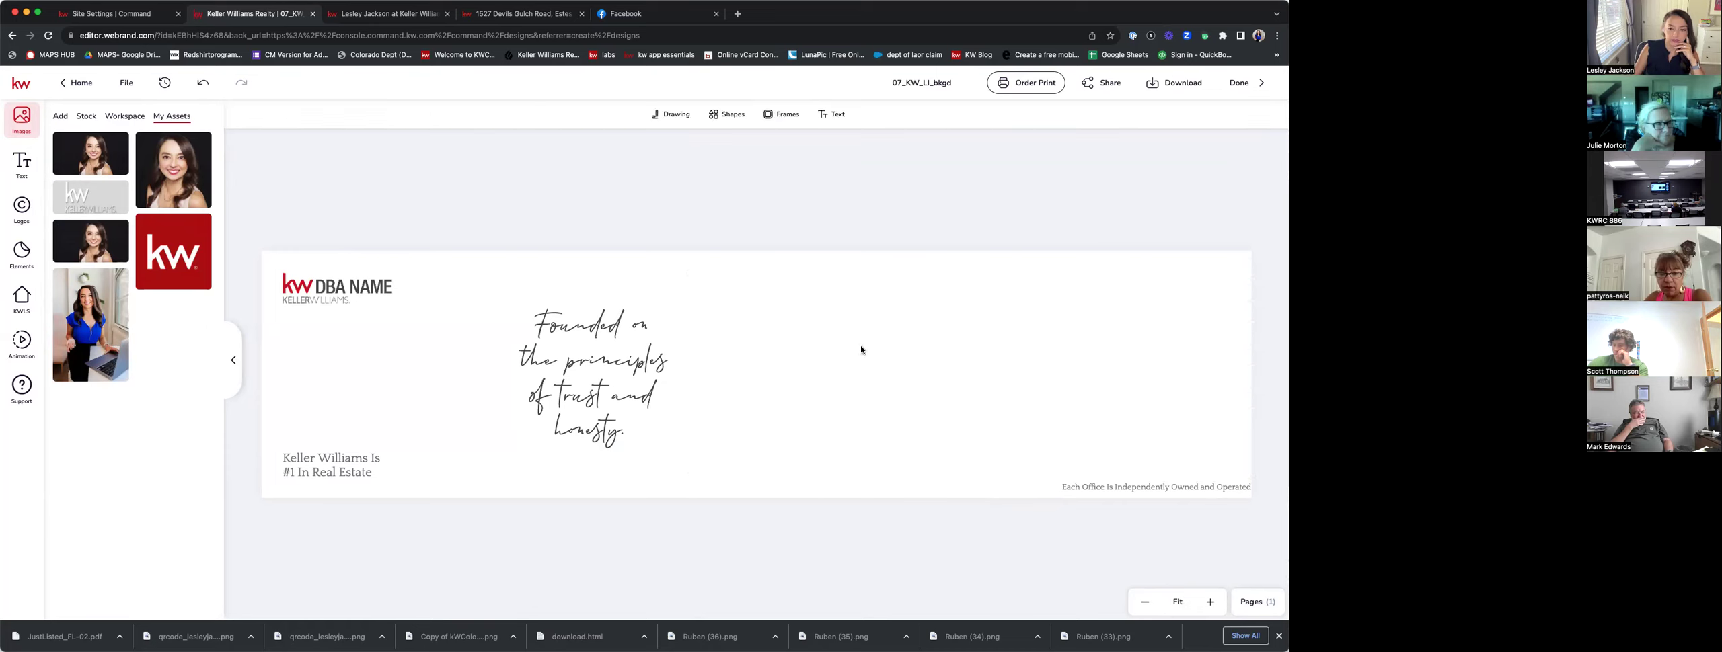
click(91, 318)
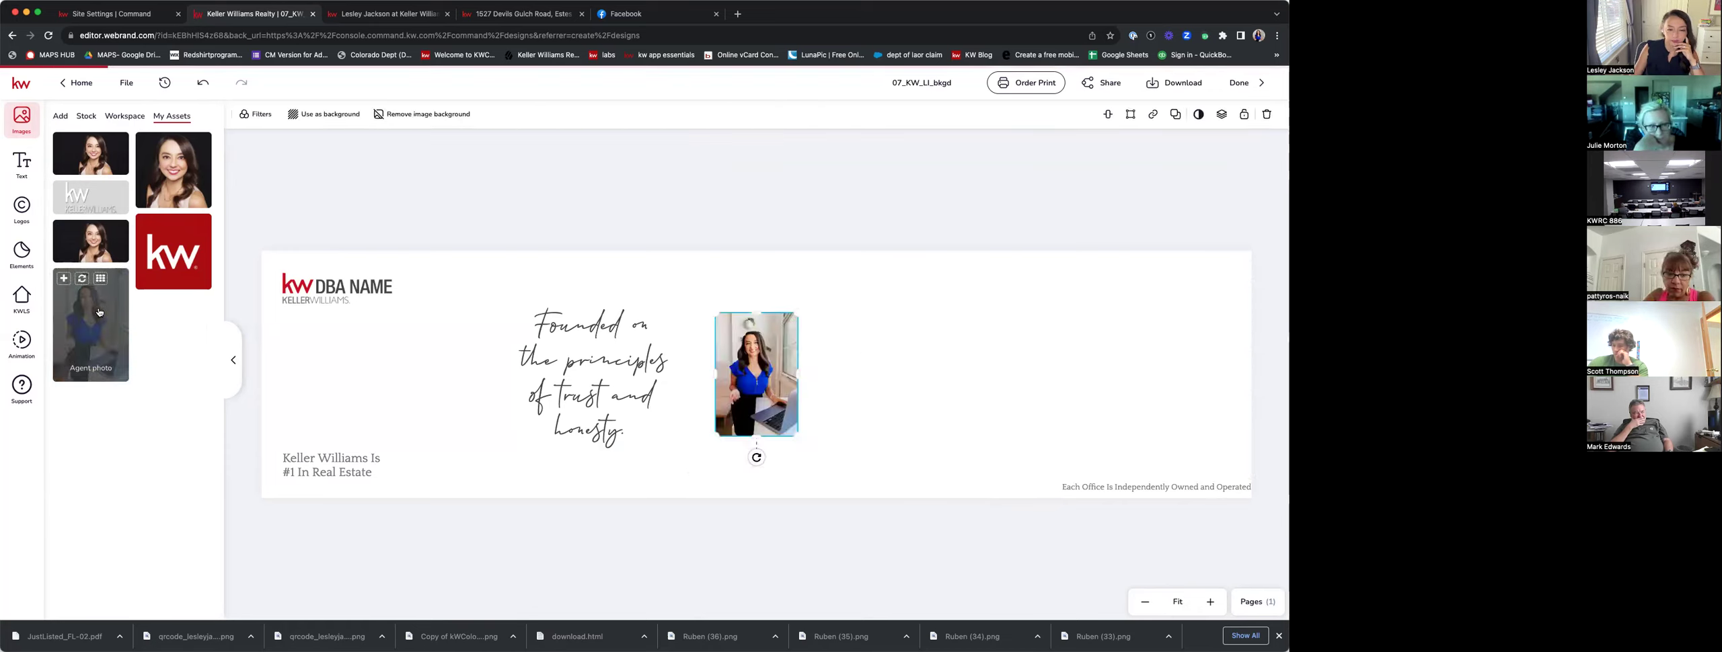
drag(756, 384, 962, 383)
drag(916, 308, 876, 248)
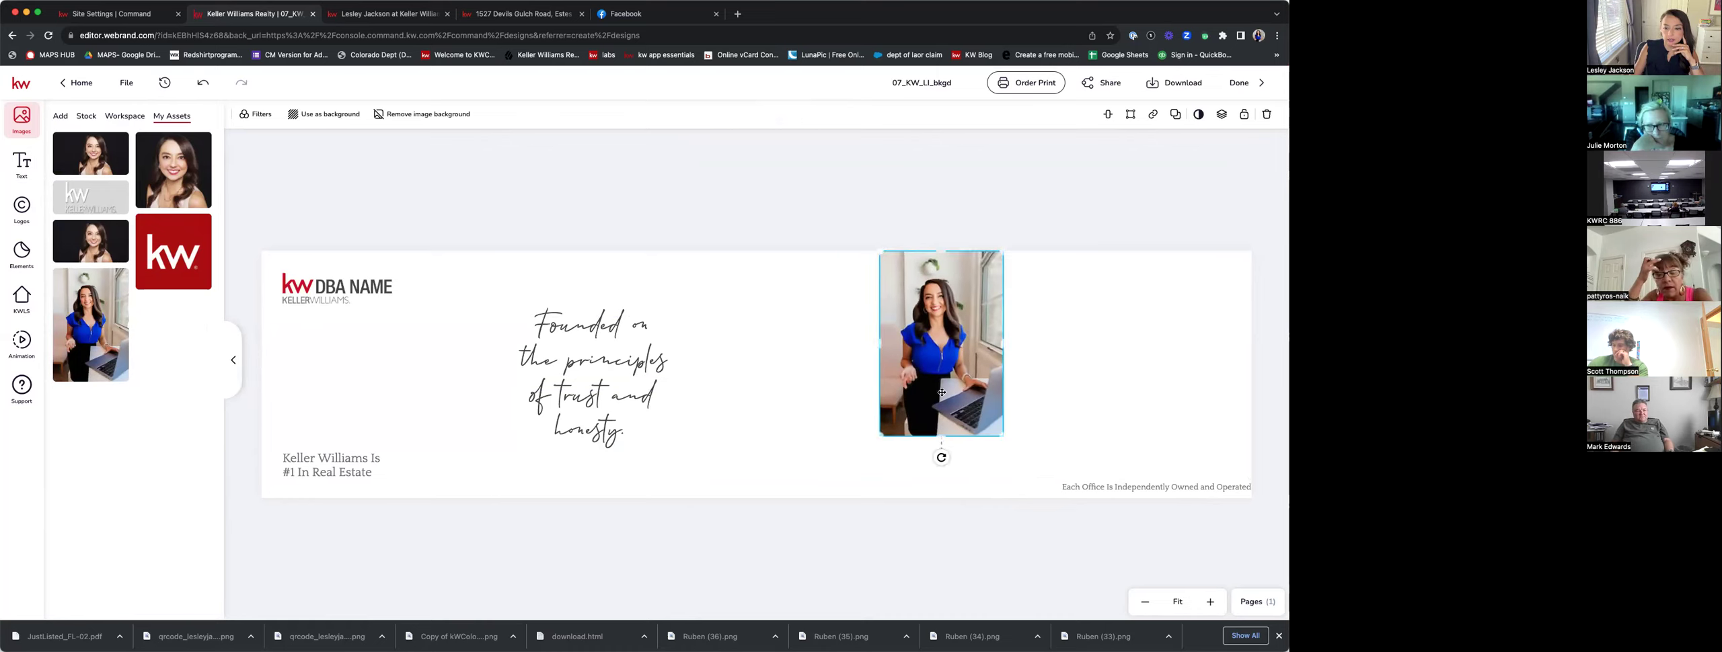
drag(879, 435, 841, 586)
drag(910, 435, 477, 416)
Delete the script text block from the banner.
click(609, 406)
double_click(592, 427)
key(BackSpace)
click(634, 368)
click(632, 385)
drag(614, 348, 715, 342)
key(BackSpace)
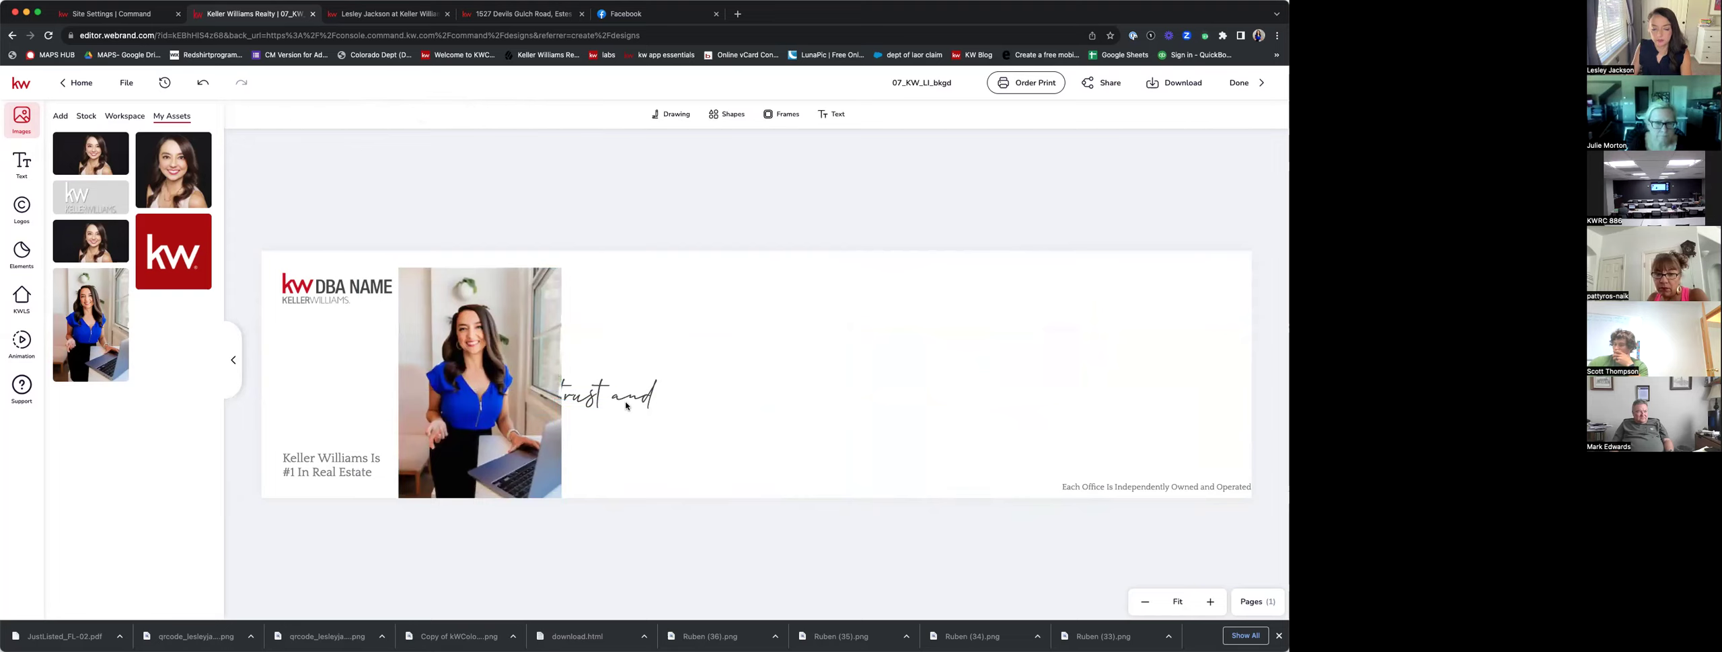
Delete the DBA NAME logo and Keller Williams tagline, moving the photo to the left edge.
click(354, 283)
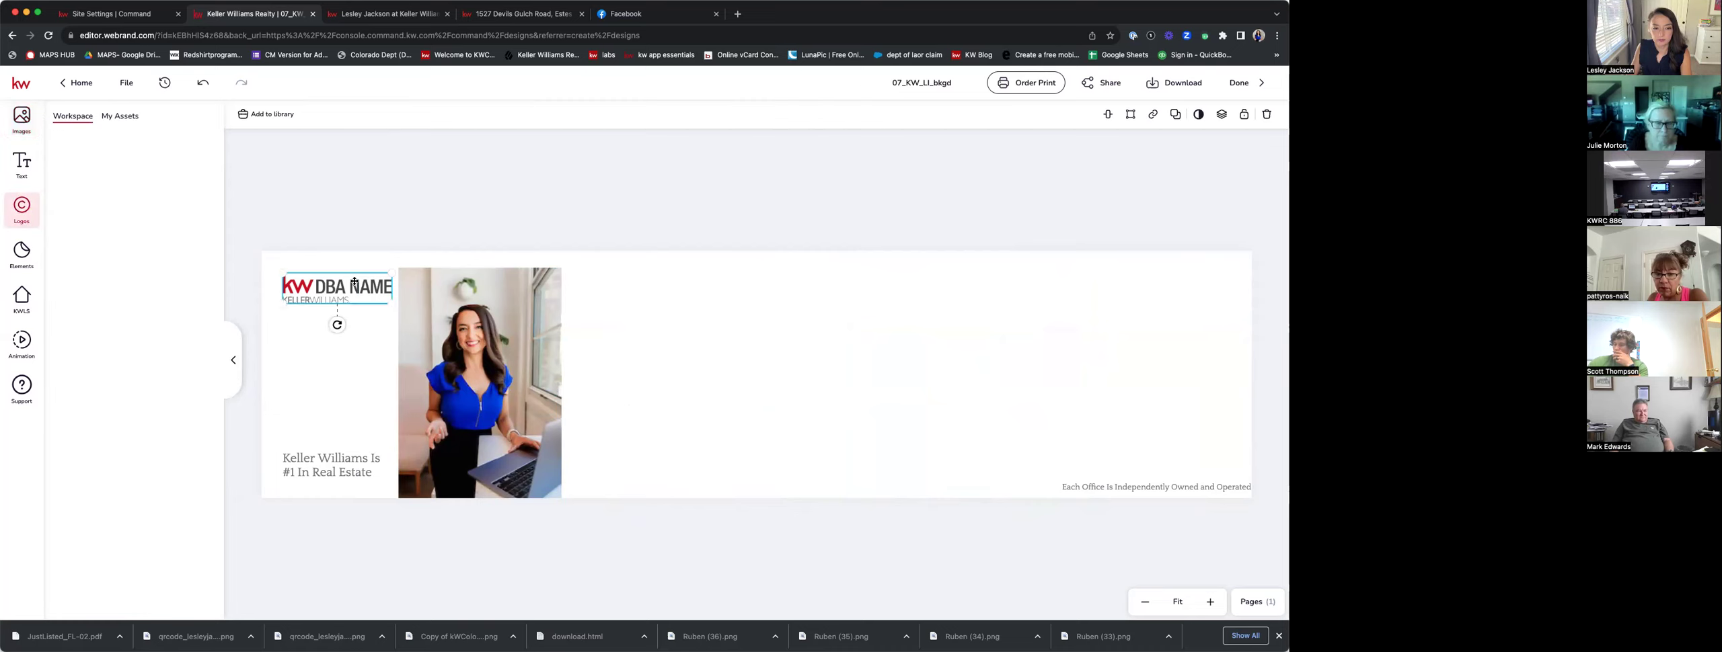
key(BackSpace)
click(344, 474)
key(BackSpace)
drag(466, 436, 332, 420)
Add a Title text box filled with the saved name-and-brokerage text.
click(558, 384)
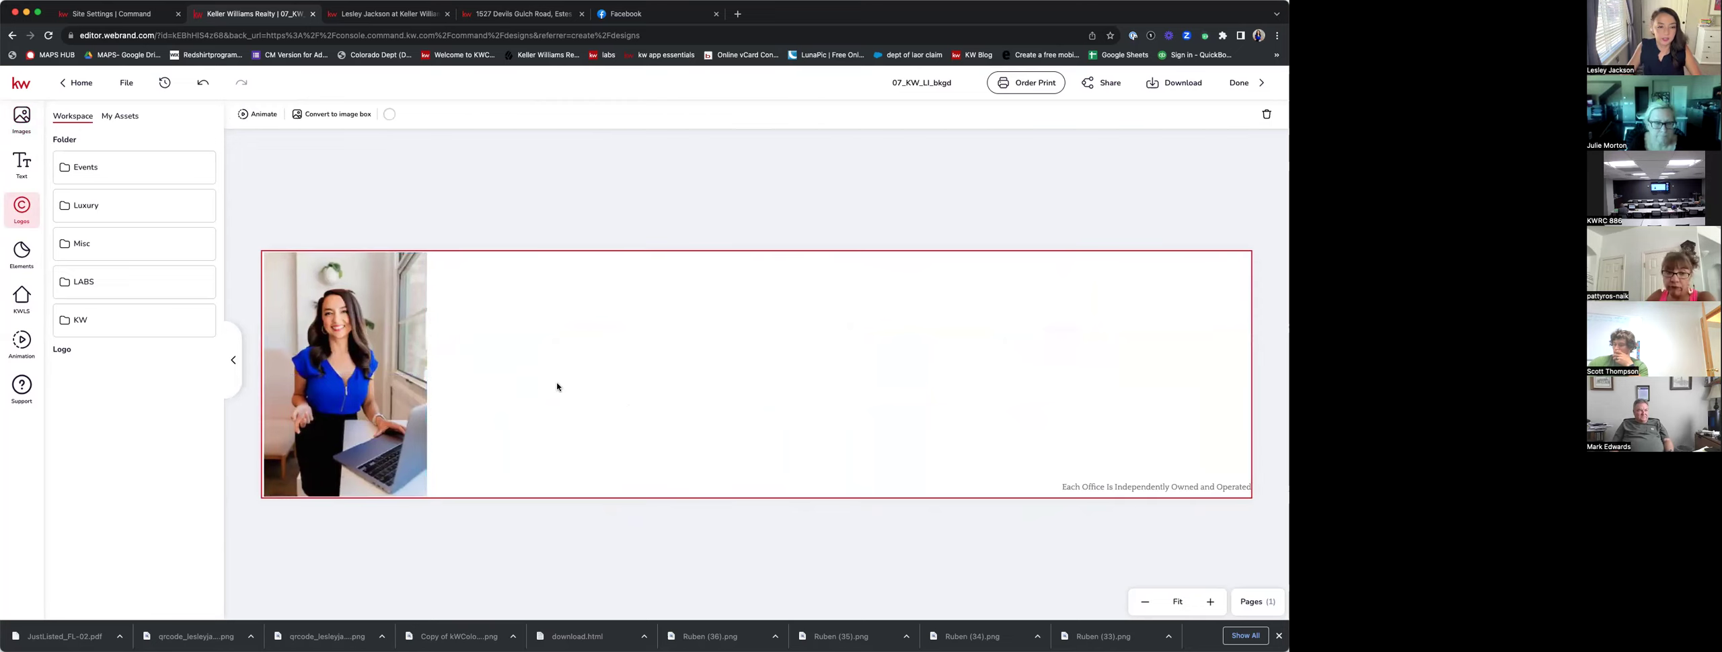
click(24, 164)
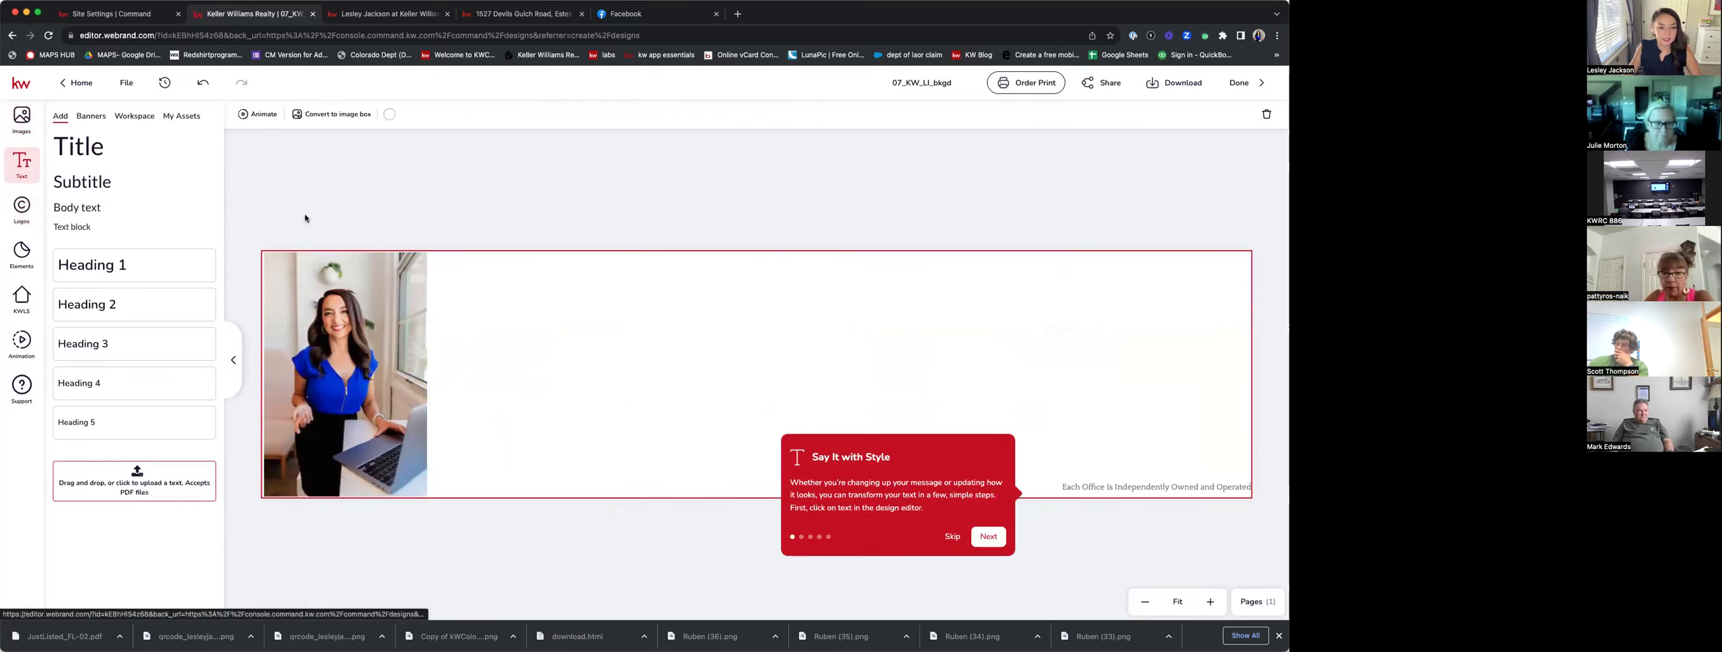
click(217, 217)
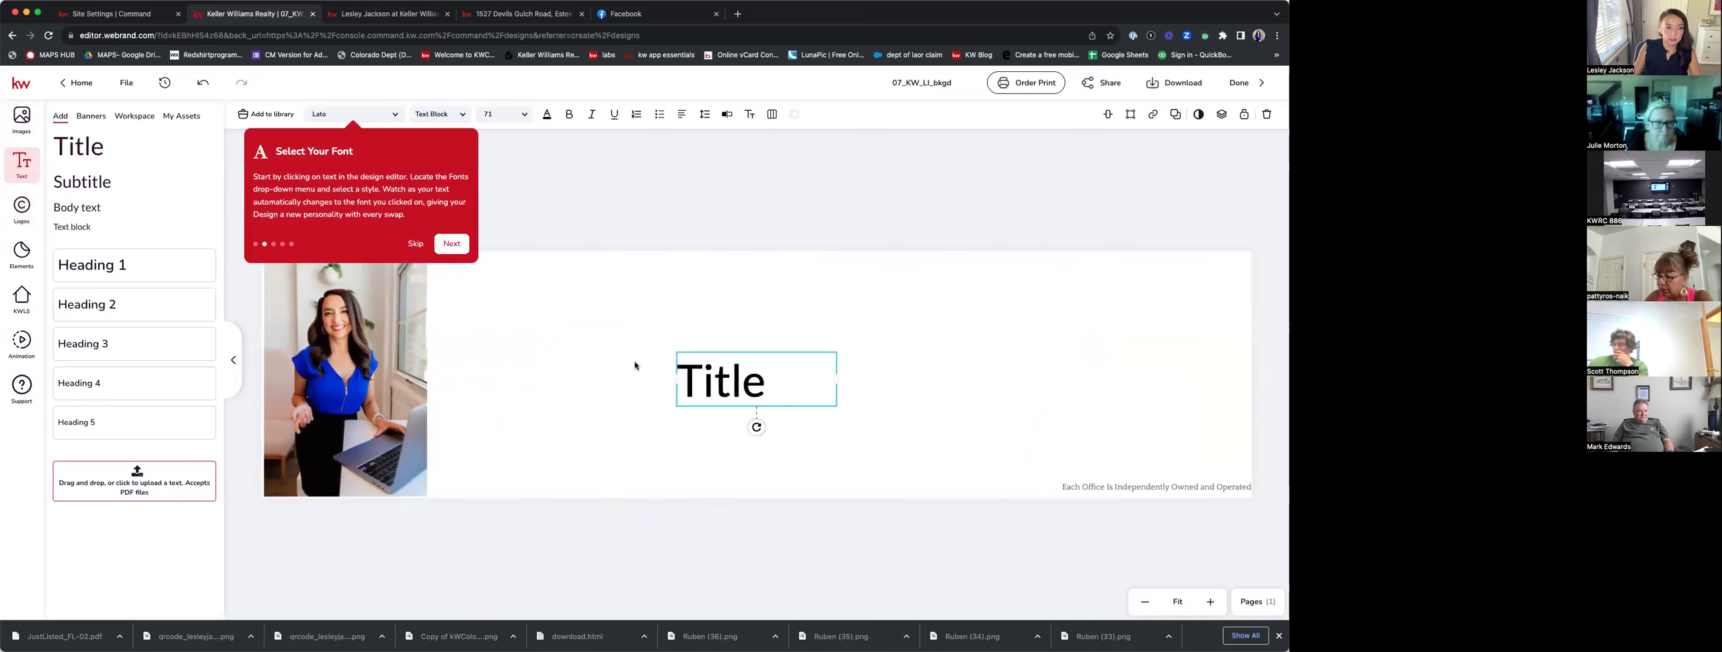
click(186, 116)
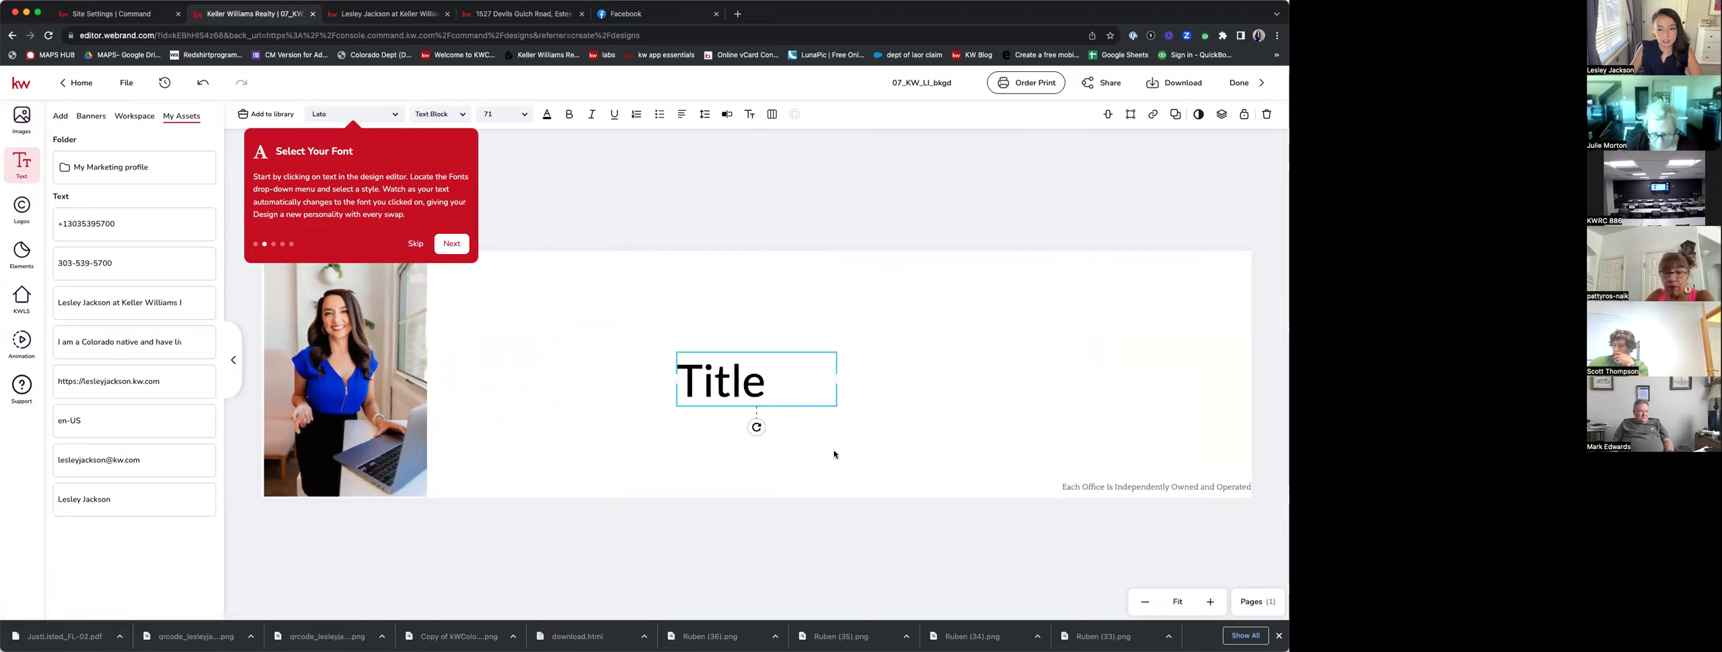
double_click(767, 385)
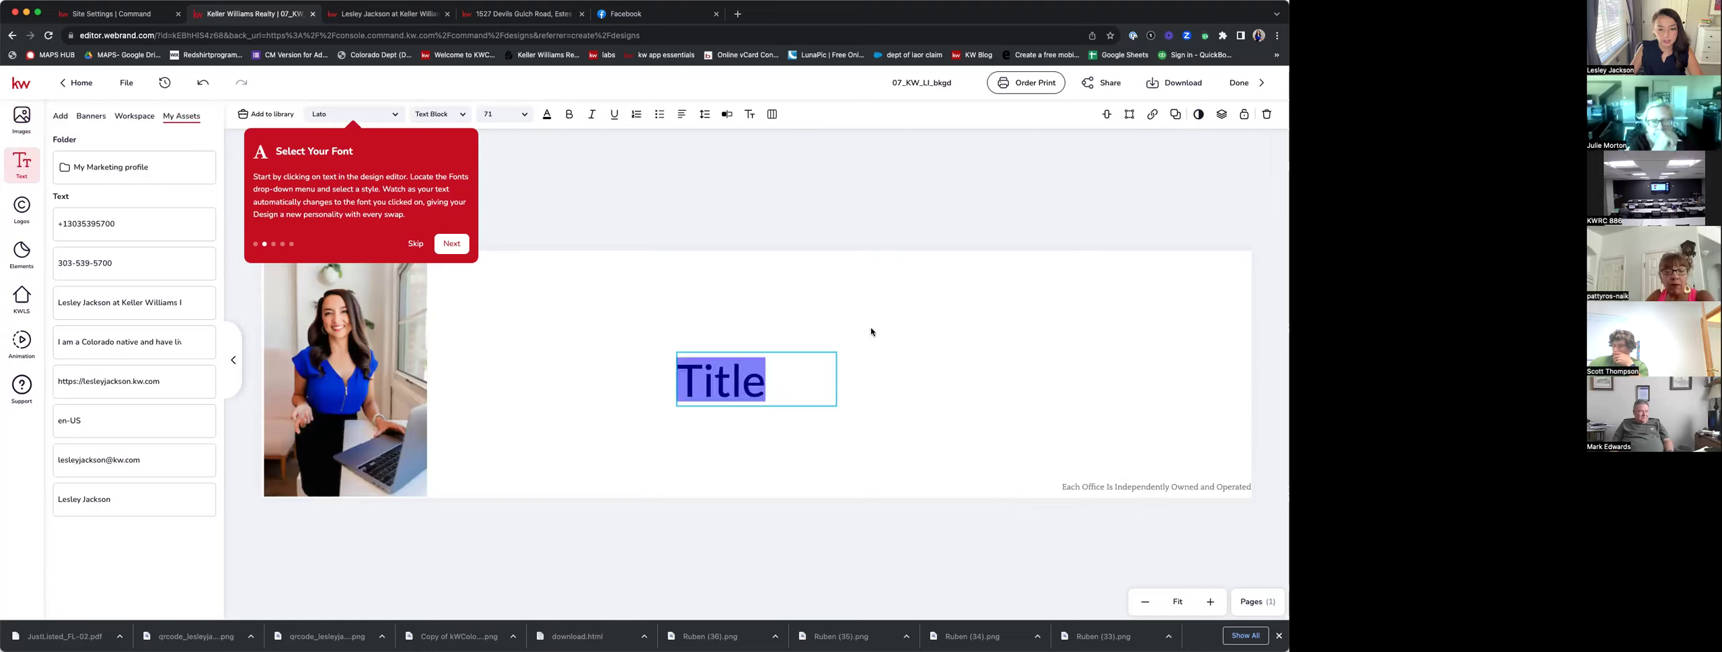
key(BackSpace)
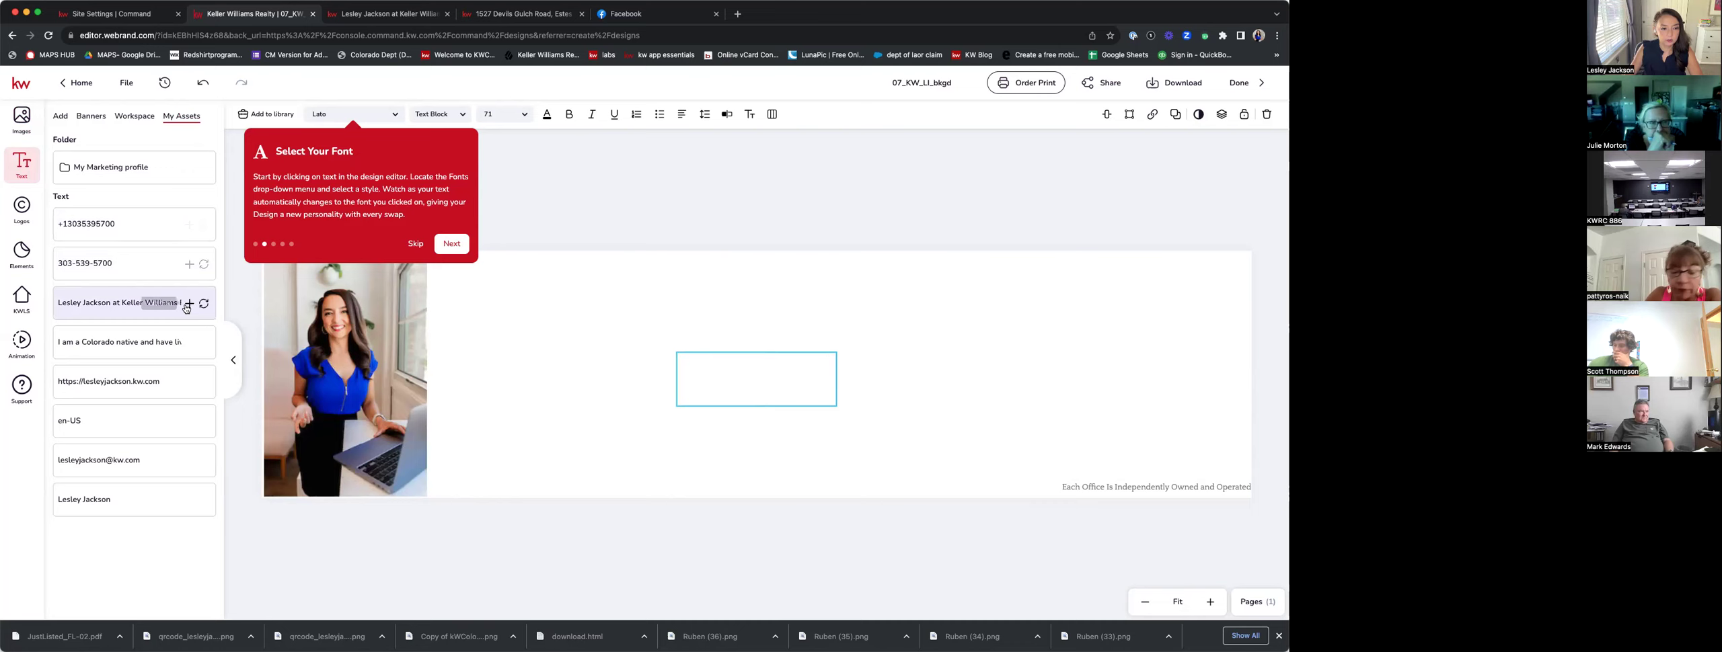
click(204, 304)
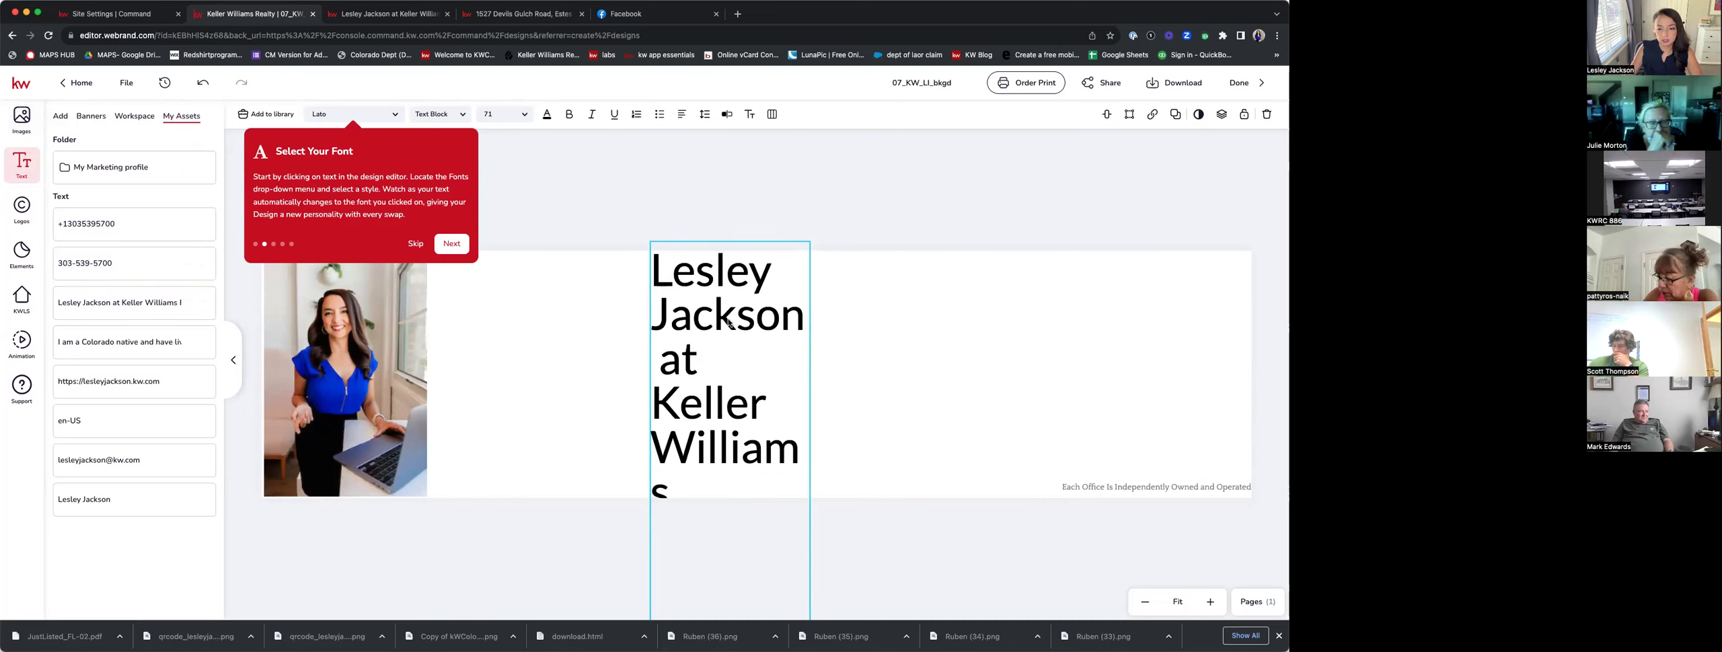
Widen the heading to wrap into three lines and place a Subtitle box below it.
drag(805, 468, 1145, 420)
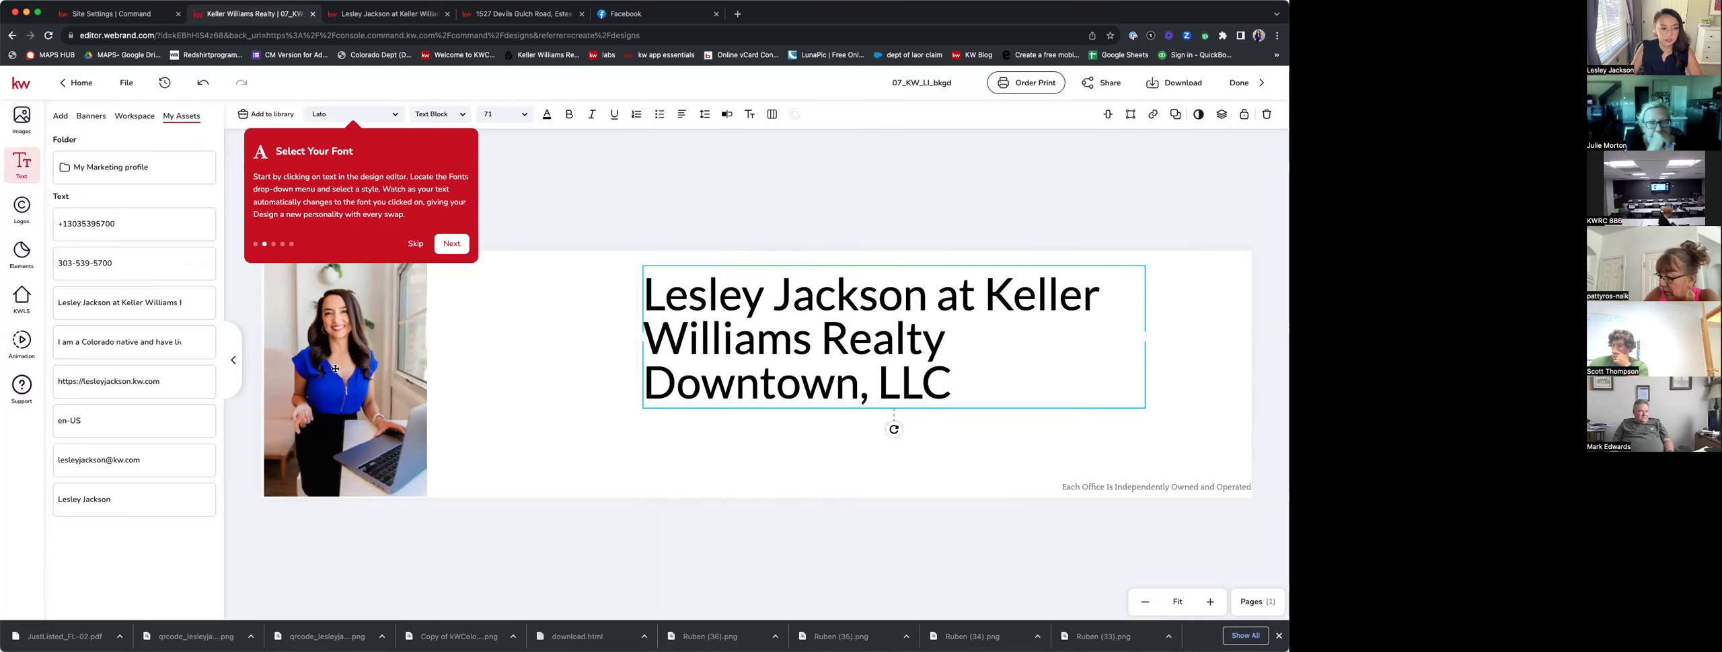
click(584, 452)
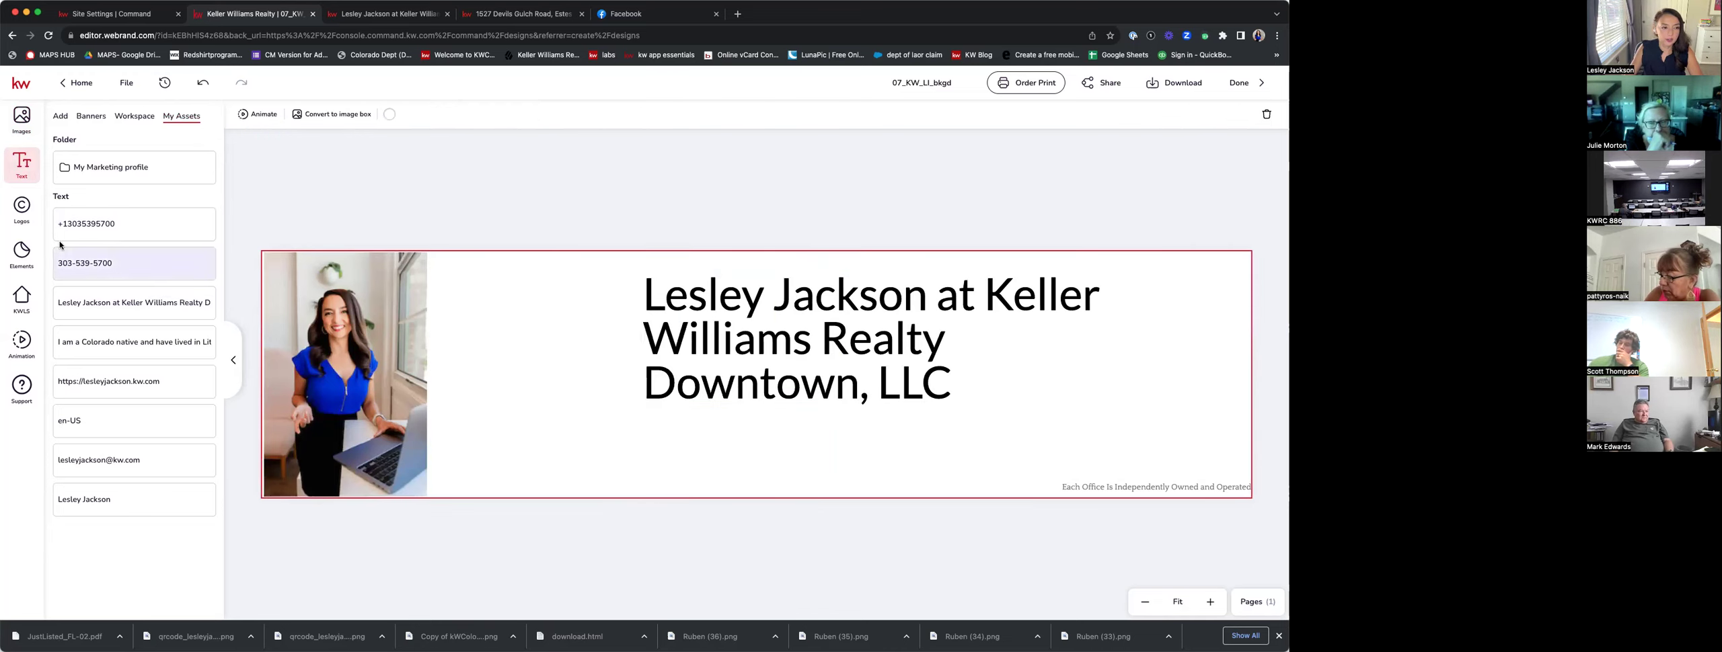
click(61, 118)
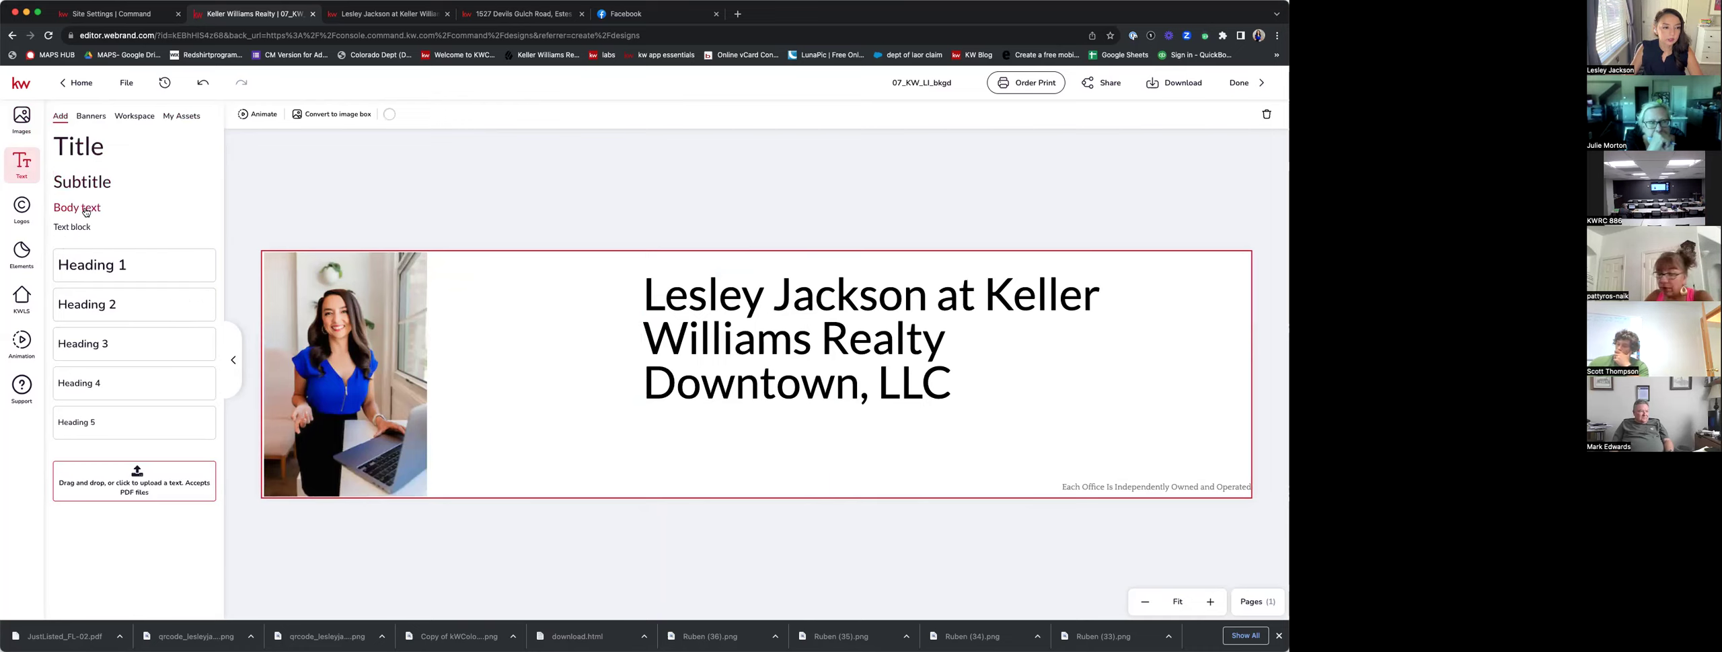
drag(608, 402, 744, 474)
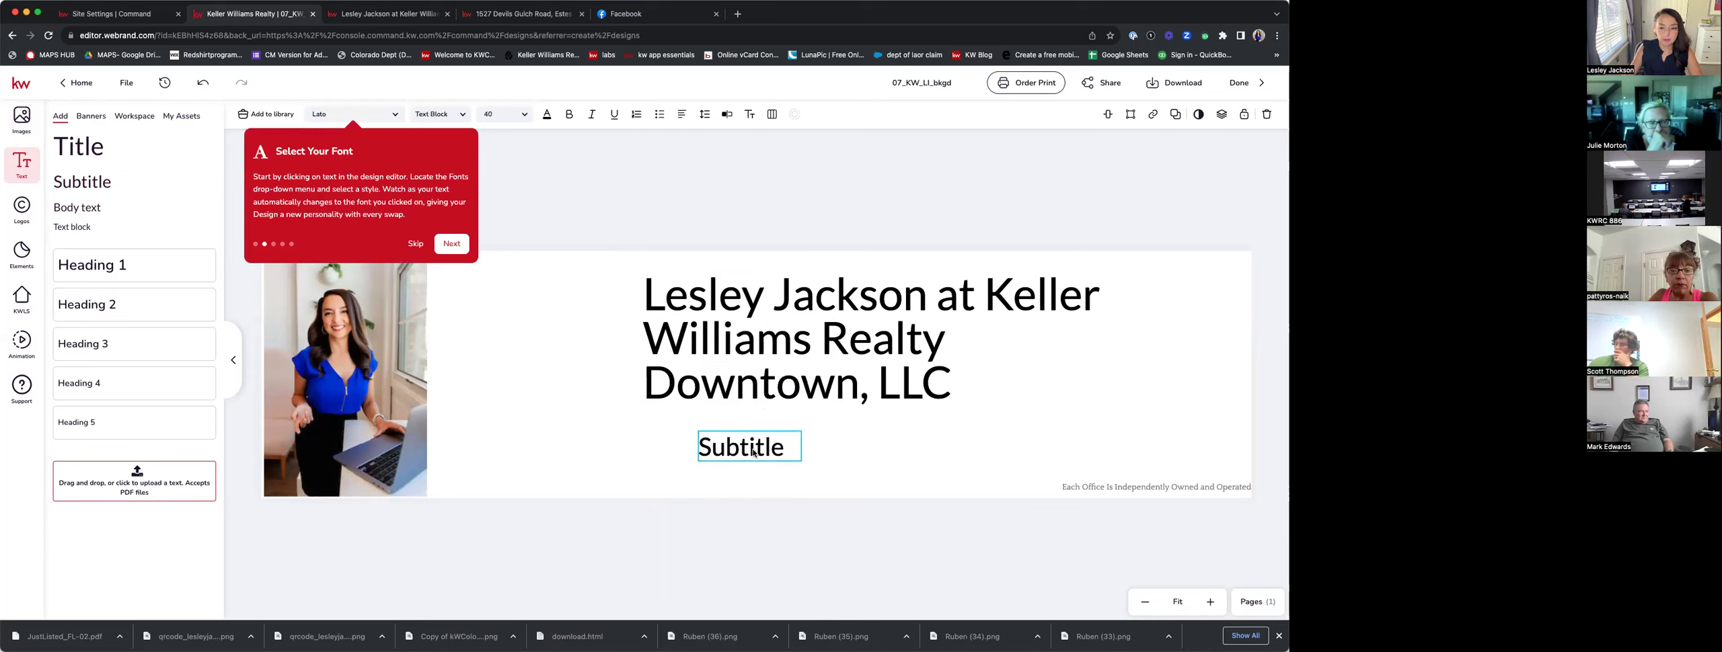
Fill the subtitle with the saved email address as one line under the heading.
click(182, 115)
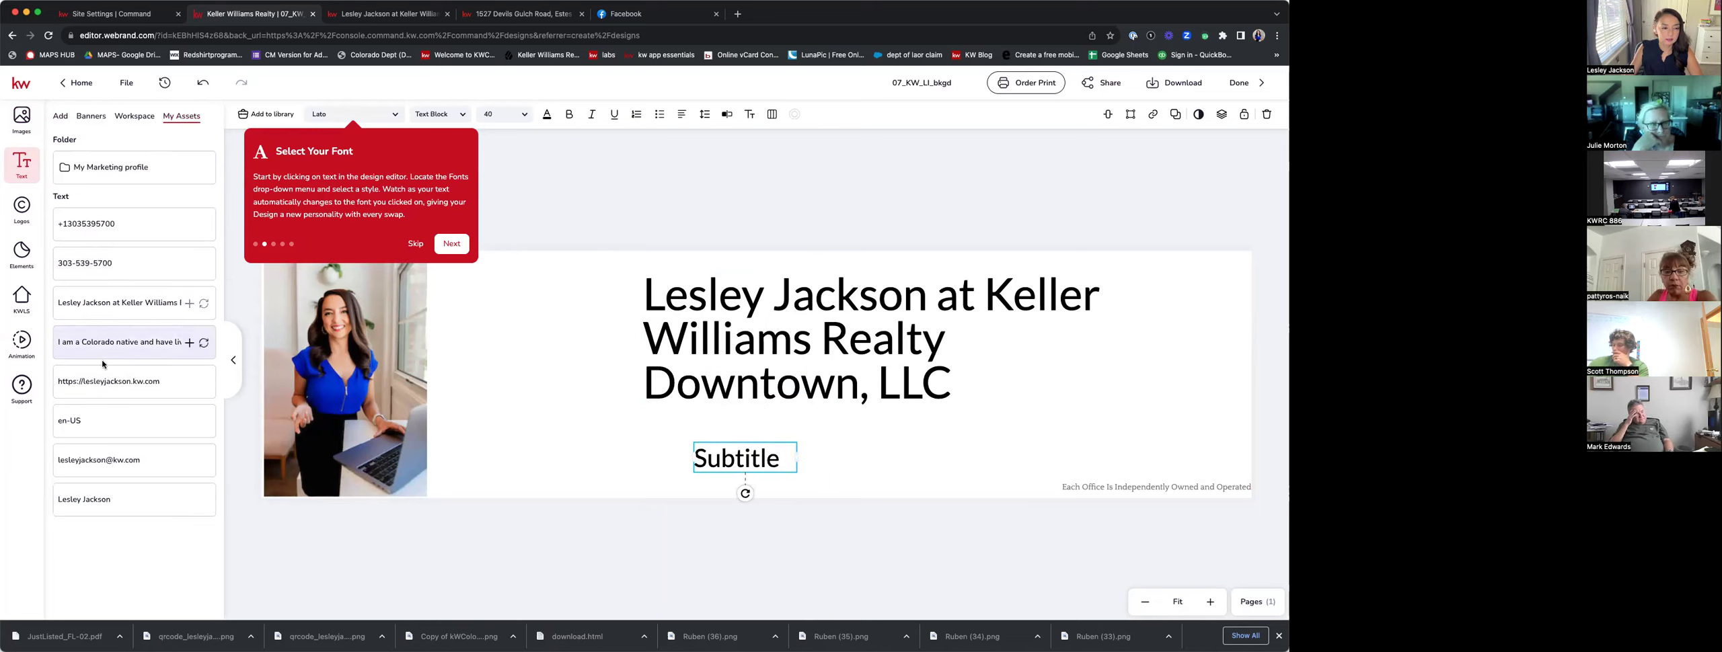
click(204, 462)
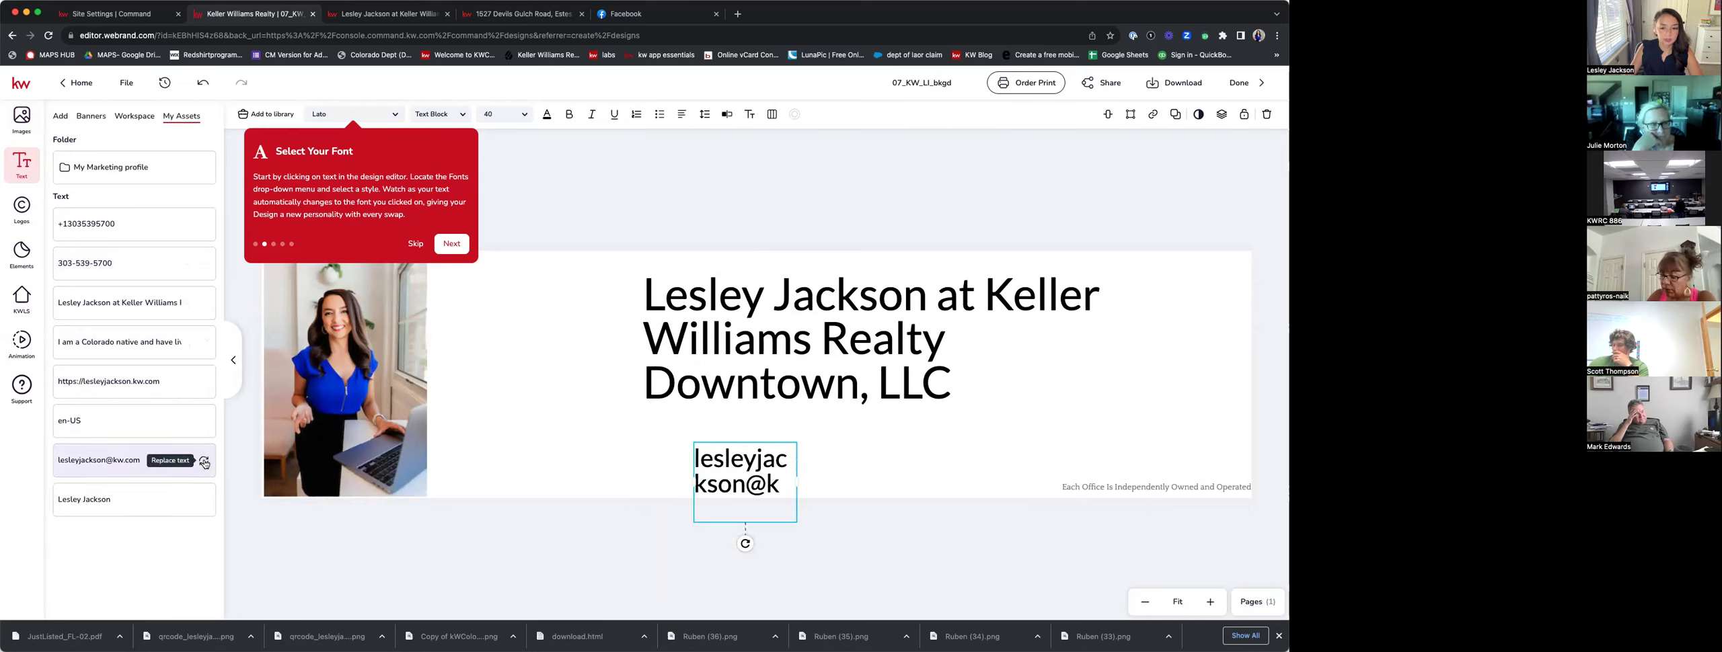
drag(795, 481, 1001, 438)
drag(860, 452, 823, 424)
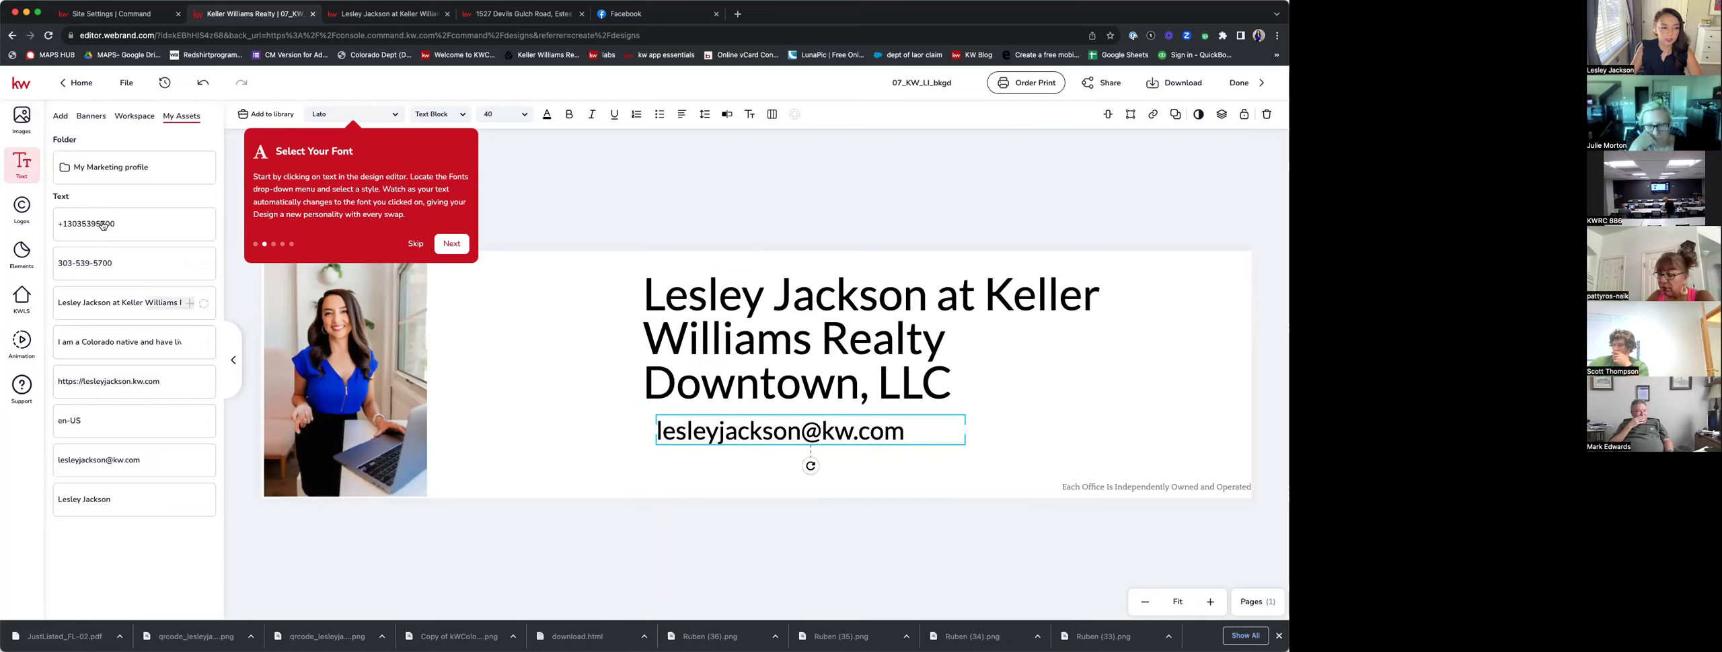
Add a second subtitle holding the saved phone number, widened to one line.
click(59, 116)
click(82, 182)
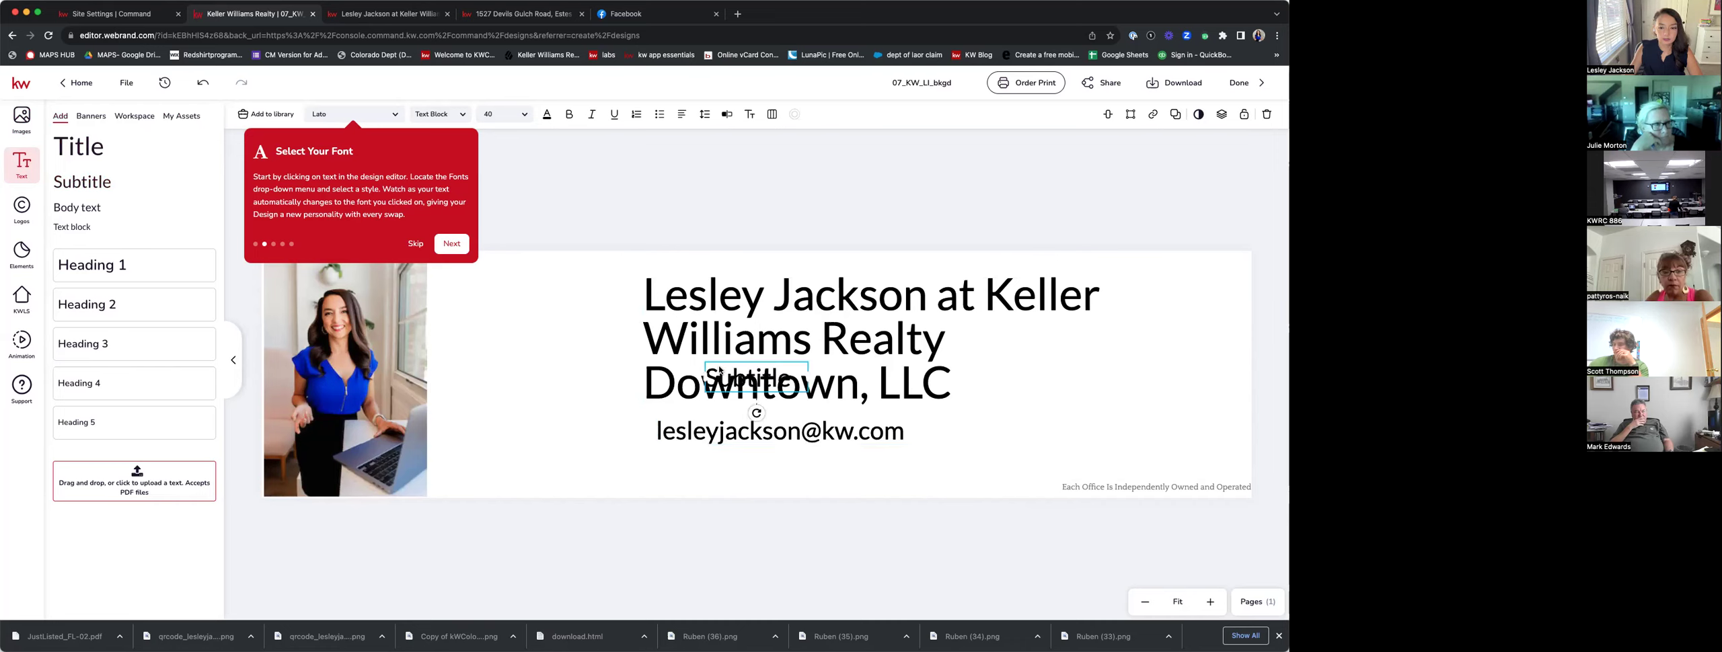
click(183, 117)
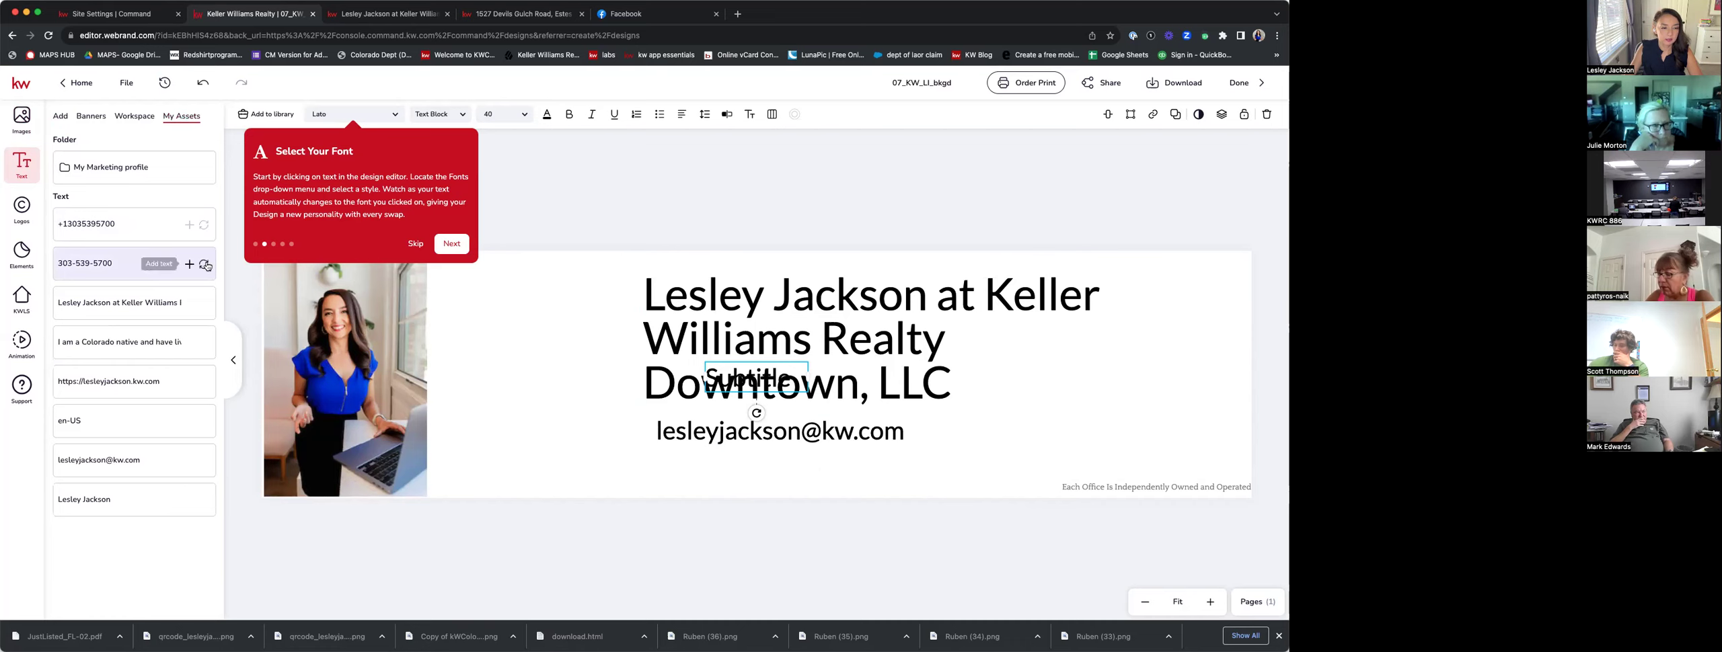
click(205, 265)
drag(809, 389, 939, 471)
Remove 'at' from the heading and put Keller Williams Realty on its own line.
click(1009, 407)
double_click(951, 383)
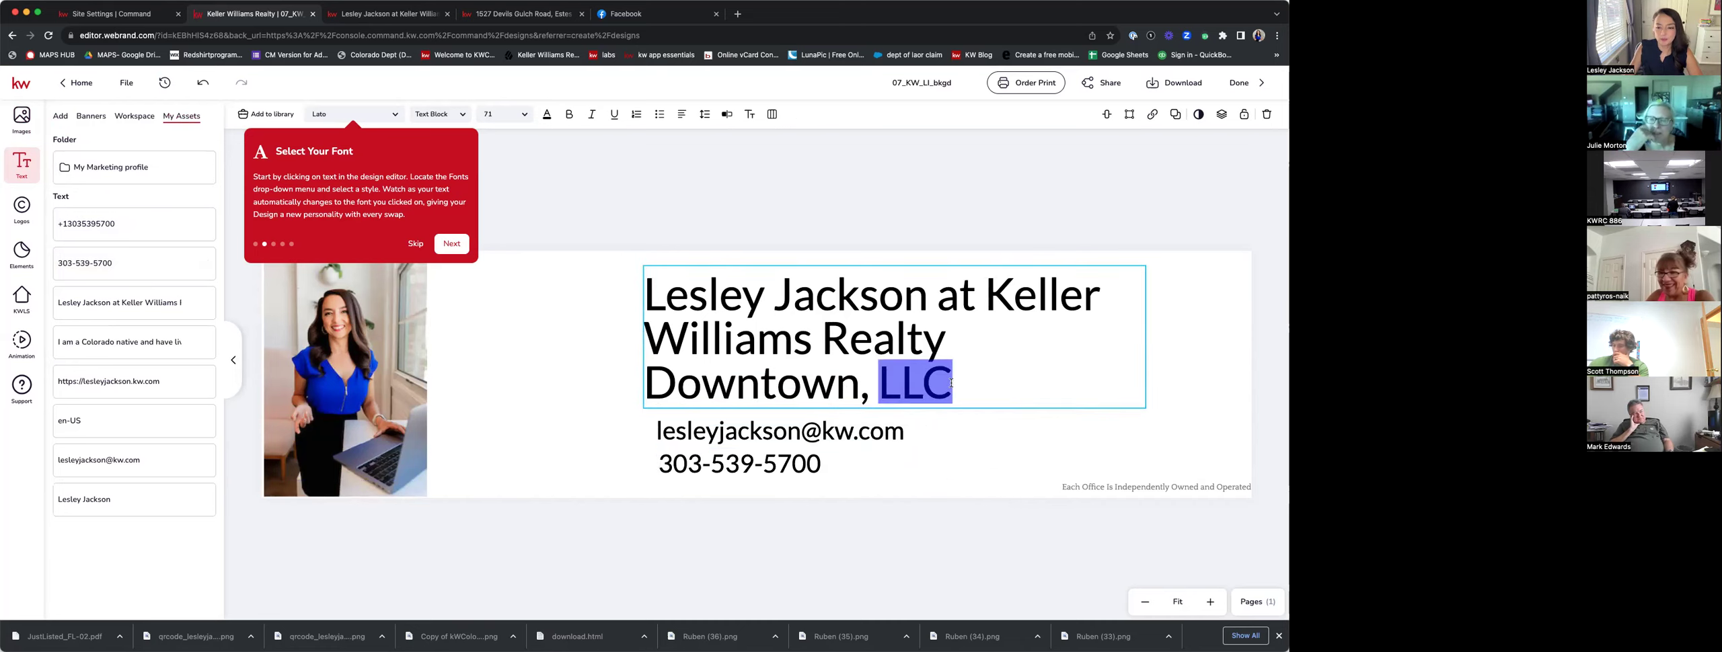
drag(962, 386, 774, 383)
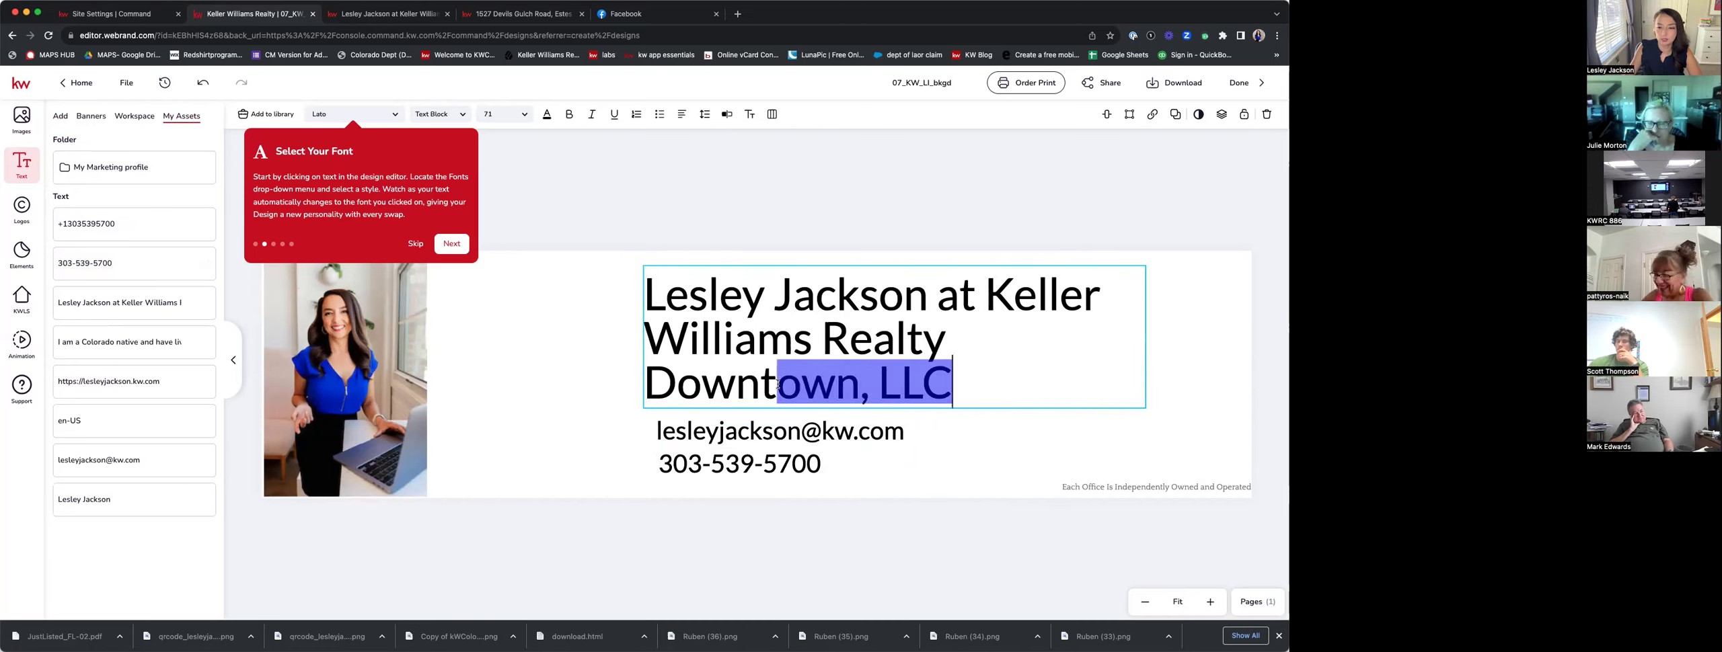
click(686, 337)
drag(674, 335, 878, 349)
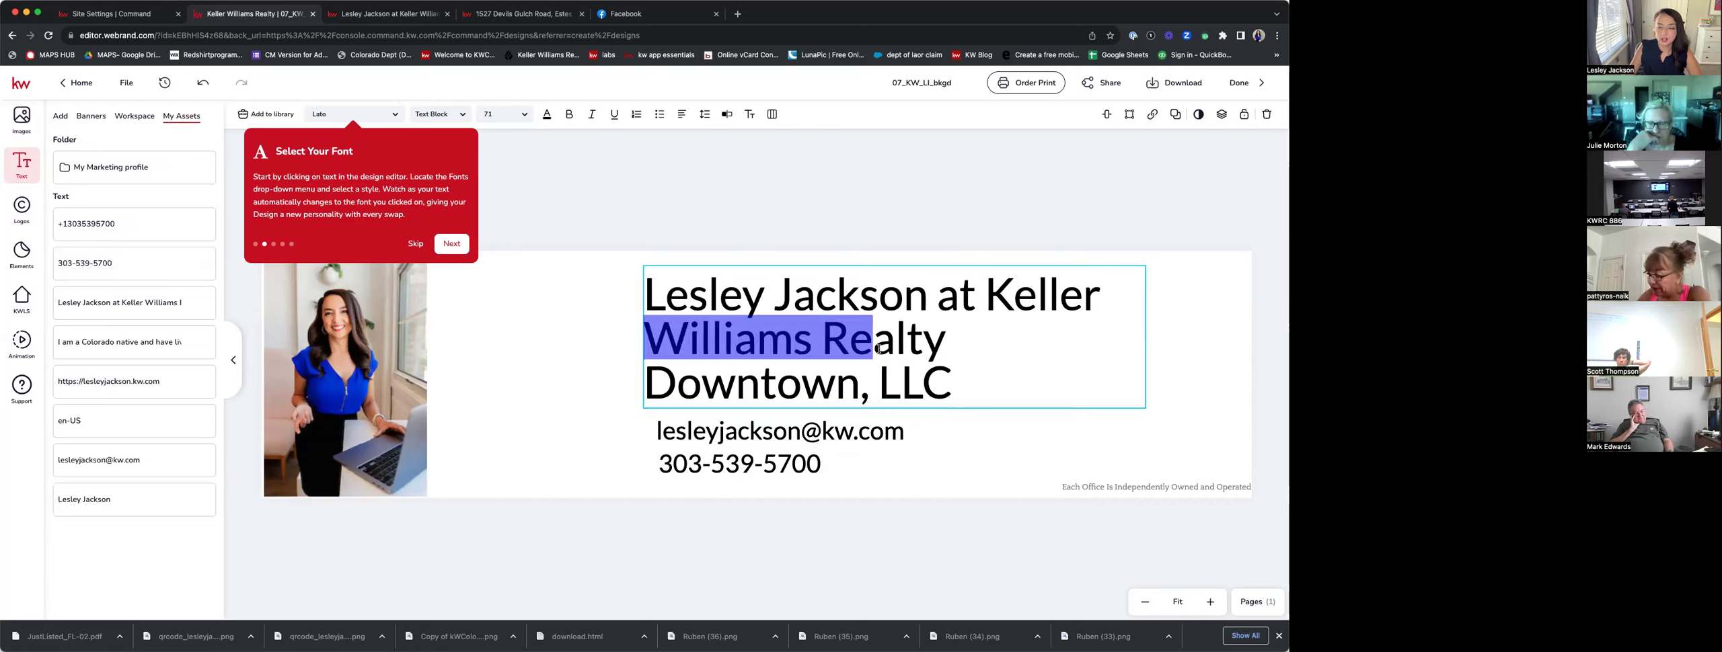
drag(990, 304, 948, 340)
click(976, 296)
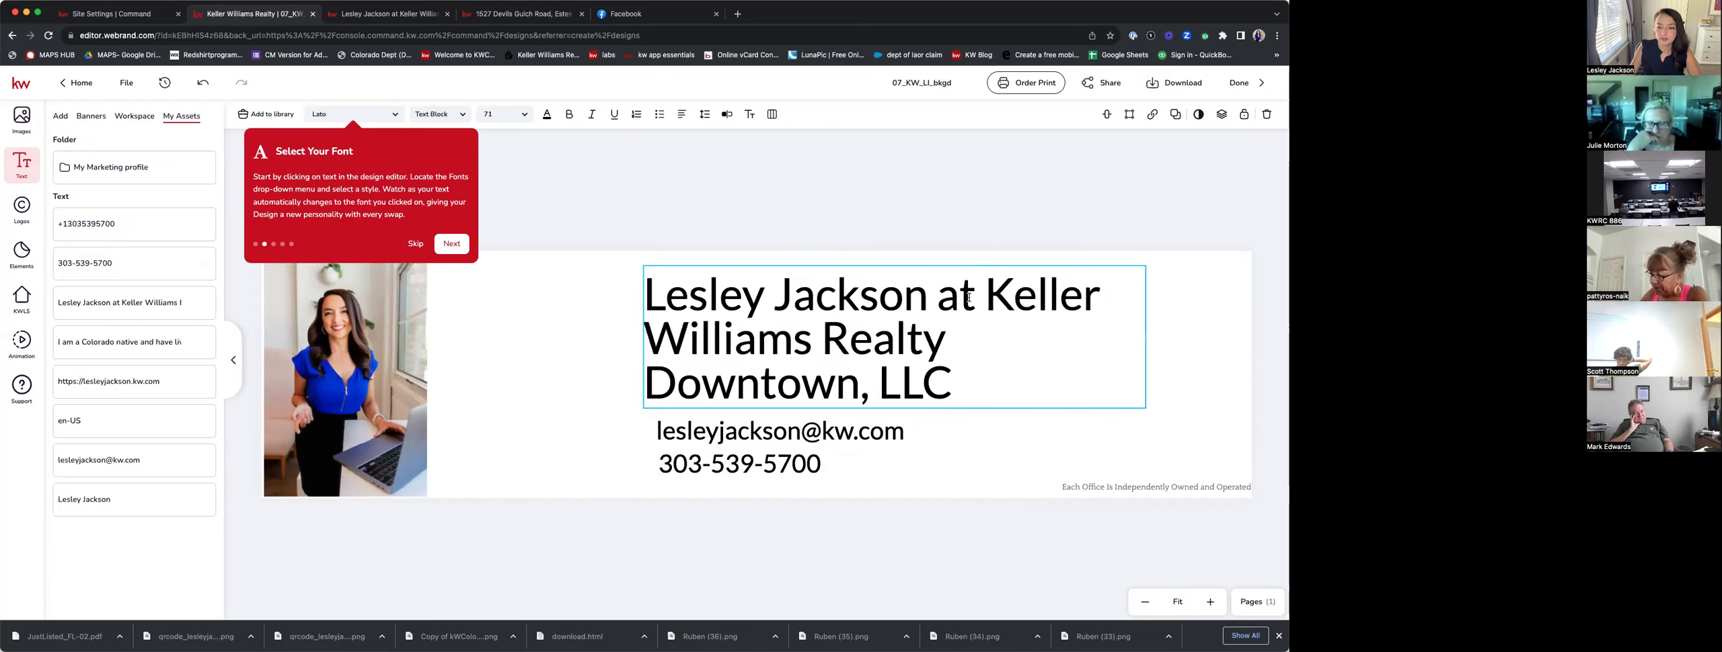
key(BackSpace)
key(BackSpace)
key(BackSpace)
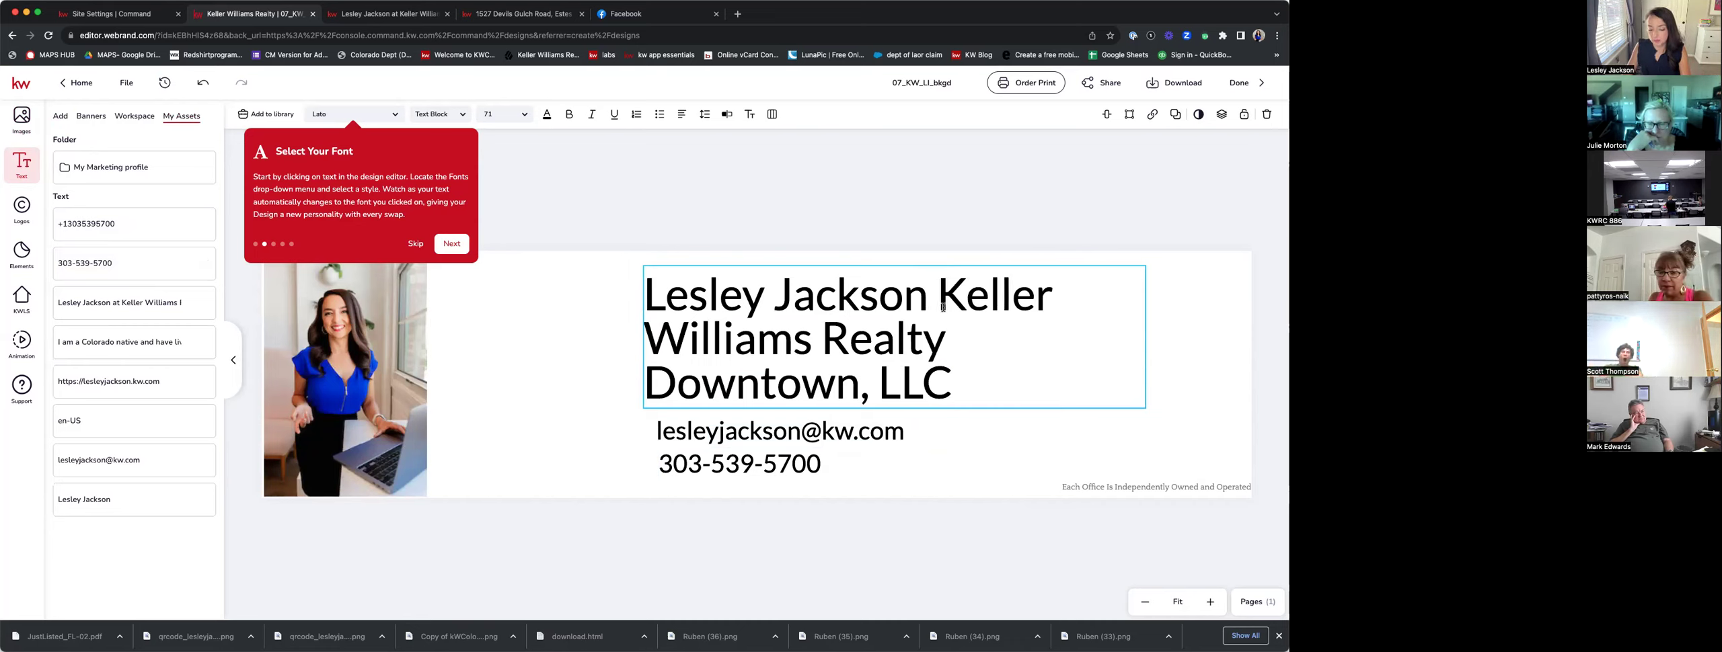
key(Return)
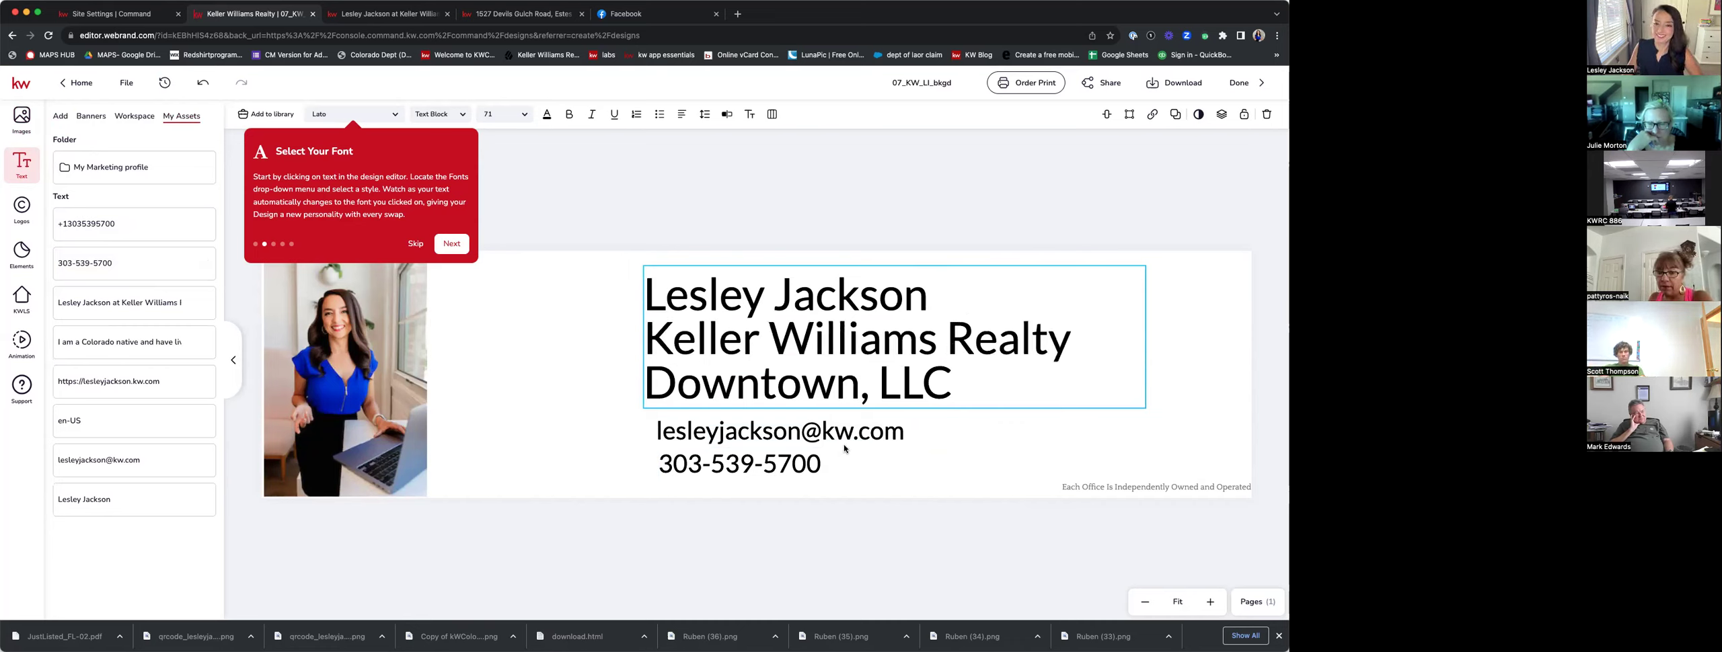
Shift the email line left to align with the heading, then select the phone line.
click(742, 431)
mouse_move(742, 432)
mouse_down()
mouse_move(698, 431)
mouse_move(734, 427)
mouse_up()
click(702, 472)
Enlarge the agent photo slightly by its corner handle.
click(772, 178)
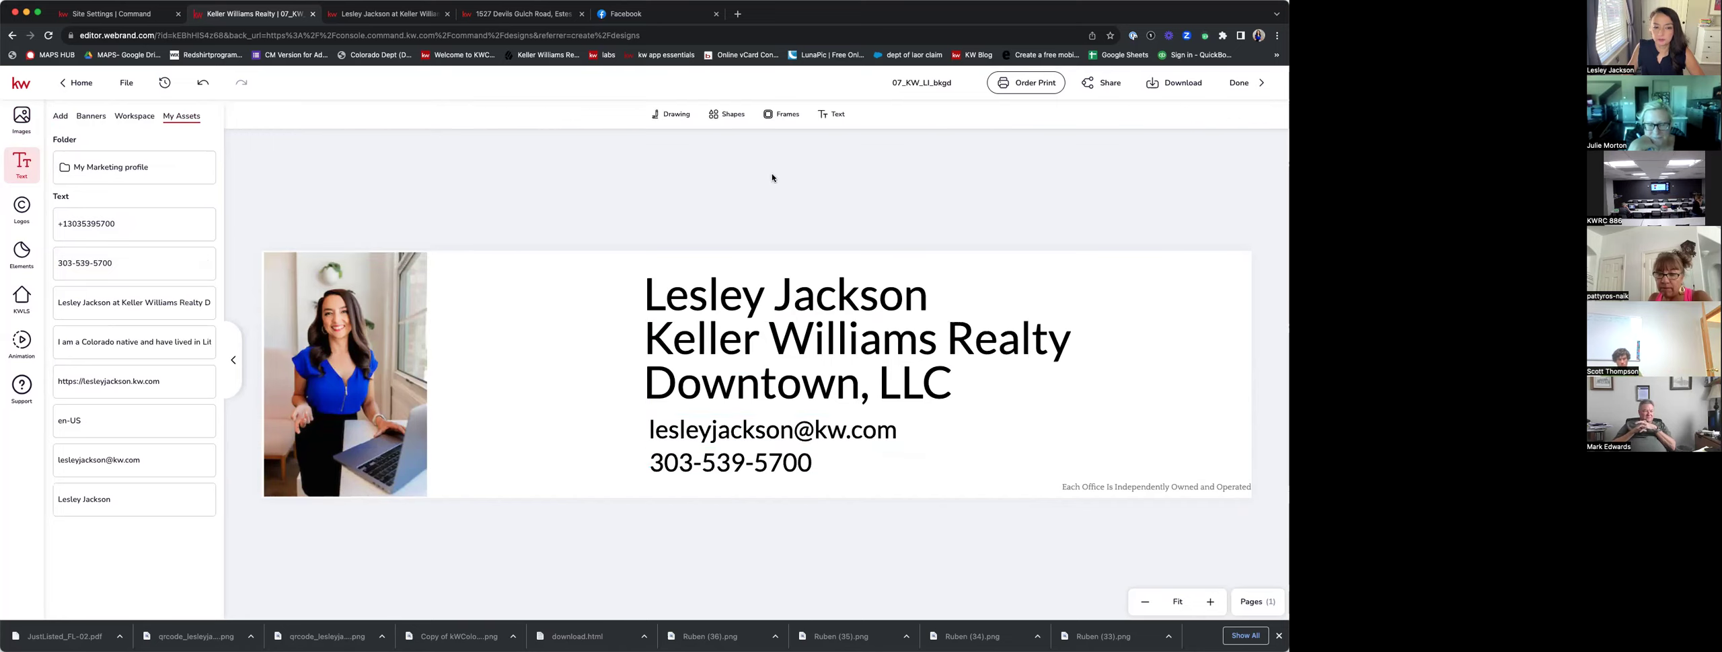
click(415, 344)
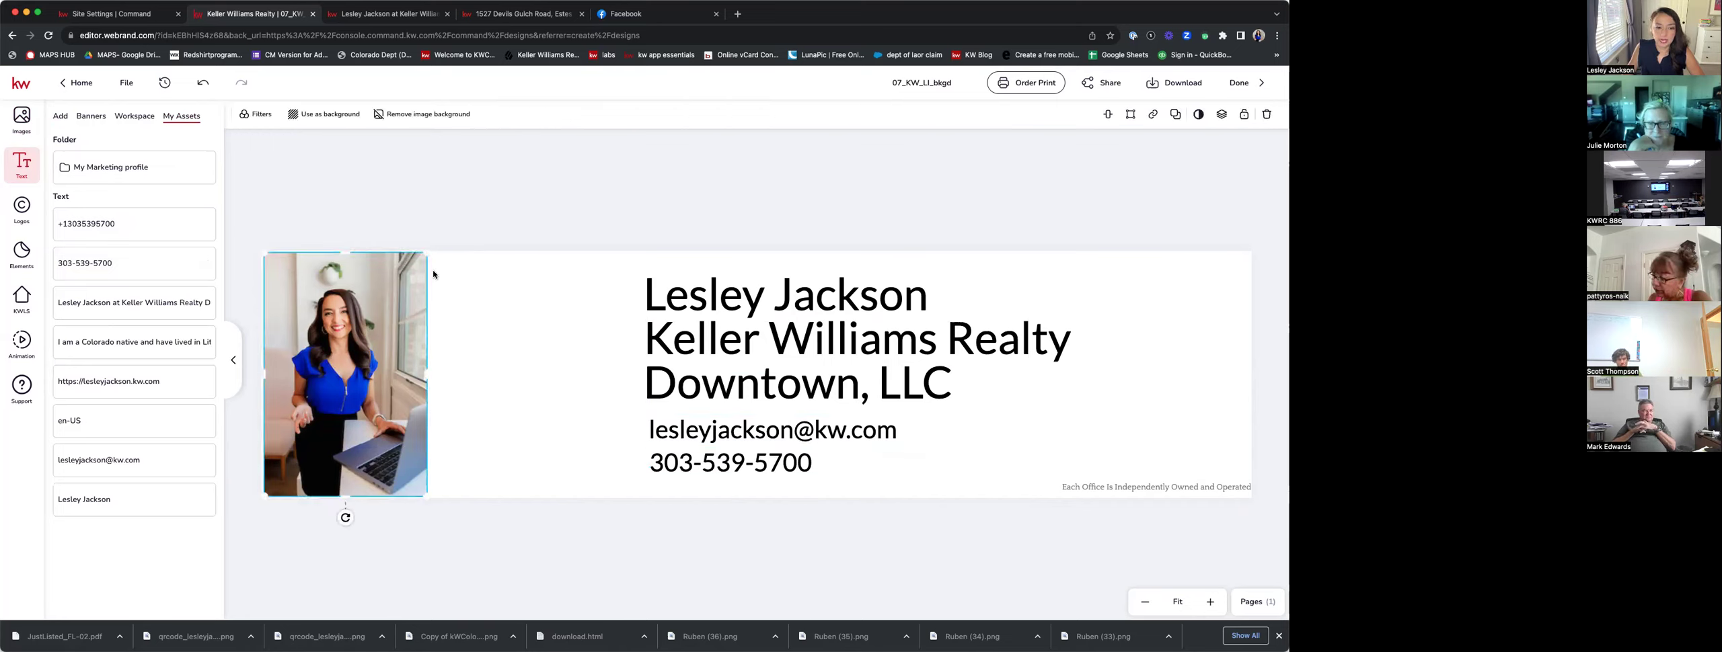
drag(427, 254, 431, 252)
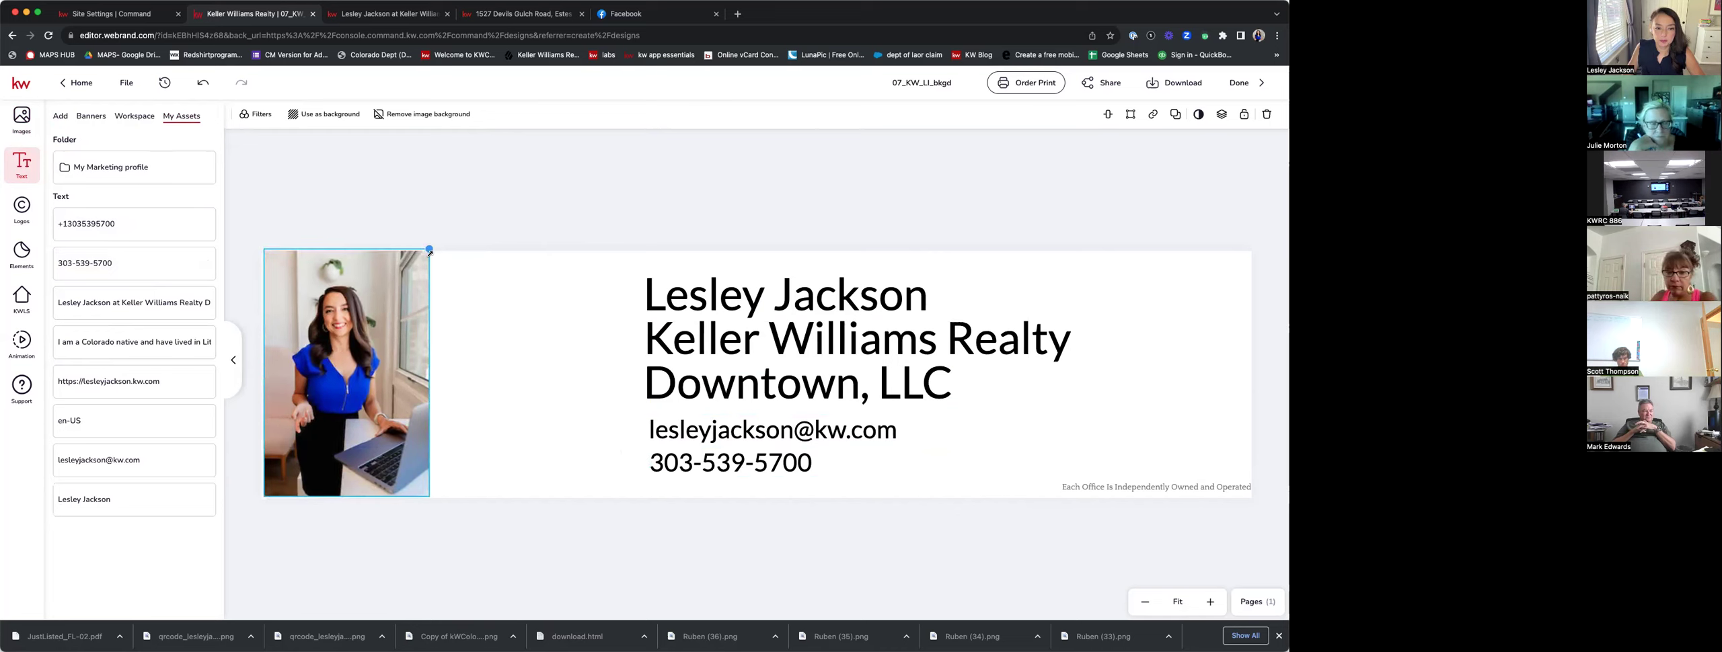
click(673, 194)
Download the cover as 07_KW_LI_bkgd.png and return to the site settings tab.
click(1164, 87)
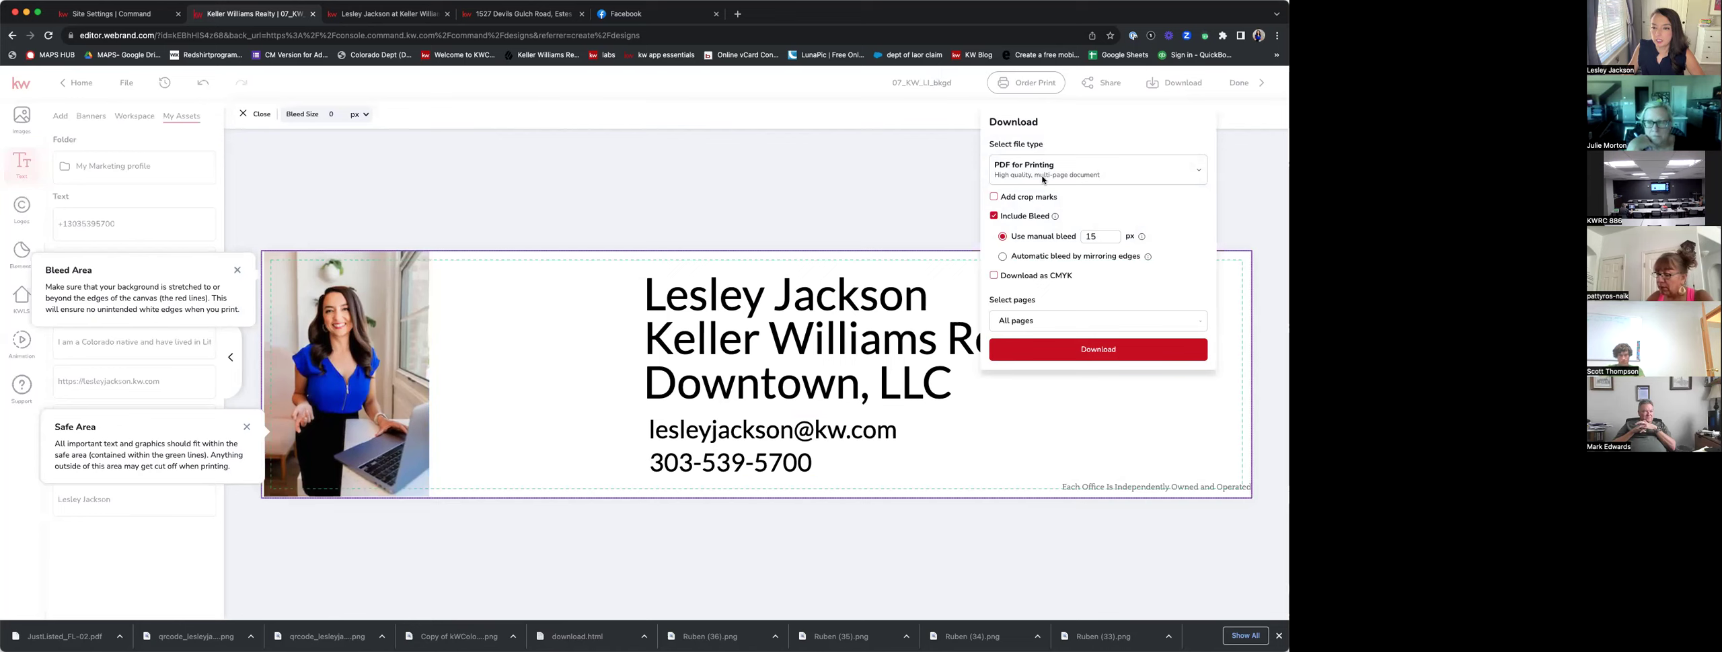
click(1029, 171)
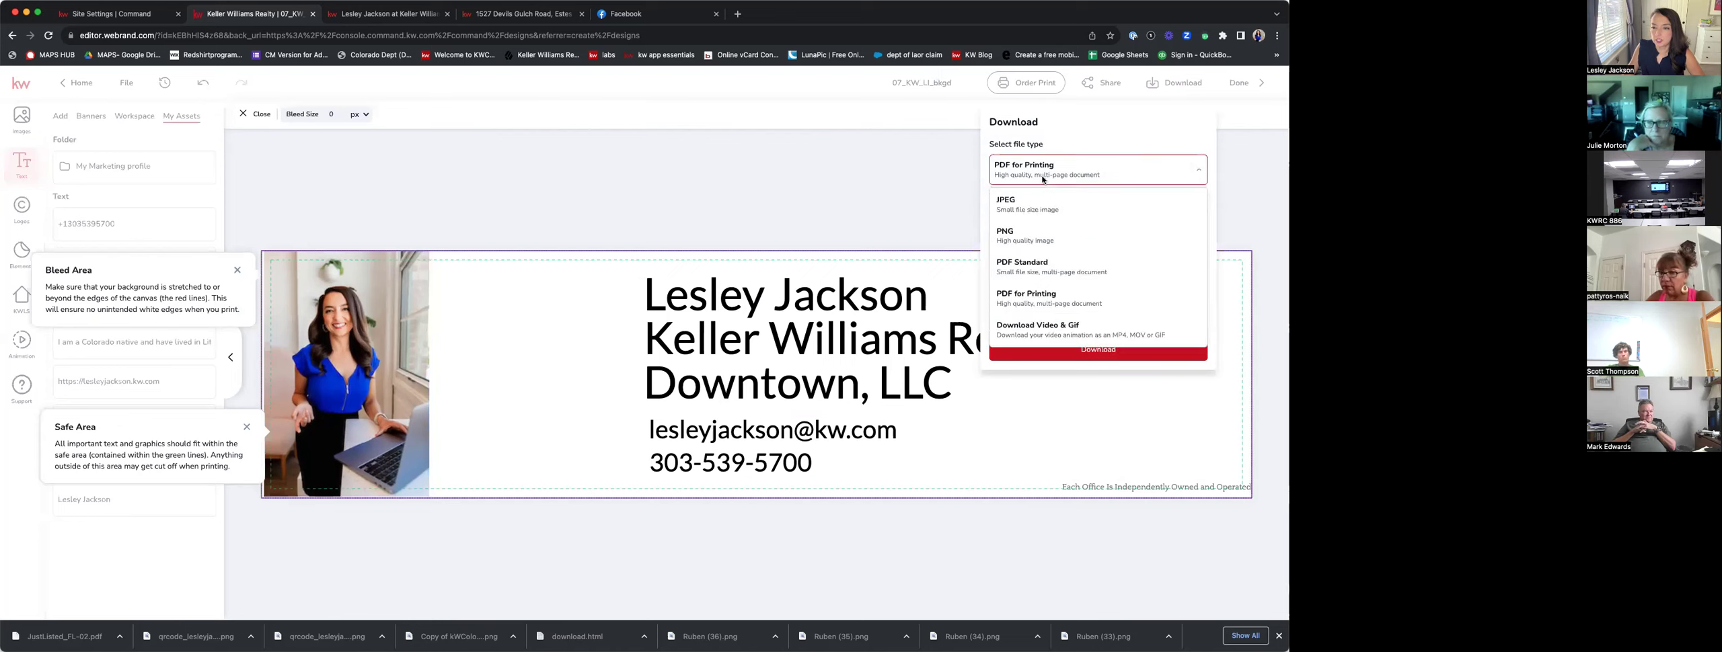
click(1034, 229)
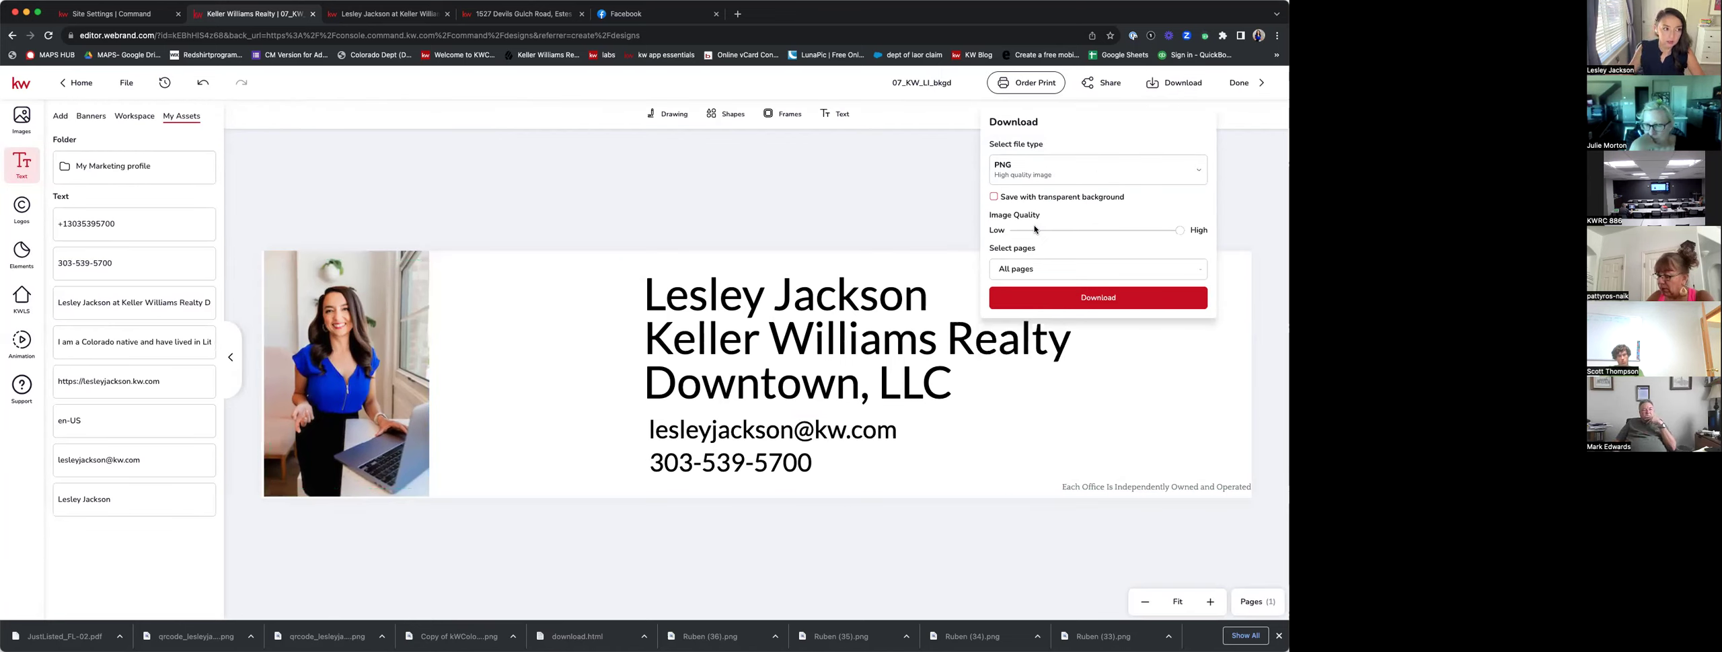
click(1098, 299)
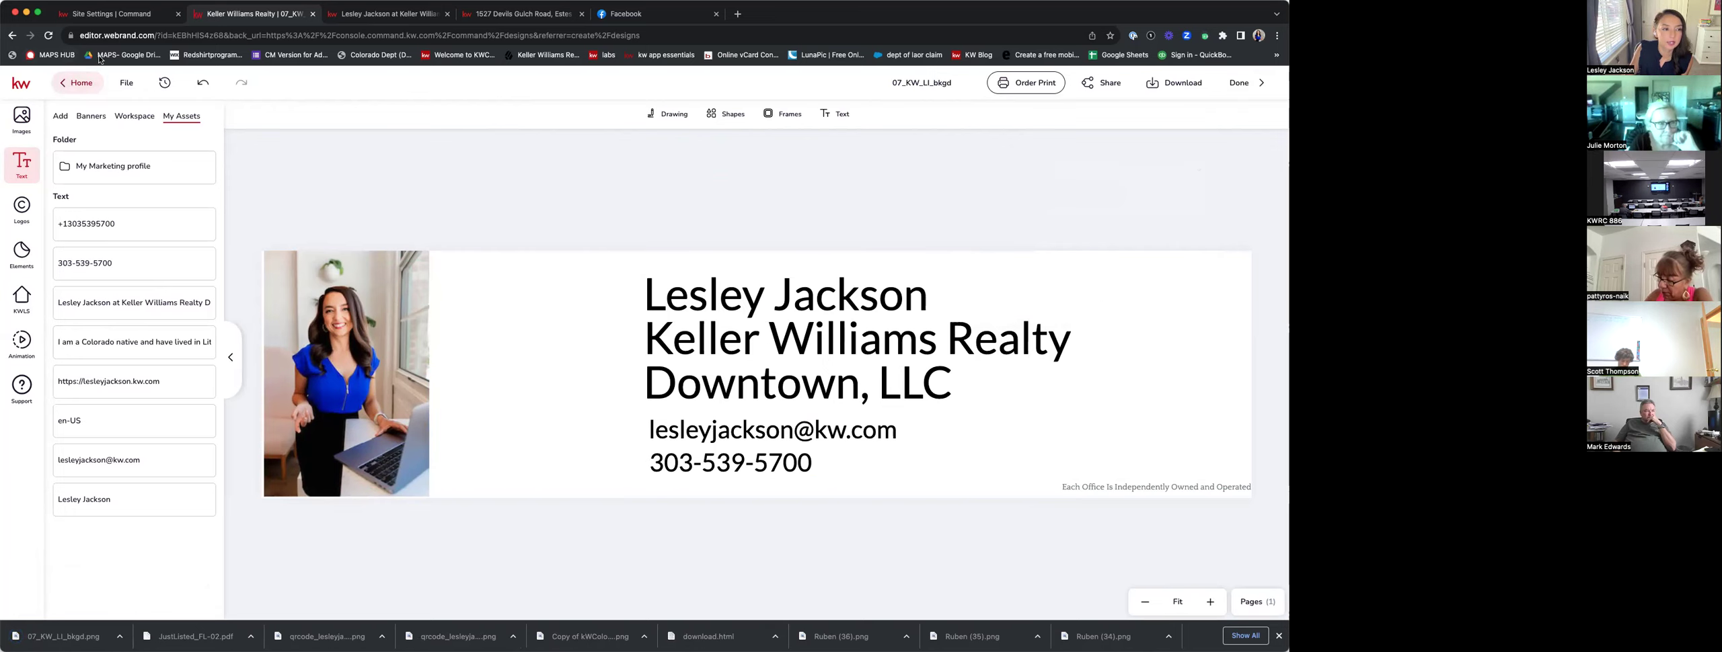
click(113, 13)
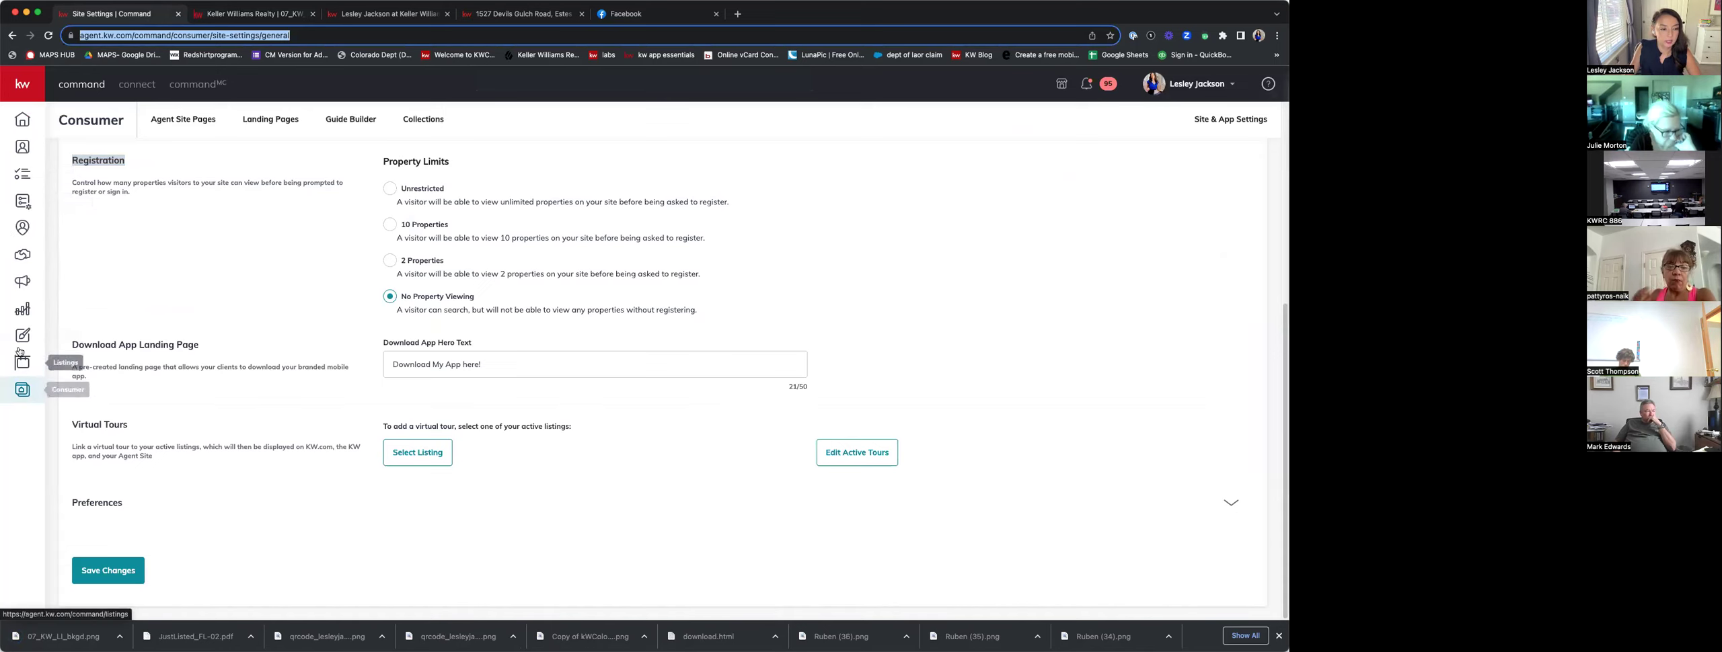
Create a new Consumer landing page and drop a Lead Form widget onto its canvas.
click(27, 385)
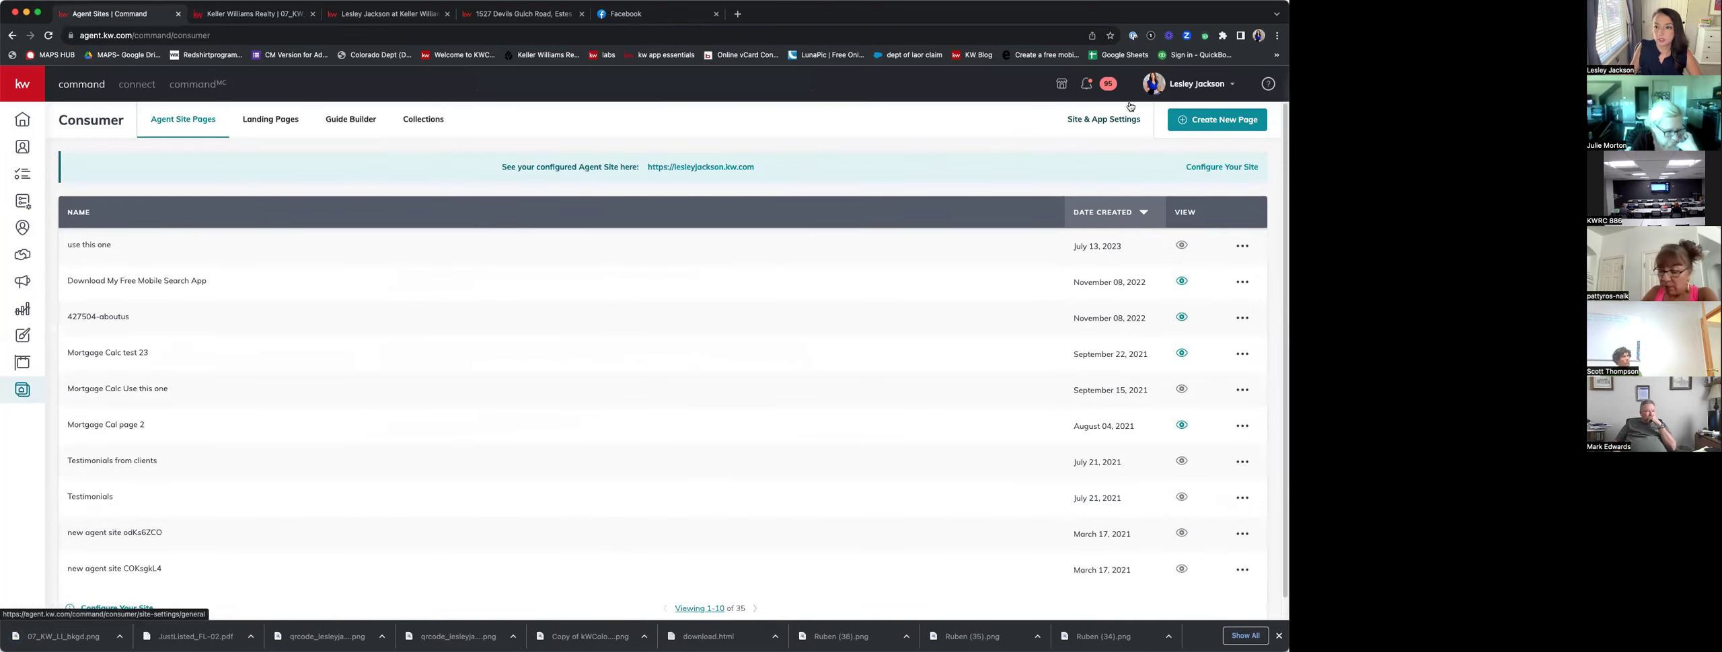
click(1207, 120)
click(580, 398)
click(643, 466)
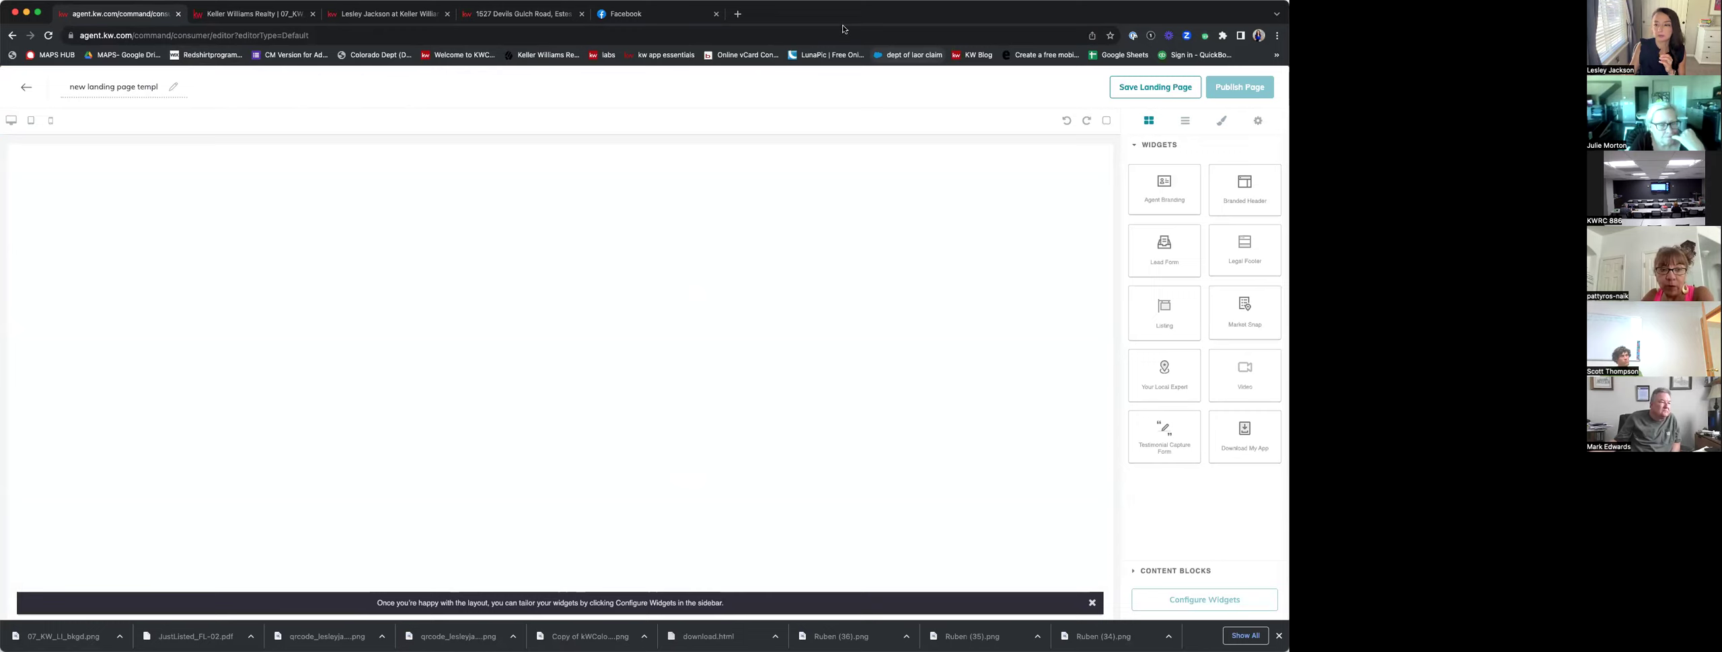
drag(1188, 261, 1092, 351)
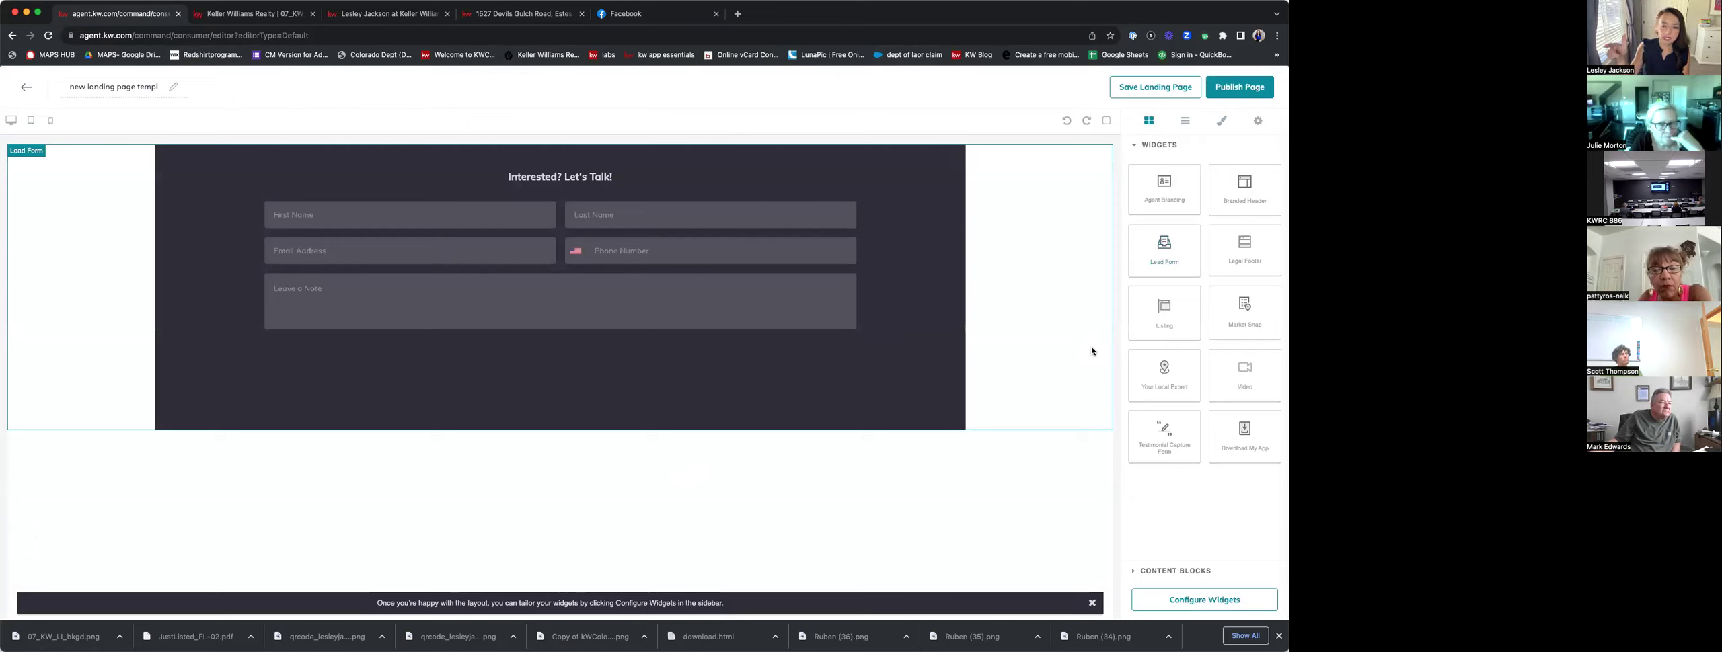